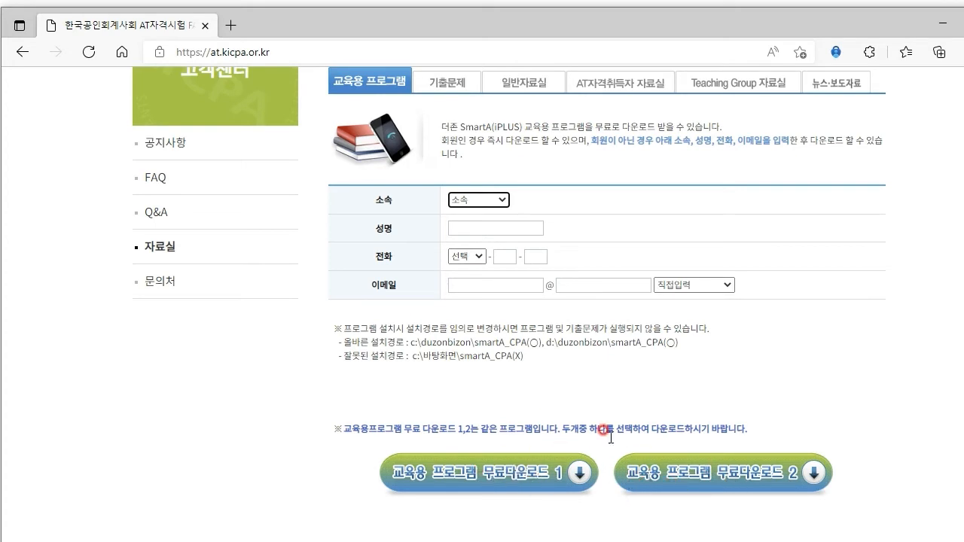
Step: Open the FAQ page in the KICPA AT help centre
click(155, 180)
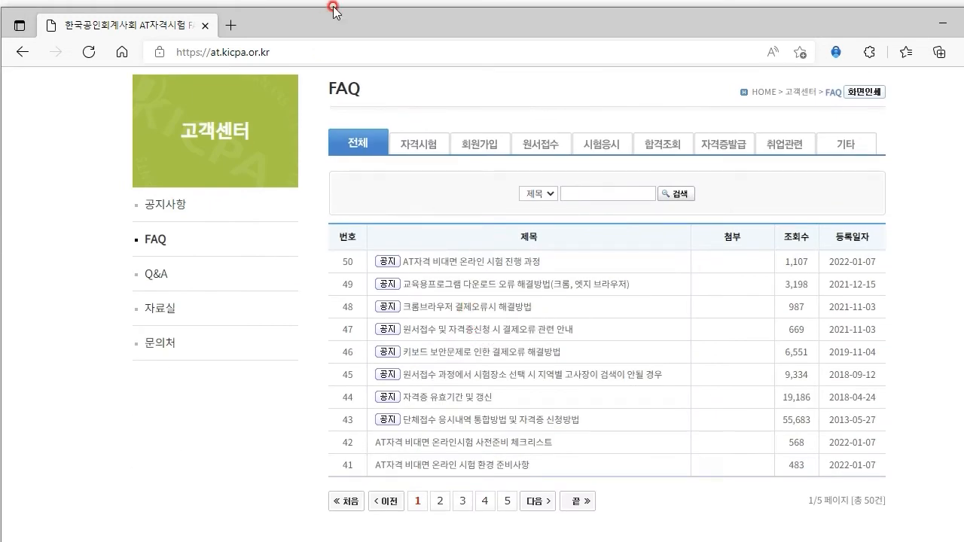
click(362, 32)
click(526, 335)
click(456, 307)
Step: Open FAQ post 49 '교육용프로그램 다운로드 오류 해결방법(크롬, 엣지 브라우저)'
click(157, 239)
scroll(407, 388, down, 2)
scroll(407, 388, down, 2)
click(558, 292)
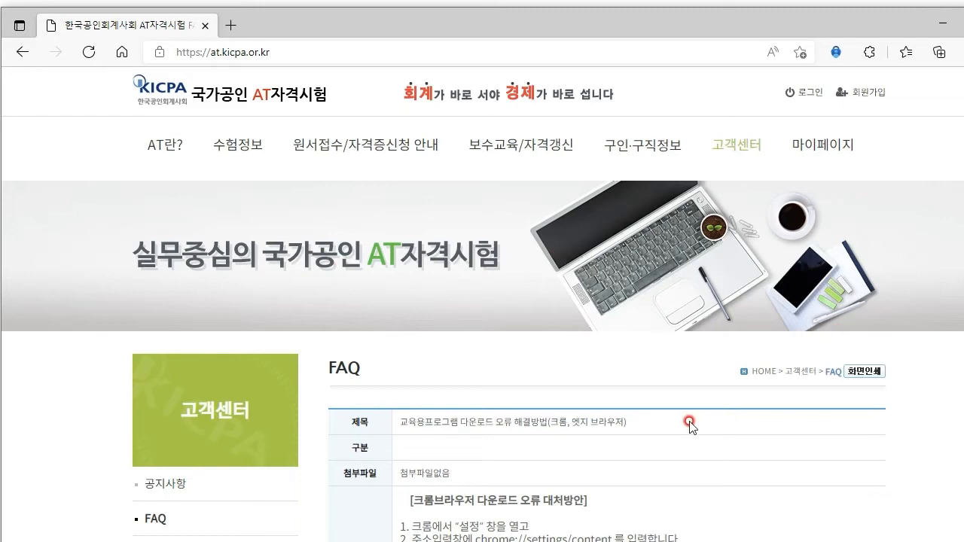
Step: Read down the article to the Edge section's step 4, allowing [*.]kicpa.or.kr
scroll(689, 410, down, 6)
scroll(685, 386, up, 3)
drag(434, 216, 518, 218)
click(574, 217)
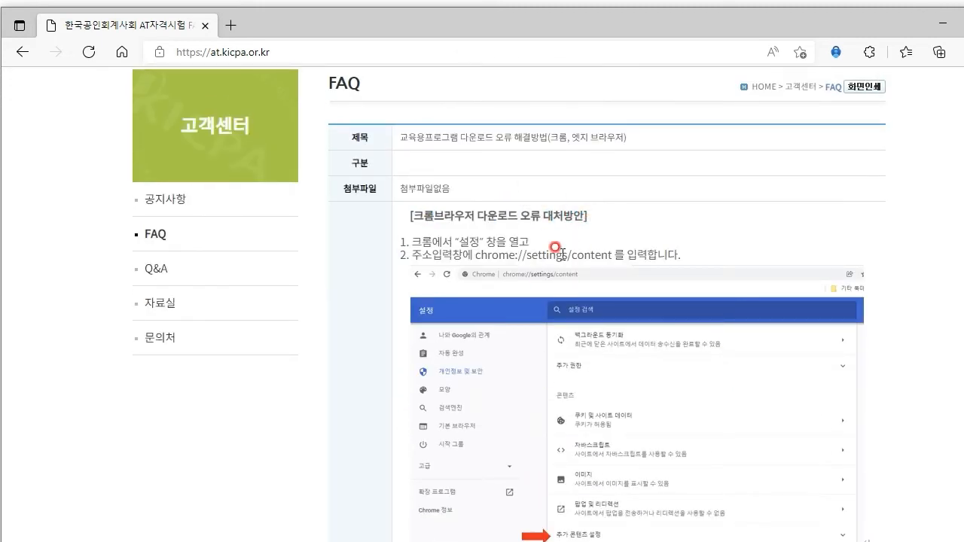
scroll(633, 301, down, 15)
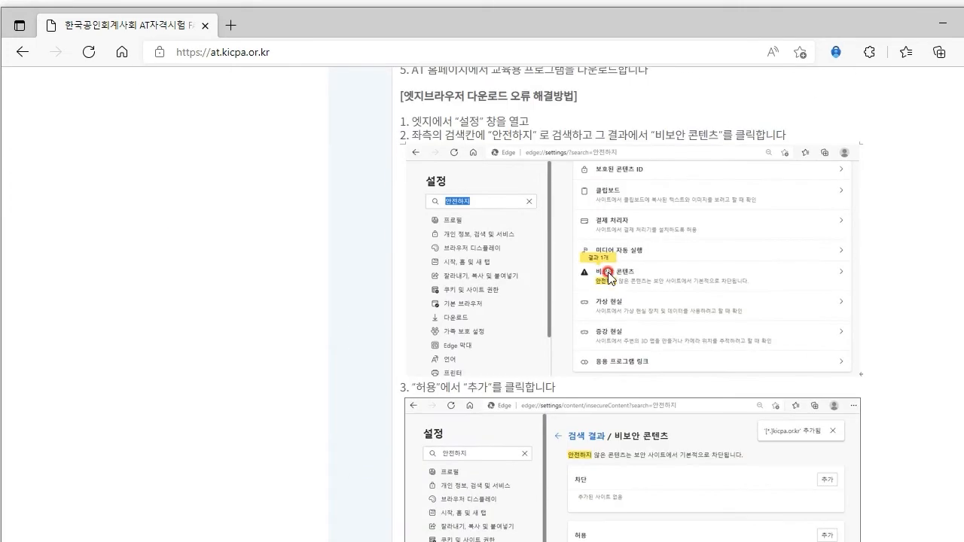
drag(405, 91, 581, 99)
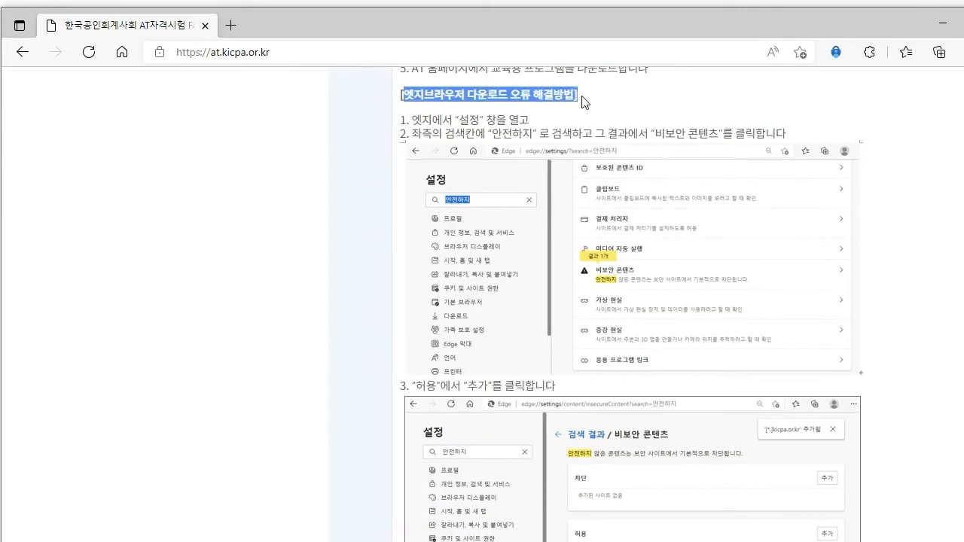
click(787, 102)
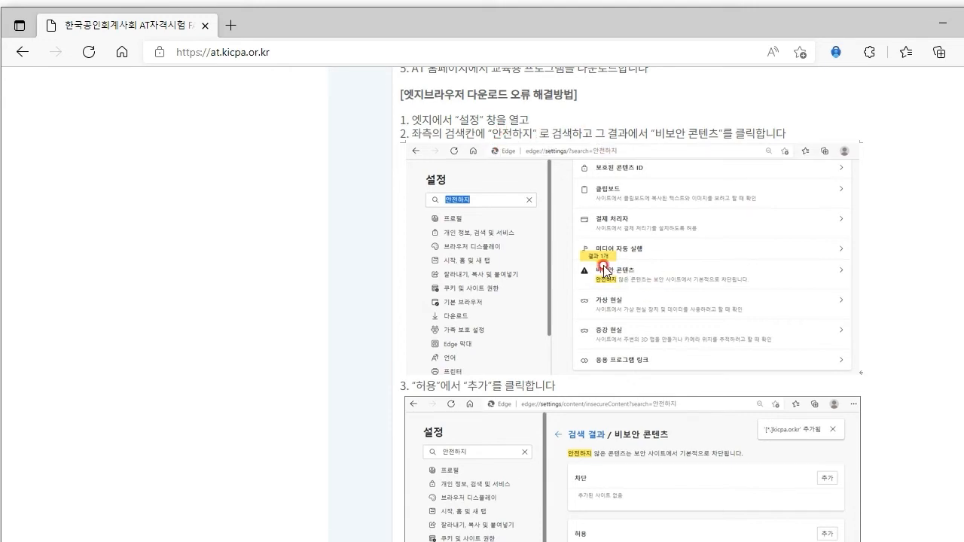
scroll(637, 297, down, 5)
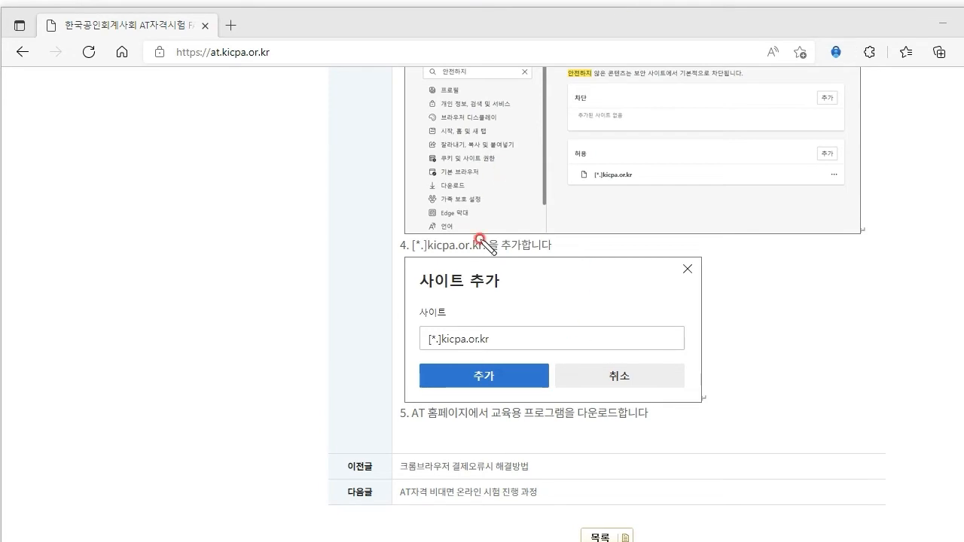
drag(417, 290, 532, 299)
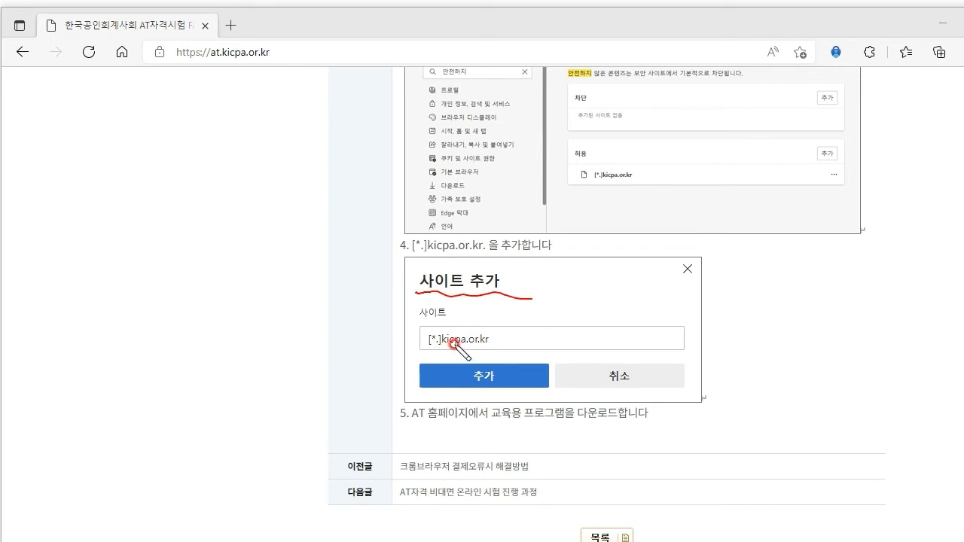
drag(521, 313, 496, 333)
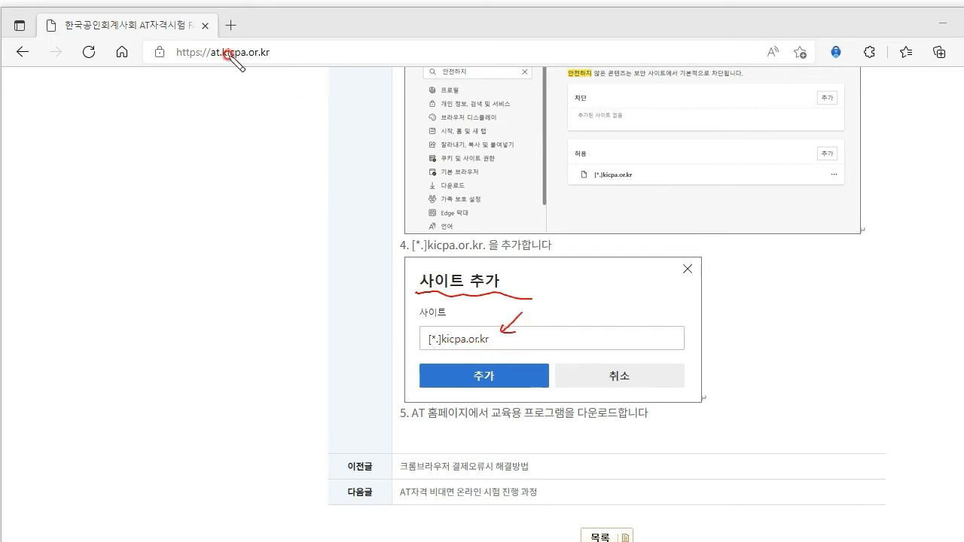
drag(166, 63, 289, 68)
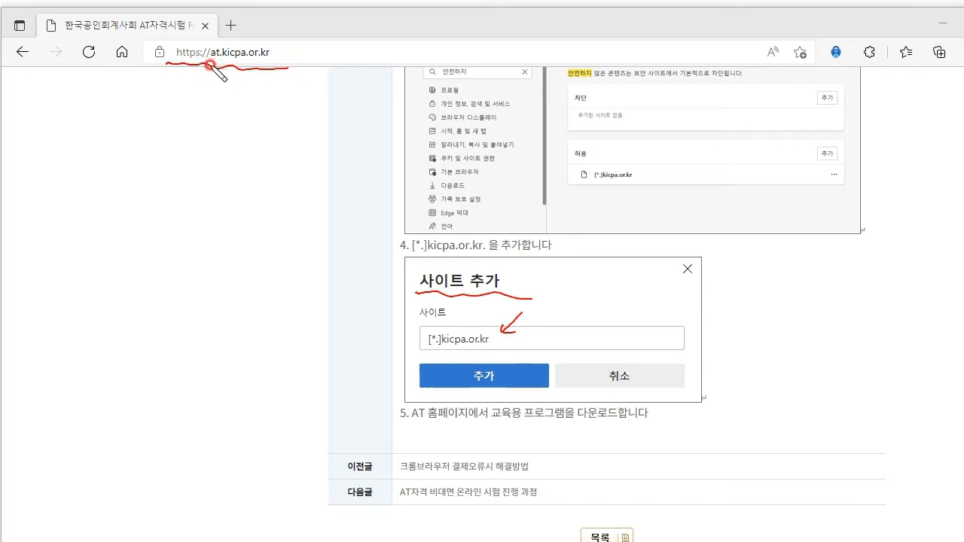
mouse_move(210, 61)
mouse_down()
mouse_move(204, 37)
mouse_move(276, 37)
mouse_move(276, 63)
mouse_move(198, 56)
mouse_move(280, 66)
mouse_up()
mouse_move(501, 351)
mouse_down()
mouse_move(444, 320)
mouse_move(499, 338)
mouse_up()
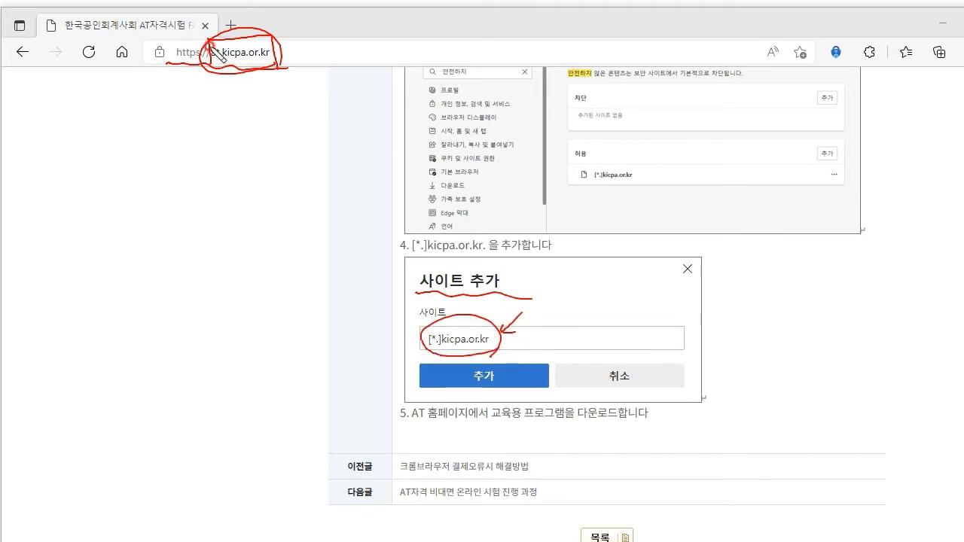
mouse_move(211, 66)
mouse_down()
mouse_move(237, 250)
mouse_move(311, 329)
mouse_move(398, 336)
mouse_up()
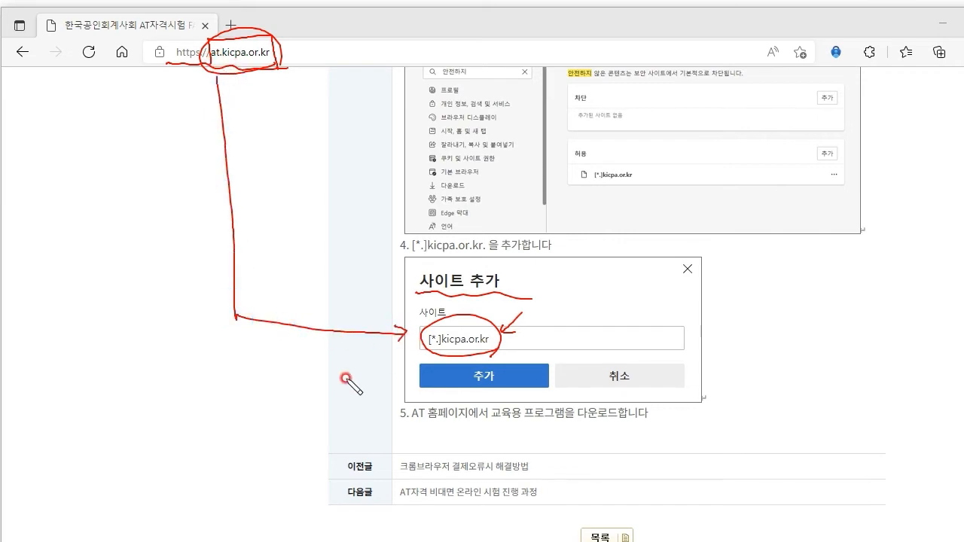
mouse_move(302, 42)
mouse_down()
mouse_move(299, 75)
mouse_move(295, 50)
mouse_up()
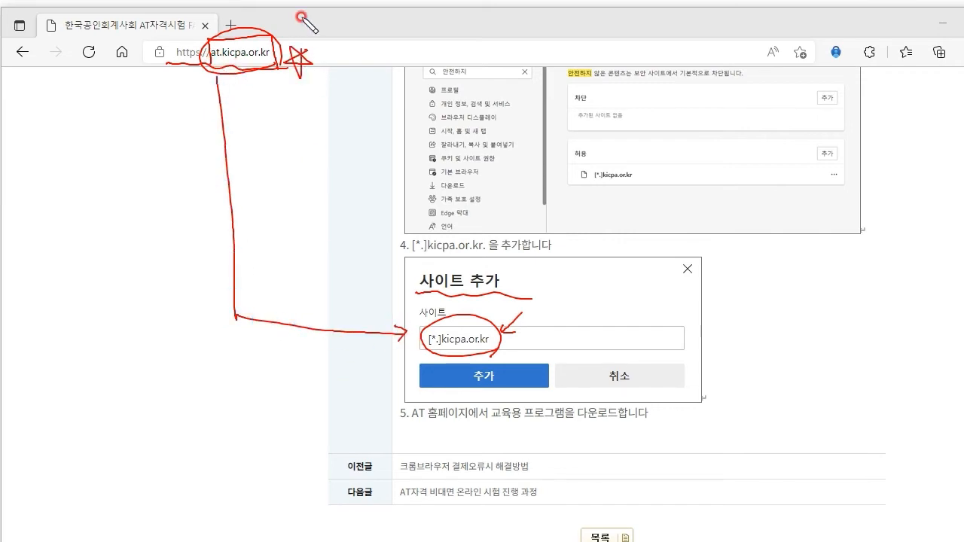
drag(518, 305, 418, 385)
drag(413, 309, 490, 381)
mouse_move(280, 64)
mouse_down()
mouse_move(285, 53)
mouse_move(279, 79)
mouse_up()
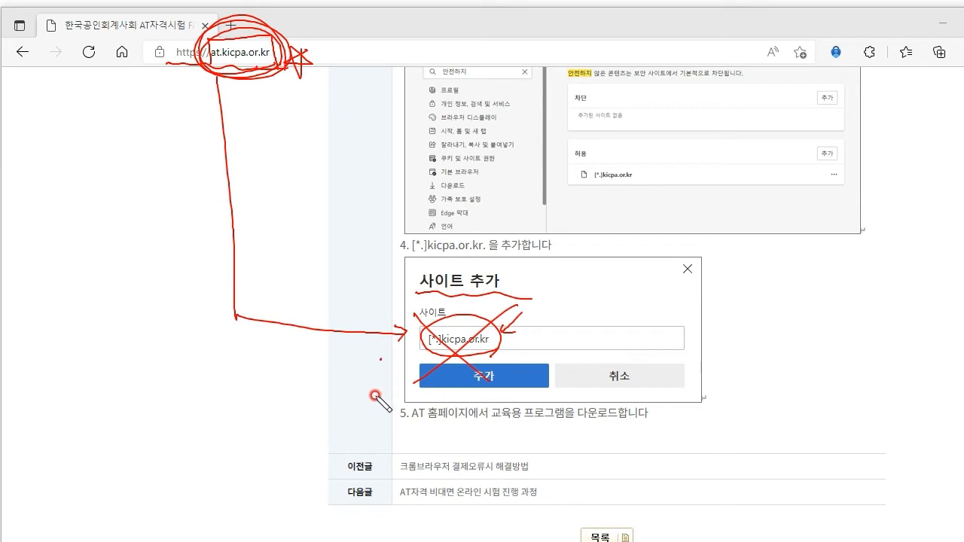
key(Escape)
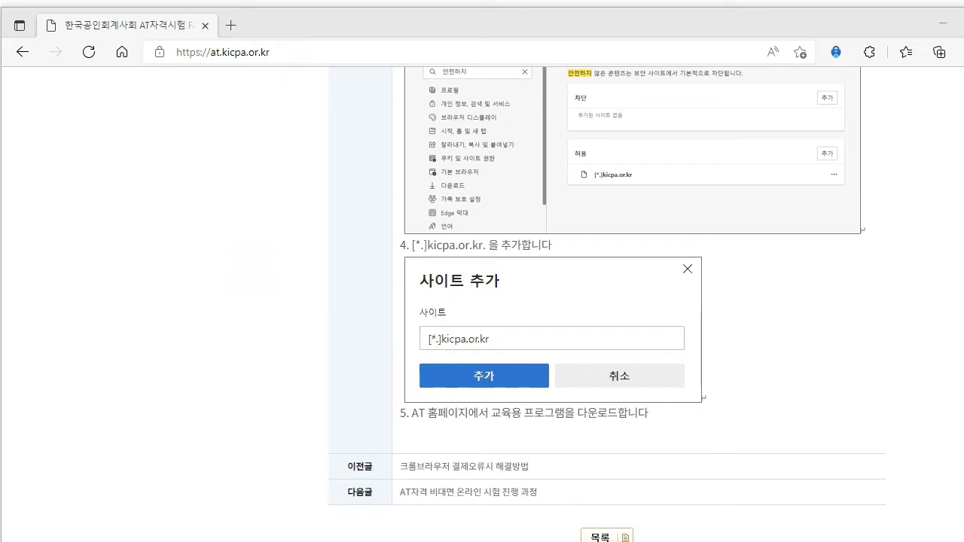
drag(209, 59, 270, 58)
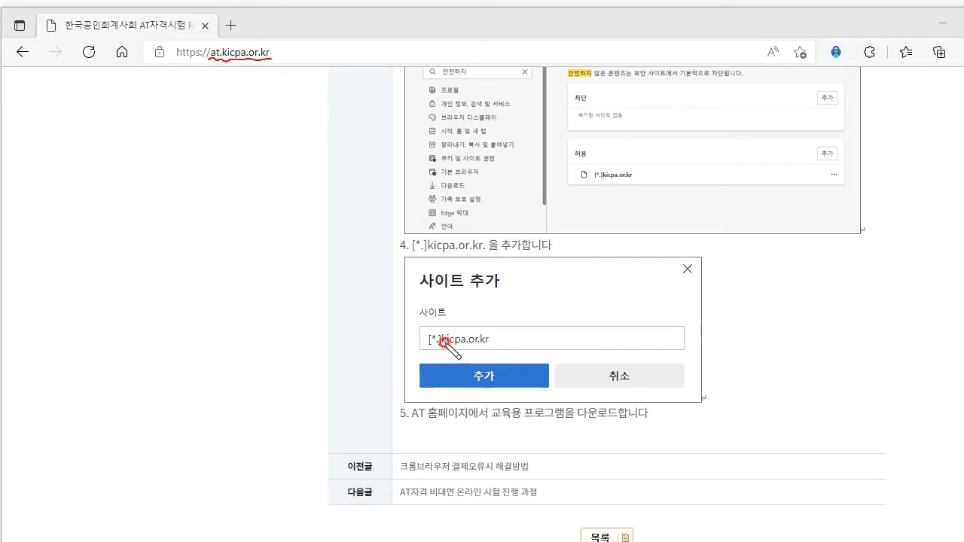
drag(443, 344, 488, 343)
mouse_move(249, 60)
mouse_down()
mouse_move(349, 146)
mouse_move(459, 301)
mouse_move(465, 332)
mouse_move(471, 319)
mouse_up()
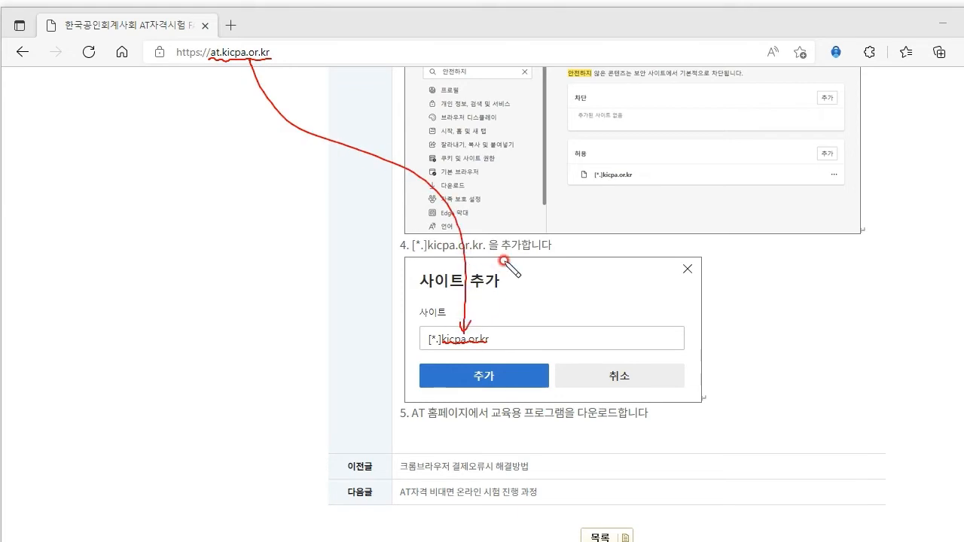
drag(508, 367, 528, 360)
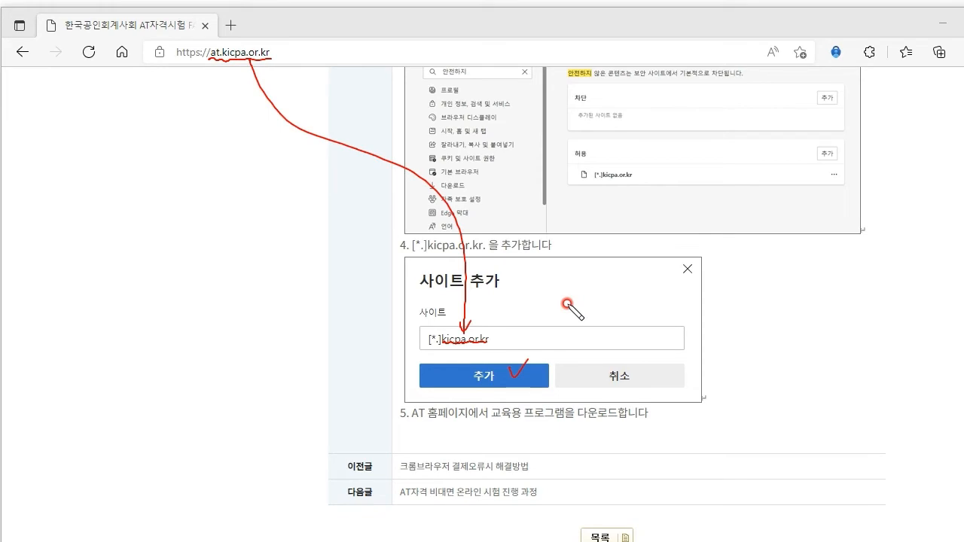
key(Escape)
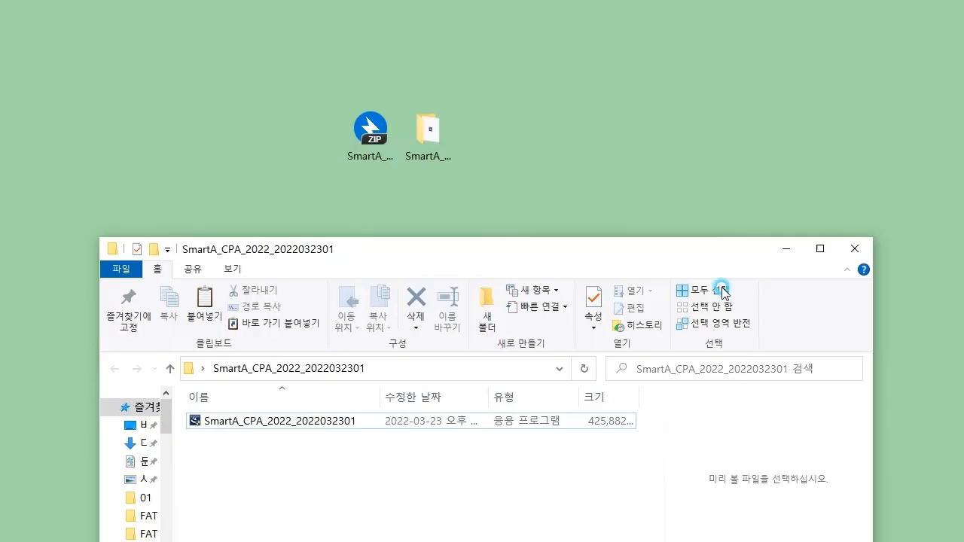
Step: Move the SmartA_CPA ZIP file to the desktop's upper left and check its context menu
click(373, 134)
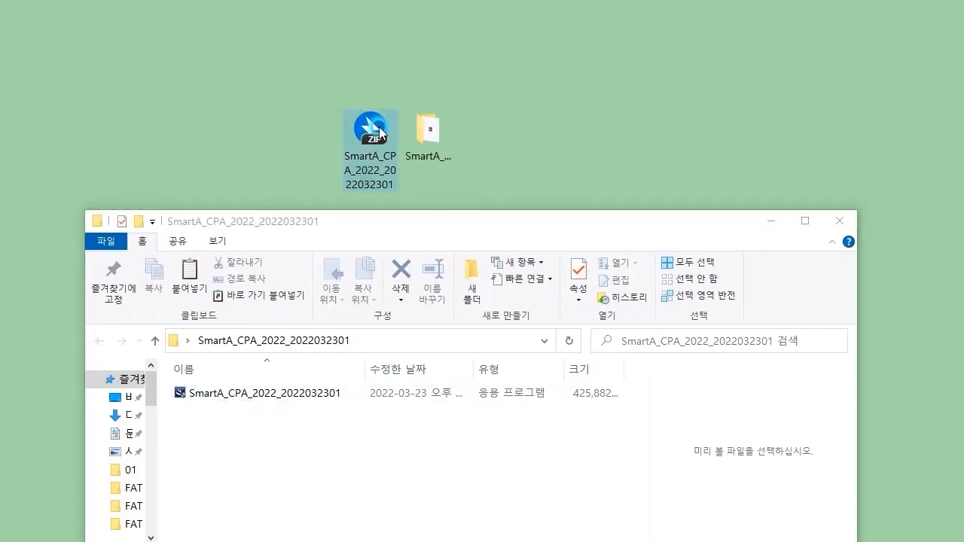
drag(376, 135, 311, 68)
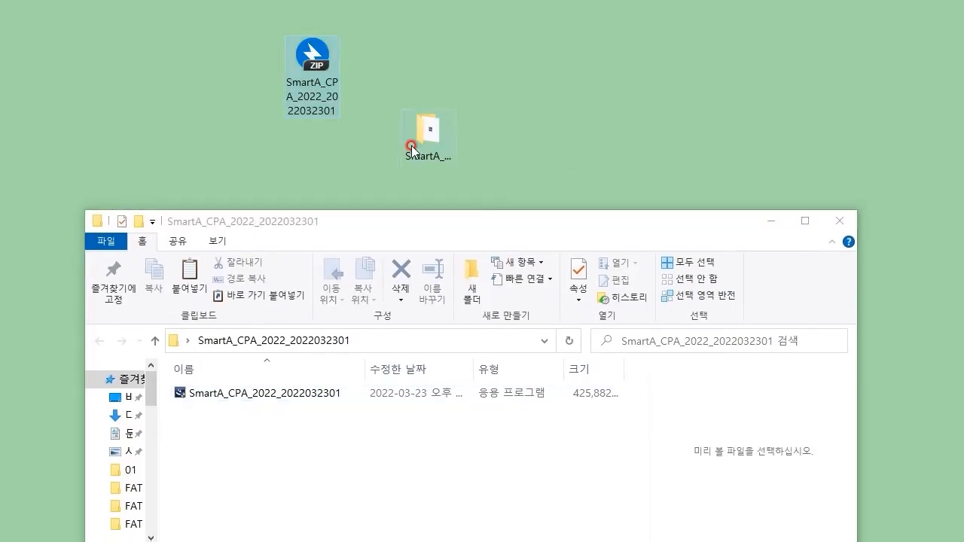
right_click(311, 66)
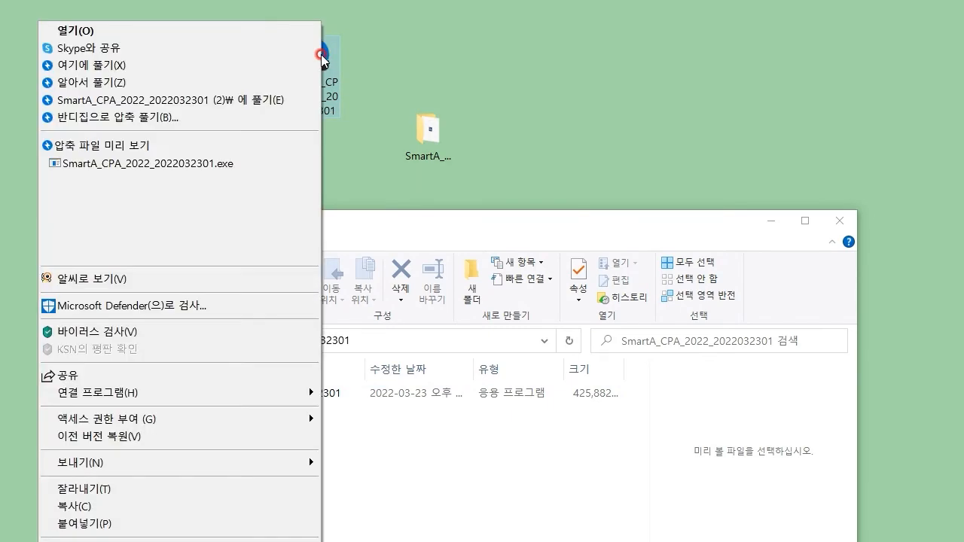
click(655, 140)
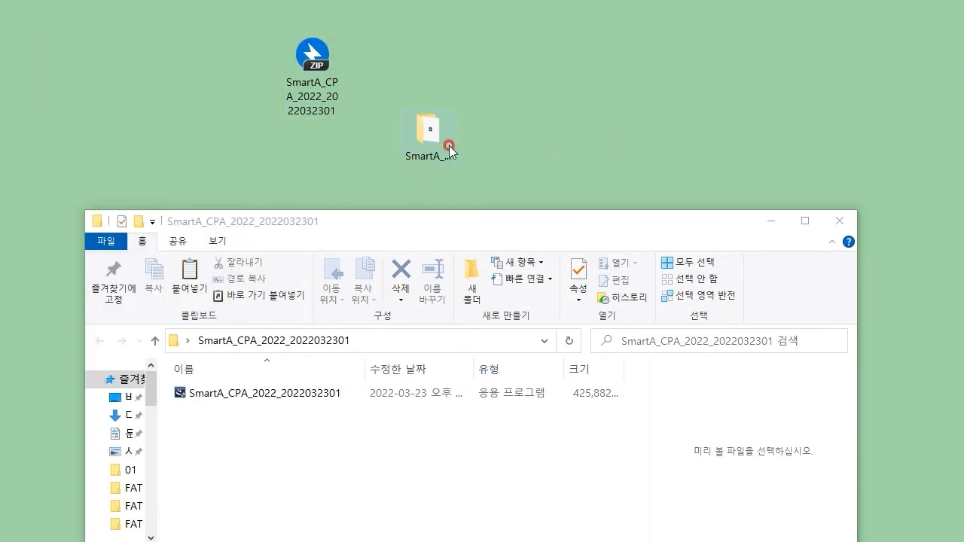
double_click(447, 146)
mouse_move(479, 223)
mouse_down()
mouse_move(454, 124)
mouse_move(448, 56)
mouse_move(463, 50)
mouse_up()
click(572, 473)
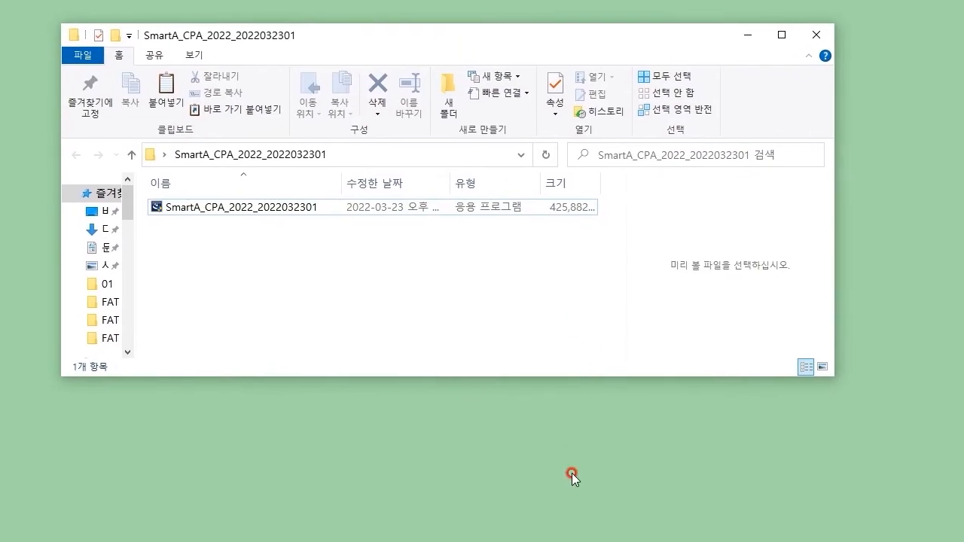
click(319, 209)
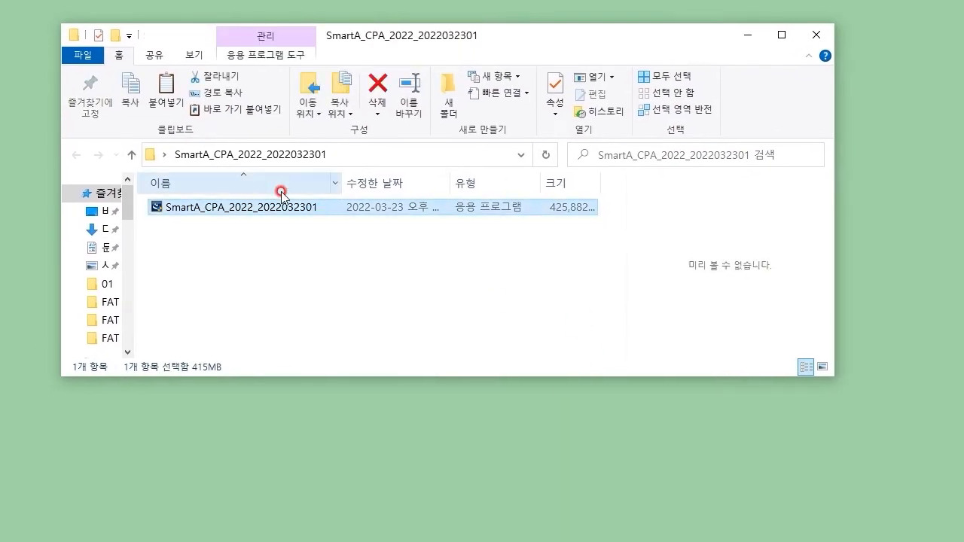
Step: Run the installer, accept the licence and personal-data terms, and keep the default install paths
double_click(240, 209)
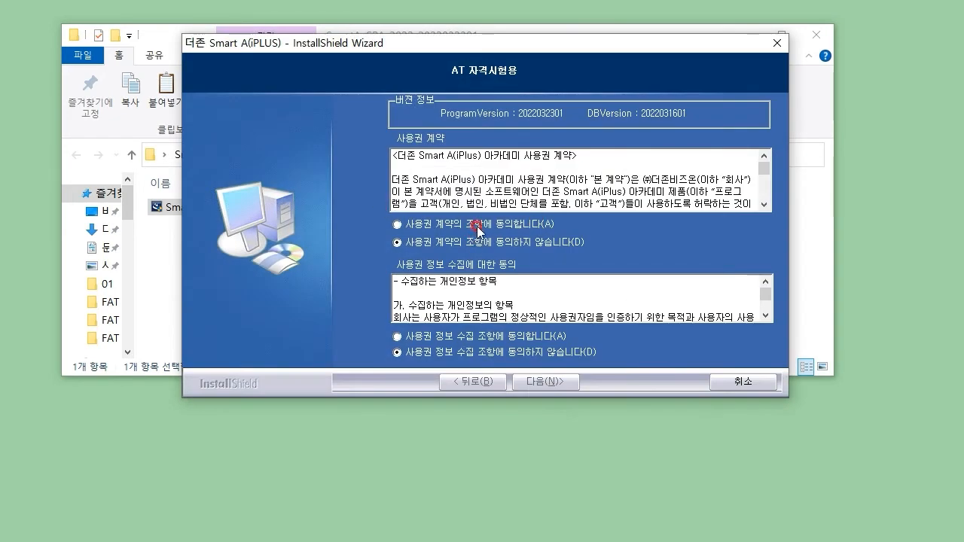
click(476, 225)
click(486, 337)
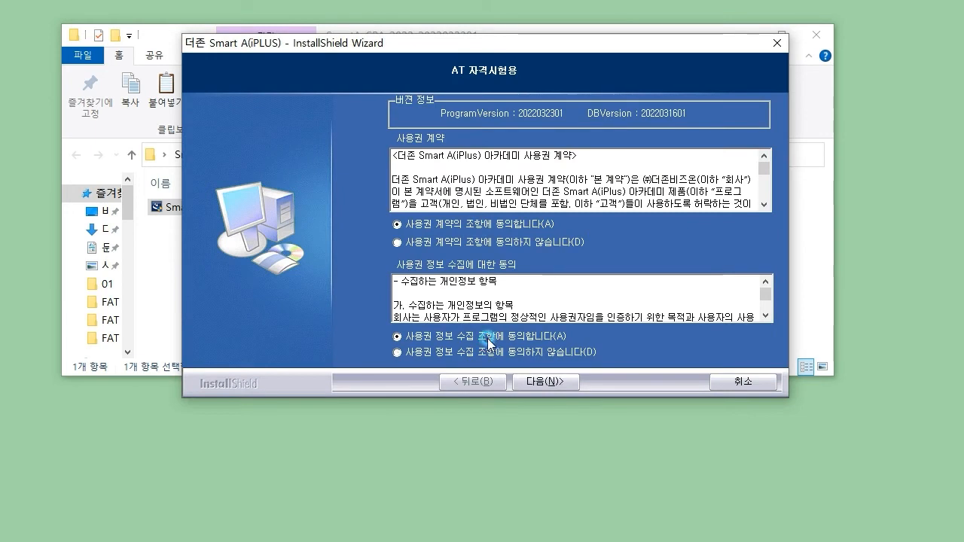
click(556, 384)
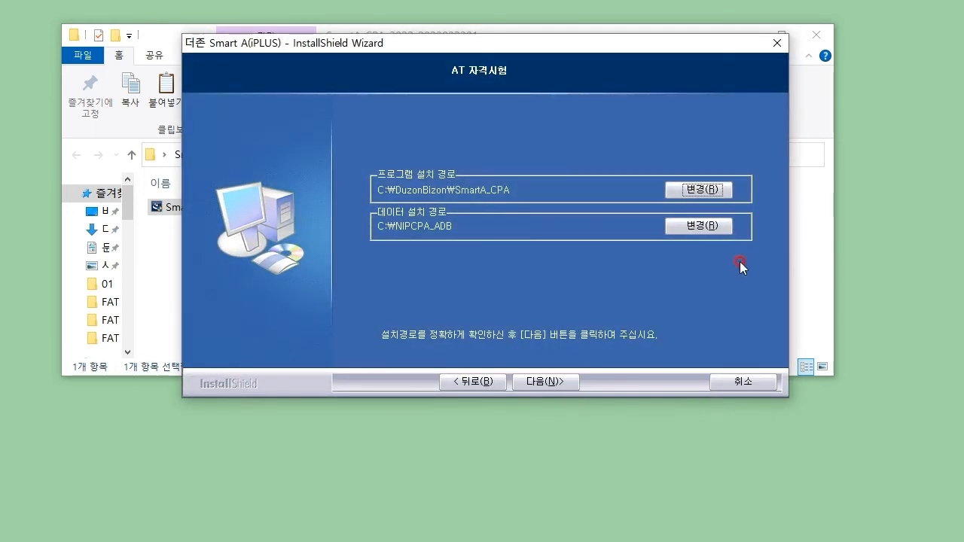
click(546, 384)
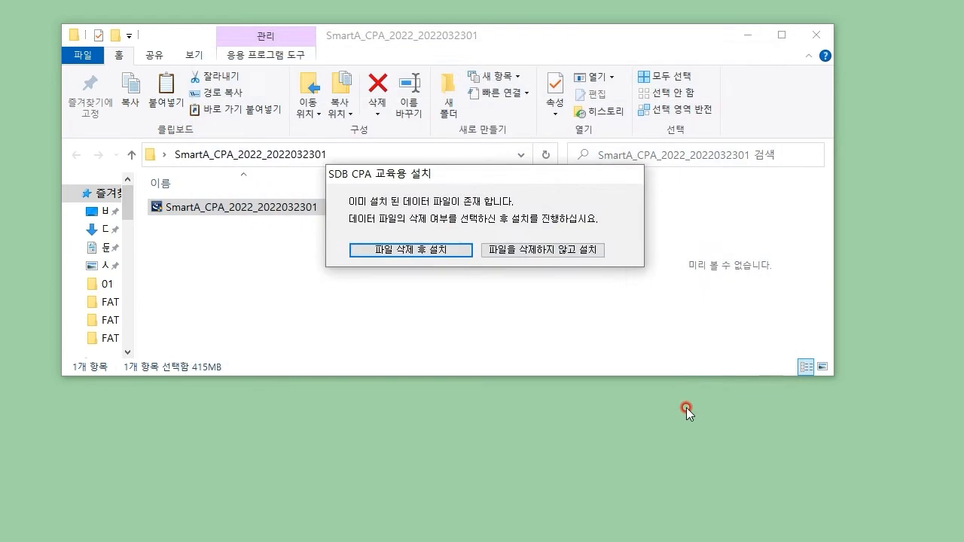
Step: Choose 파일 삭제 후 설치, install the program, and finish the wizard
click(385, 252)
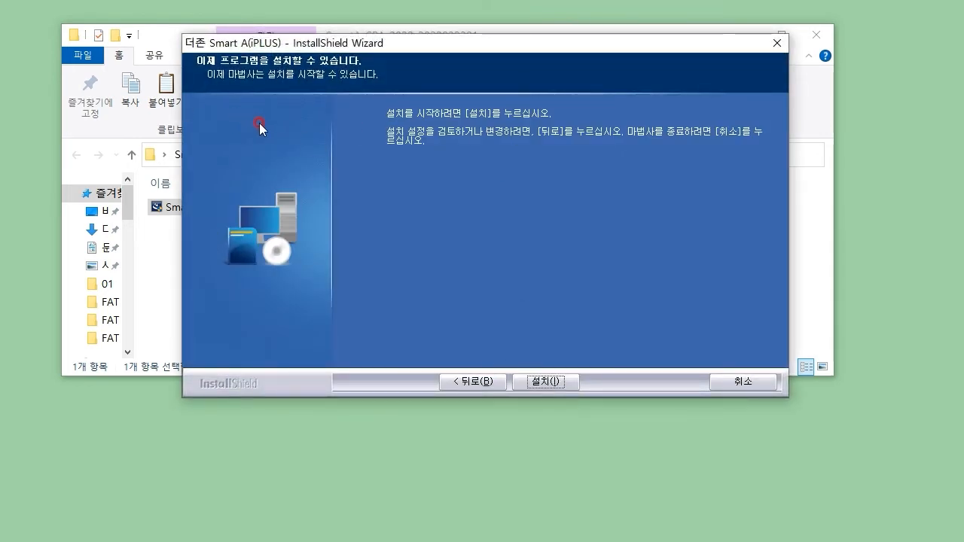
click(546, 382)
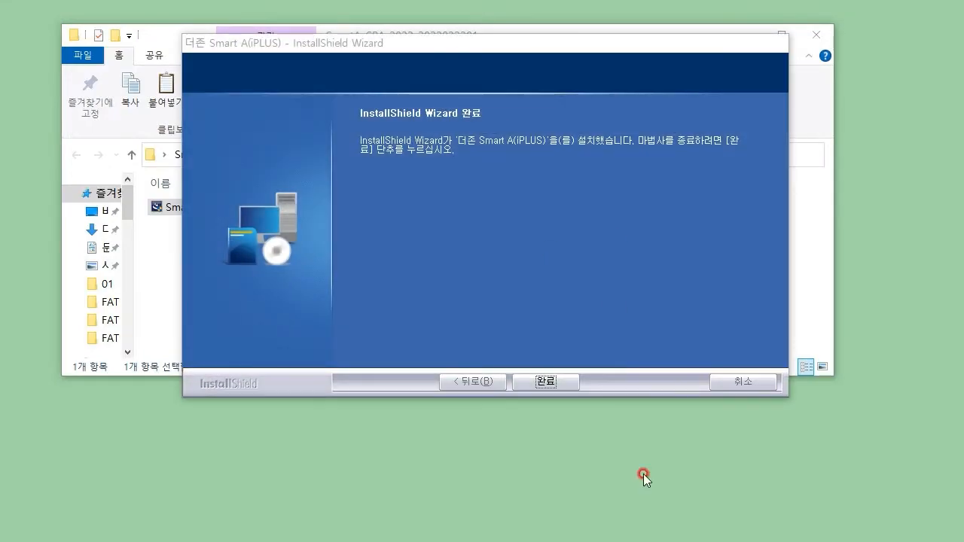
click(566, 384)
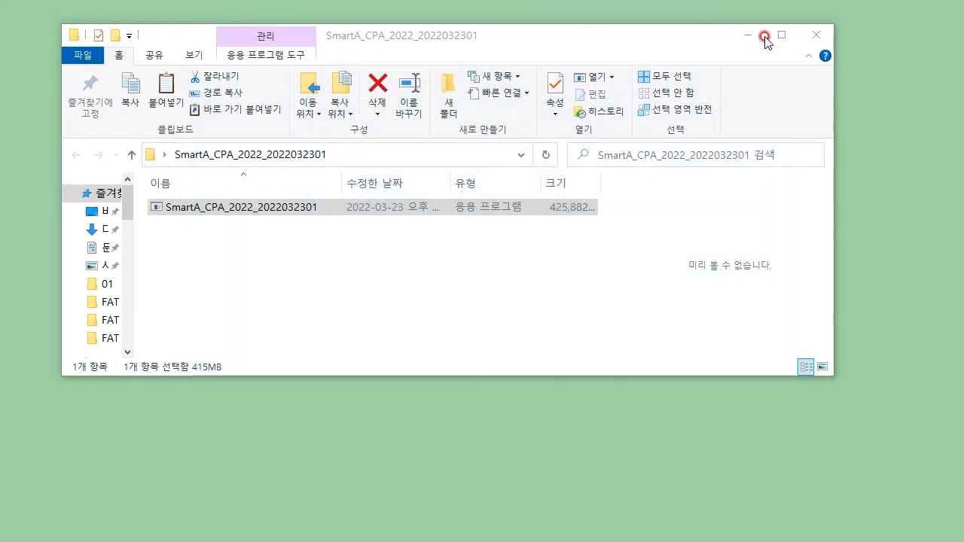
Step: Minimize Explorer and move the extracted SmartA folder to the Recycle Bin
click(744, 37)
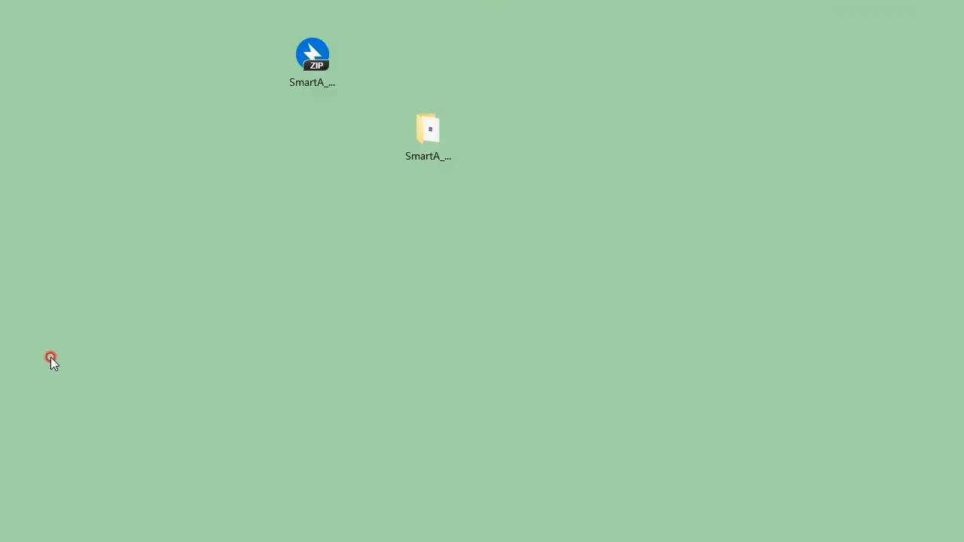
drag(0, 57, 516, 165)
click(548, 283)
drag(434, 140, 0, 75)
Step: Move the downloaded ZIP file to the Recycle Bin, keeping the AT자격시험 shortcut
click(320, 59)
drag(319, 59, 0, 68)
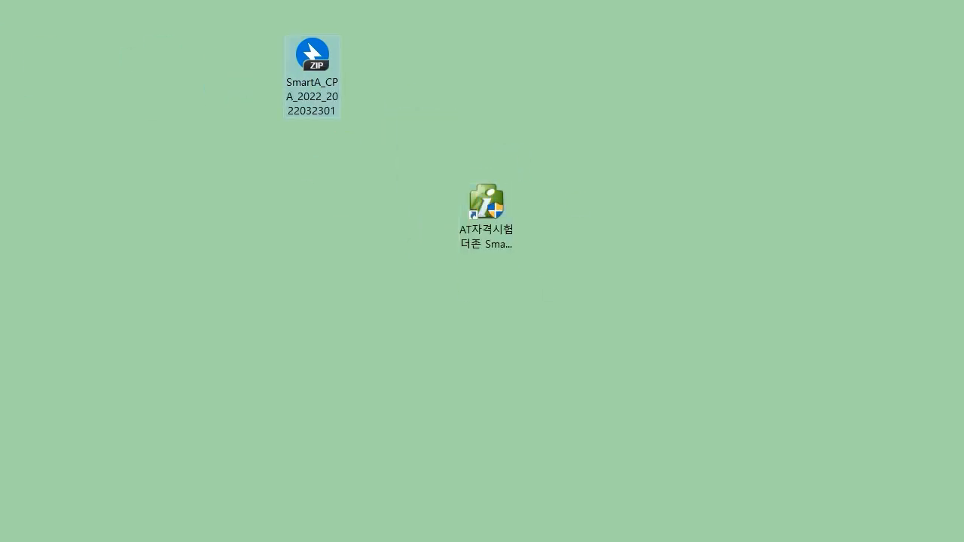
click(472, 217)
click(633, 287)
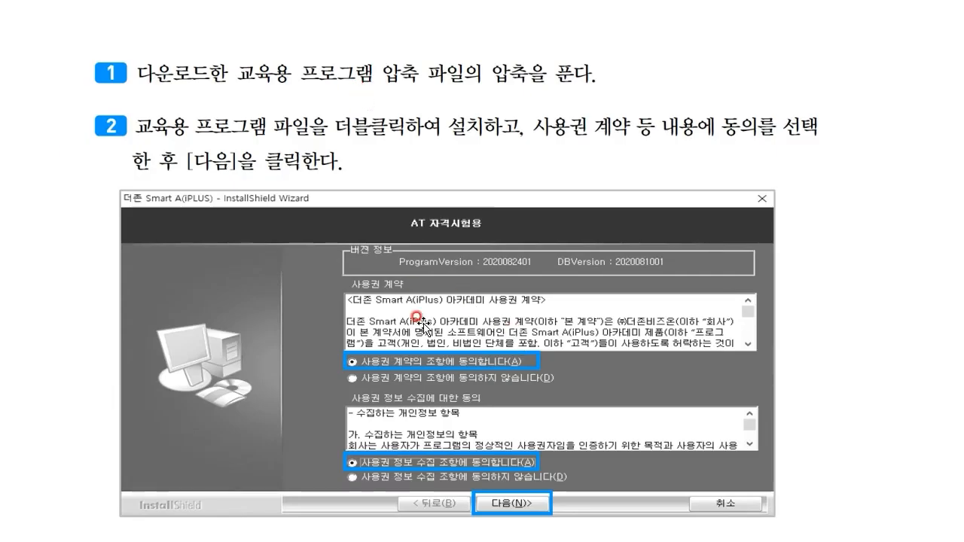
Step: Advance two slides to '[2] 회사등록', showing company code 200 and period 2022.1.1~12.31
key(Page_Down)
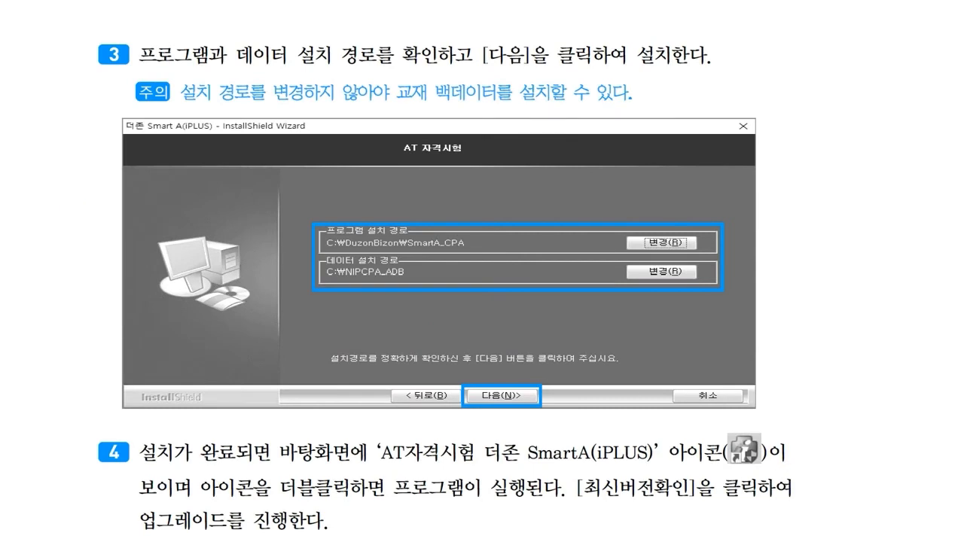
key(Page_Down)
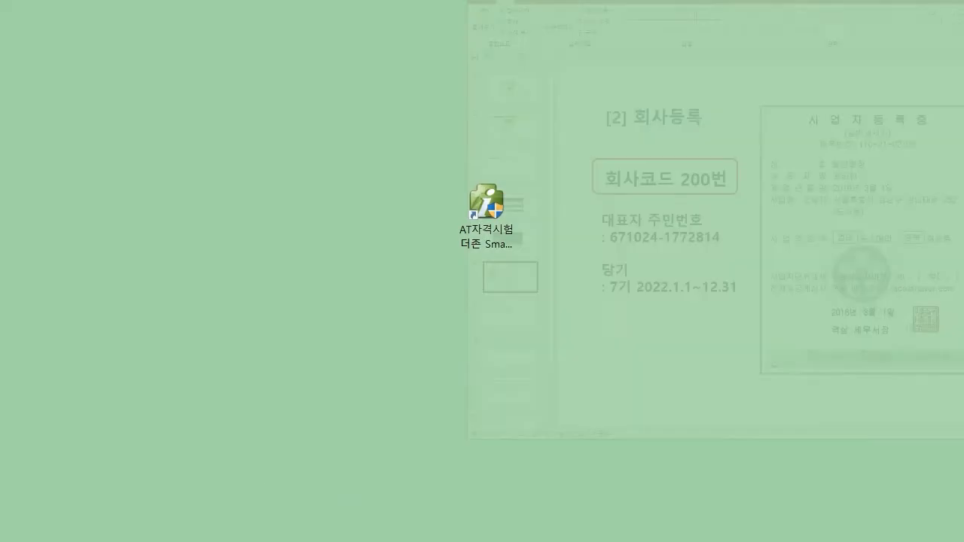
Step: Leave the slideshow and launch Smart A from the AT자격시험 desktop icon
click(614, 160)
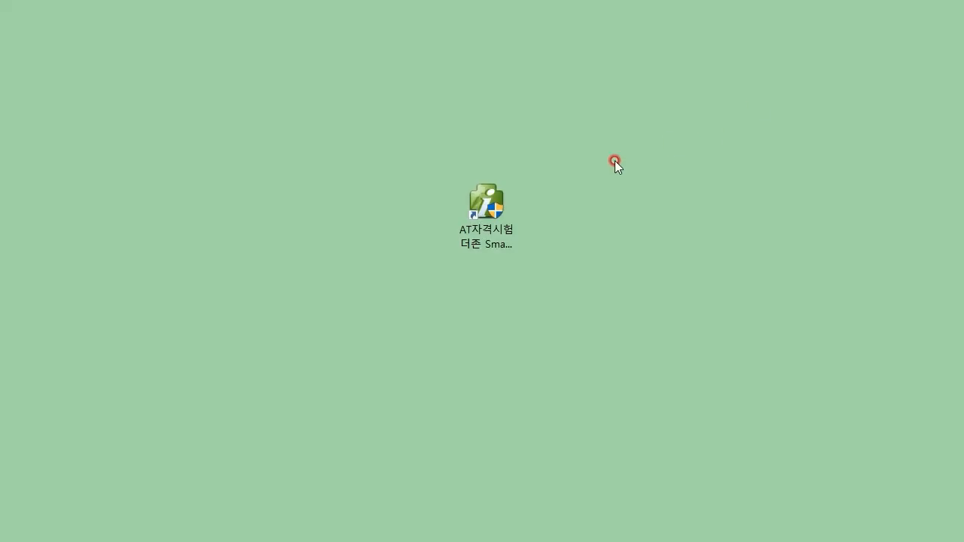
double_click(507, 199)
click(504, 322)
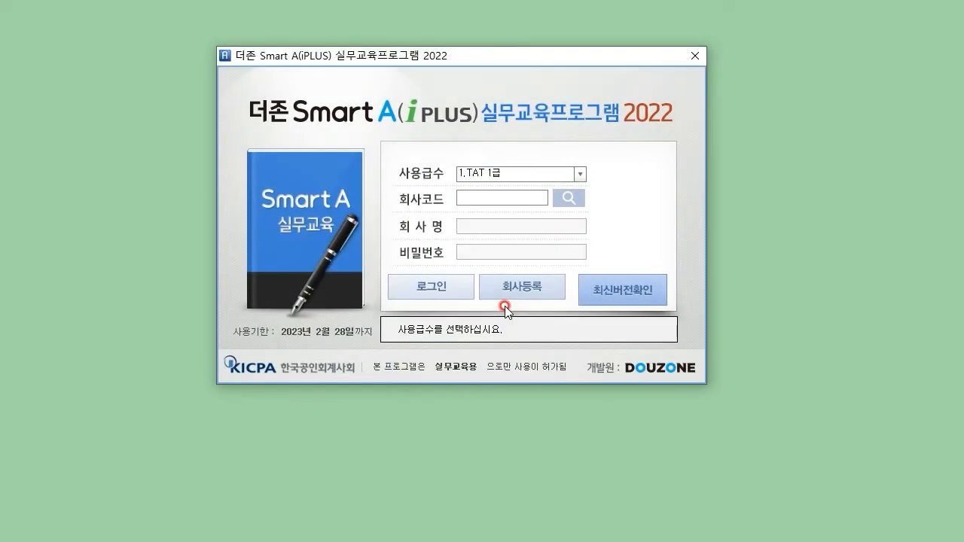
Step: Choose the 4.FAT 2급 level, check the empty company code list, and open 회사등록
click(580, 174)
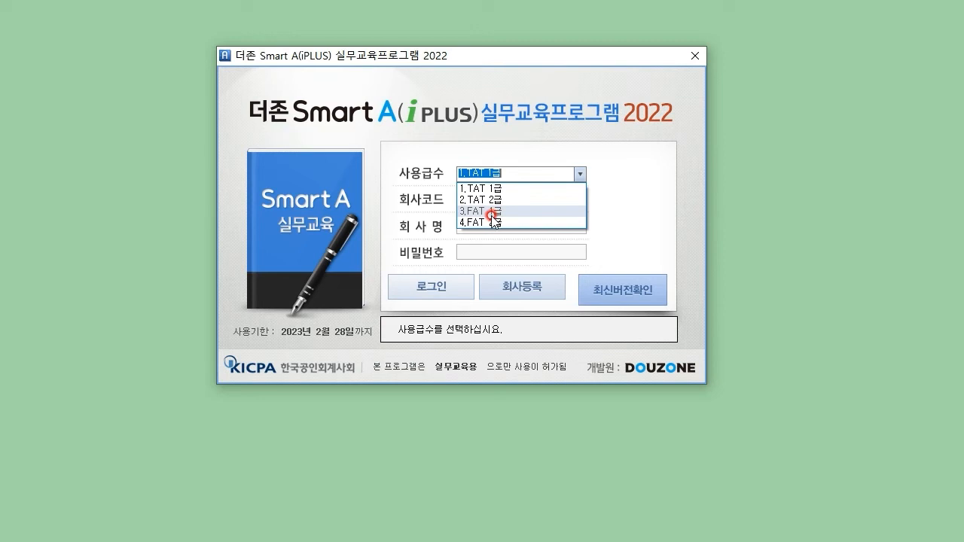
click(491, 222)
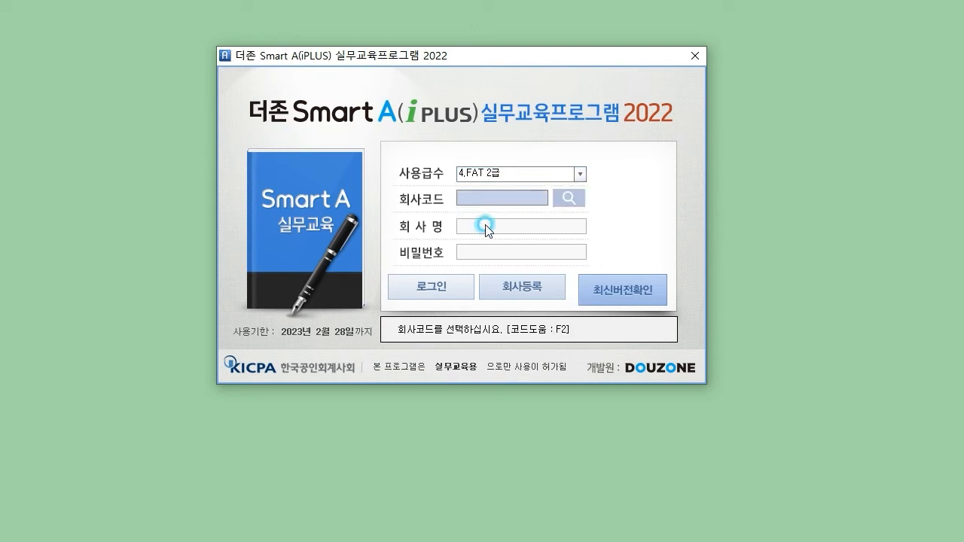
click(569, 198)
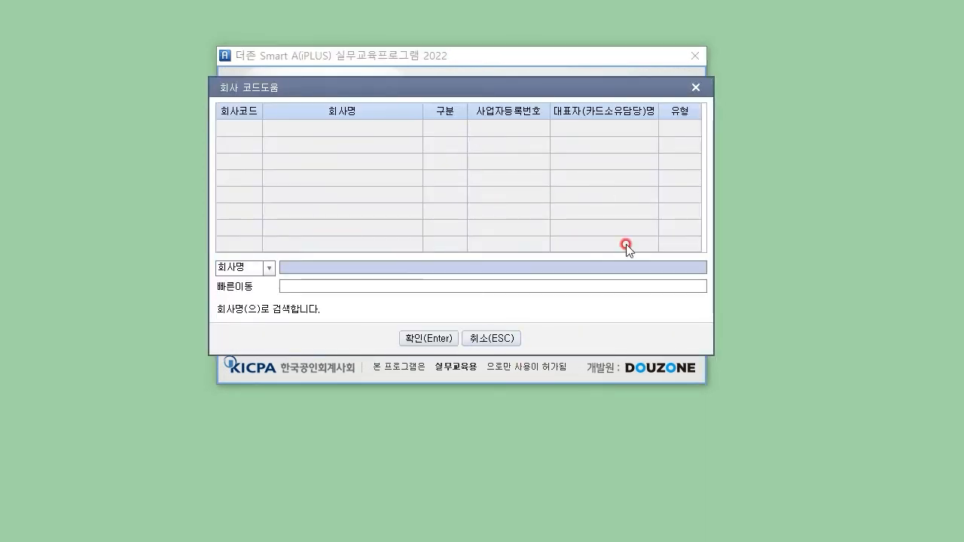
click(507, 337)
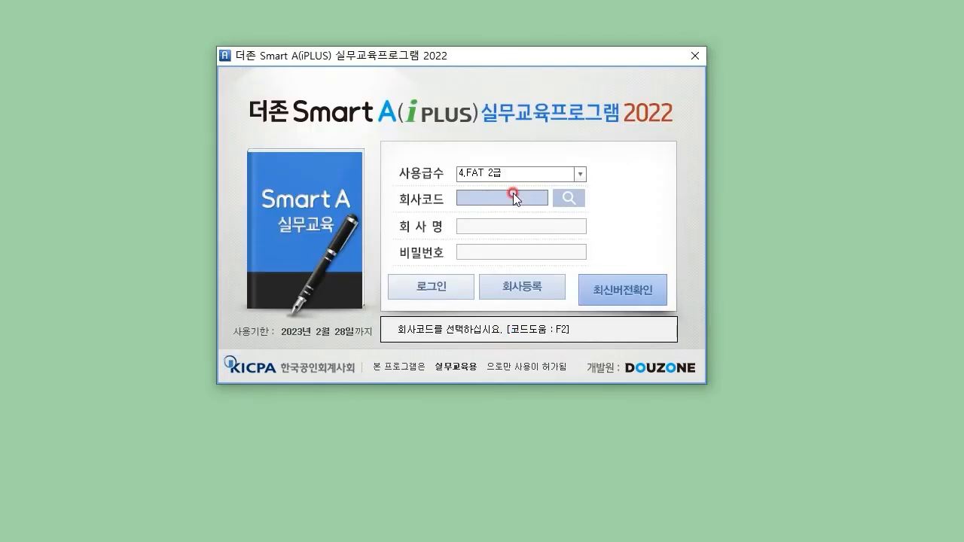
drag(623, 62, 820, 65)
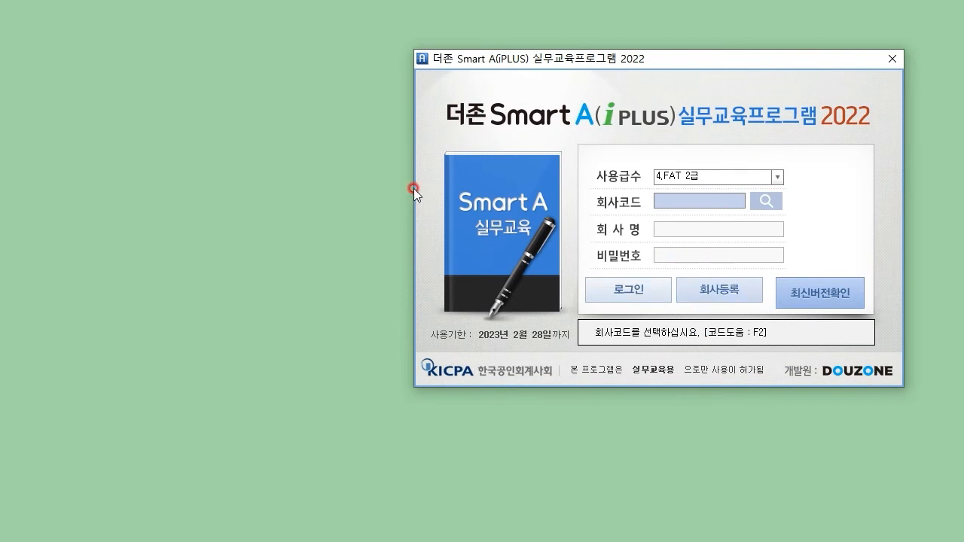
click(730, 298)
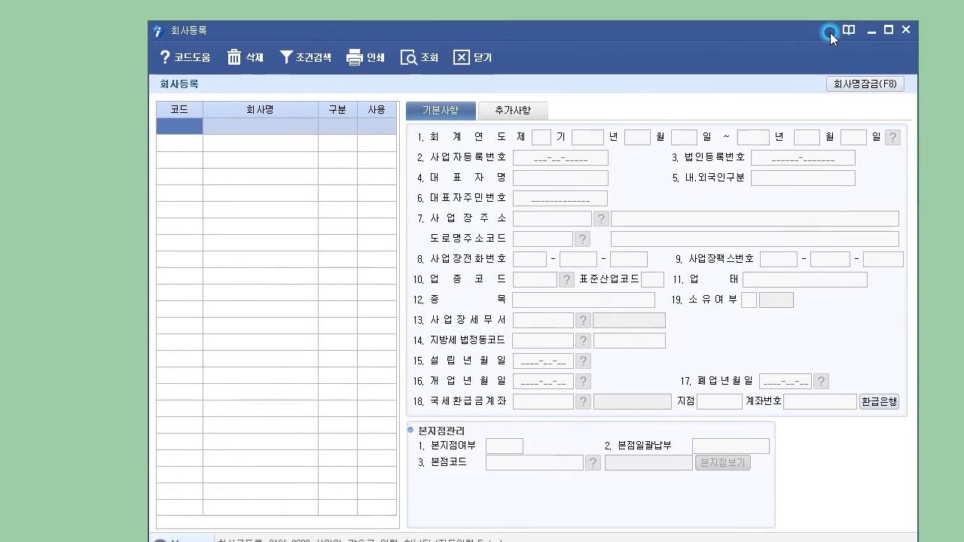
Step: Enter code 0200 and company name 블링화장 in the 회사등록 grid
drag(831, 32, 855, 30)
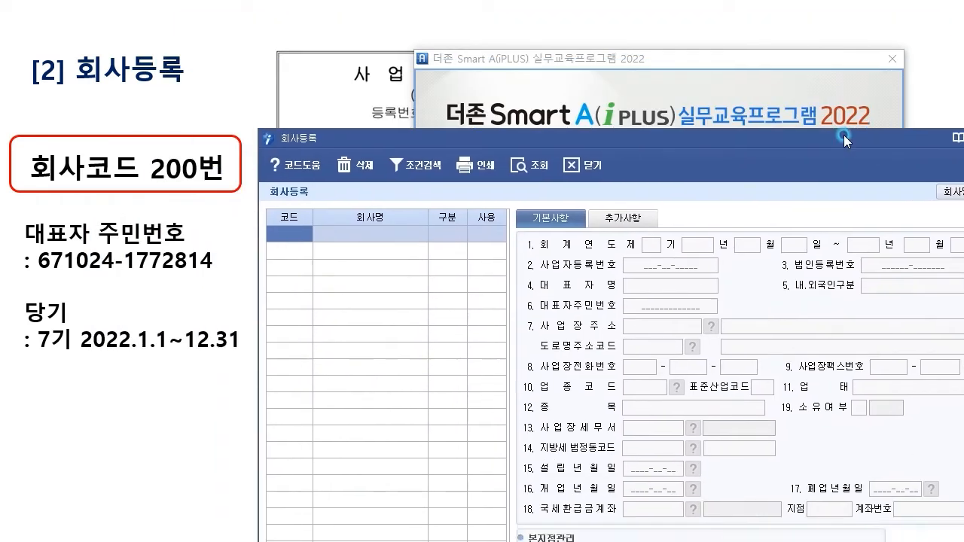
drag(844, 136, 841, 84)
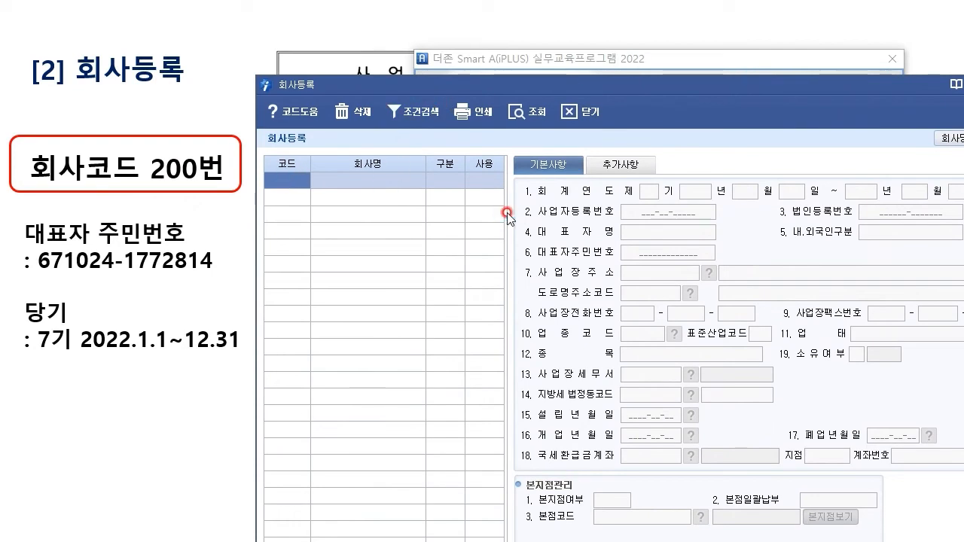
text(0200)
key(Return)
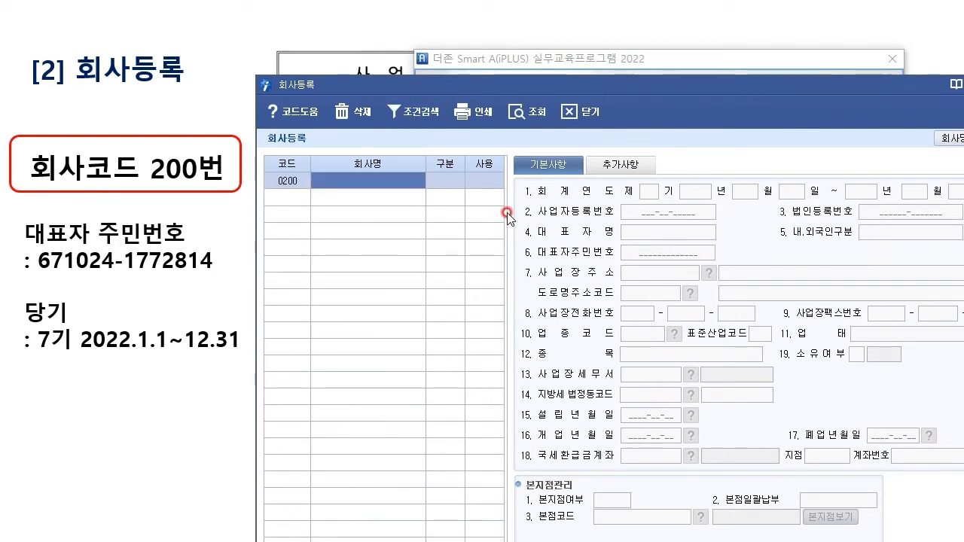
text(QMFF)
key(BackSpace)
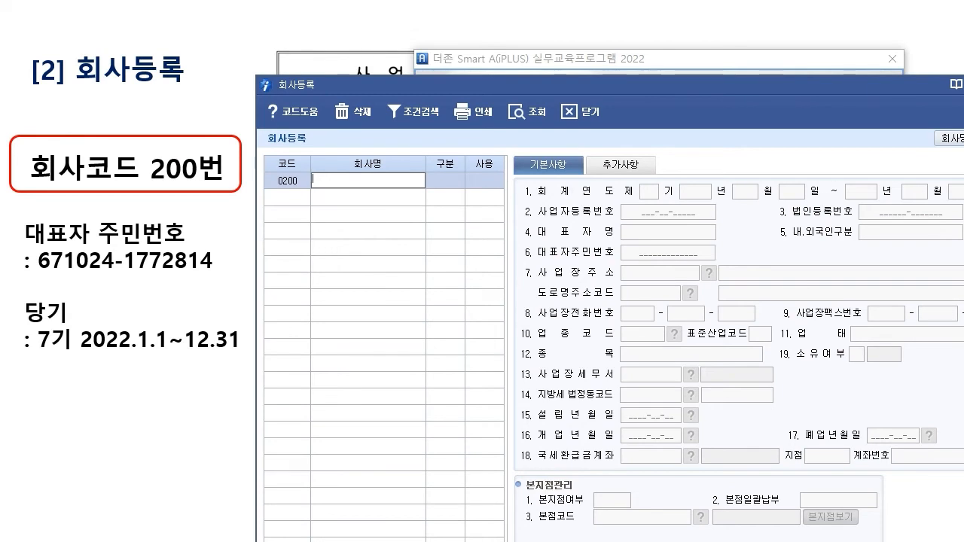
text(브,ㄹ블리웹)
key(BackSpace)
key(BackSpace)
text(레)
text(화장)
key(Return)
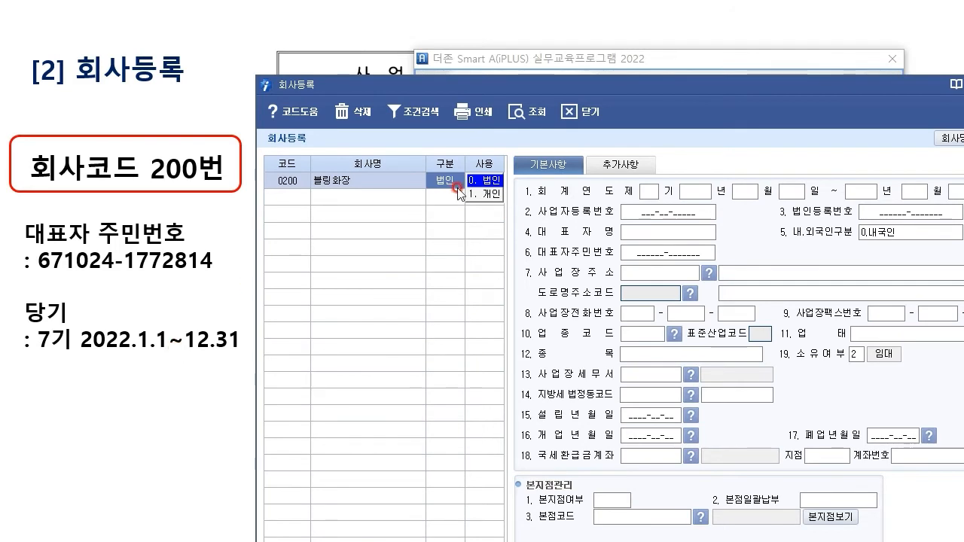
Step: Set 구분 to 1.개인 and keep the company as 0.사용
click(486, 194)
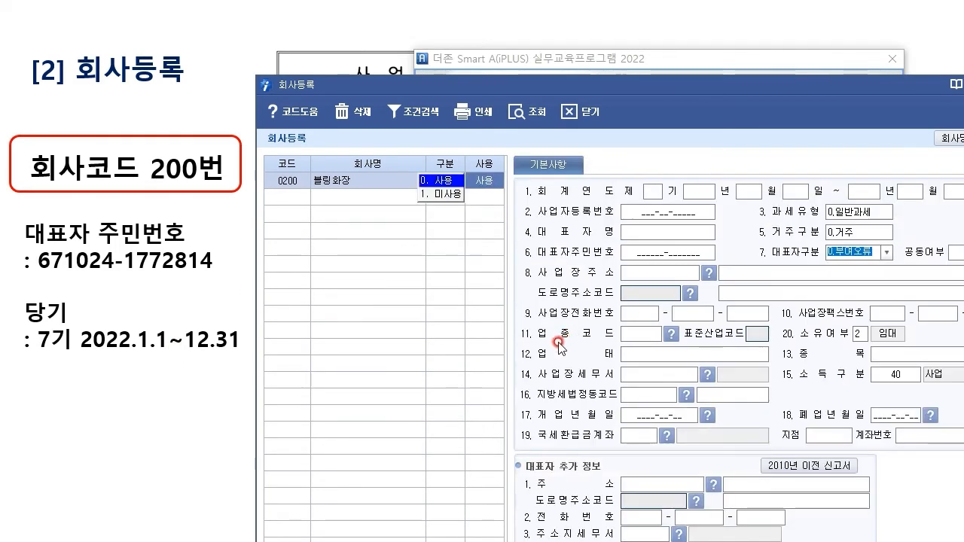
click(656, 190)
drag(720, 85, 701, 76)
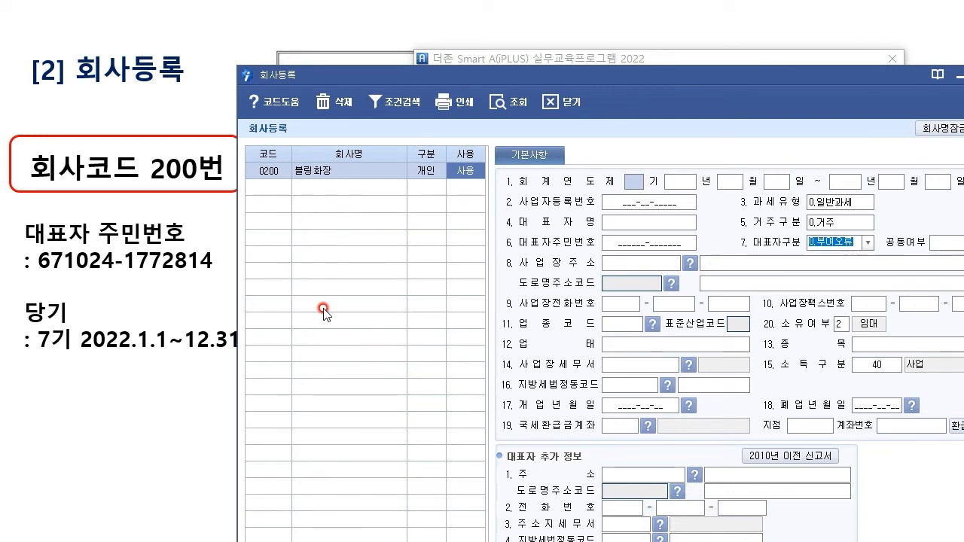
drag(488, 75, 484, 21)
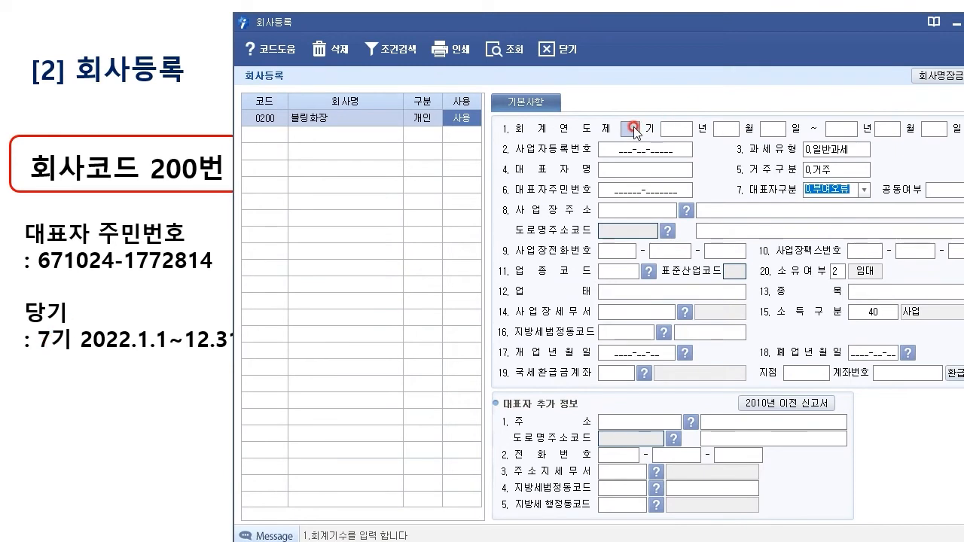
Step: Enter fiscal term 7 and year 2022, giving the period 2022-01-01 to 2022-12-31
text(7)
key(Return)
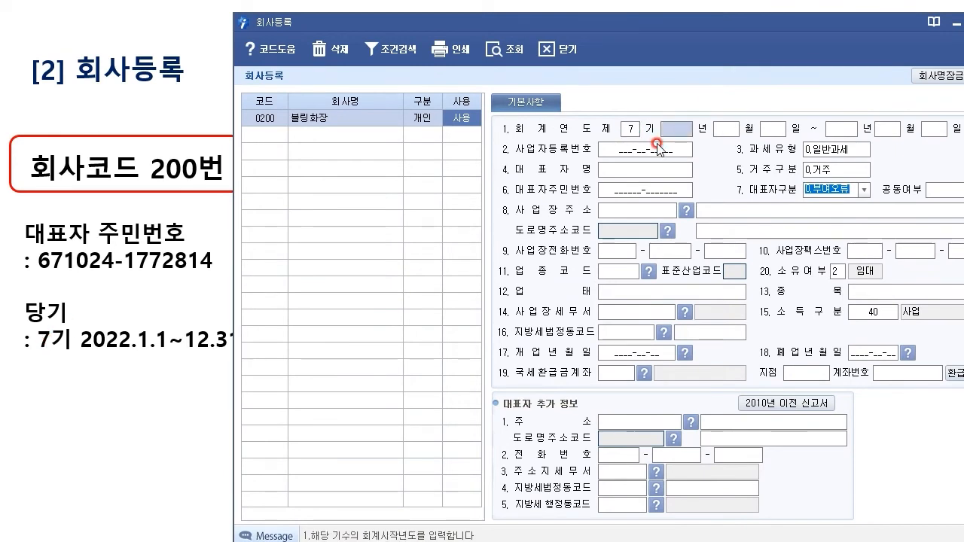
text(2022)
key(Return)
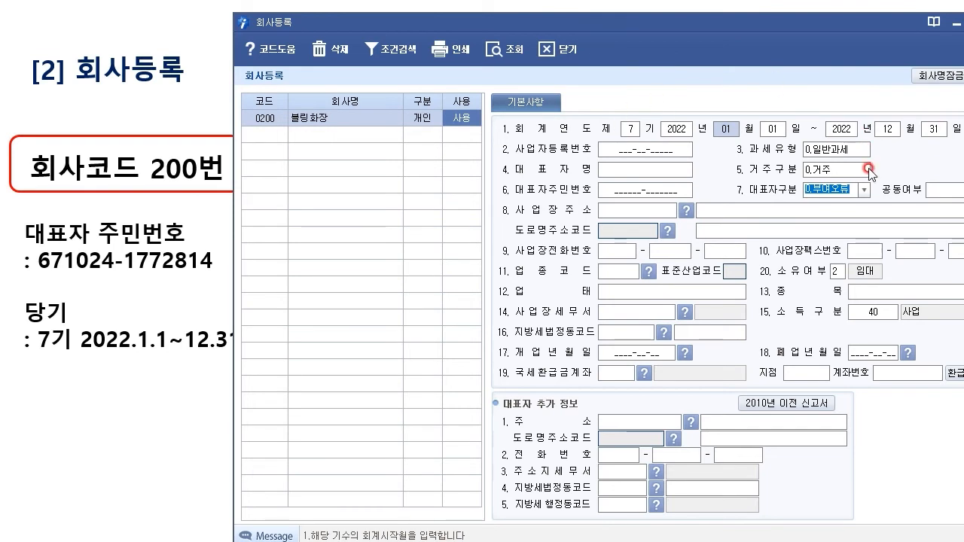
drag(638, 24, 437, 66)
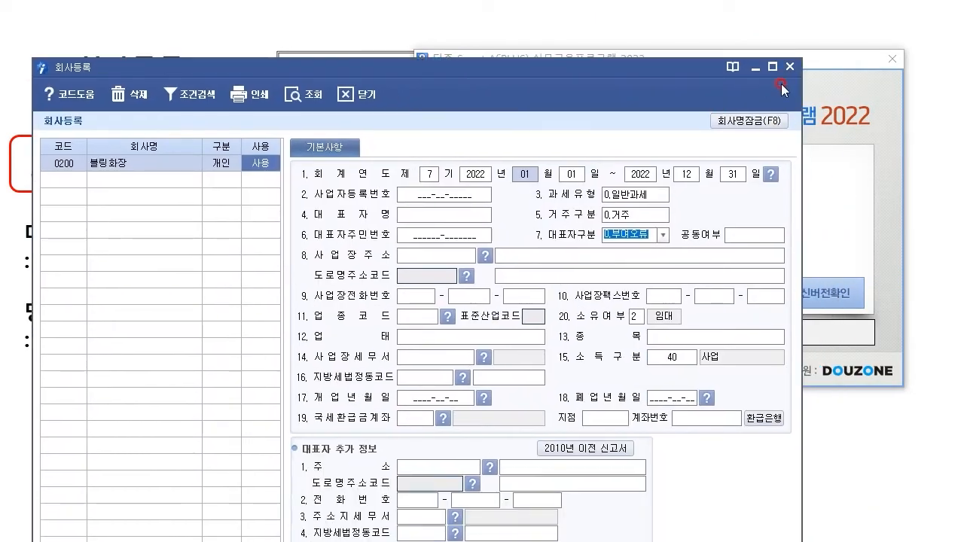
Step: Place the company form beside the certificate and open company 0200's 기본사항
click(290, 174)
click(790, 67)
drag(794, 68, 963, 238)
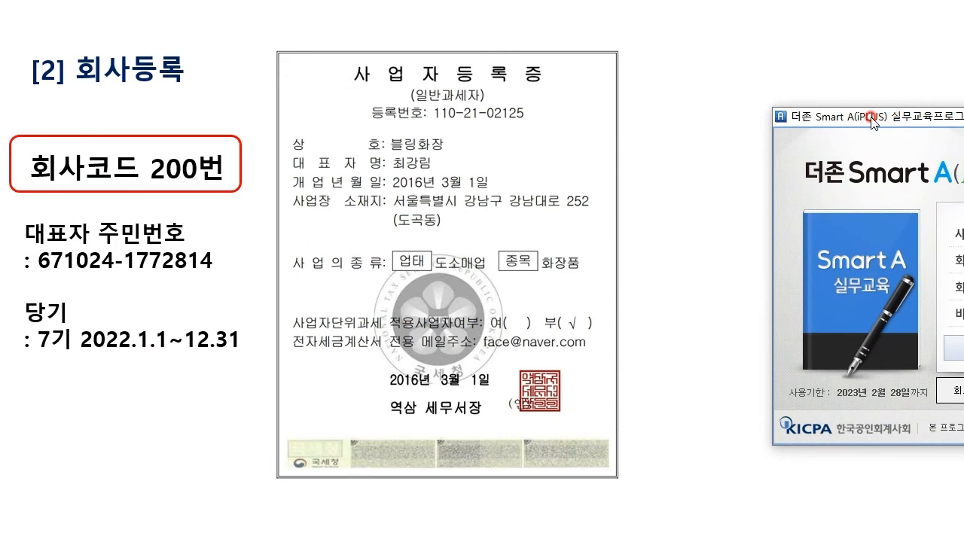
drag(871, 119, 939, 103)
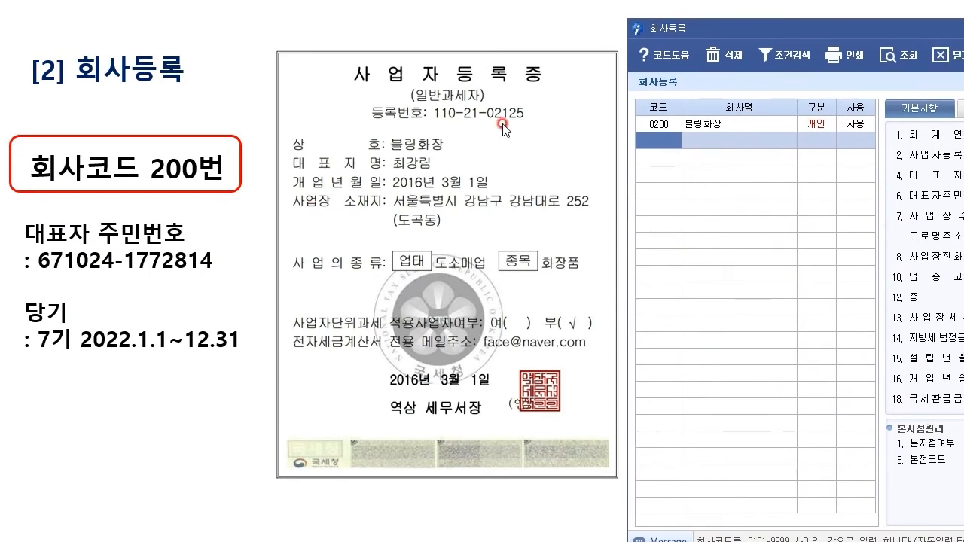
drag(824, 34, 268, 186)
click(262, 280)
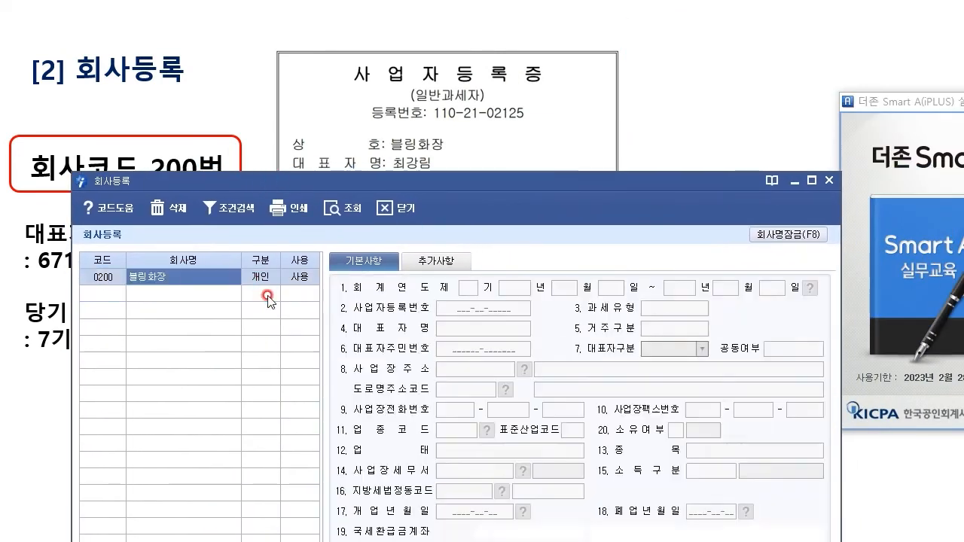
Step: Enter the business registration number and the representative's name from the certificate
click(533, 311)
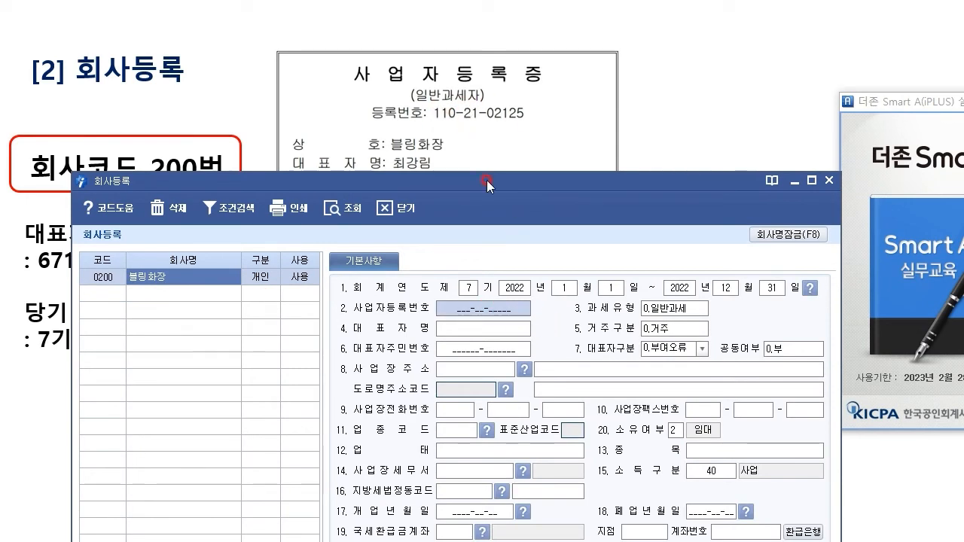
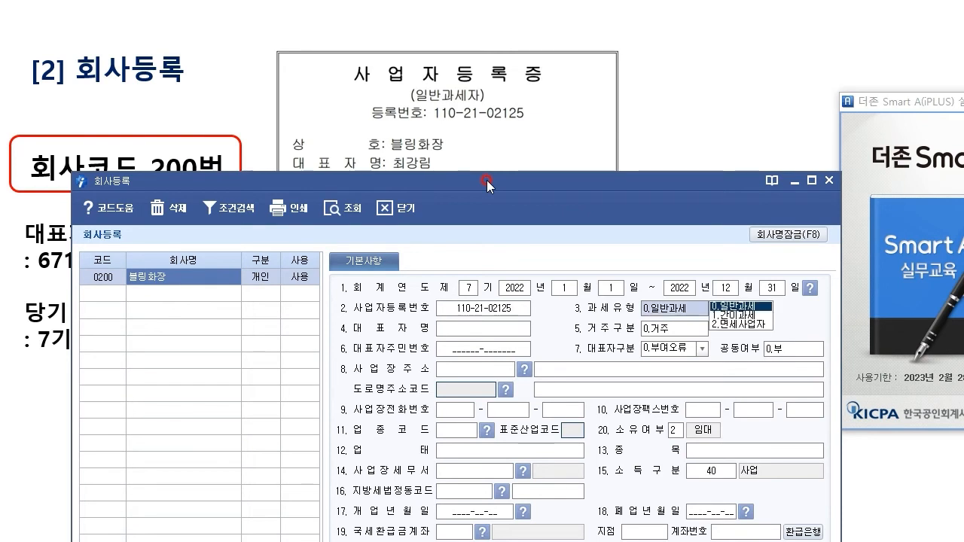
click(479, 332)
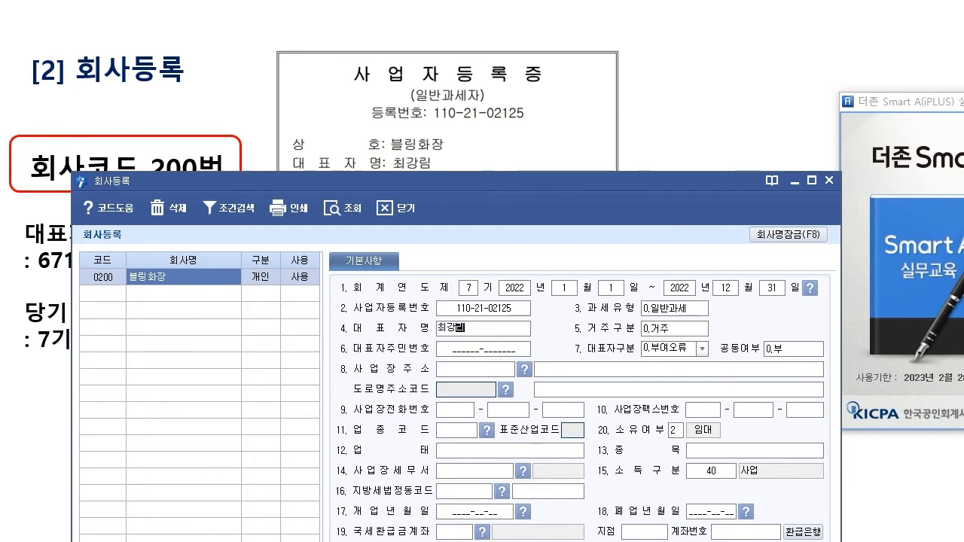
key(Return)
Step: Enter the representative's resident registration number, keeping 대표자구분 as 1.정상
drag(497, 180, 694, 73)
click(675, 243)
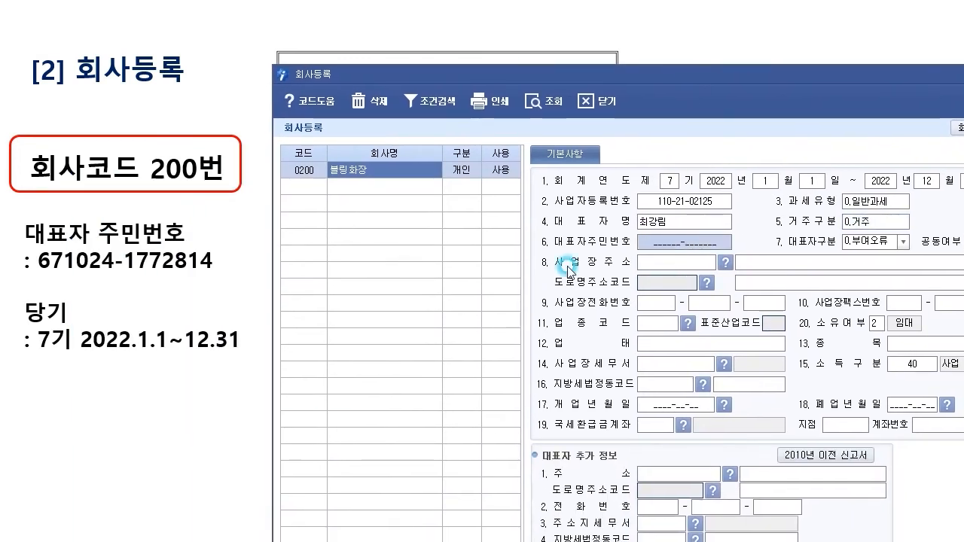
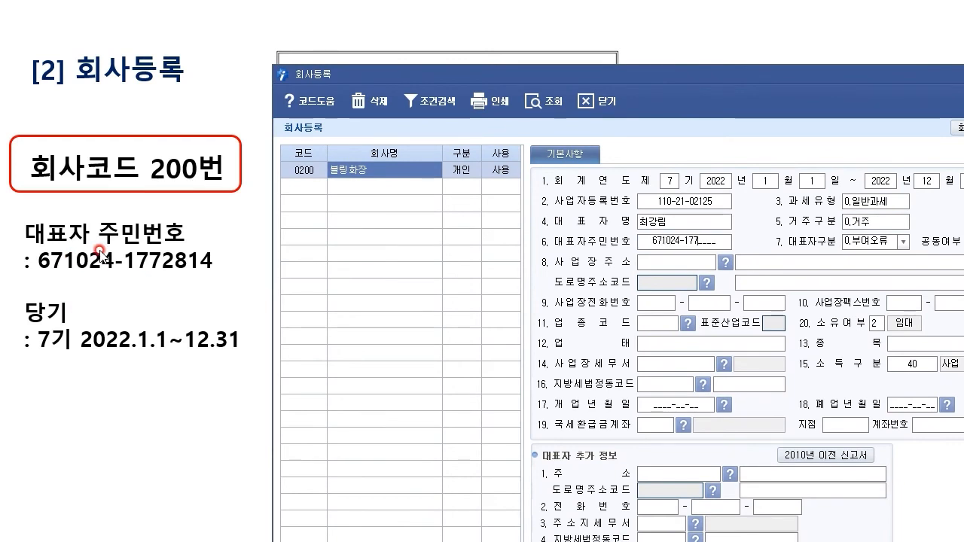
key(Return)
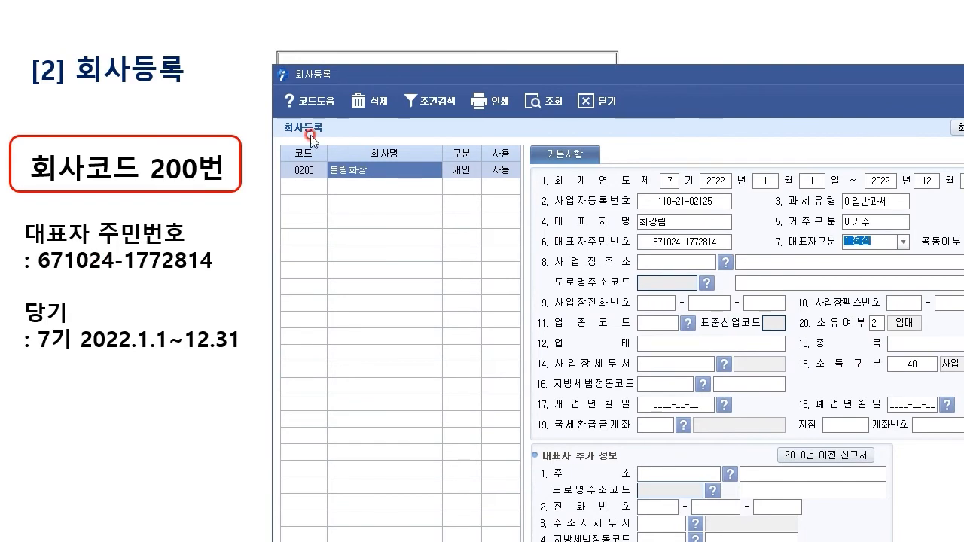
drag(554, 78, 425, 220)
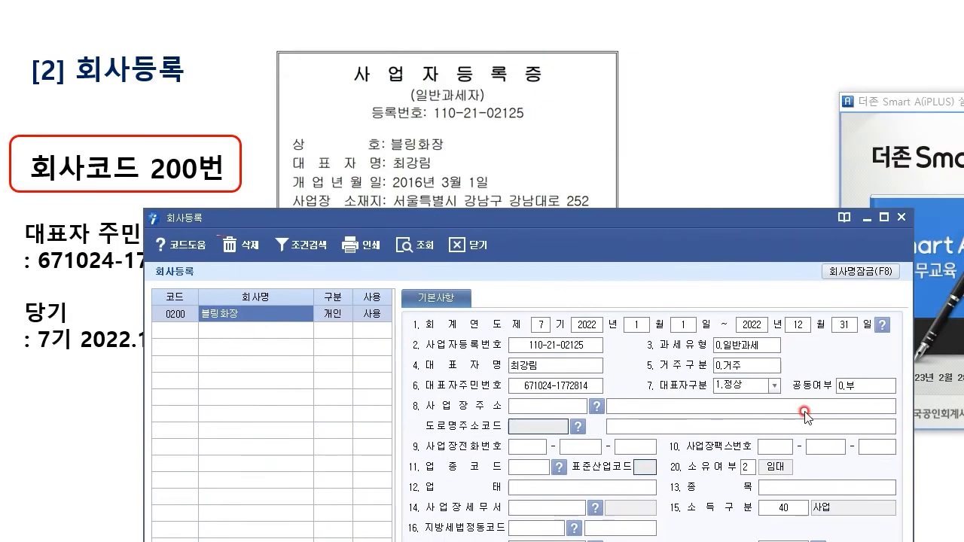
Step: Keep the representative type as 1.정상 and move on to the joint ownership field
click(775, 386)
click(774, 386)
click(851, 392)
click(725, 274)
drag(719, 216, 731, 241)
Step: Open the postcode lookup for the business address and set the district to 강남구
click(554, 437)
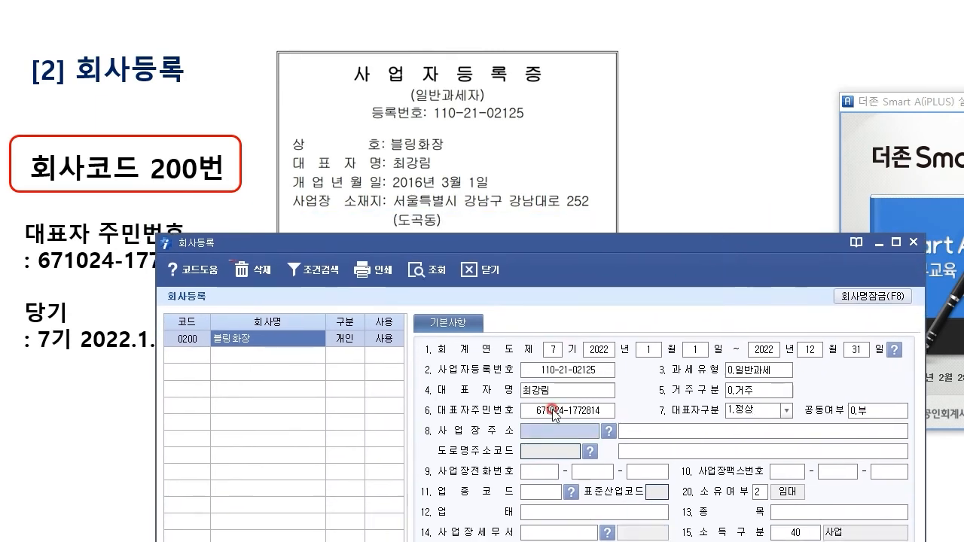
click(397, 203)
click(609, 431)
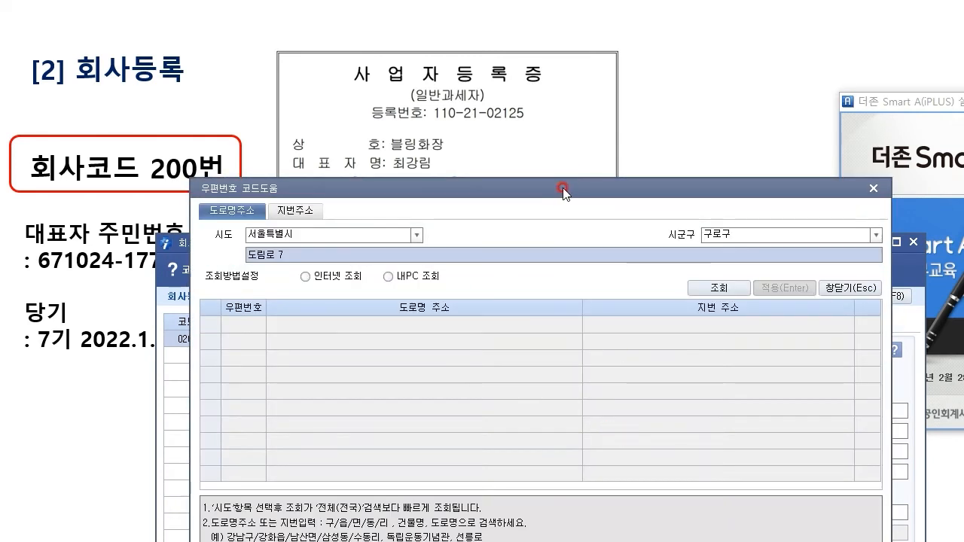
drag(563, 190, 557, 238)
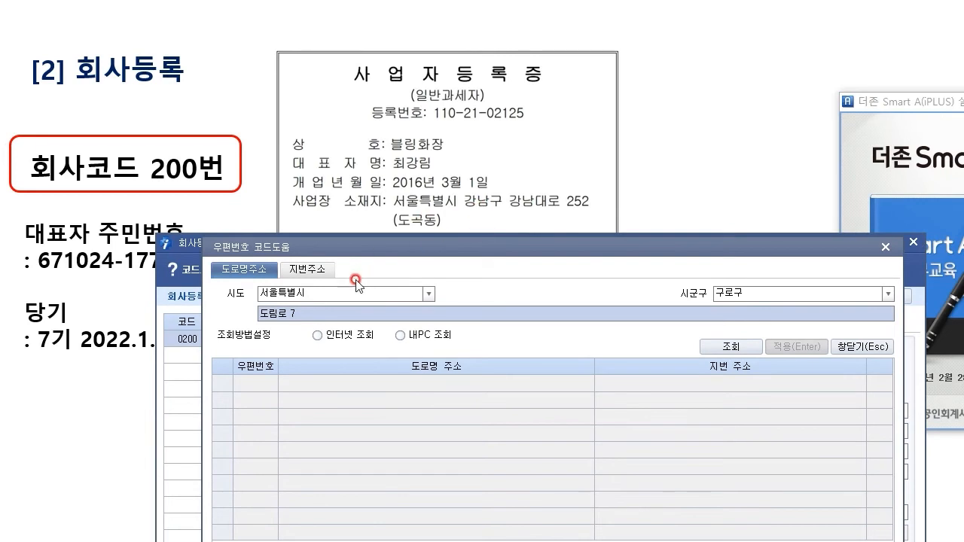
click(815, 293)
click(887, 293)
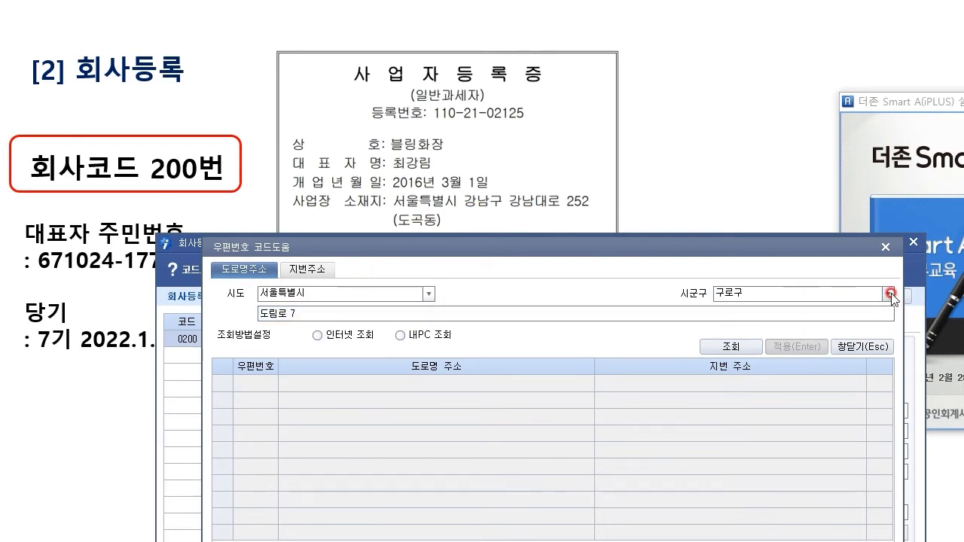
click(732, 312)
click(263, 319)
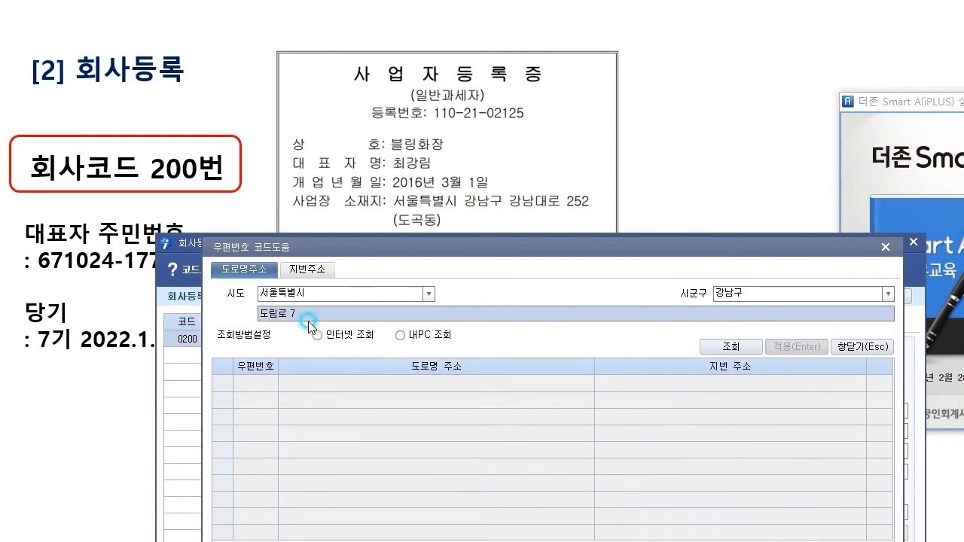
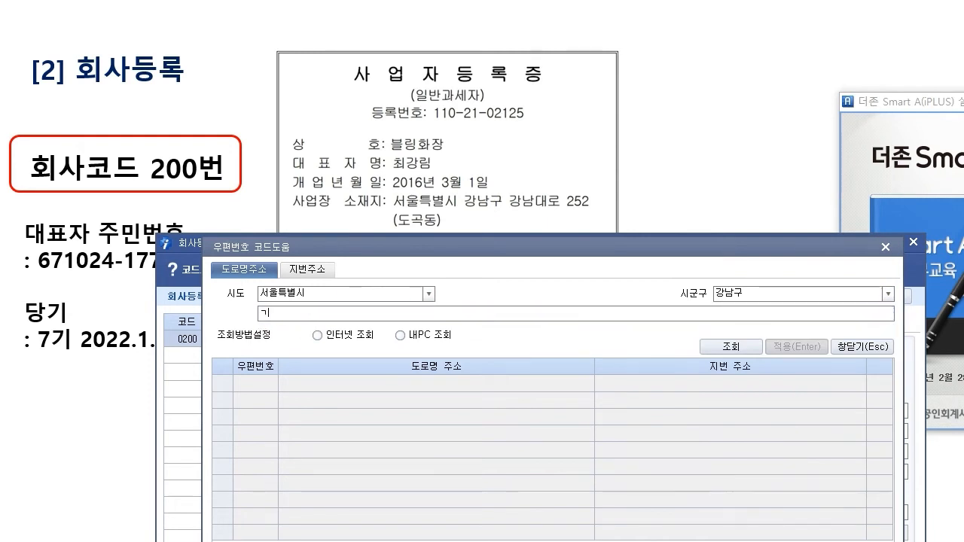
key(Return)
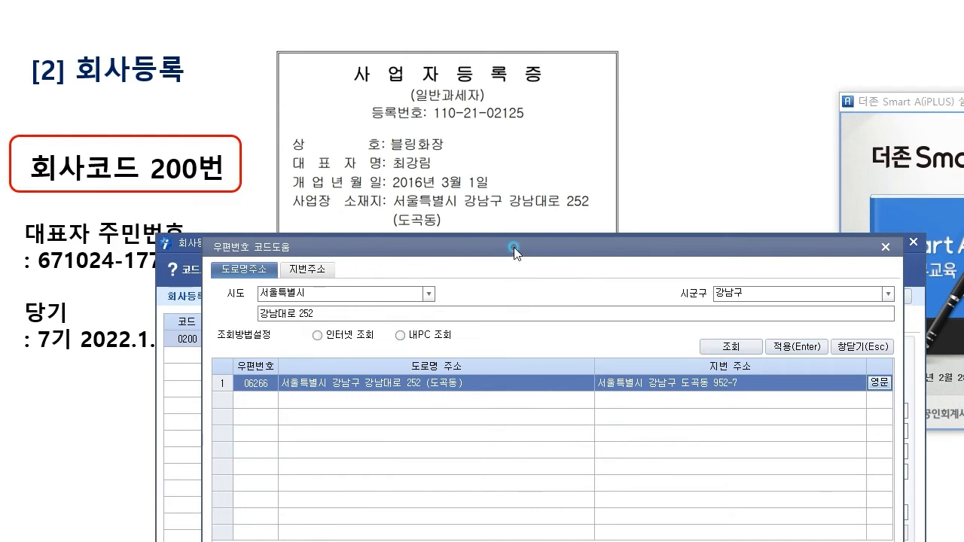
drag(512, 248, 506, 101)
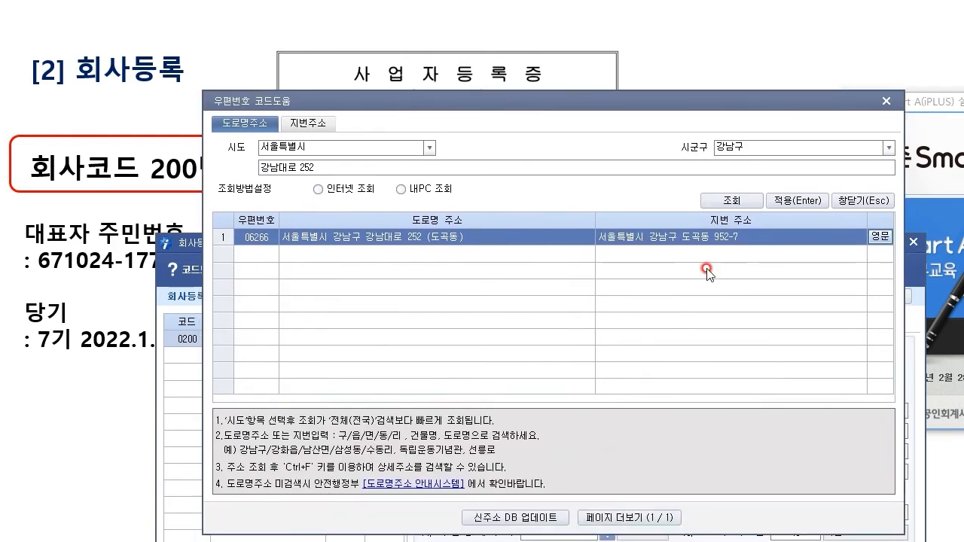
click(799, 200)
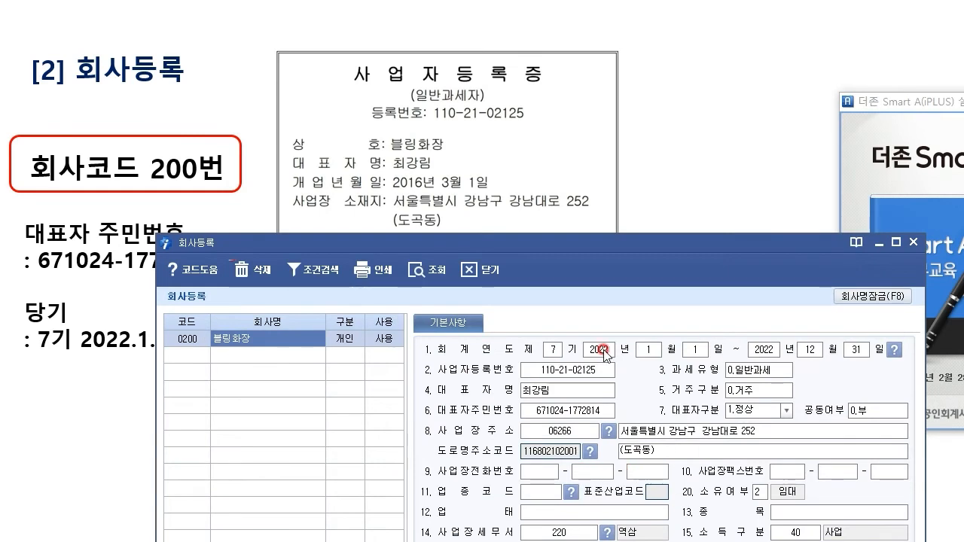
Step: Reposition the company form beside the certificate and move to the 업태 field
drag(649, 250, 627, 298)
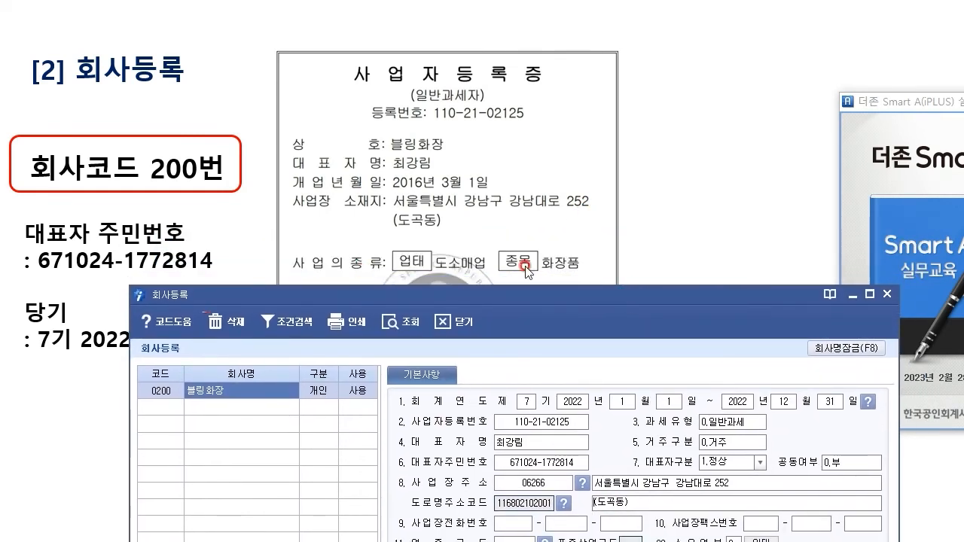
drag(545, 289, 597, 43)
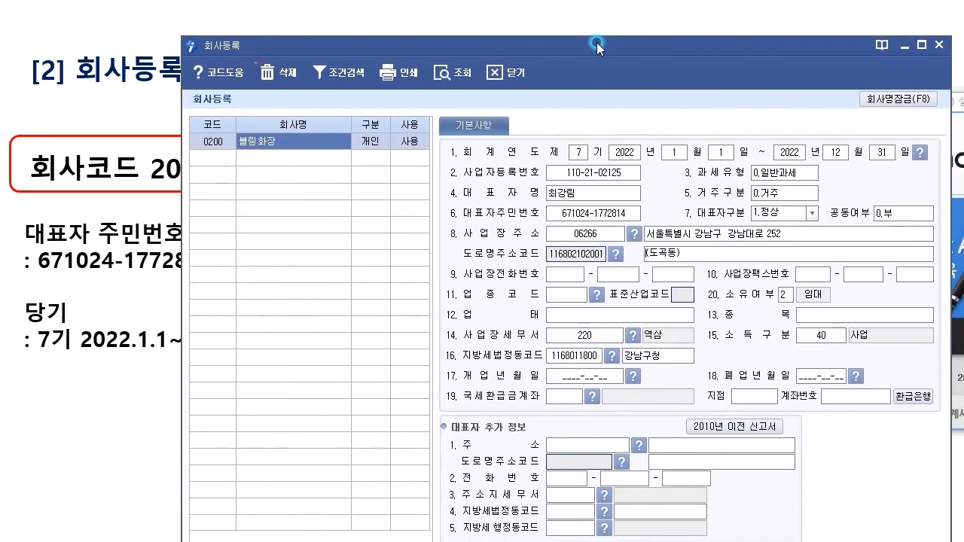
click(559, 275)
click(802, 274)
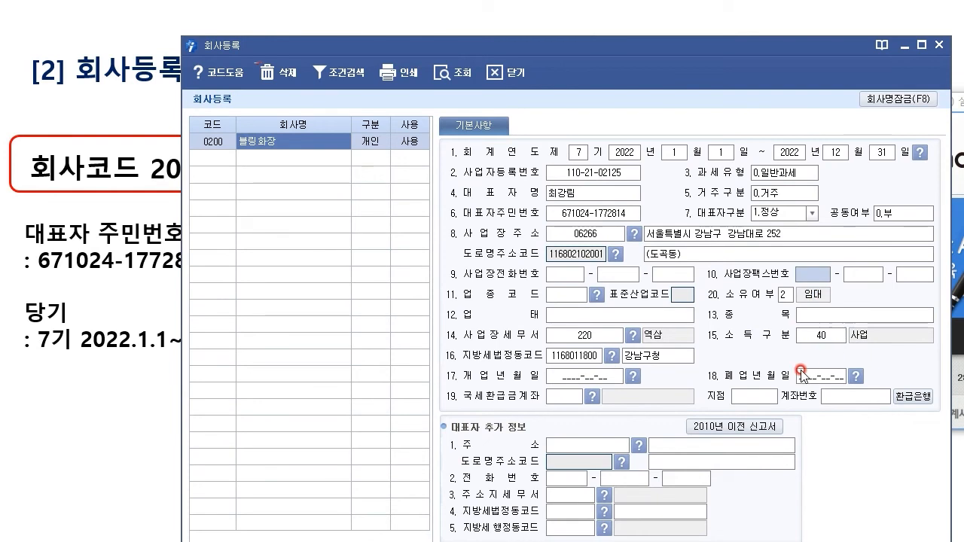
click(559, 296)
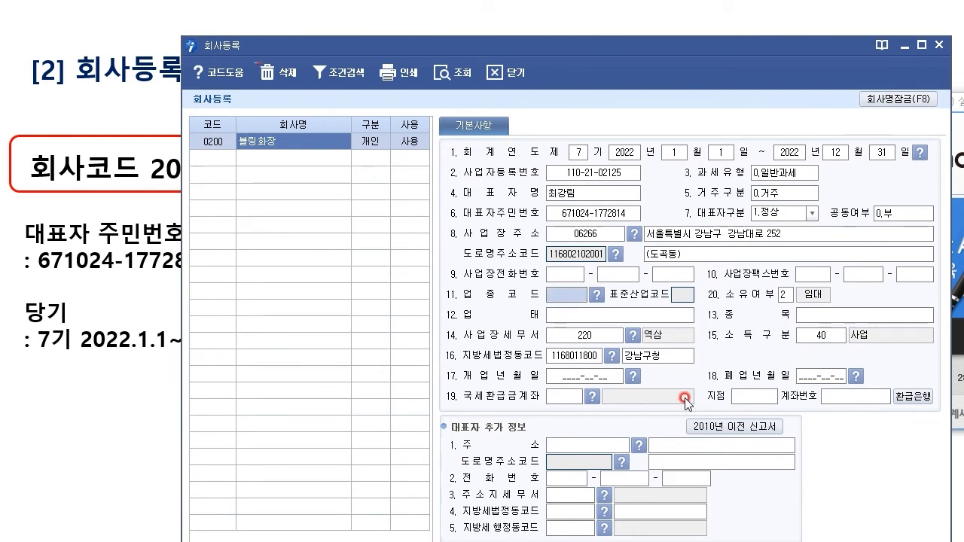
click(675, 317)
click(582, 295)
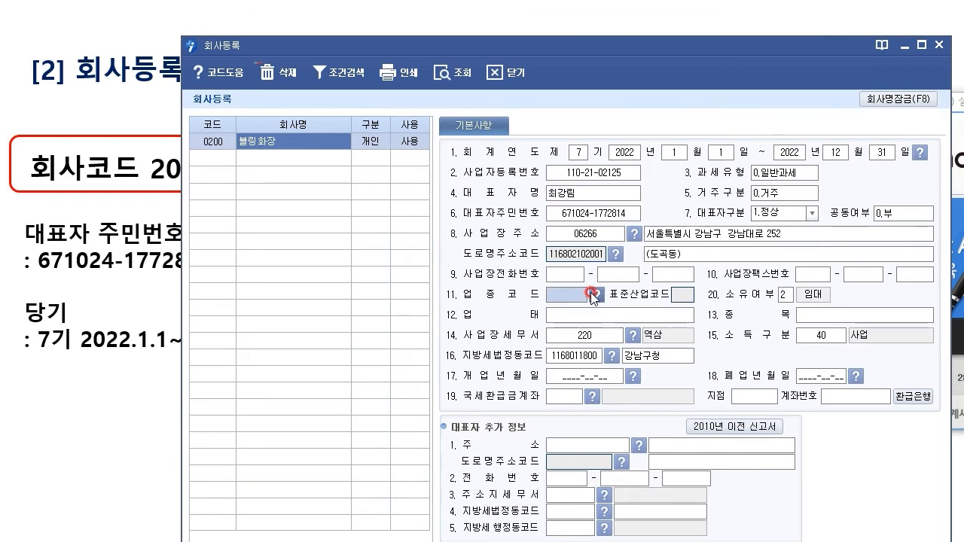
click(688, 322)
drag(736, 48, 201, 8)
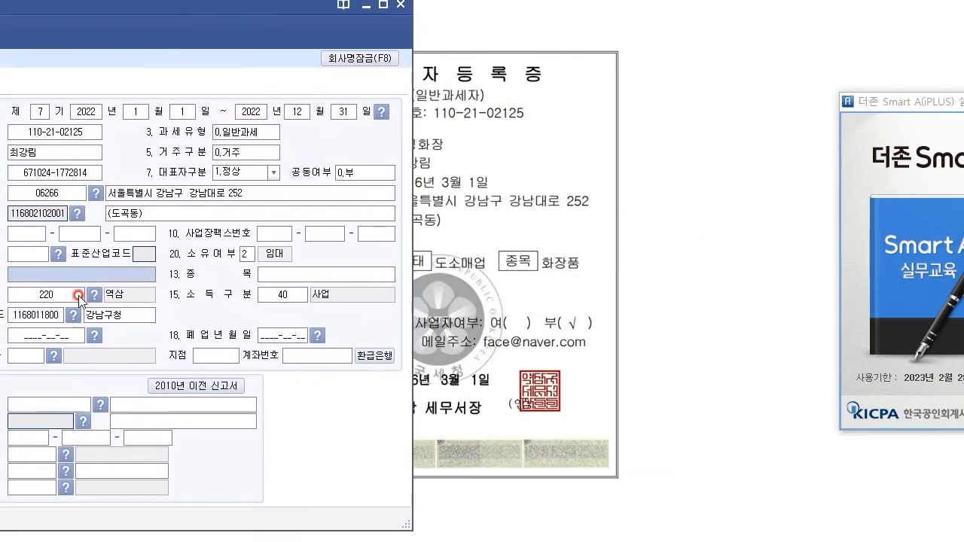
Step: Enter 업태 도소매업 and 종목 화장품
click(48, 281)
text(도소매업)
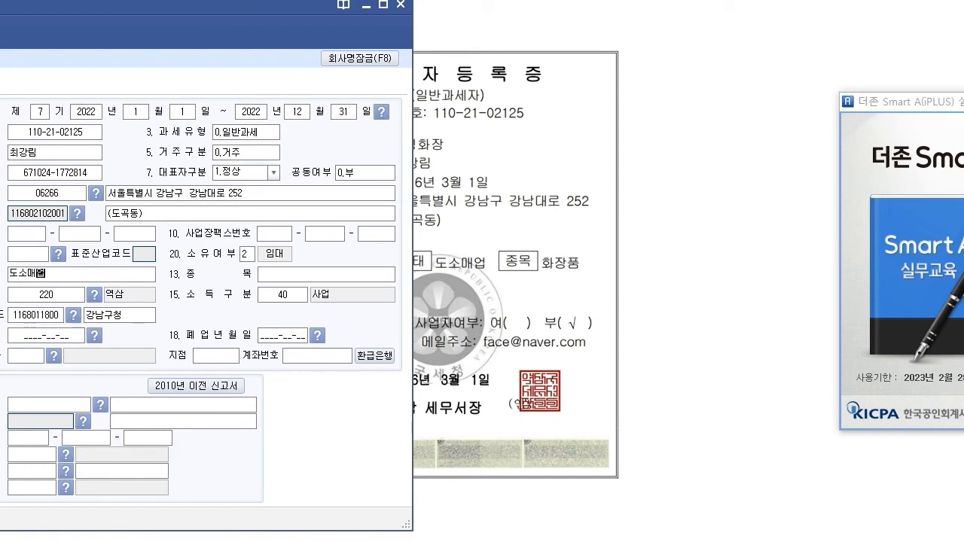
key(Return)
text(화장품)
key(Return)
Step: Annotate how the business address sets the postcode and the tax office
drag(182, 8, 529, 444)
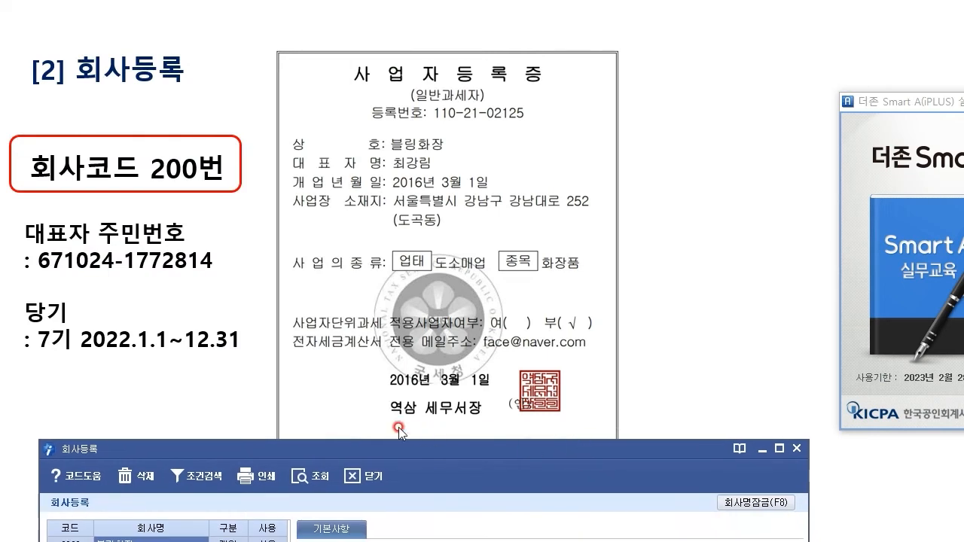
drag(451, 452, 476, 41)
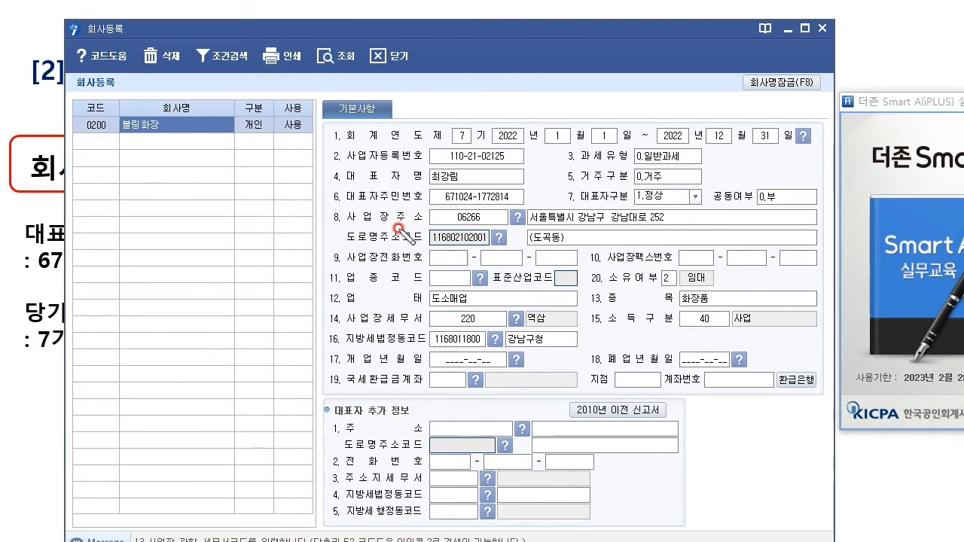
mouse_move(422, 226)
mouse_down()
mouse_move(325, 219)
mouse_move(407, 234)
mouse_move(598, 229)
mouse_up()
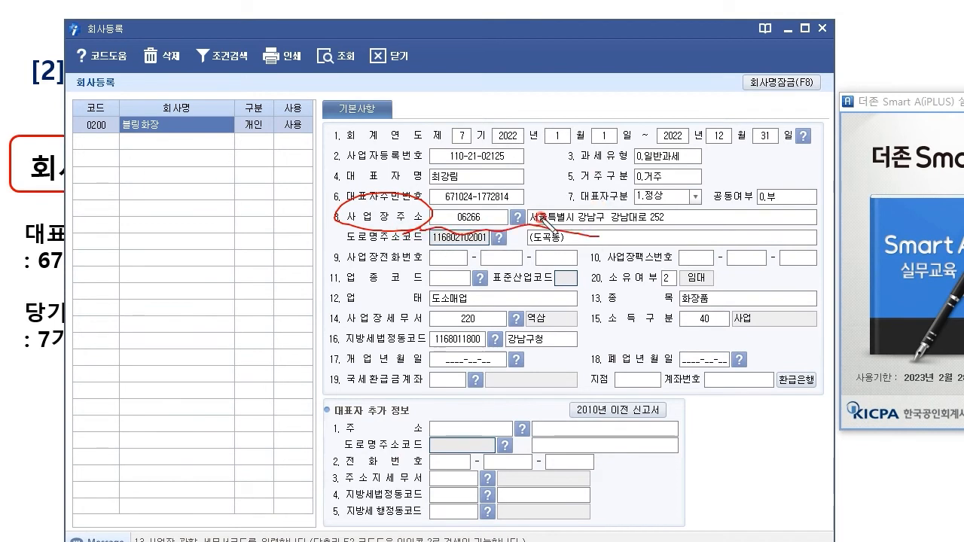
mouse_move(525, 234)
mouse_down()
mouse_move(453, 300)
mouse_move(445, 323)
mouse_up()
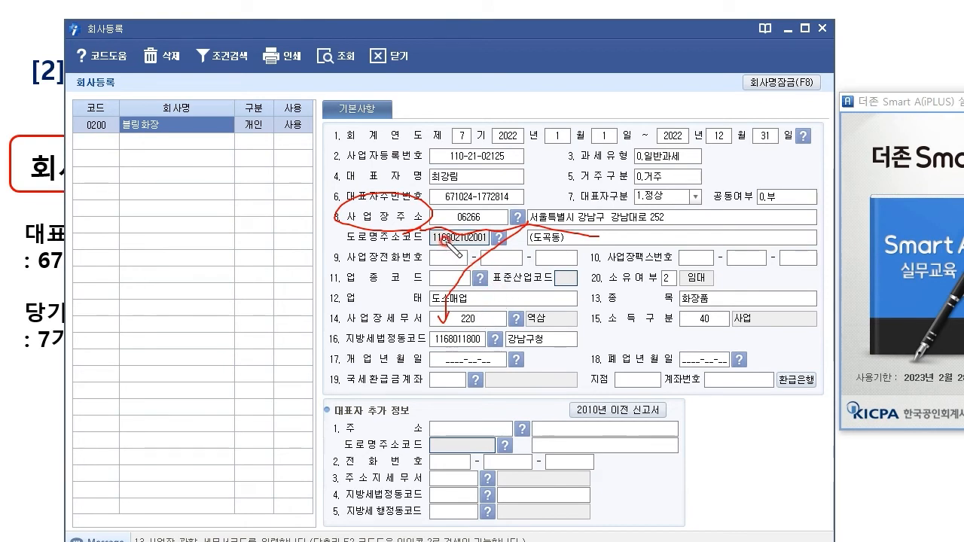
drag(494, 226, 490, 220)
drag(429, 337, 431, 342)
Step: Link the address to the local tax code, clear the ink, and place the form beside the certificate
mouse_move(456, 223)
mouse_down()
mouse_move(424, 257)
mouse_move(411, 347)
mouse_move(510, 345)
mouse_up()
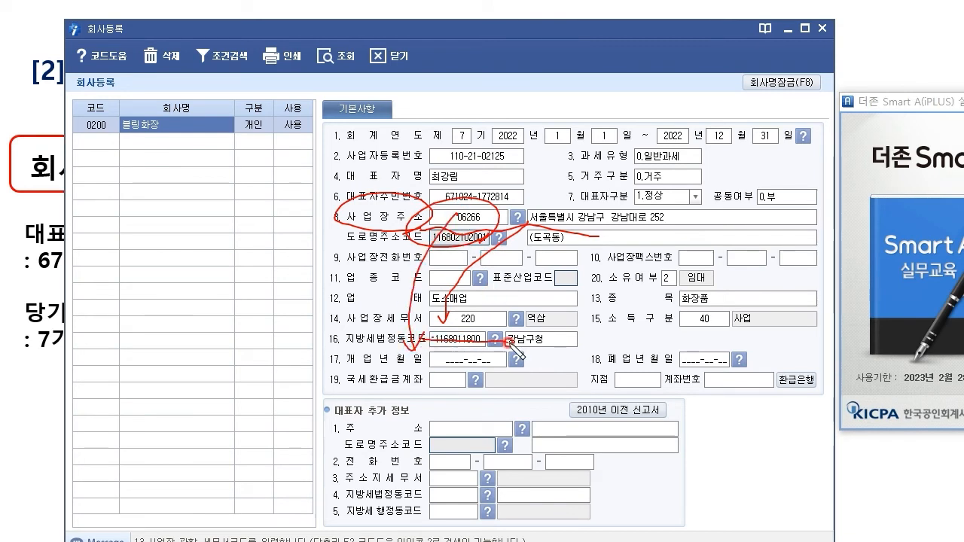
click(512, 1)
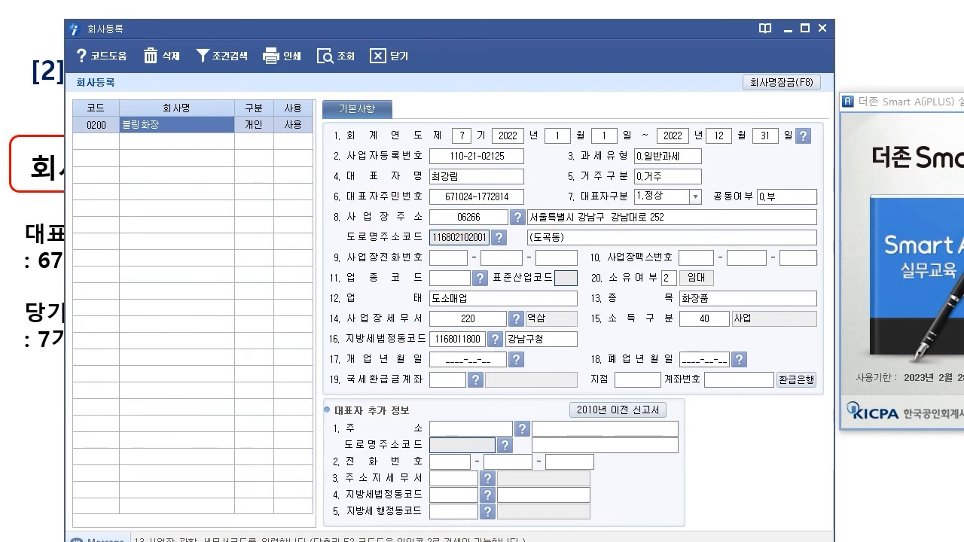
drag(738, 30, 198, 16)
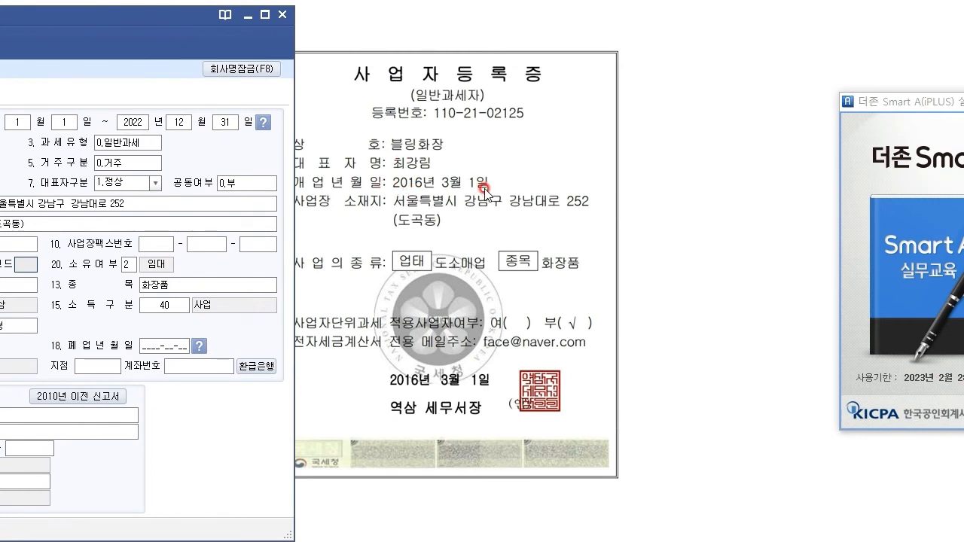
drag(172, 25, 597, 216)
drag(481, 206, 538, 71)
Step: Enter the 개업년월일 as 2016-03-01
click(413, 371)
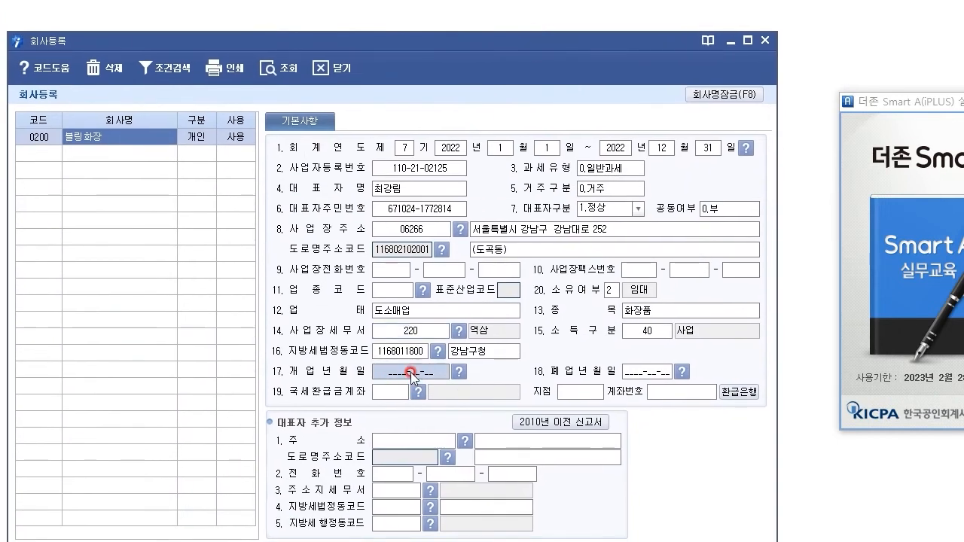
click(389, 370)
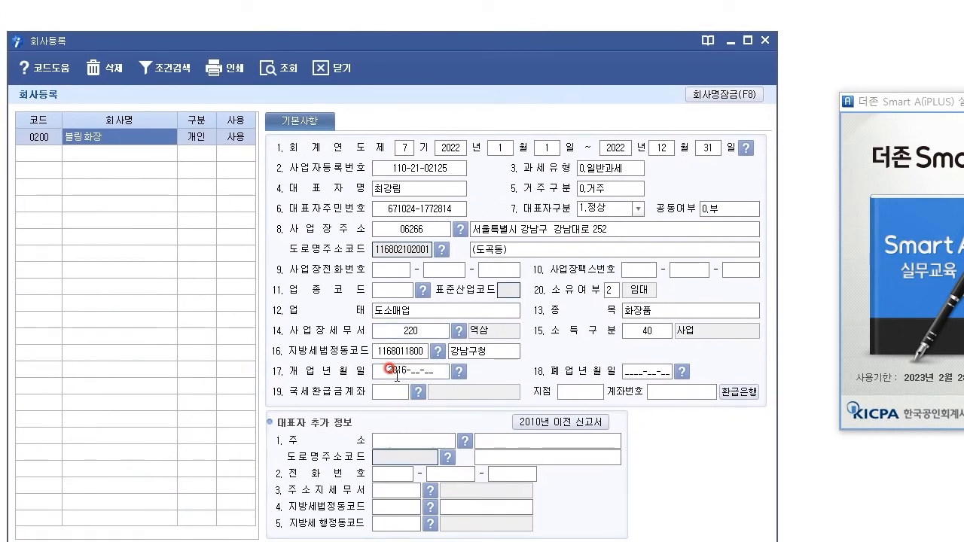
key(Return)
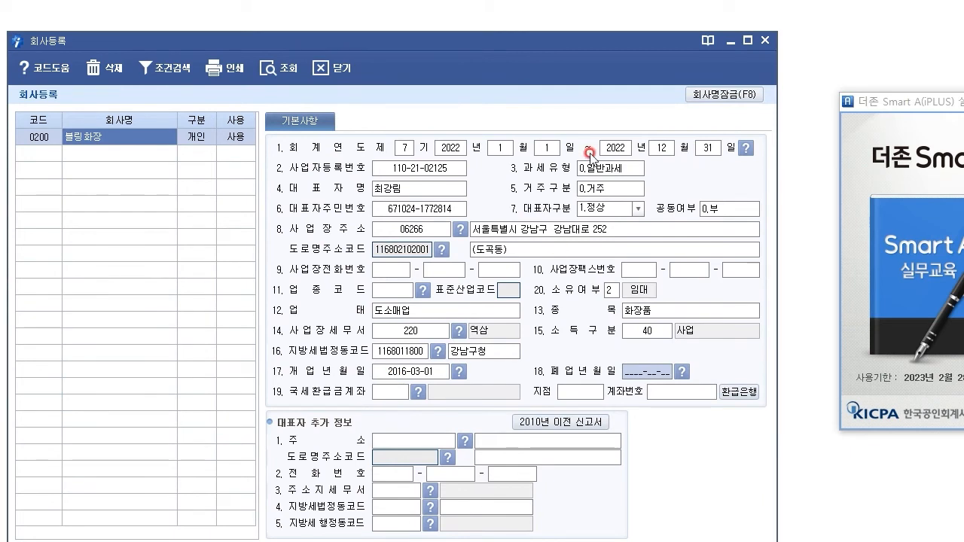
mouse_move(645, 48)
mouse_down()
mouse_move(714, 284)
mouse_move(662, 28)
mouse_up()
click(699, 377)
click(413, 379)
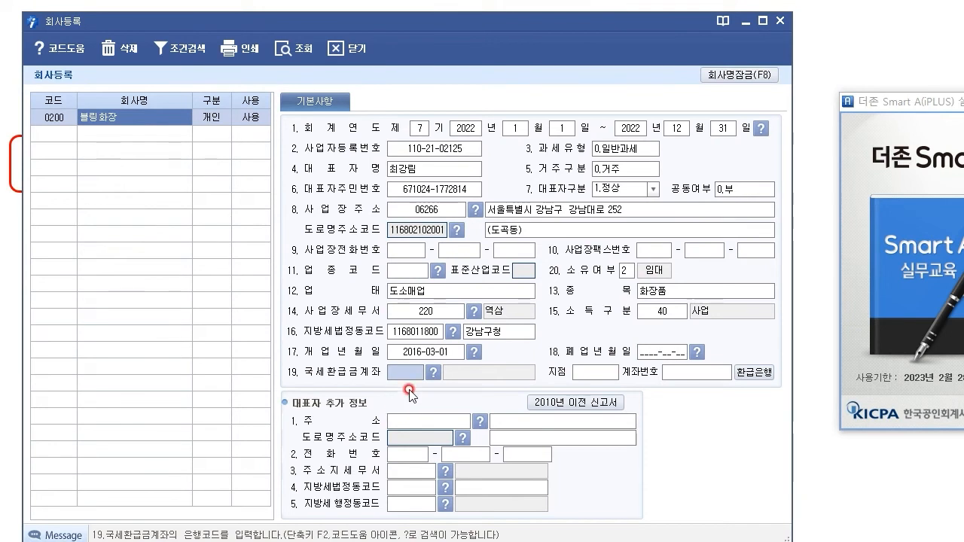
click(433, 372)
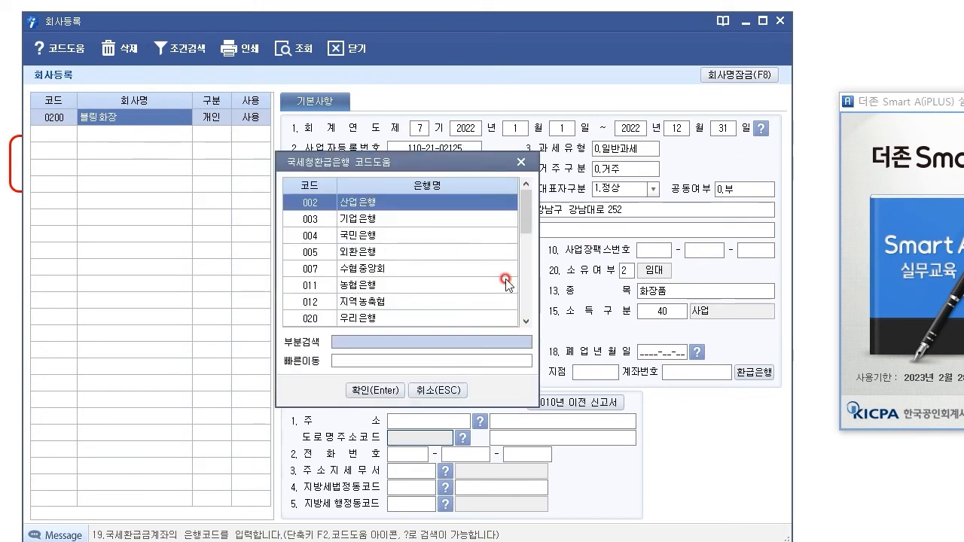
click(521, 162)
click(608, 373)
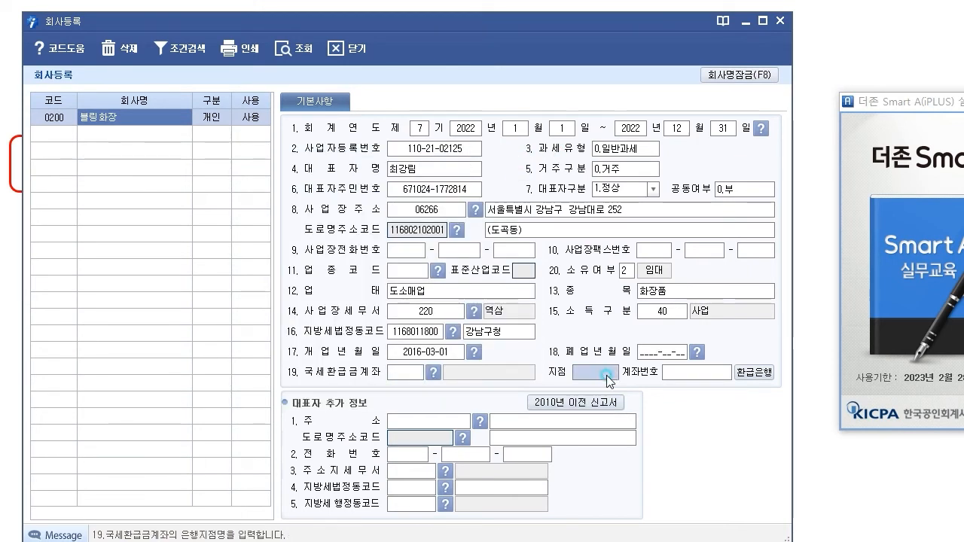
click(687, 374)
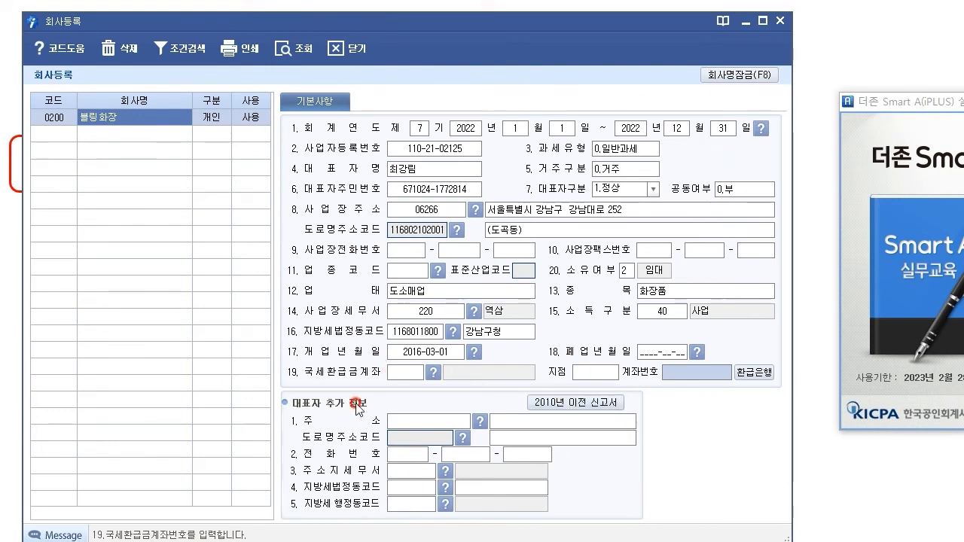
click(438, 424)
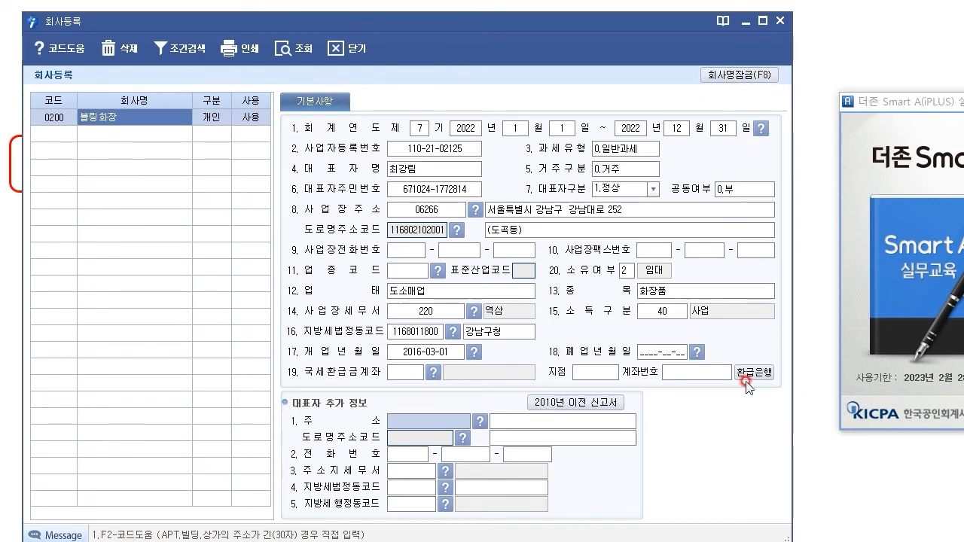
drag(547, 29, 586, 25)
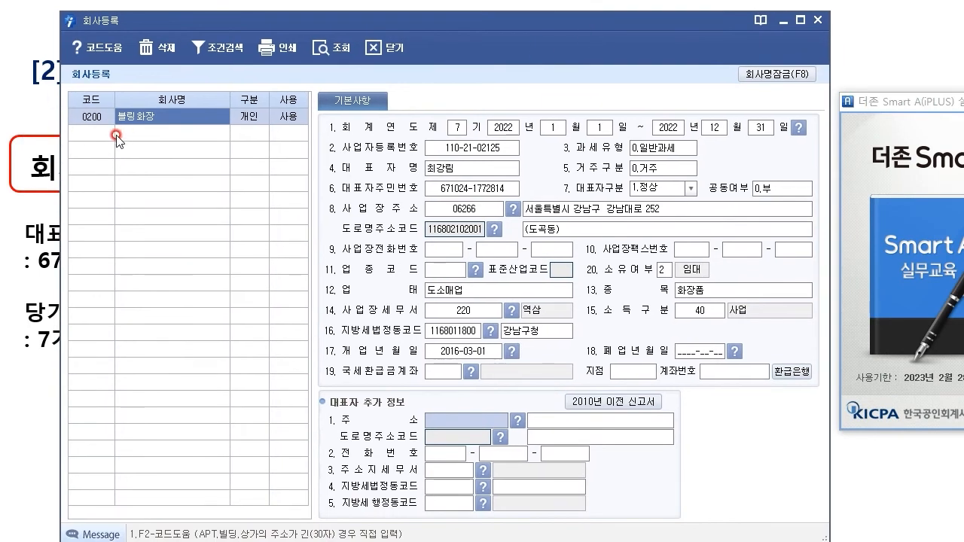
Step: Leave the new-company row blank and close 회사등록, returning to the login window
click(467, 145)
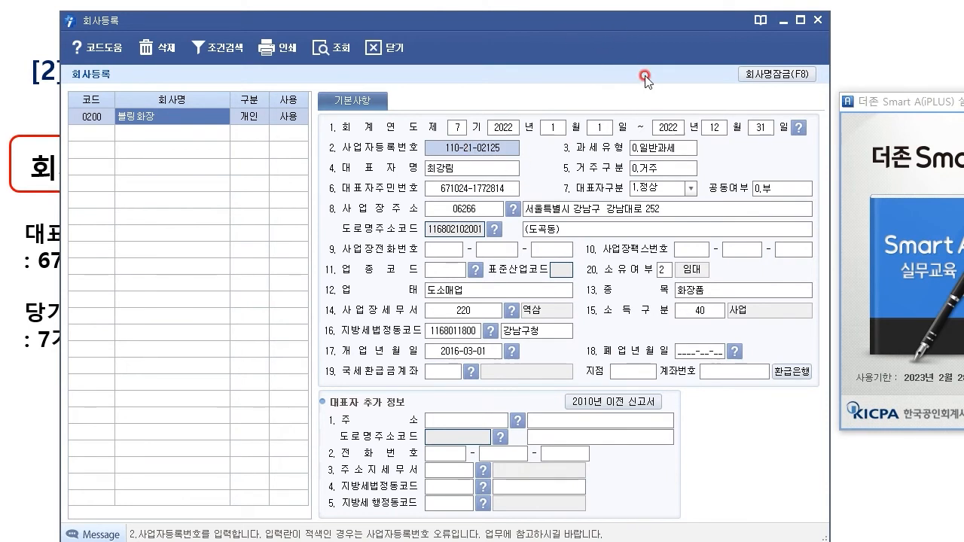
click(99, 134)
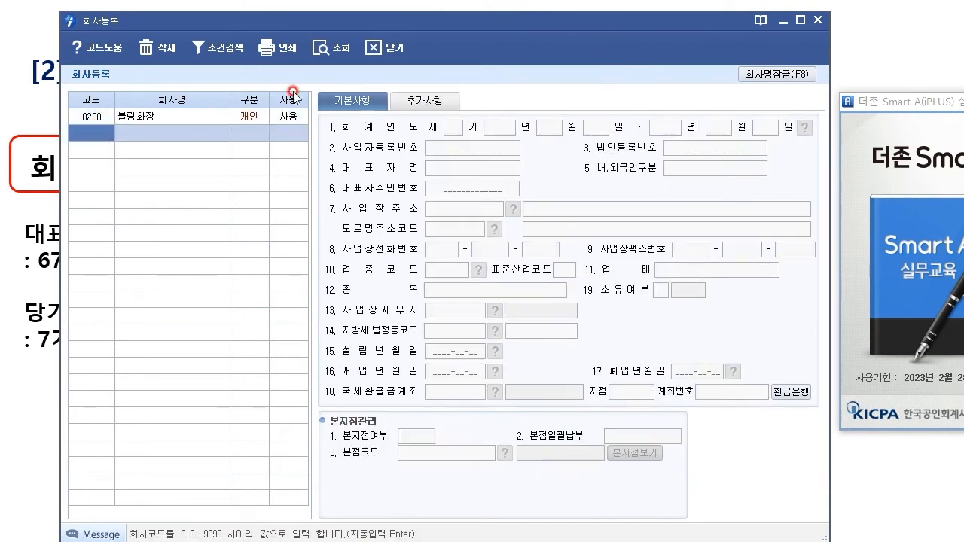
click(387, 48)
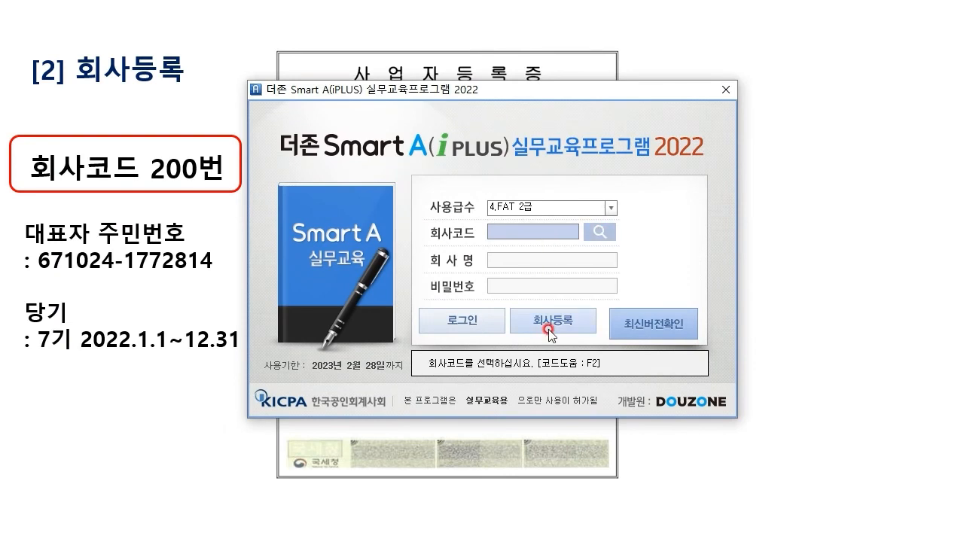
Step: Pick company 0200 블링화장 from the company code lookup and log in
click(606, 232)
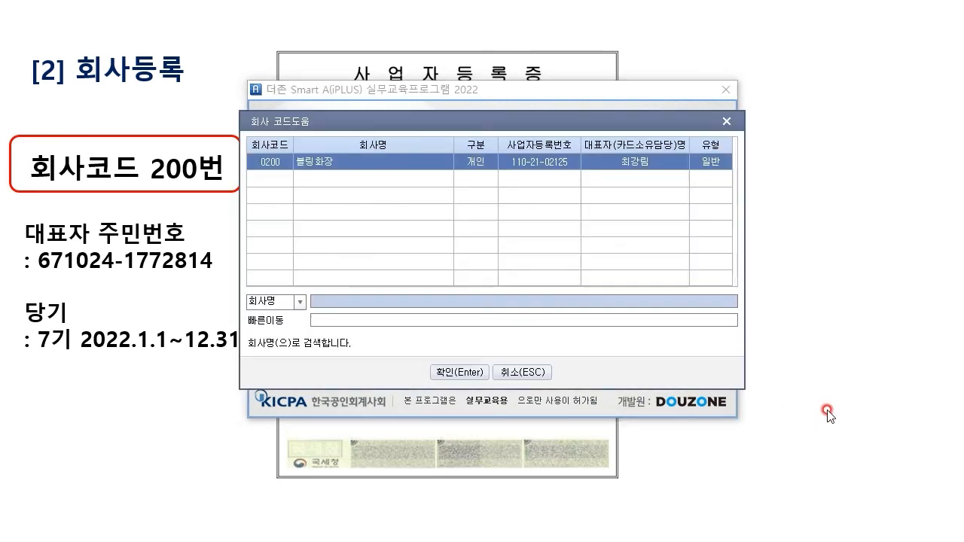
click(338, 165)
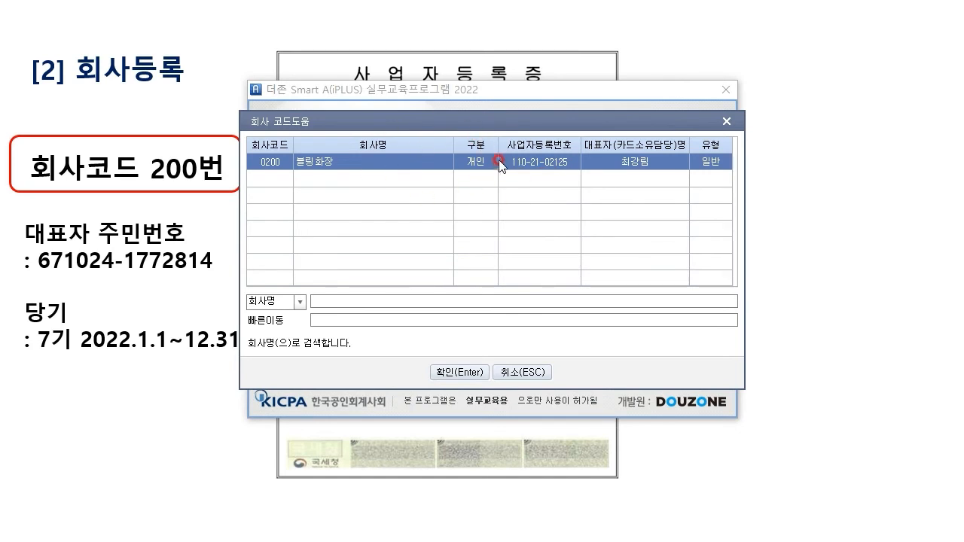
key(Return)
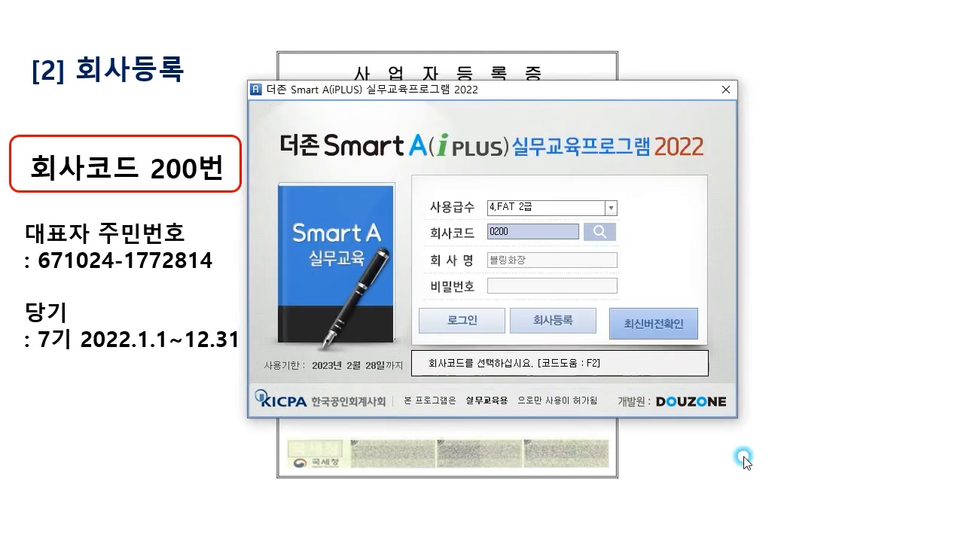
click(464, 322)
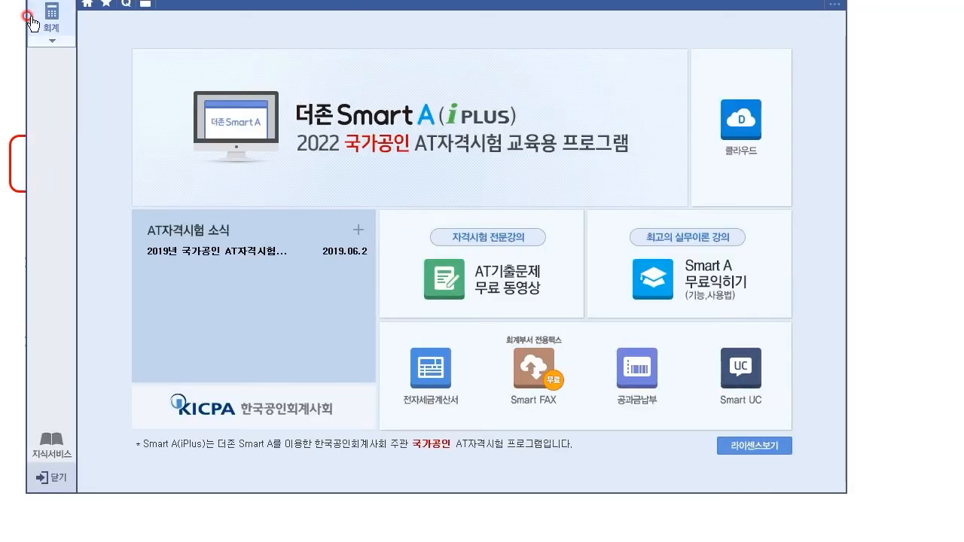
Step: Bring the main window into view and open the 전체메뉴 through 회계 in the sidebar
click(72, 477)
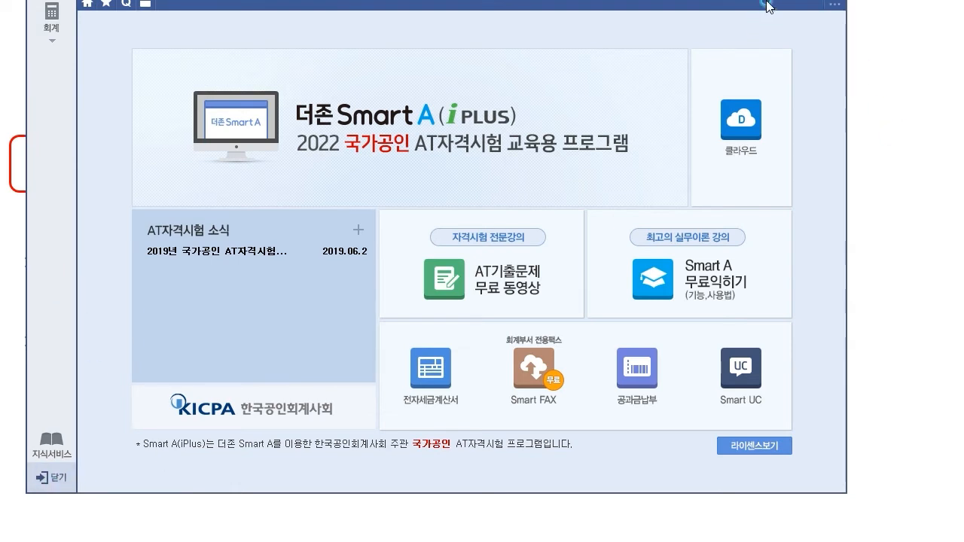
drag(539, 2, 598, 179)
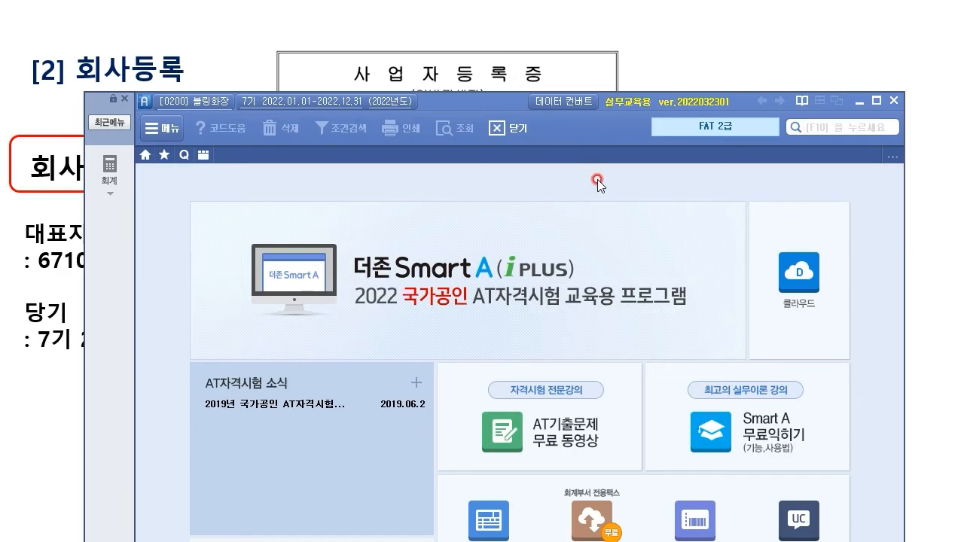
drag(497, 101, 458, 37)
click(735, 366)
click(253, 326)
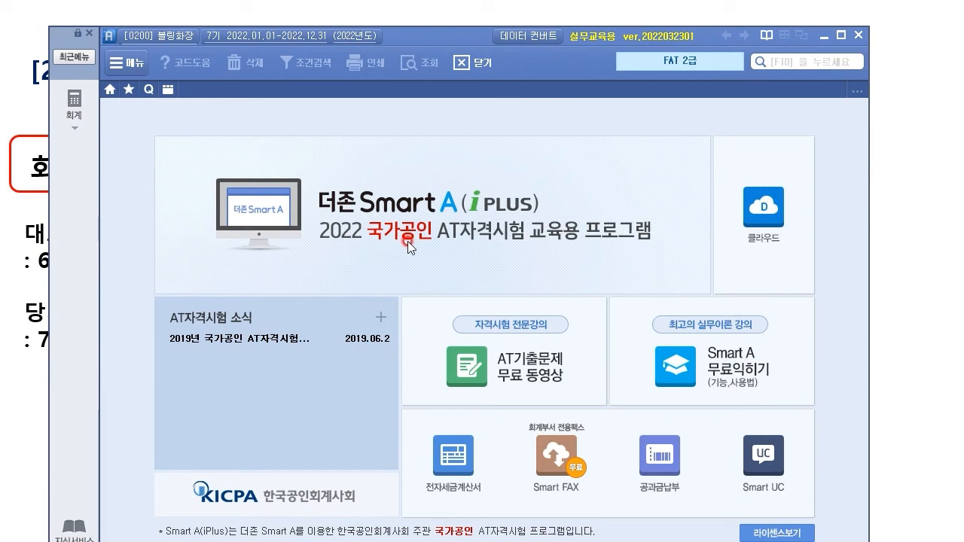
click(666, 493)
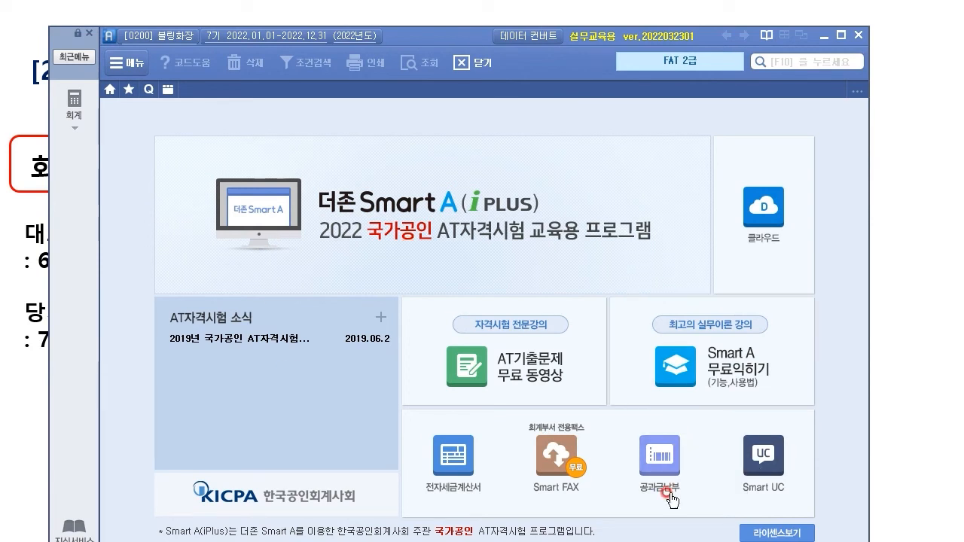
click(408, 178)
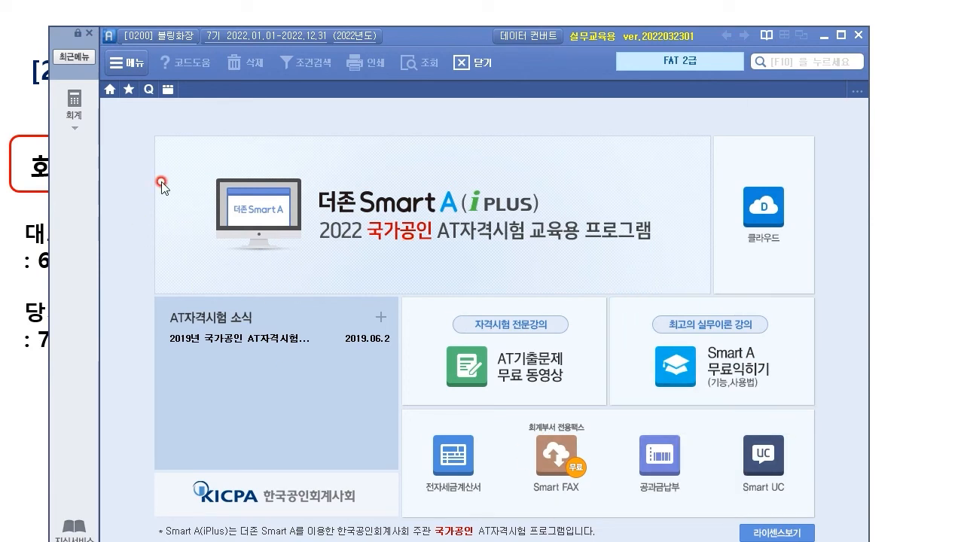
click(73, 105)
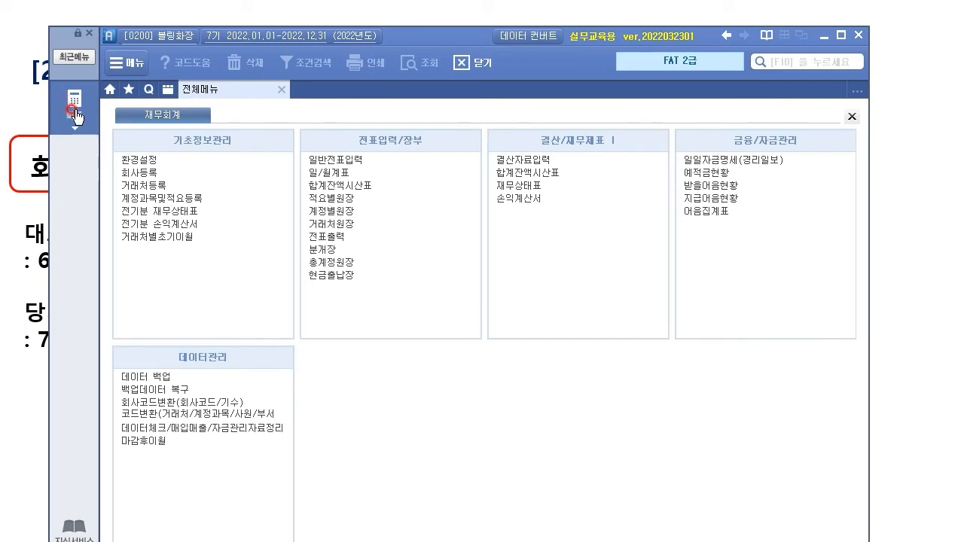
Step: Tick 회사등록, 환경설정, 계정과목및적요등록 and 일반전표입력 as the workflow steps
click(126, 119)
click(157, 173)
drag(162, 174, 216, 185)
drag(161, 160, 170, 150)
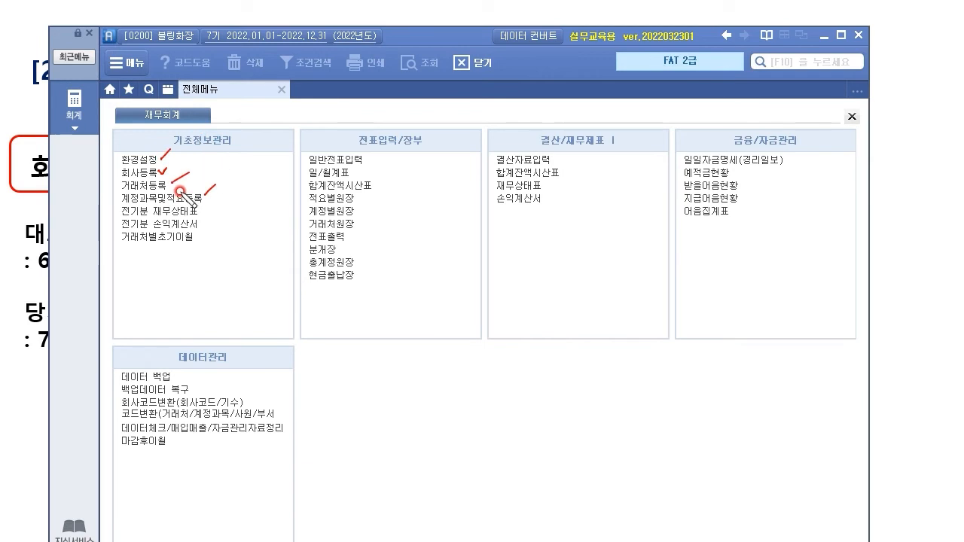
drag(121, 204, 228, 202)
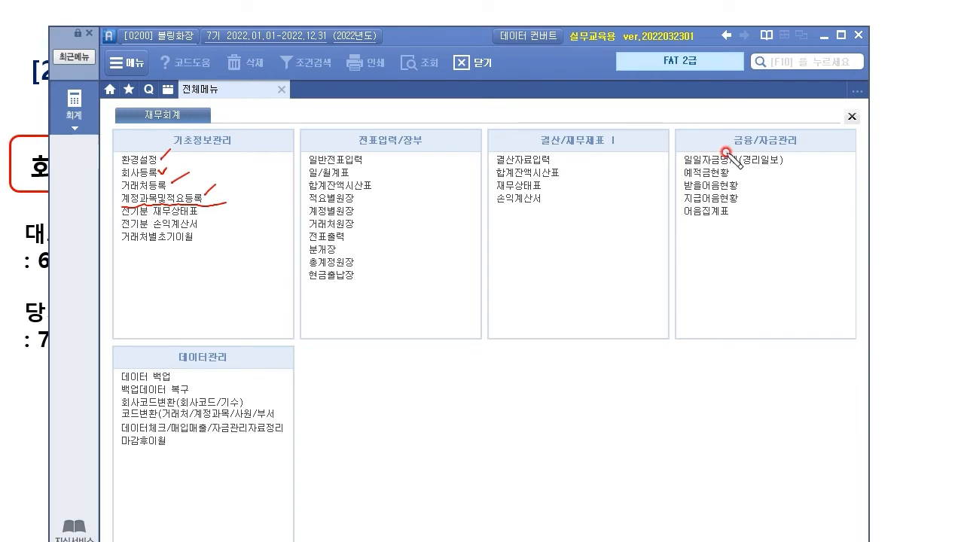
drag(360, 159, 376, 150)
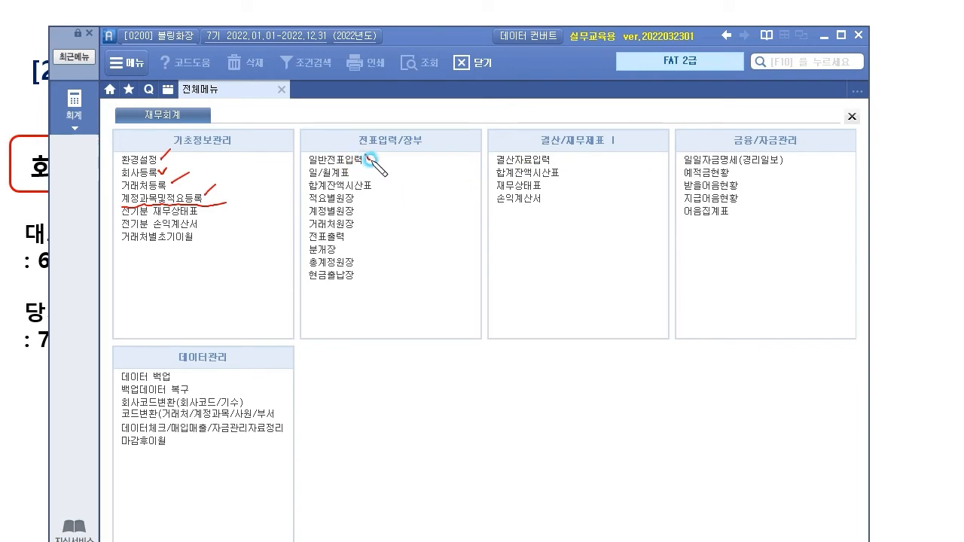
mouse_move(304, 160)
mouse_down()
mouse_move(374, 163)
mouse_move(302, 155)
mouse_move(305, 277)
mouse_up()
Step: Point out 결산/재무제표 and 금융/자금관리, cross out data management, then clear ink and open 회사등록
drag(365, 174, 353, 300)
mouse_move(385, 214)
mouse_down()
mouse_move(409, 222)
mouse_move(420, 150)
mouse_move(434, 154)
mouse_up()
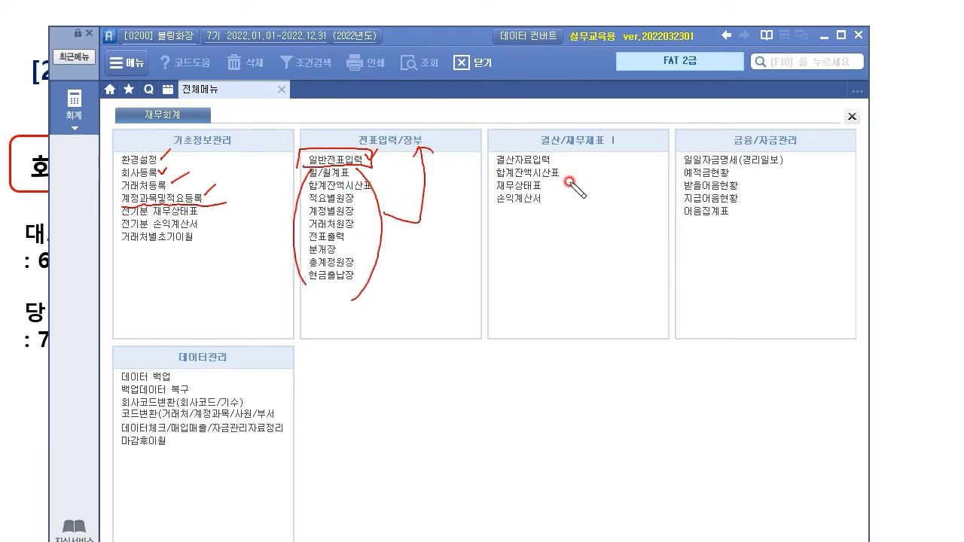
drag(570, 196, 604, 146)
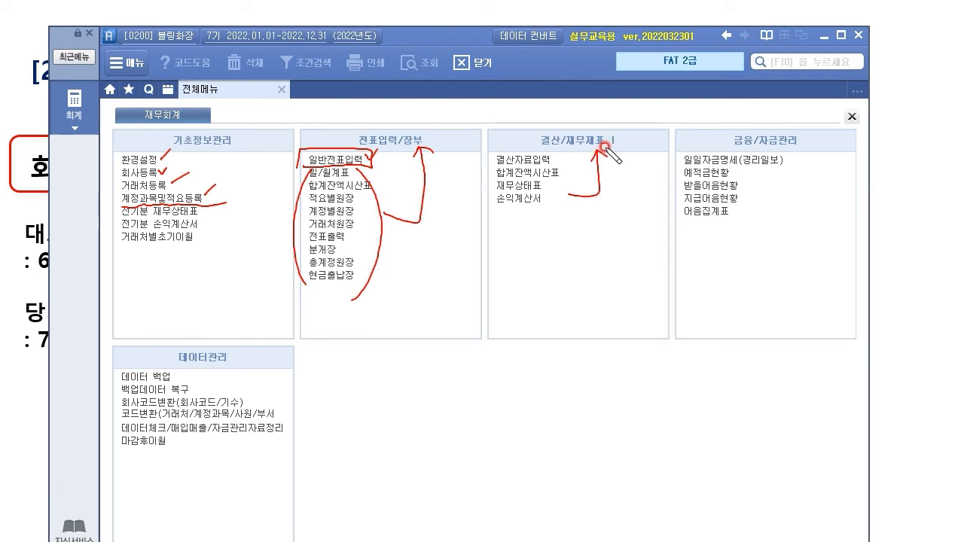
drag(755, 195, 807, 151)
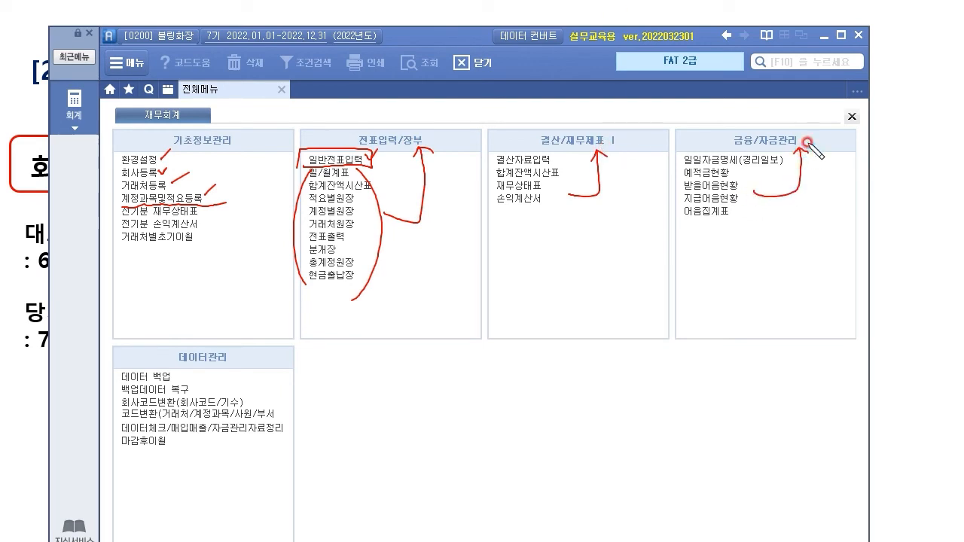
drag(203, 360, 149, 440)
mouse_move(143, 358)
mouse_down()
mouse_move(194, 446)
mouse_move(159, 371)
mouse_up()
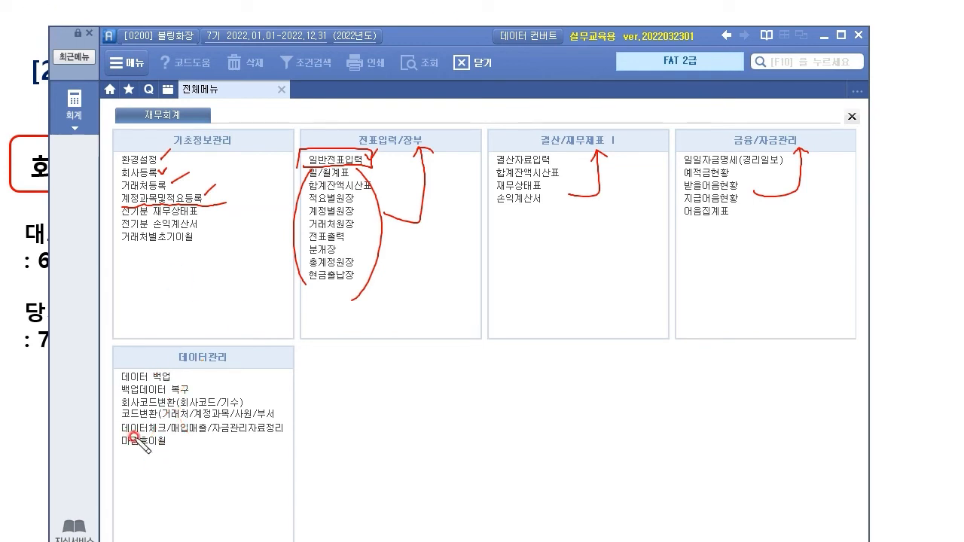
mouse_move(188, 391)
mouse_down()
mouse_move(202, 375)
mouse_move(177, 402)
mouse_up()
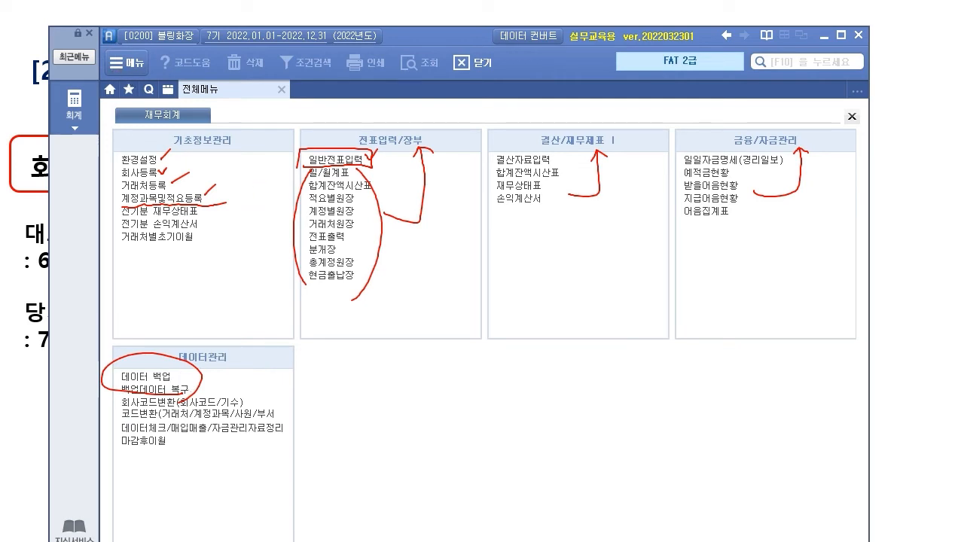
key(e)
click(147, 173)
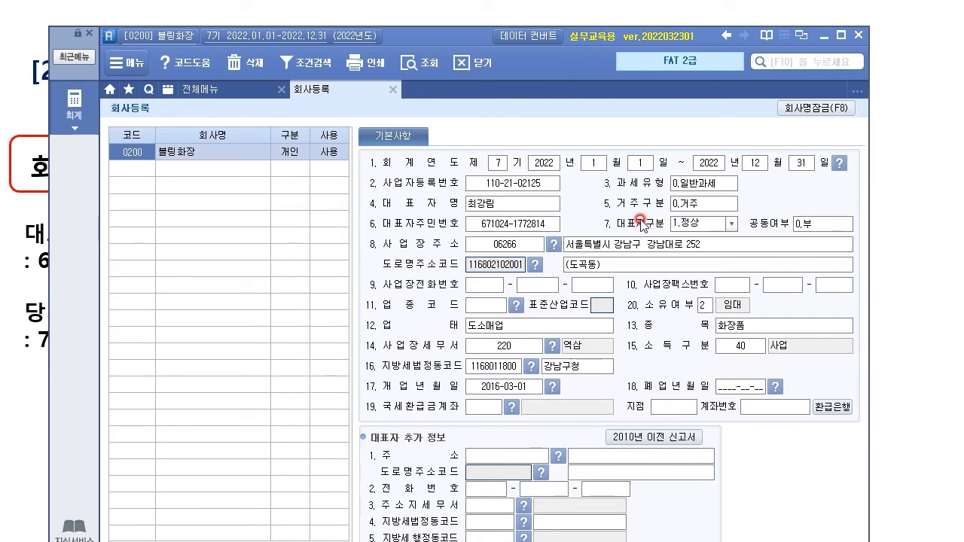
Step: Close the 회사등록 tab, switch to the slideshow, and advance to the [3] 환경등록 slide
click(393, 90)
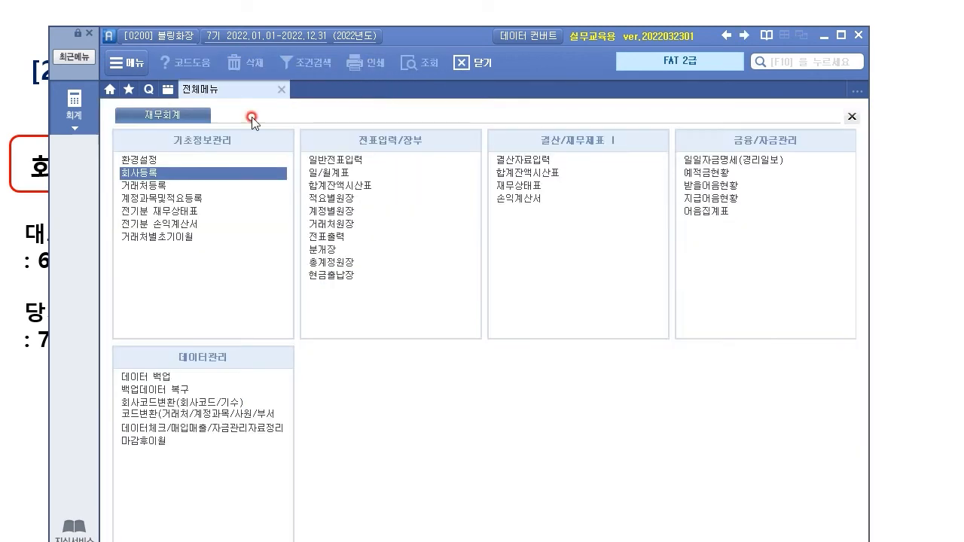
click(148, 174)
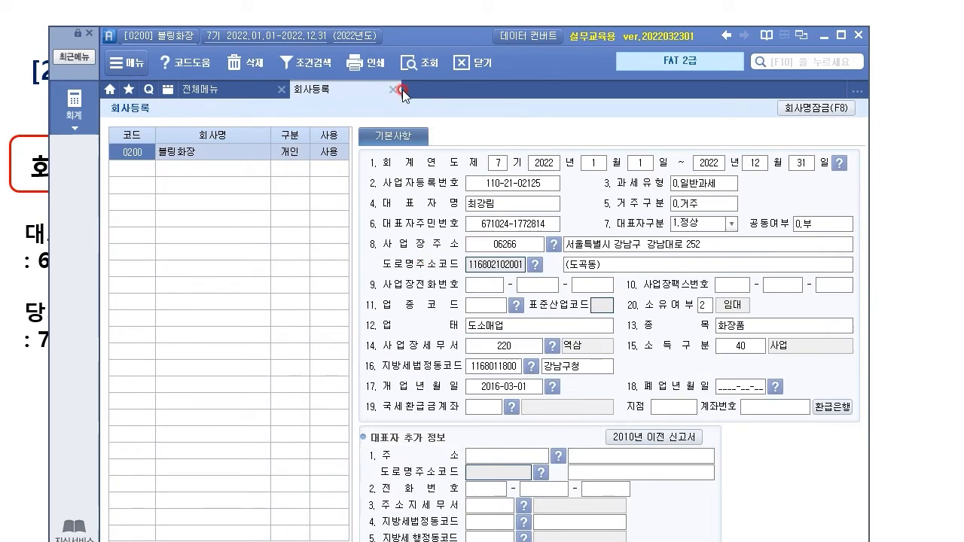
click(393, 90)
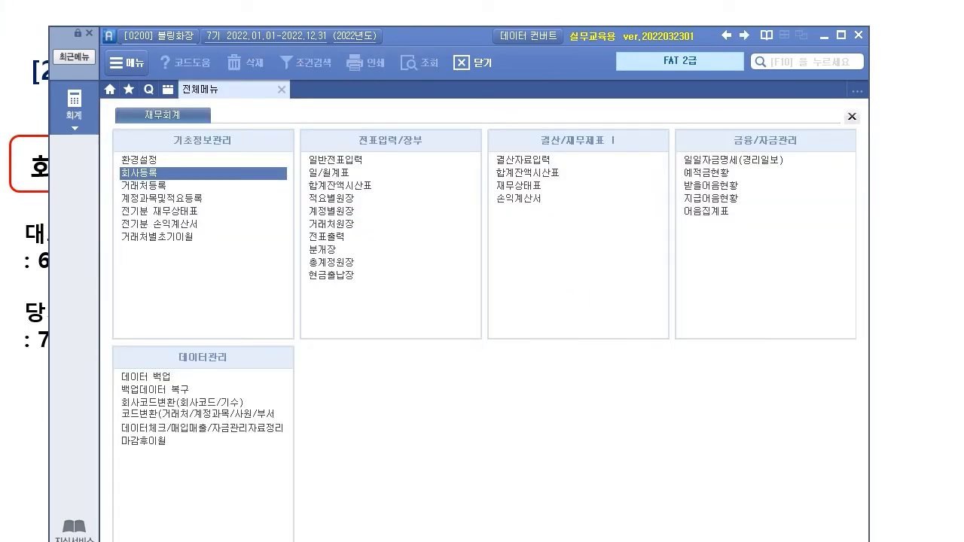
key(alt+Tab)
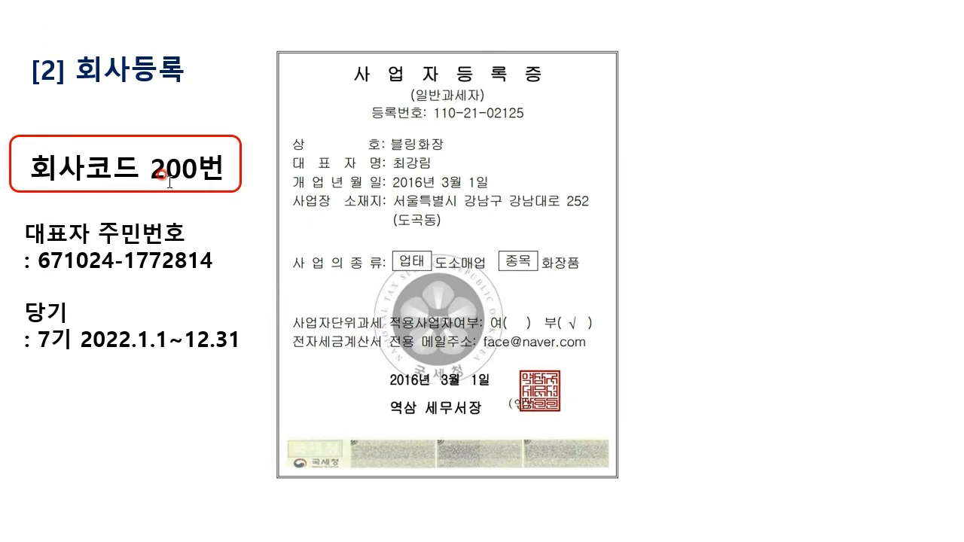
key(Right)
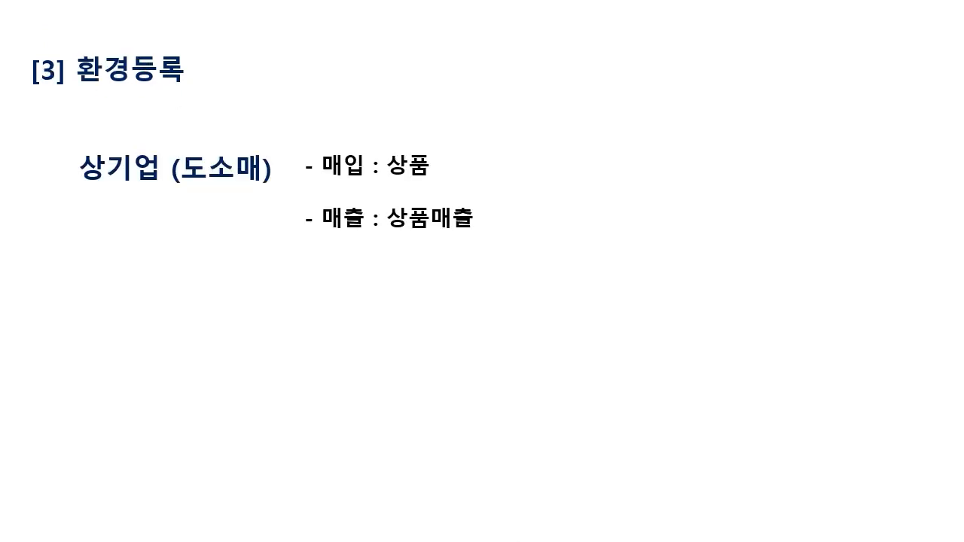
Step: Return to the program and show the accounting settings in 환경설정
key(alt+Tab)
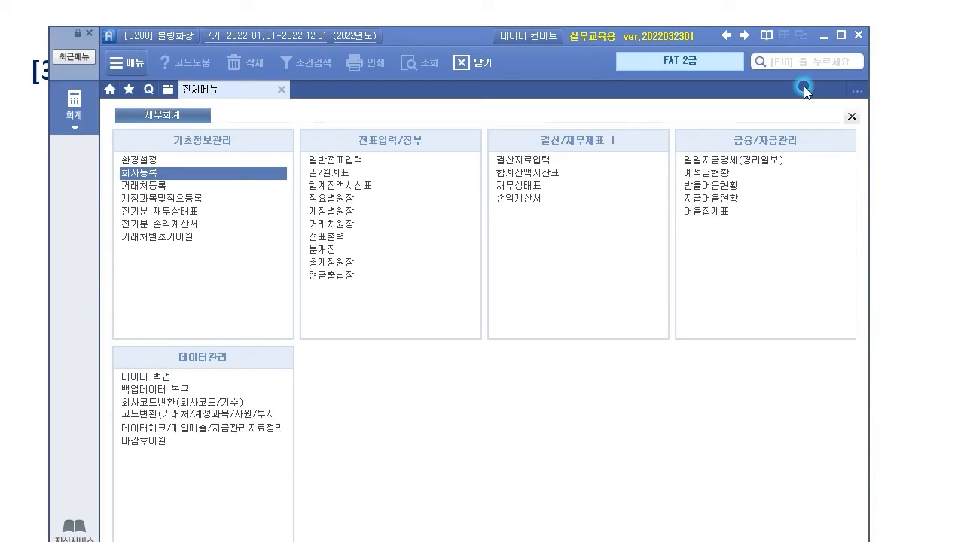
click(139, 160)
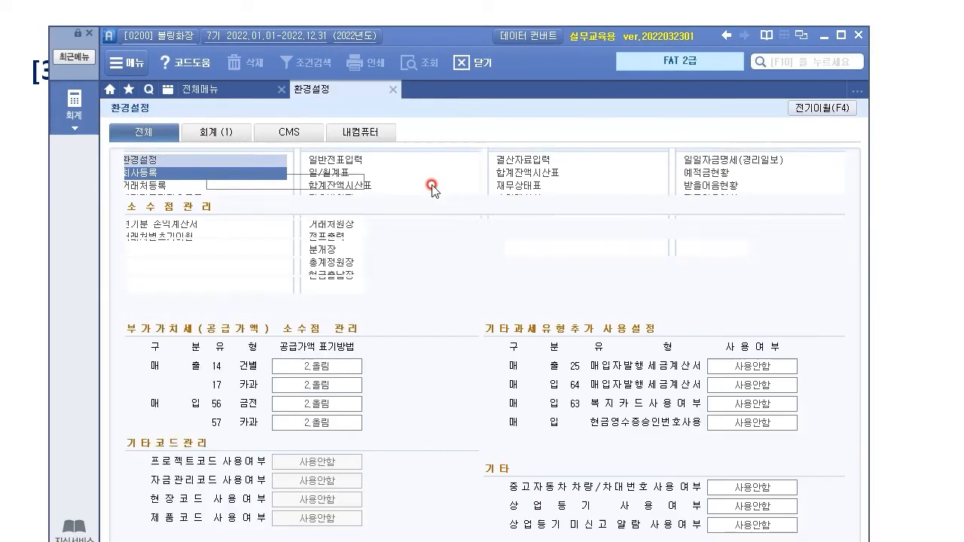
drag(431, 37, 405, 37)
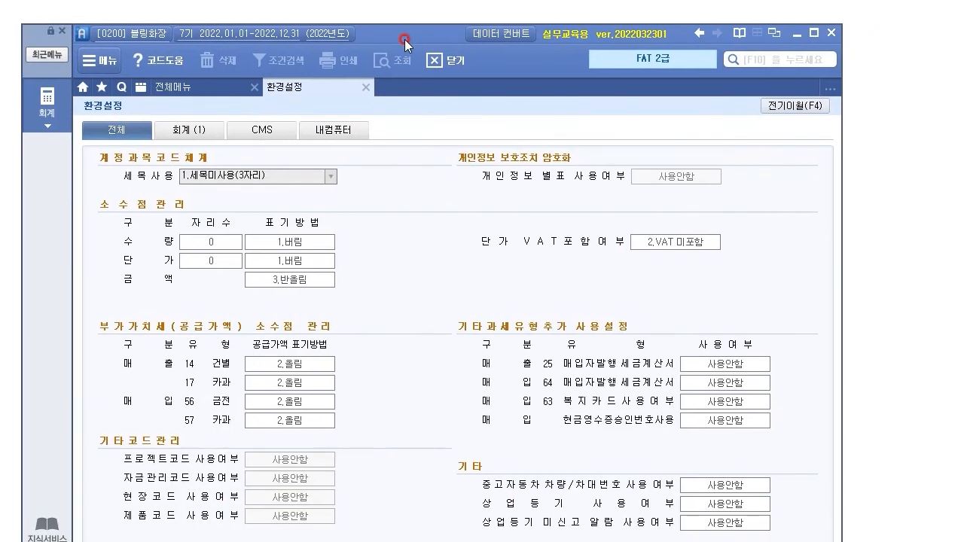
click(199, 131)
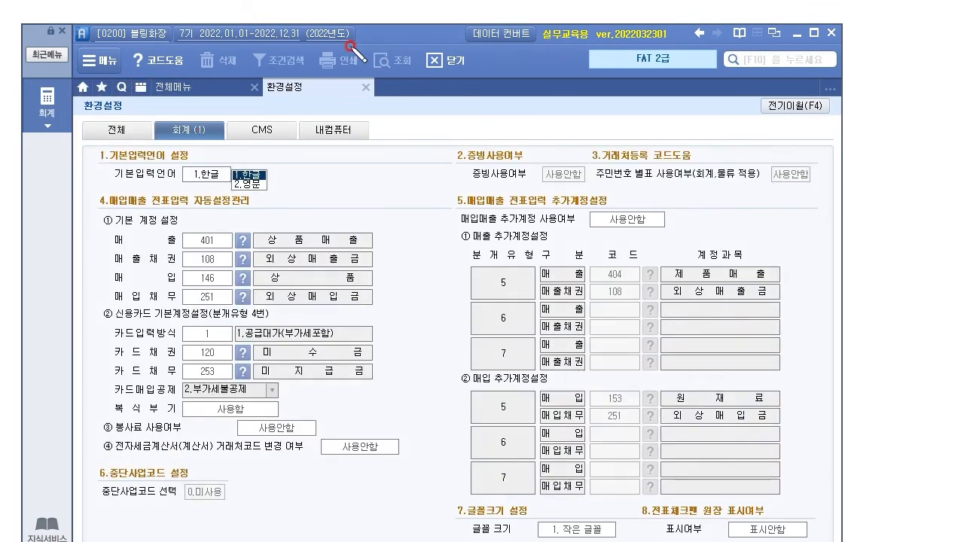
Step: Write notes on the settings: 개인 business, FAT 2급, and 상
mouse_move(427, 110)
mouse_down()
mouse_move(424, 123)
mouse_move(446, 134)
mouse_move(461, 124)
mouse_move(488, 137)
mouse_up()
mouse_move(518, 75)
mouse_down()
mouse_move(520, 98)
mouse_move(580, 83)
mouse_move(622, 97)
mouse_up()
drag(484, 100, 692, 95)
mouse_move(474, 130)
mouse_down()
mouse_move(470, 140)
mouse_move(498, 124)
mouse_move(532, 130)
mouse_move(536, 140)
mouse_up()
drag(415, 142, 544, 141)
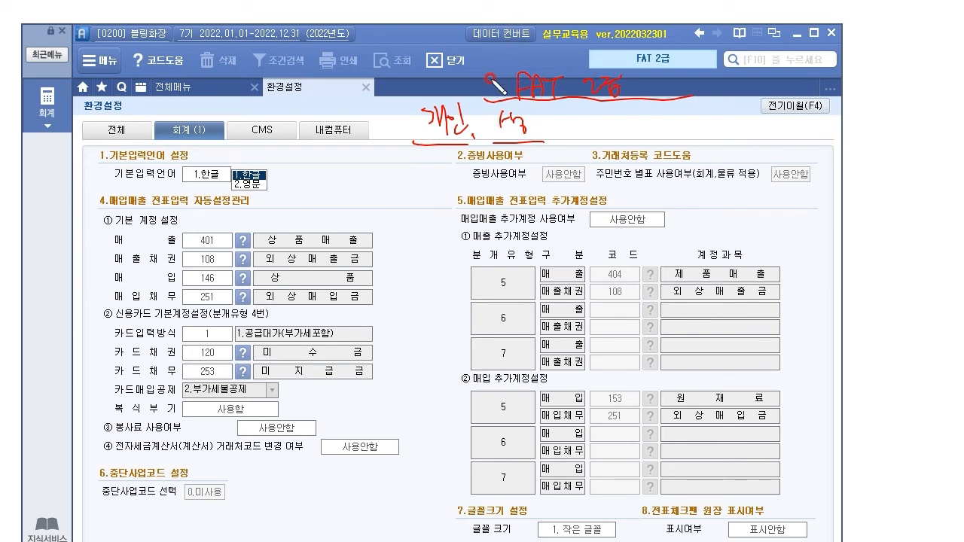
Step: Mark the default accounts 401 상품매출, 146 상품 and 외상매출금 in the settings
mouse_move(109, 225)
mouse_down()
mouse_move(93, 250)
mouse_move(96, 320)
mouse_up()
drag(105, 225, 208, 223)
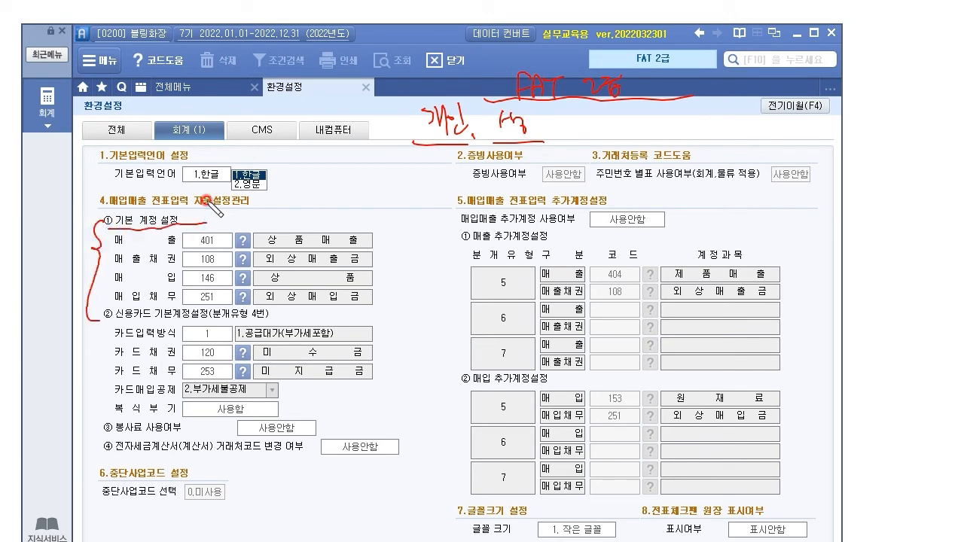
drag(193, 283, 220, 281)
drag(192, 242, 283, 242)
drag(265, 276, 250, 278)
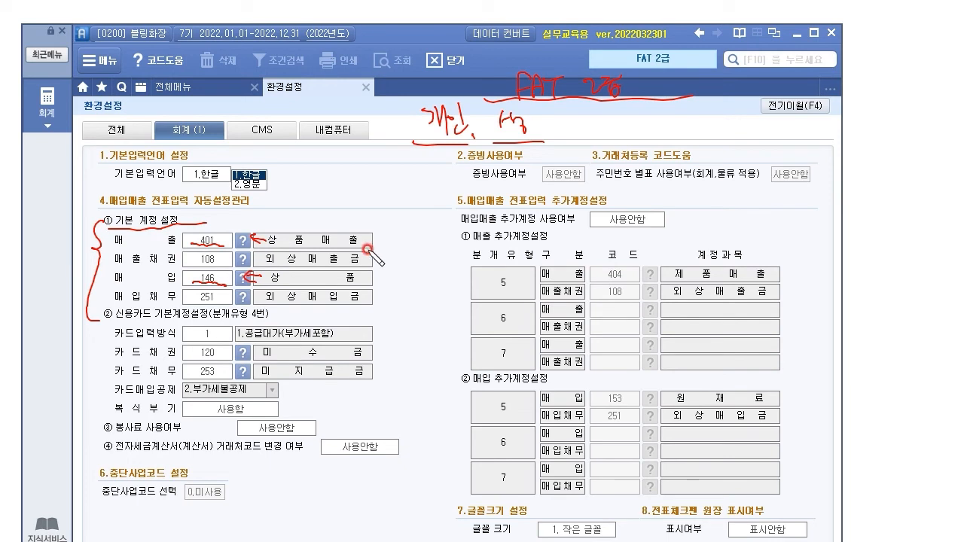
drag(367, 254, 367, 295)
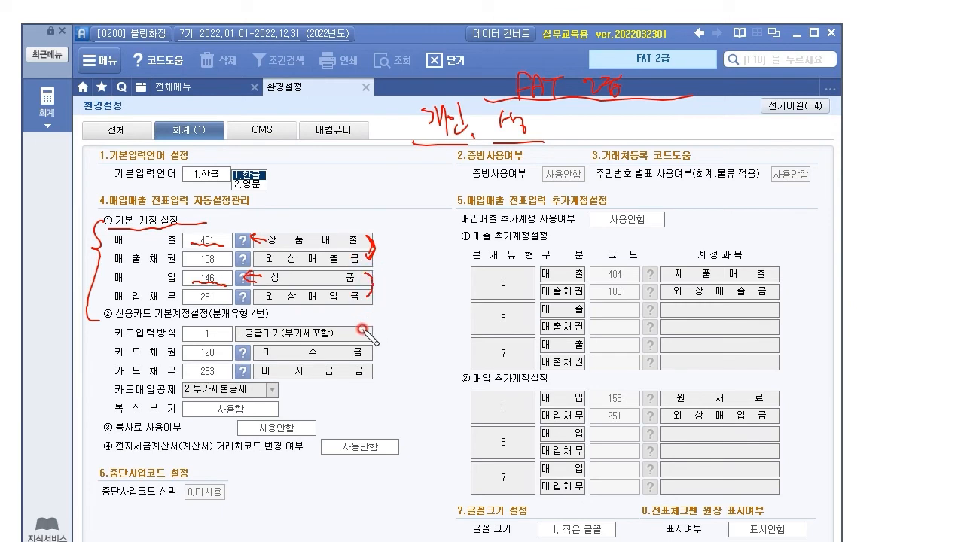
mouse_move(379, 303)
mouse_down()
mouse_move(137, 263)
mouse_move(383, 305)
mouse_up()
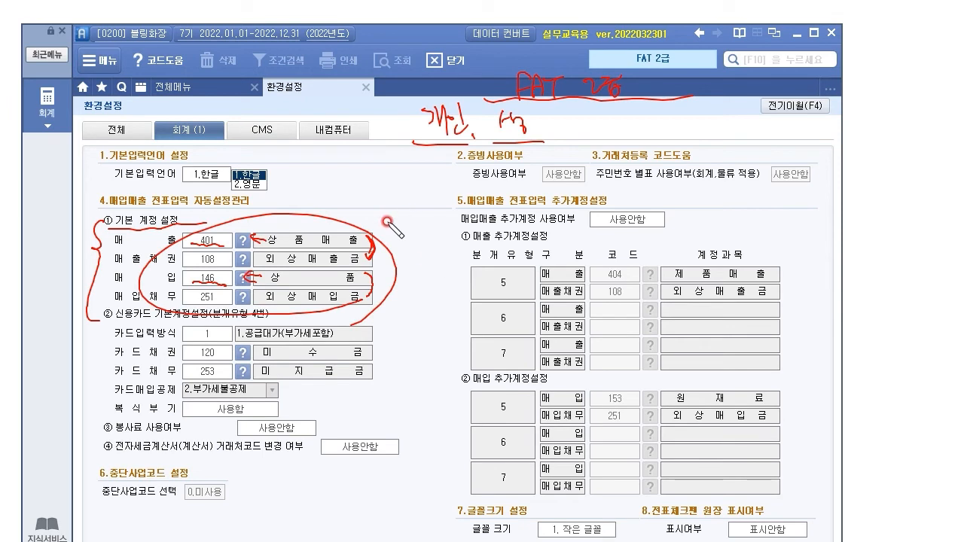
drag(105, 207, 184, 210)
drag(184, 250, 171, 262)
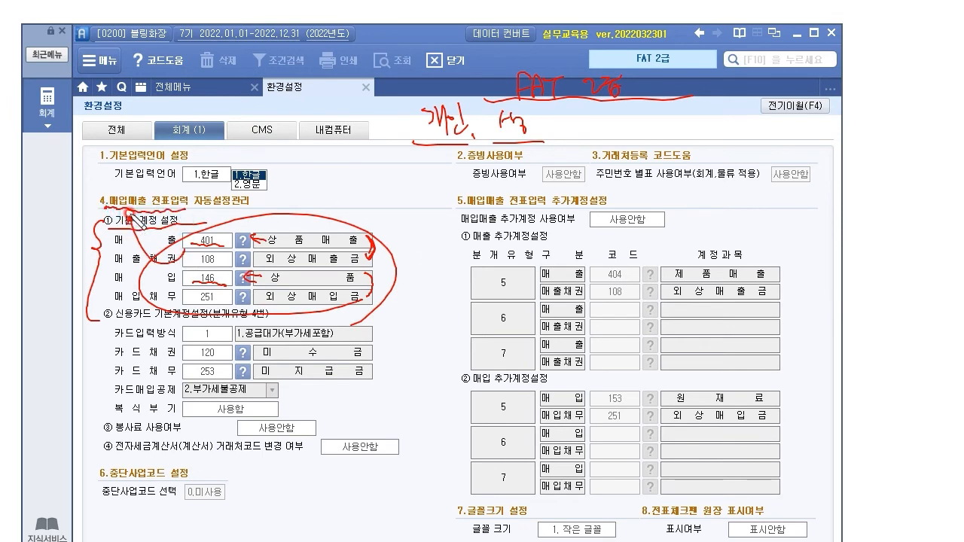
Step: Strike the FAT 2급 note, cross out additional account settings, then erase the ink
drag(513, 94, 642, 92)
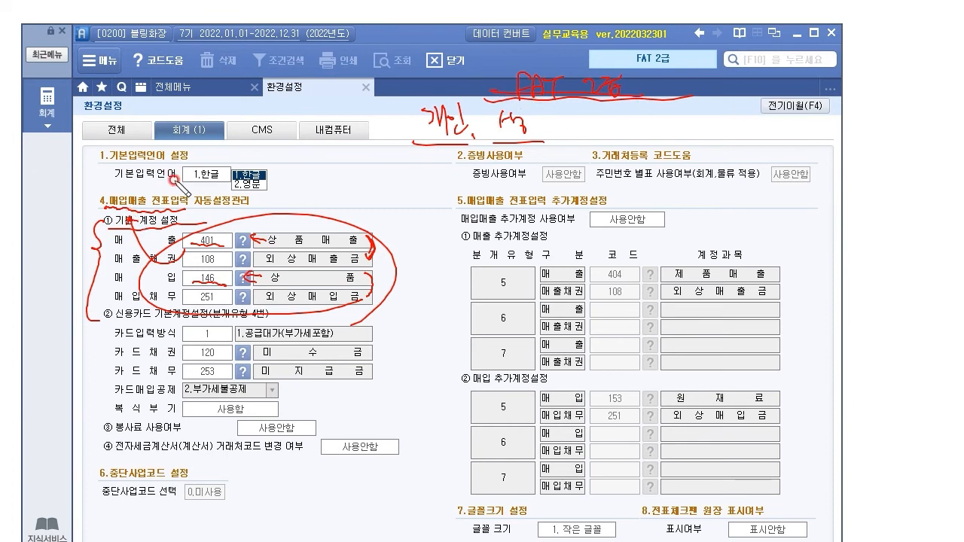
drag(531, 175, 473, 235)
drag(467, 197, 537, 226)
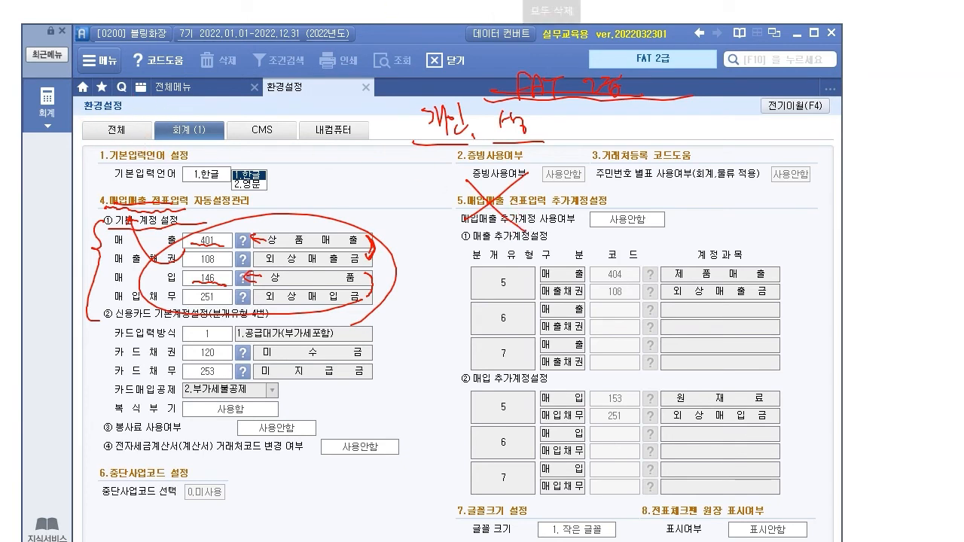
click(525, 1)
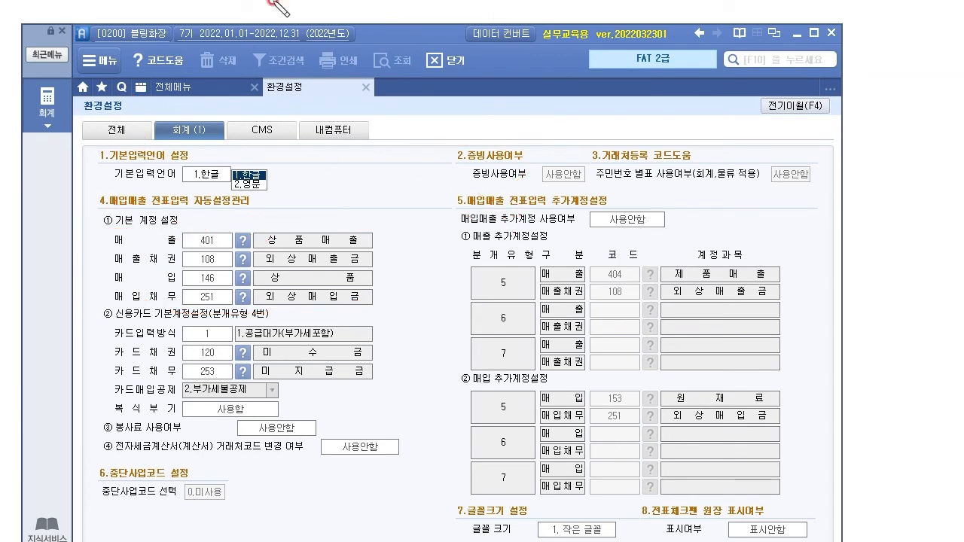
Step: Close 환경설정, advance to the [4] 거래처등록 slide, and lower the program below the client table
click(366, 88)
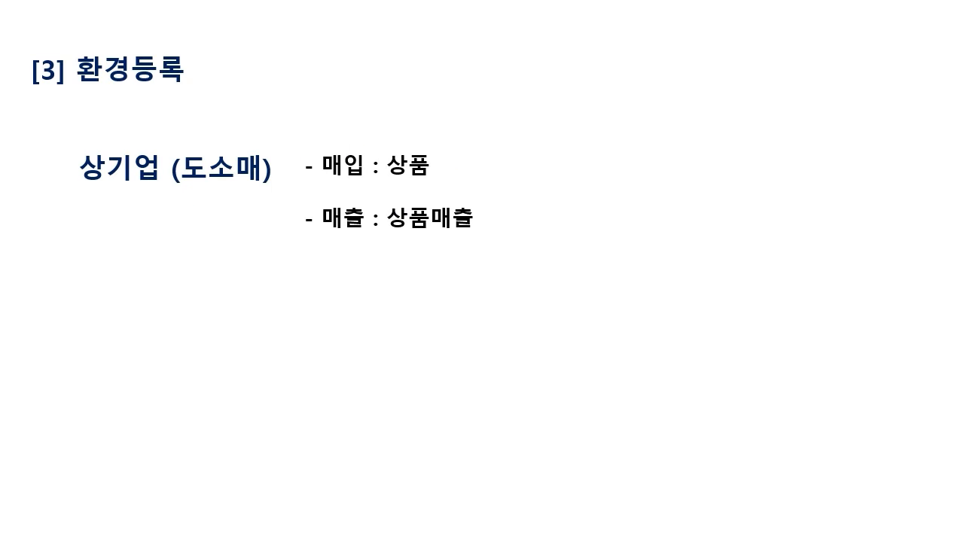
key(Right)
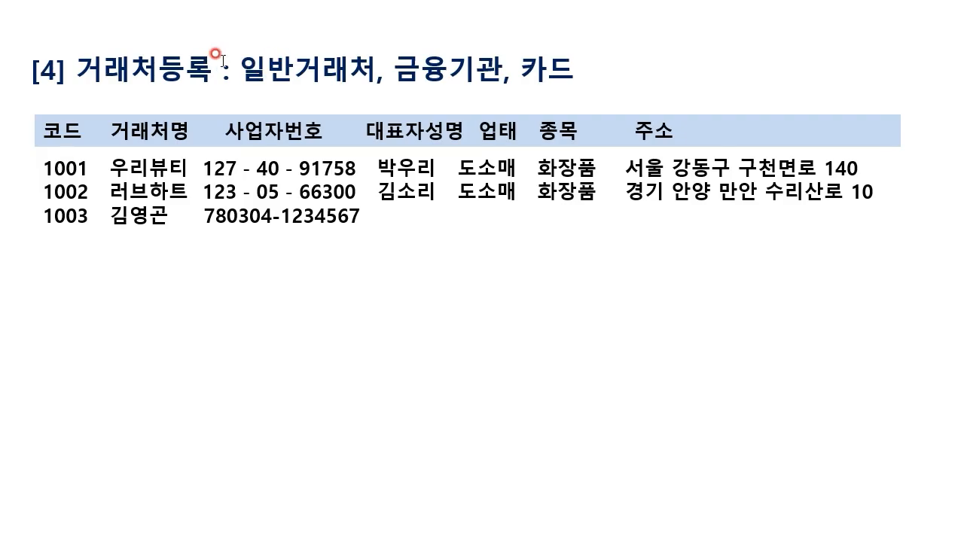
key(alt+Tab)
drag(423, 32, 427, 248)
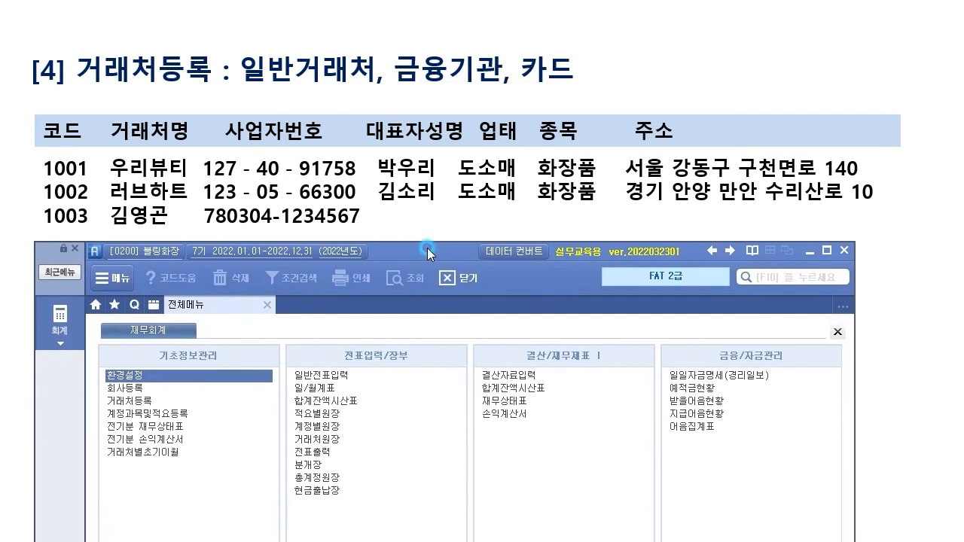
Step: Open 거래처등록 from the full menu and circle 일반, 금융 and 카드 in the slide title
click(139, 377)
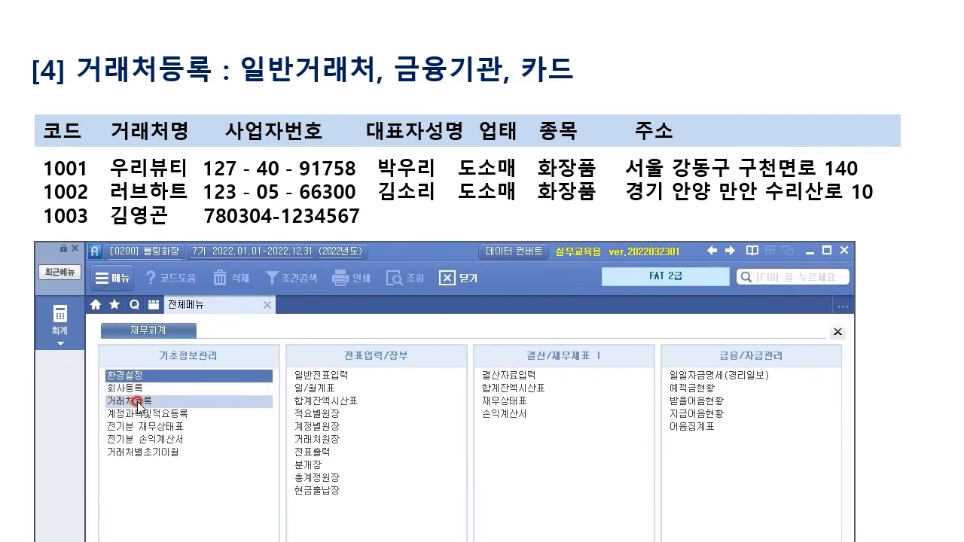
click(125, 392)
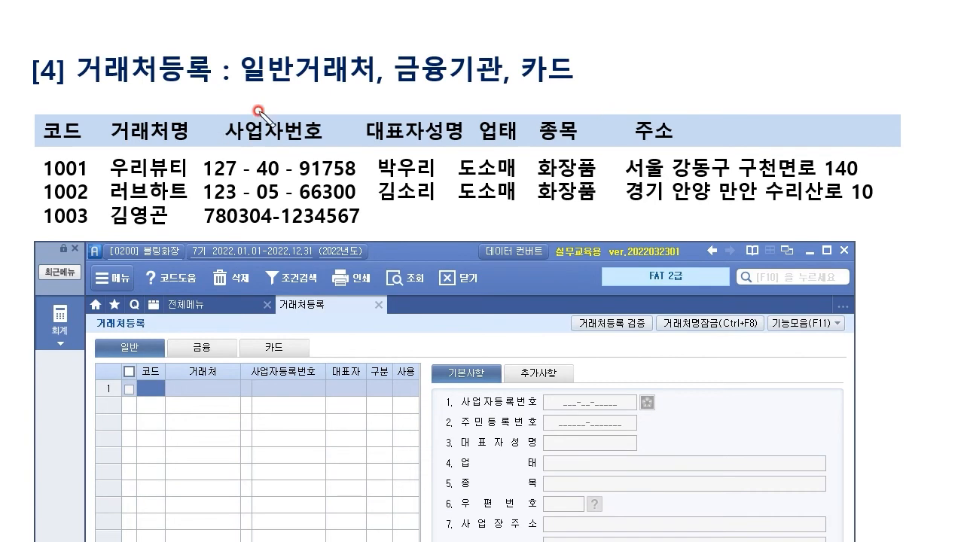
drag(288, 84, 296, 73)
mouse_move(425, 88)
mouse_down()
mouse_move(447, 43)
mouse_move(452, 82)
mouse_up()
drag(552, 89, 579, 88)
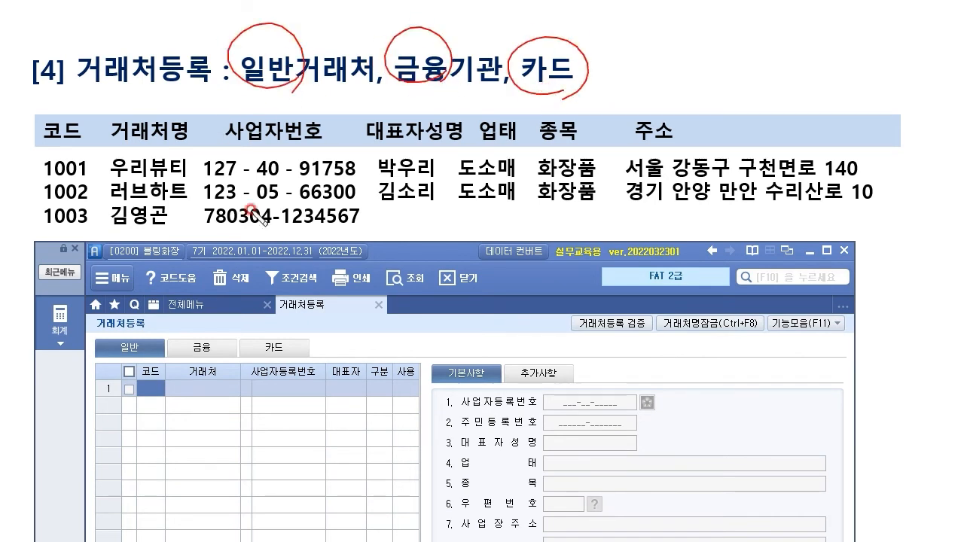
Step: Mark the general, financial and card categories on the slide, clear the annotations, and raise the program window
drag(138, 329, 153, 325)
drag(215, 333, 229, 324)
drag(287, 329, 299, 326)
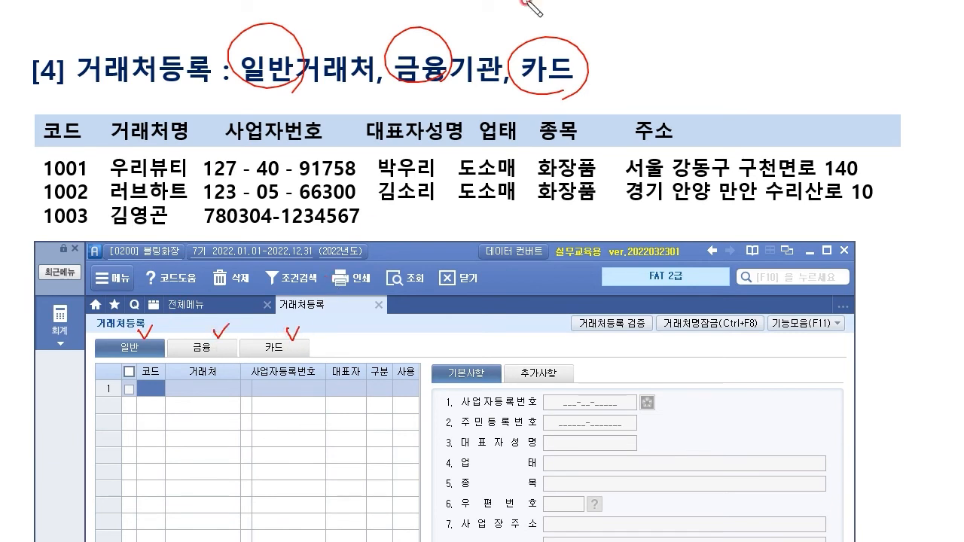
key(e)
drag(457, 249, 468, 17)
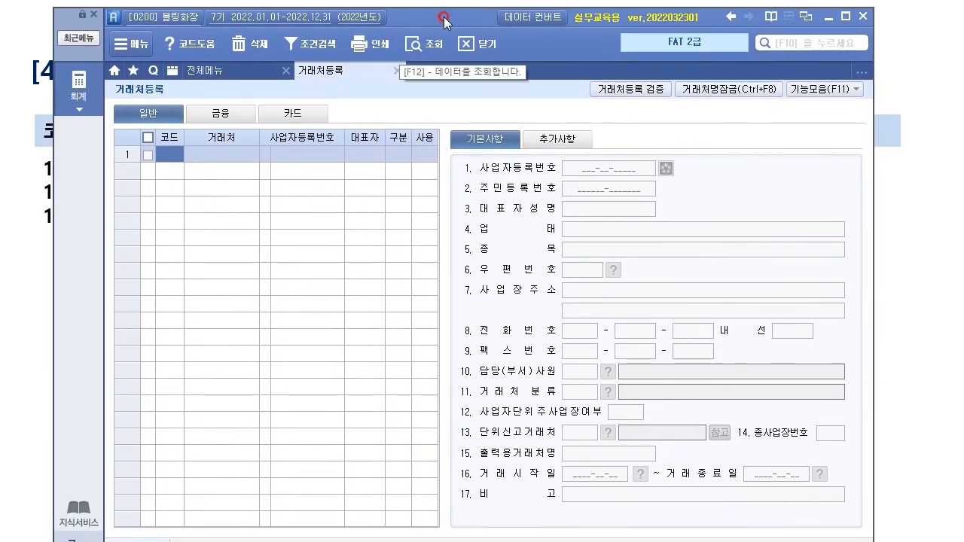
drag(463, 6, 456, 0)
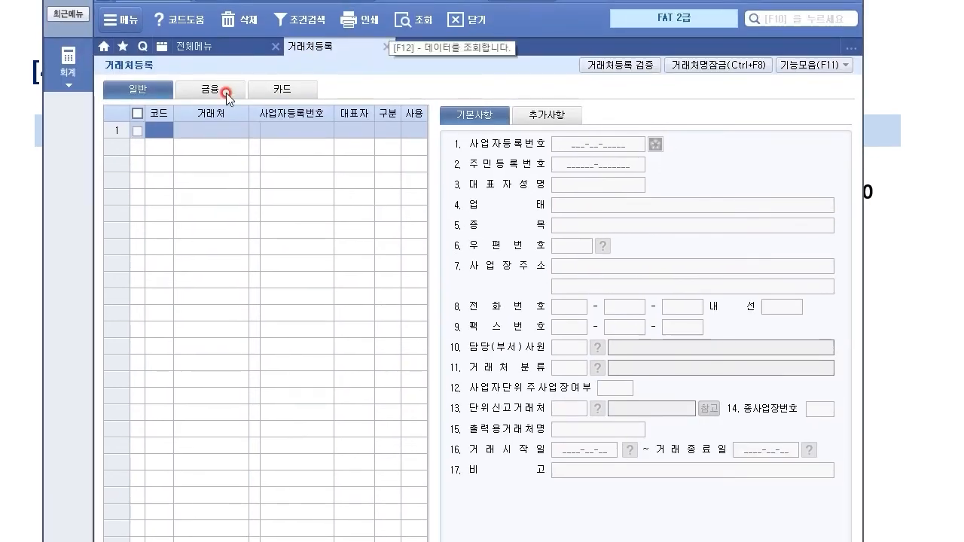
click(222, 91)
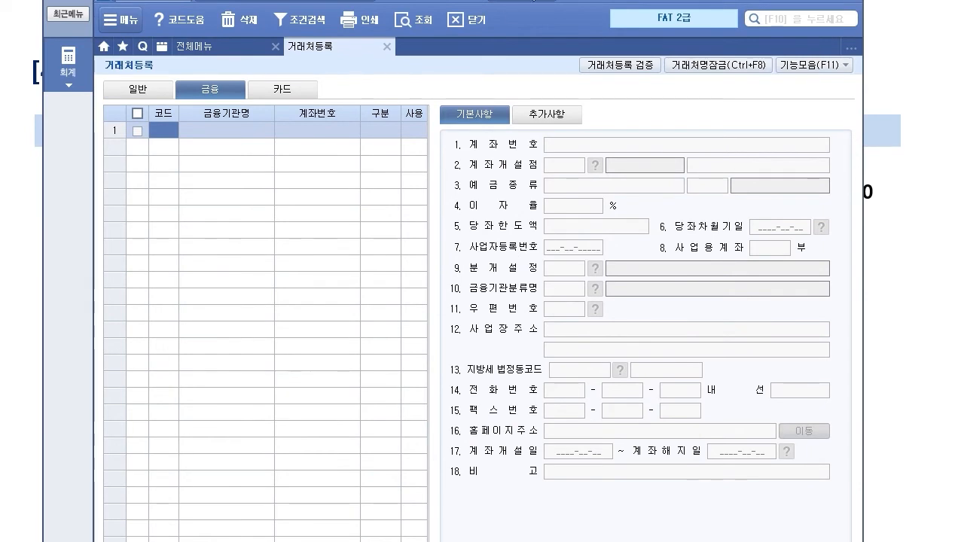
mouse_move(102, 1)
mouse_down()
mouse_move(197, 0)
mouse_move(92, 0)
mouse_up()
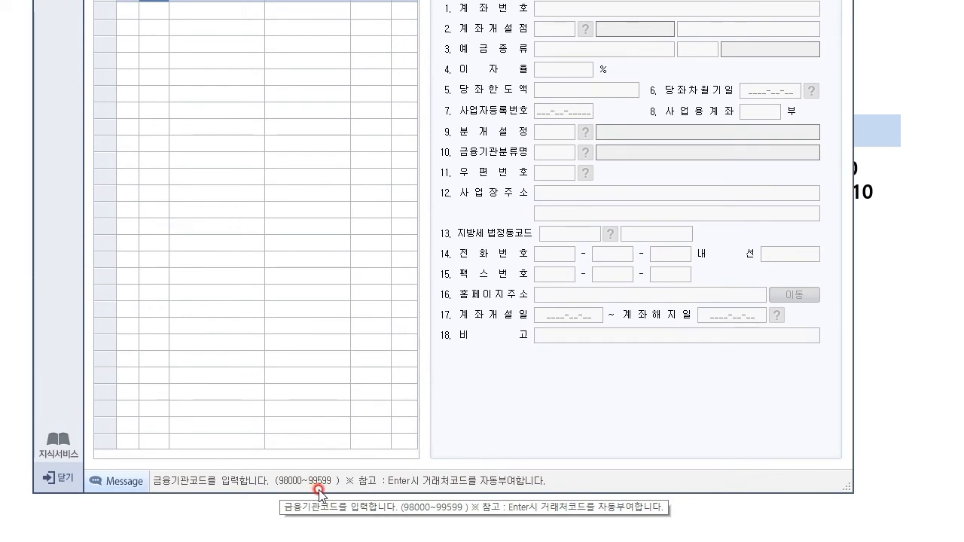
mouse_move(399, 0)
mouse_down()
mouse_move(430, 0)
mouse_move(410, 3)
mouse_up()
click(300, 61)
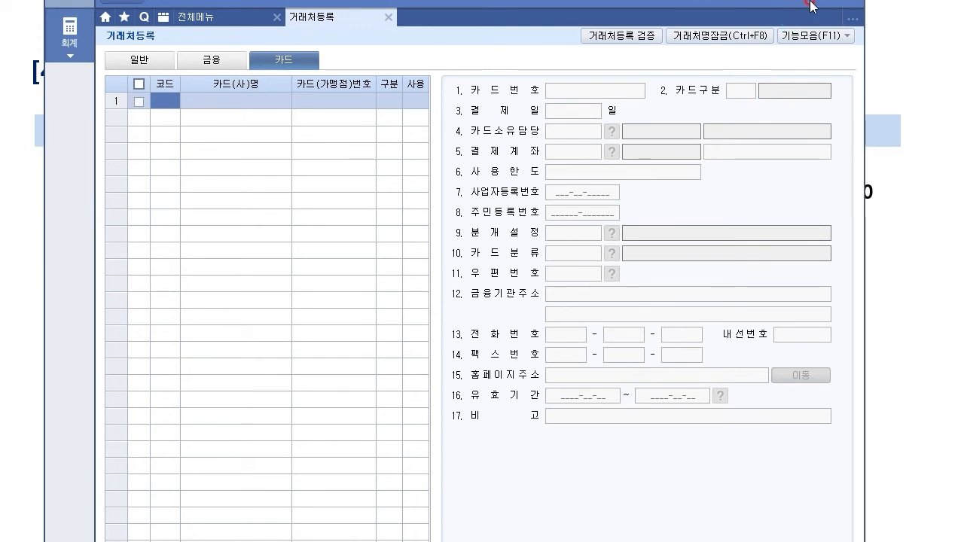
click(851, 19)
click(482, 156)
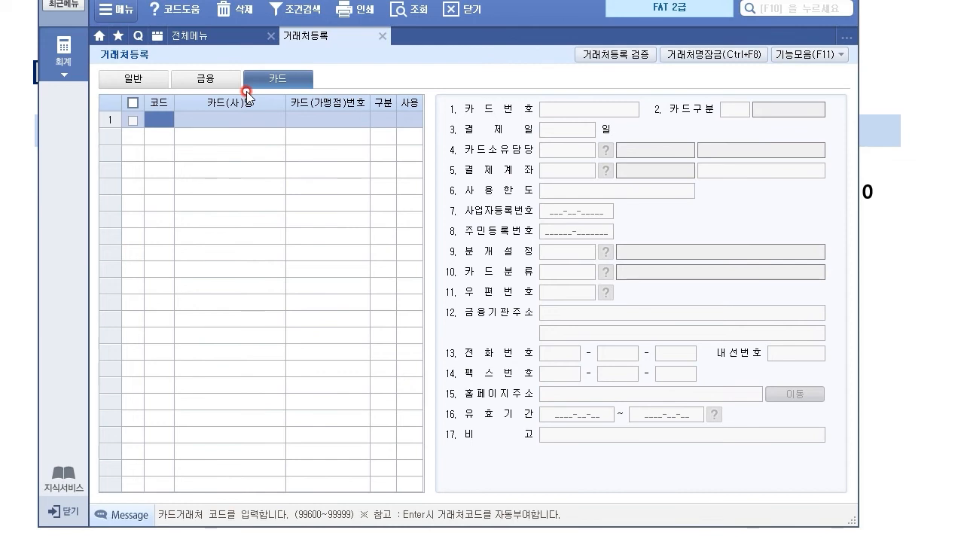
click(143, 83)
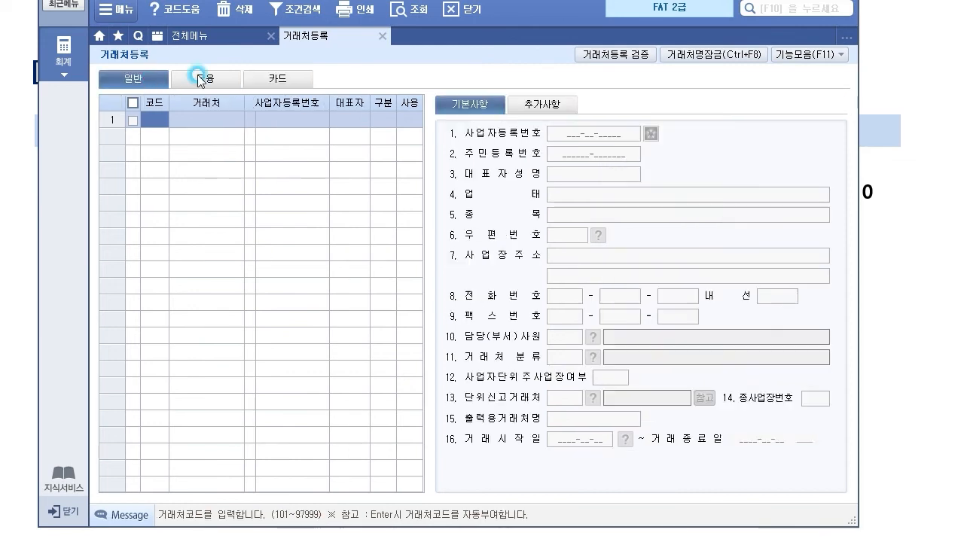
click(202, 81)
click(286, 86)
click(150, 78)
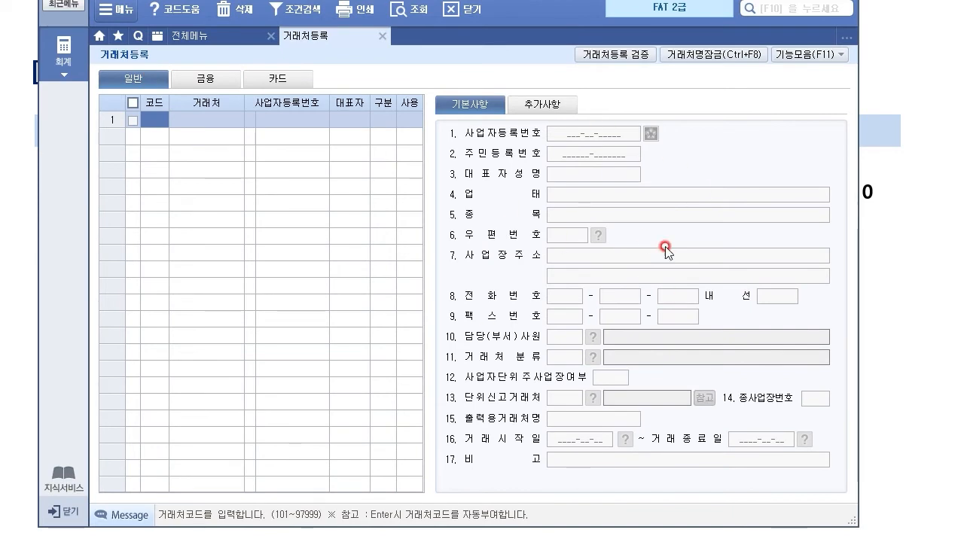
click(202, 79)
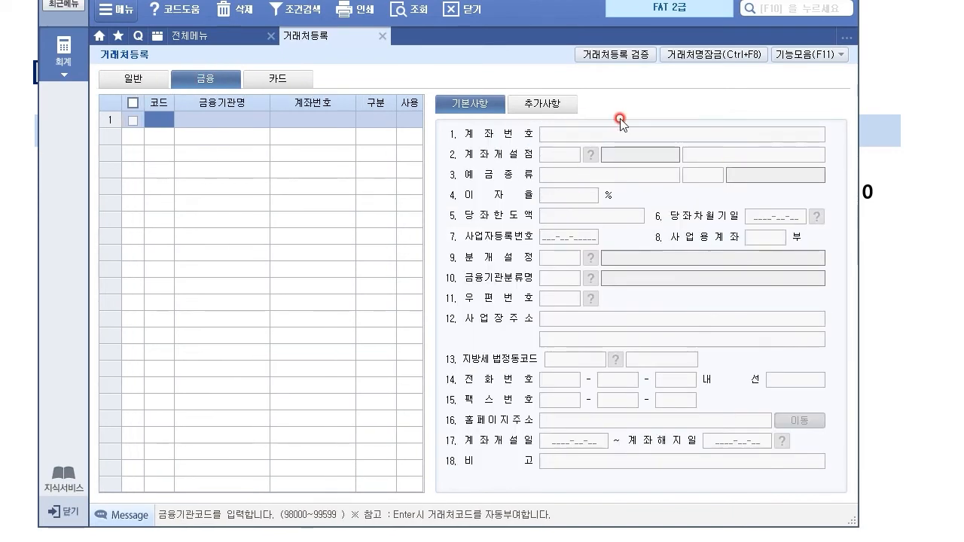
click(290, 81)
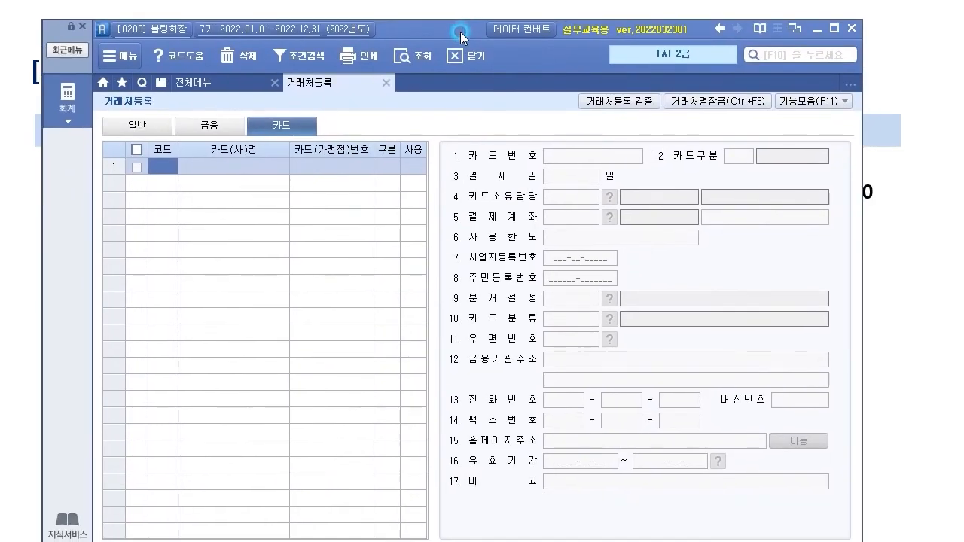
click(687, 375)
click(141, 124)
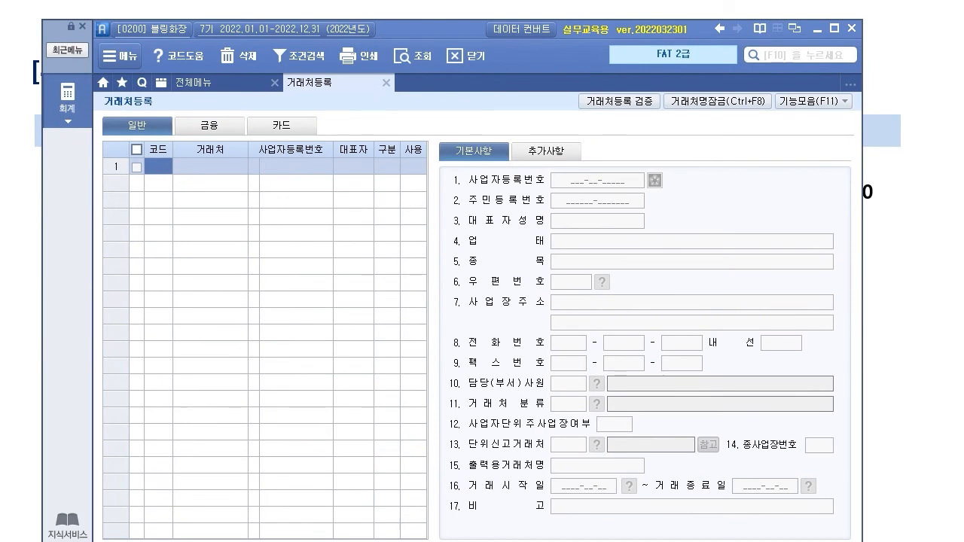
drag(414, 31, 391, 253)
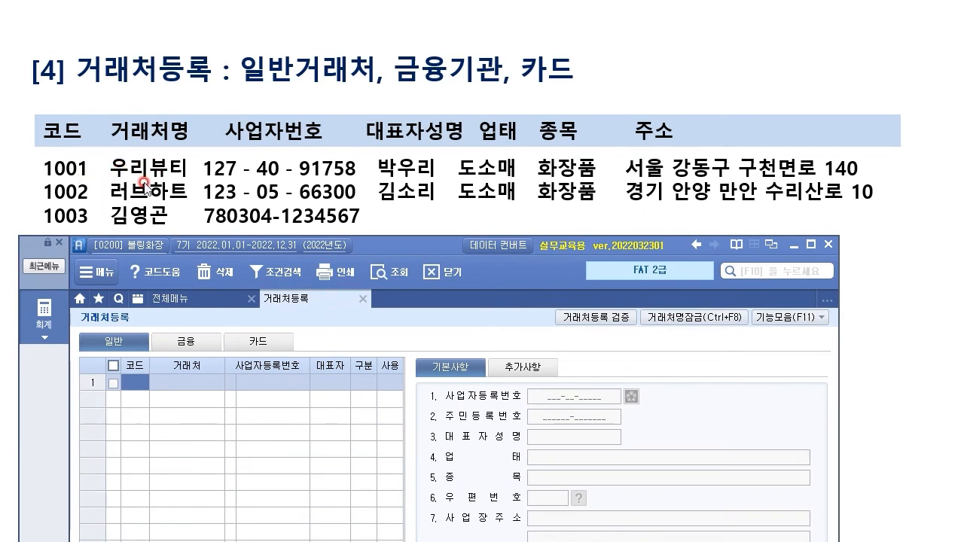
Step: Enter client 01001 우리뷰티 with its business registration number and representative's name
click(147, 387)
text(1001)
key(Return)
text(우리뷰)
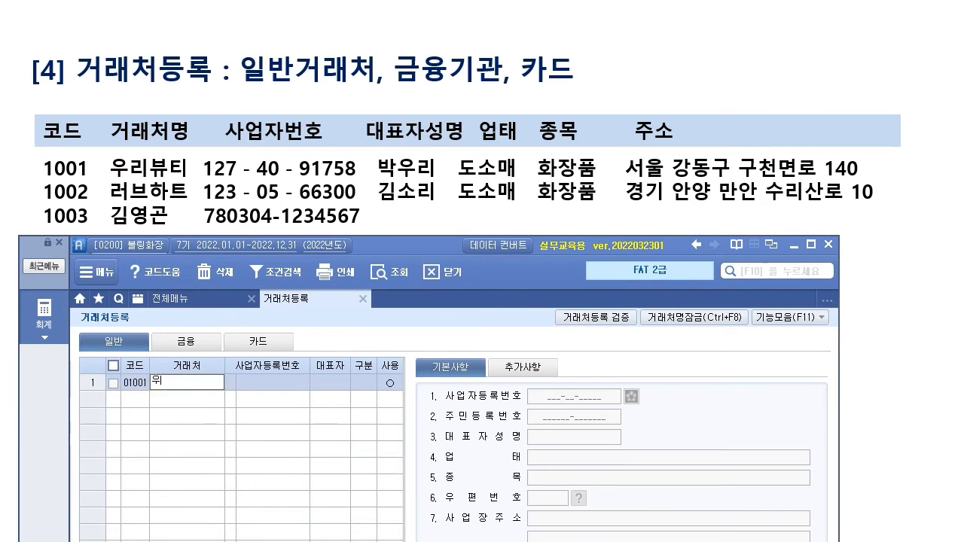
text(티)
key(Return)
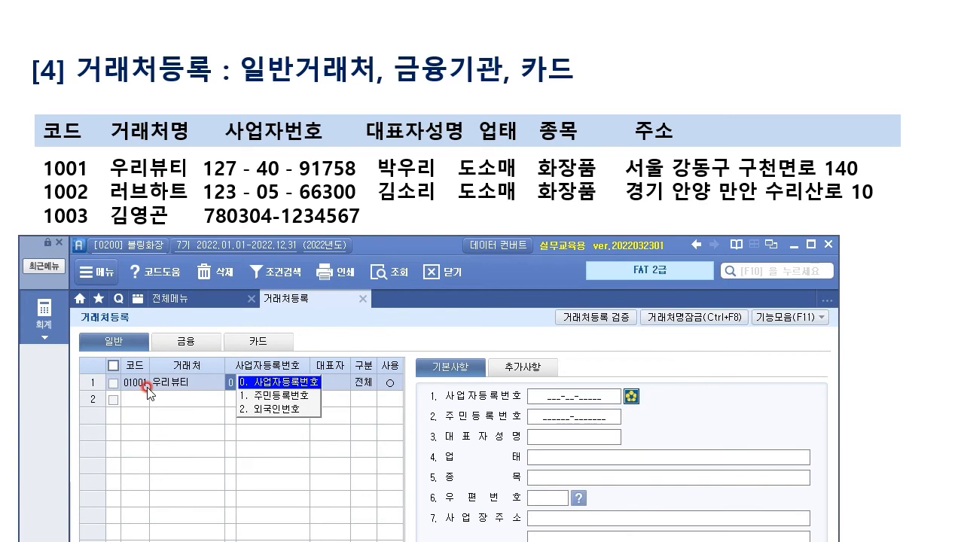
key(Return)
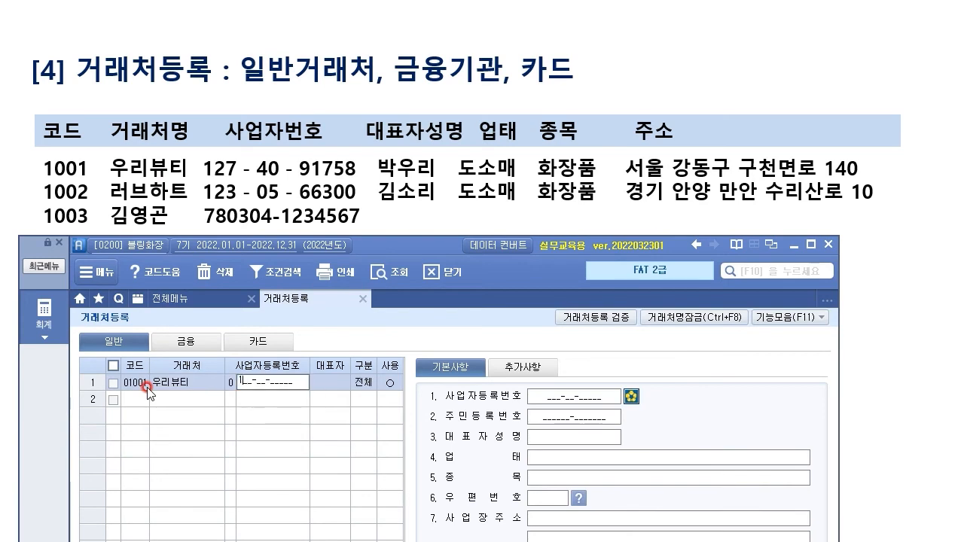
key(Return)
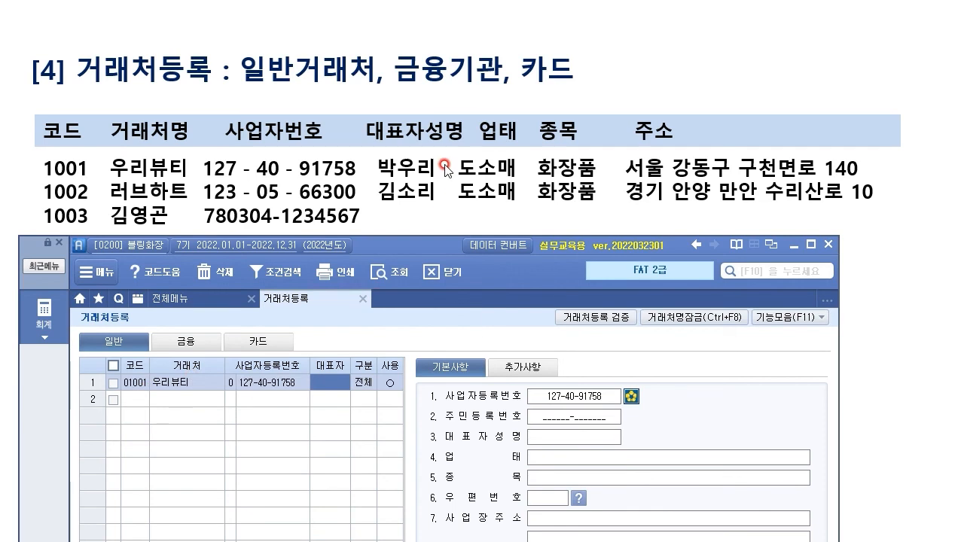
key(Return)
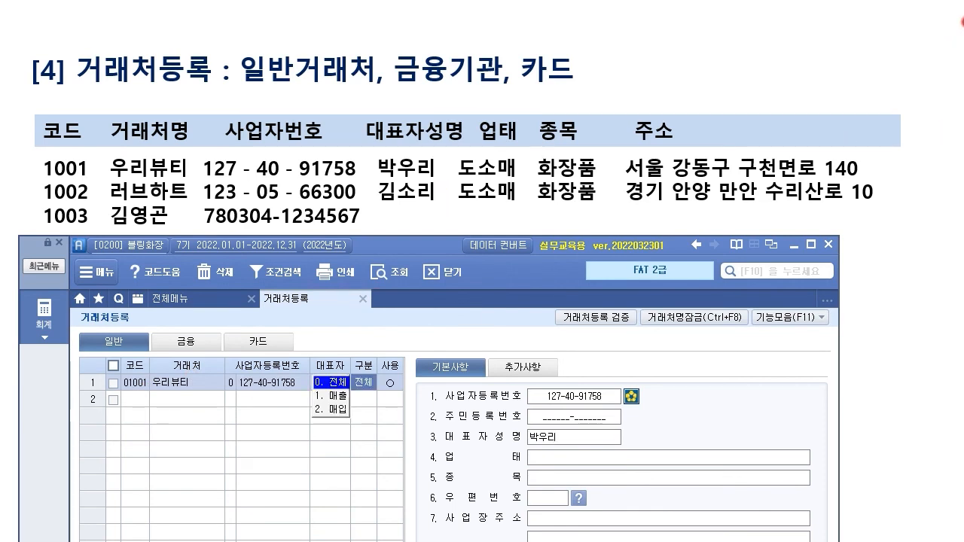
key(Return)
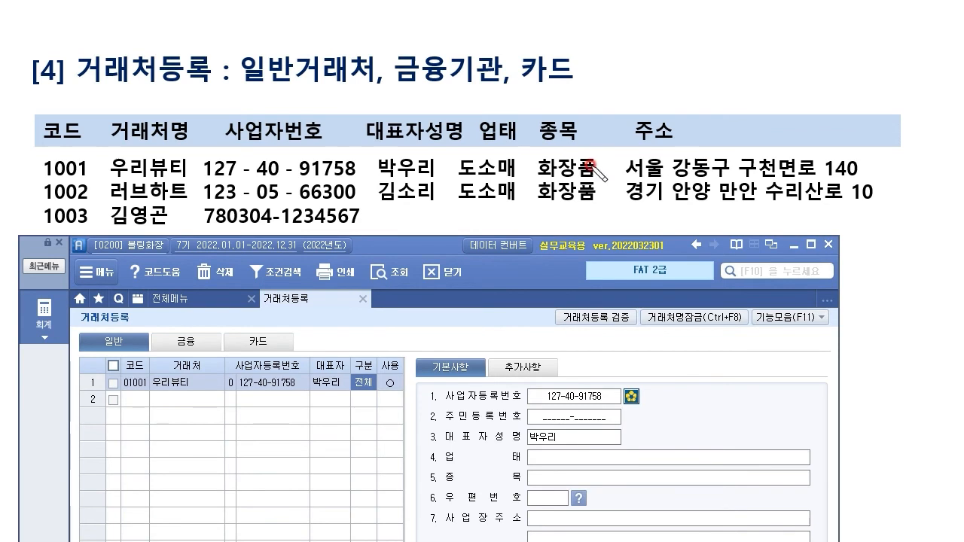
Step: Keep client type 전체 and in-use status, then set 업태 도소매 and 종목 화장품
mouse_move(381, 377)
mouse_down()
mouse_move(345, 363)
mouse_move(375, 342)
mouse_up()
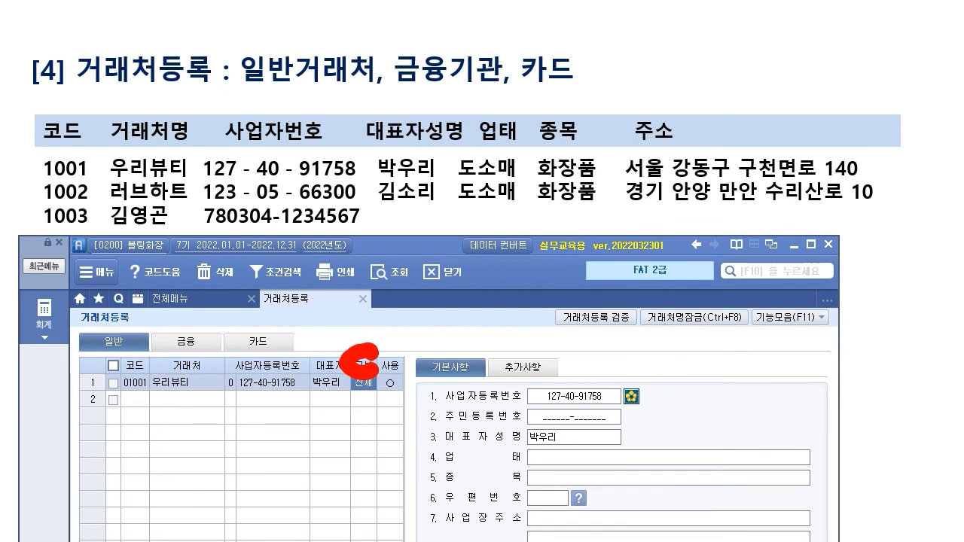
mouse_move(378, 320)
mouse_down()
mouse_move(363, 348)
mouse_move(381, 361)
mouse_up()
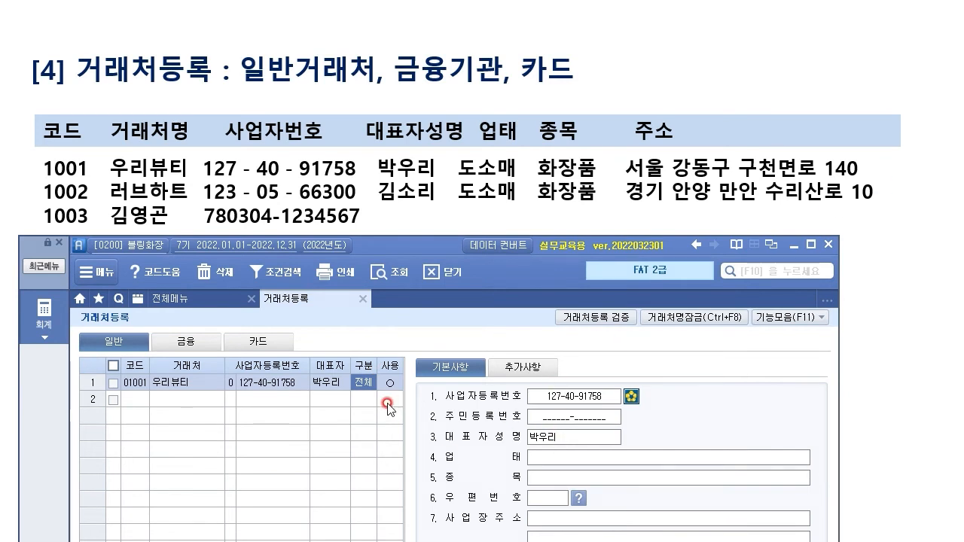
click(363, 384)
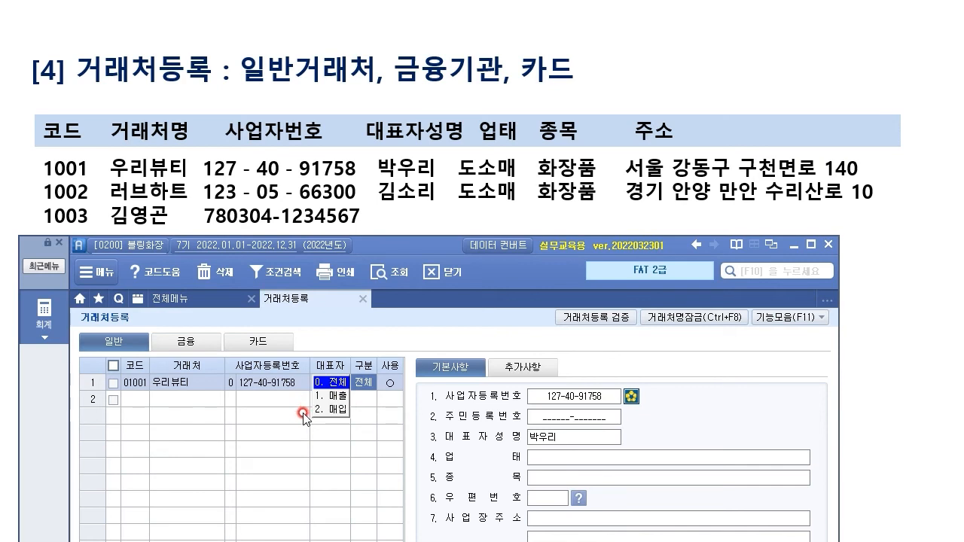
key(Return)
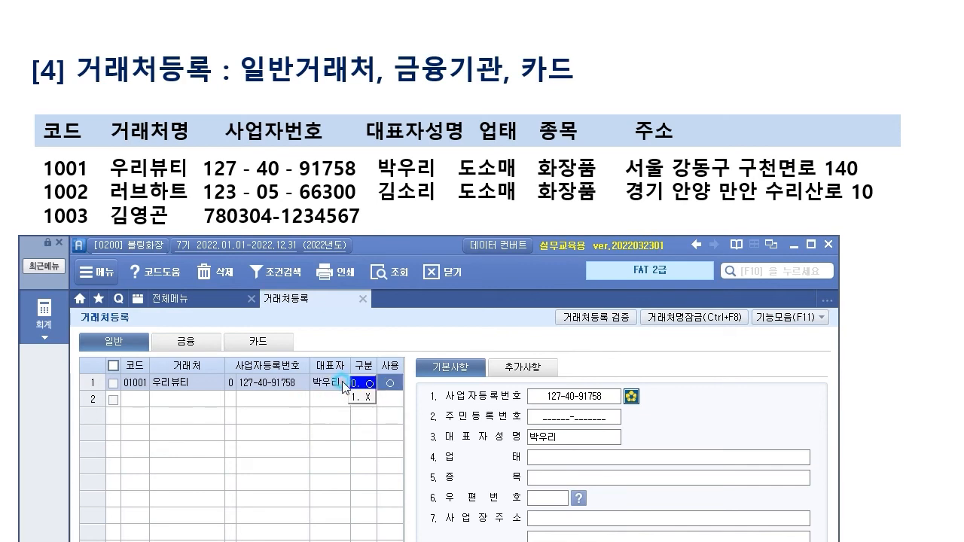
click(570, 437)
drag(421, 245, 419, 194)
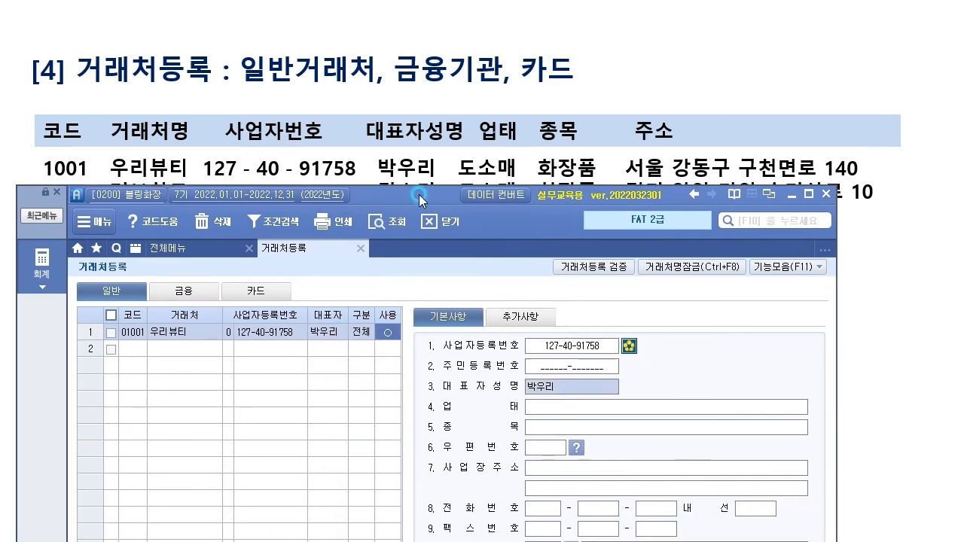
click(572, 410)
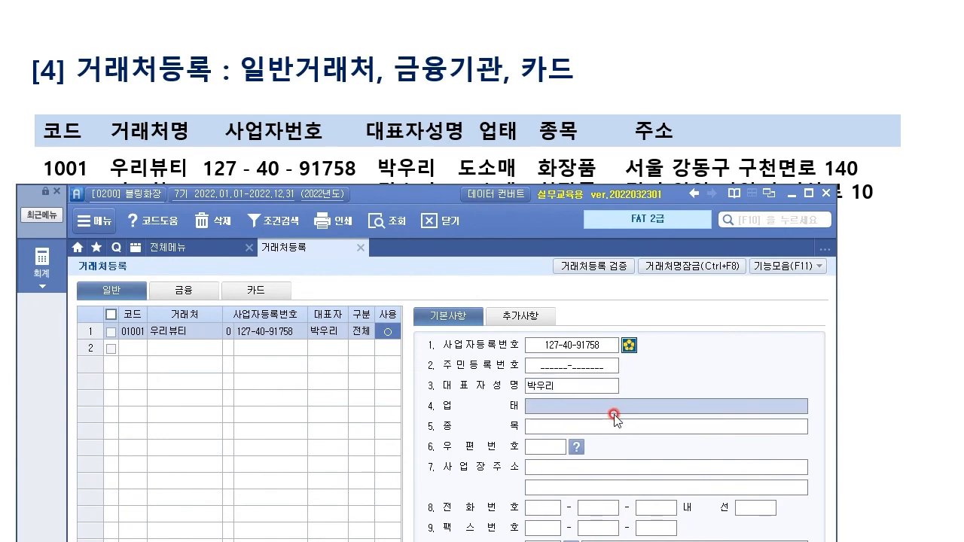
text(도소매)
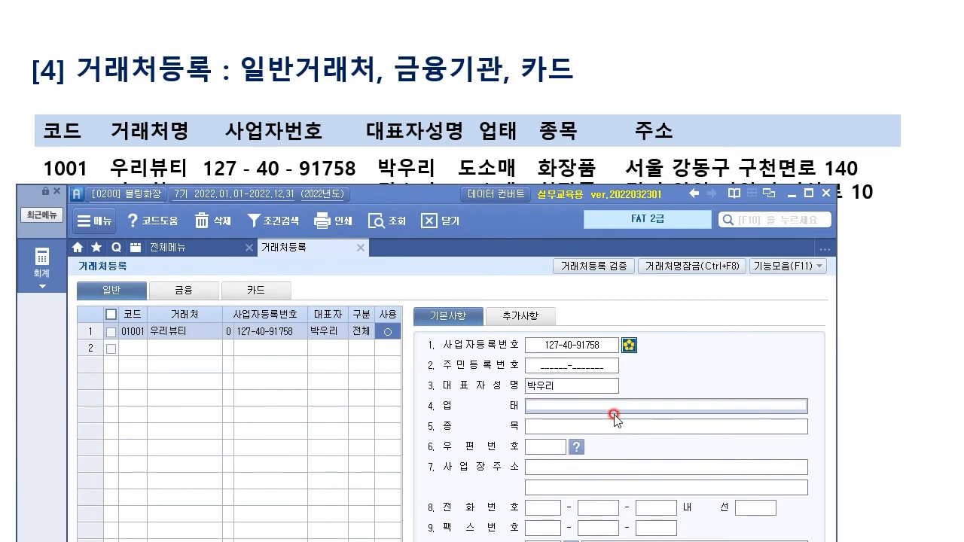
key(Return)
text(화)
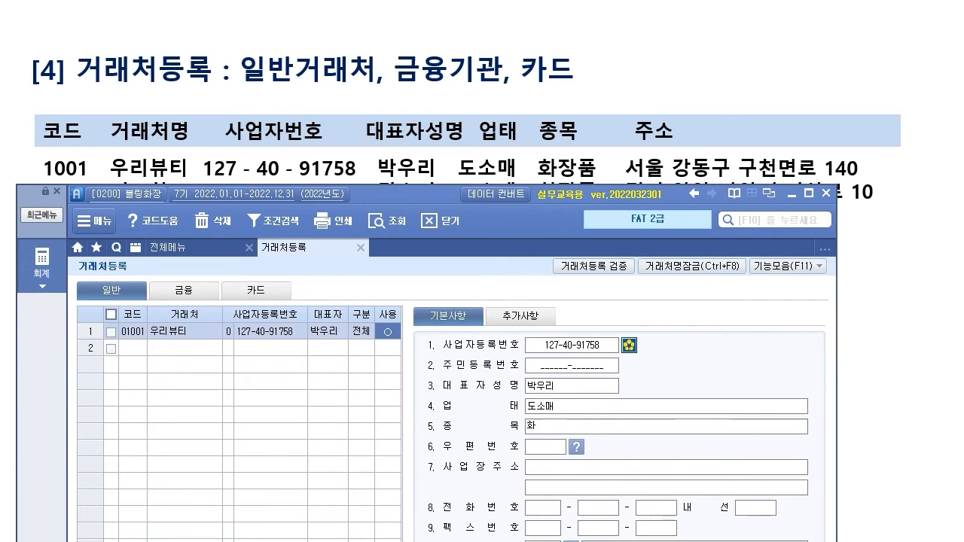
text(장품)
key(Return)
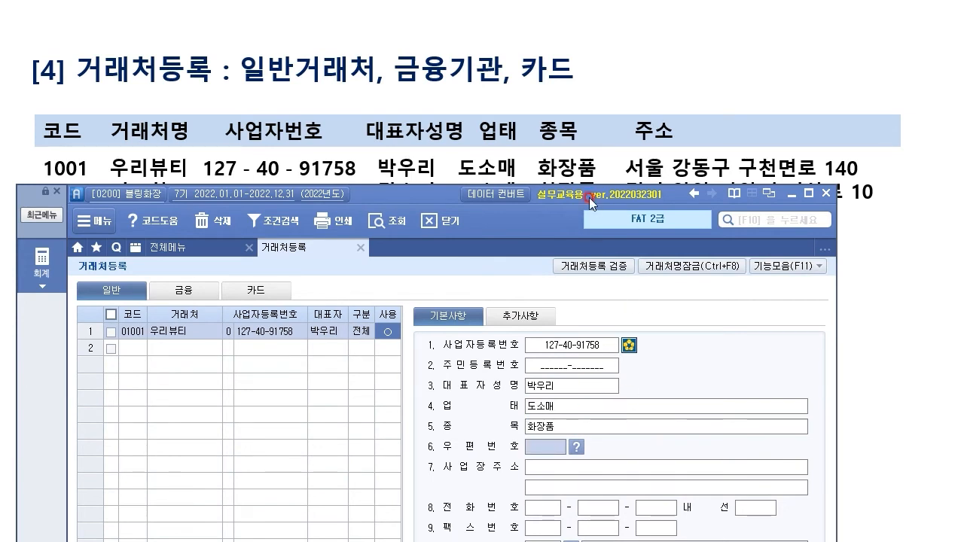
drag(449, 188, 468, 188)
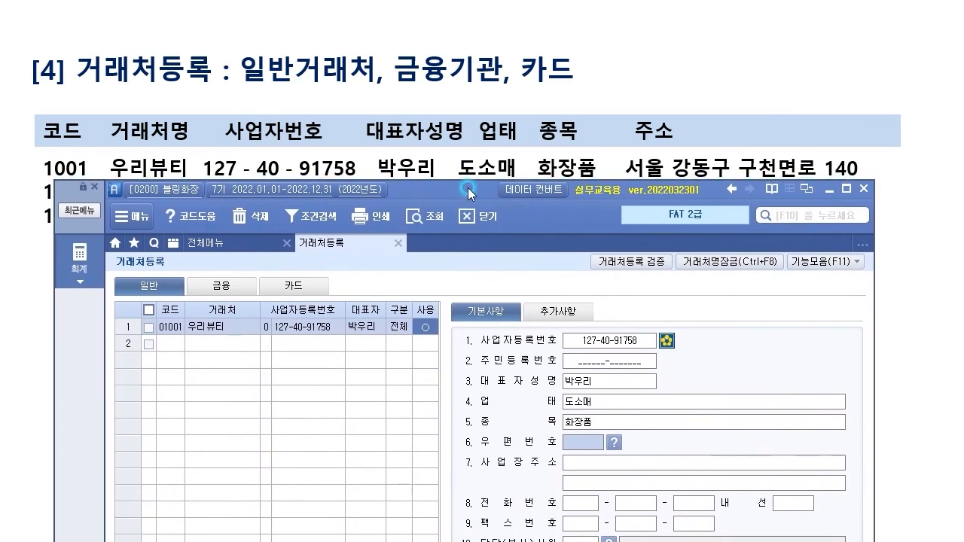
Step: Find 우리뷰티's road address in 강동구 with the postal code lookup and apply it
click(614, 443)
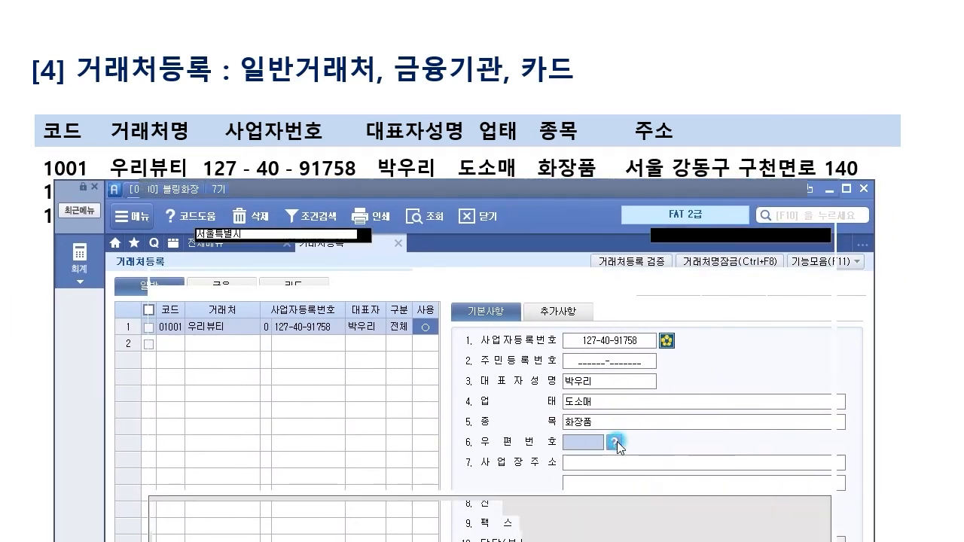
click(706, 235)
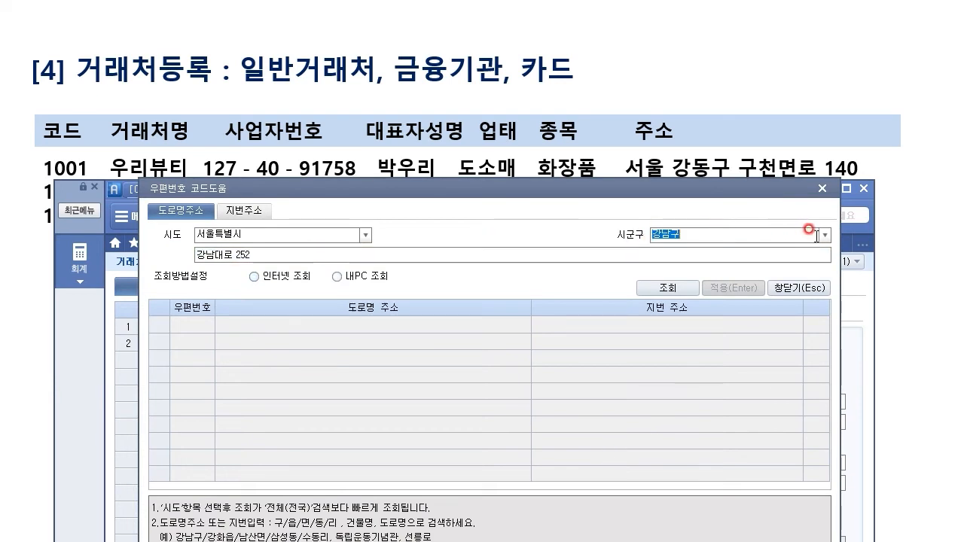
click(825, 235)
click(687, 271)
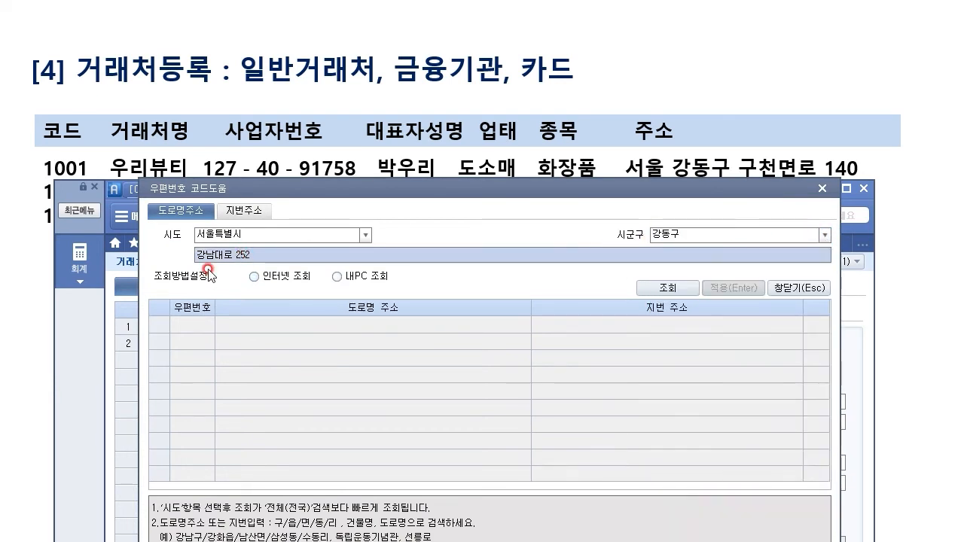
text(ㄱ천며)
key(BackSpace)
key(BackSpace)
key(BackSpace)
key(BackSpace)
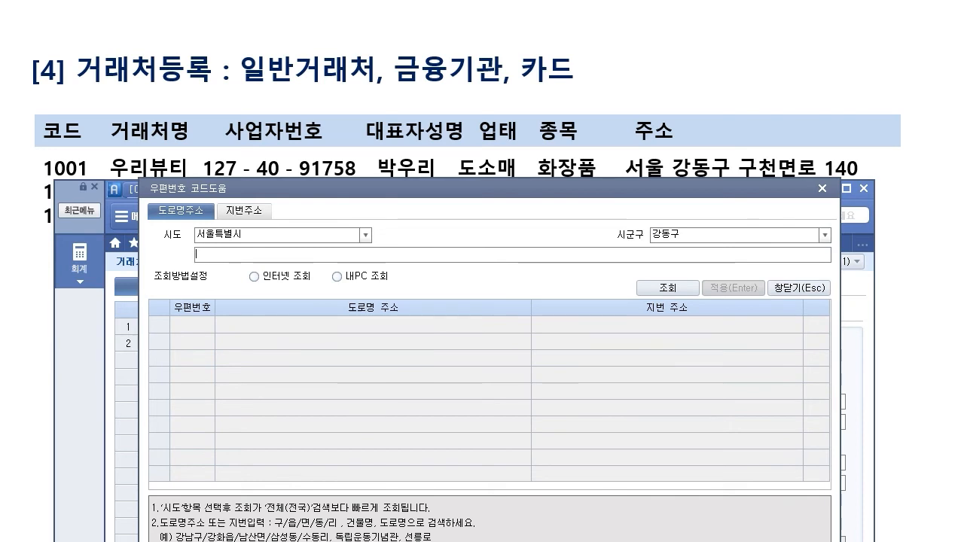
key(Return)
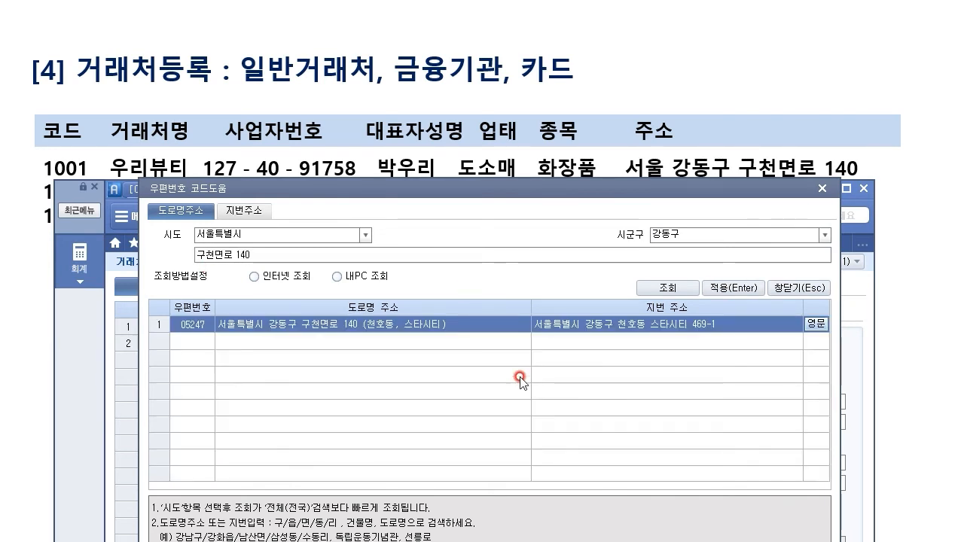
click(735, 289)
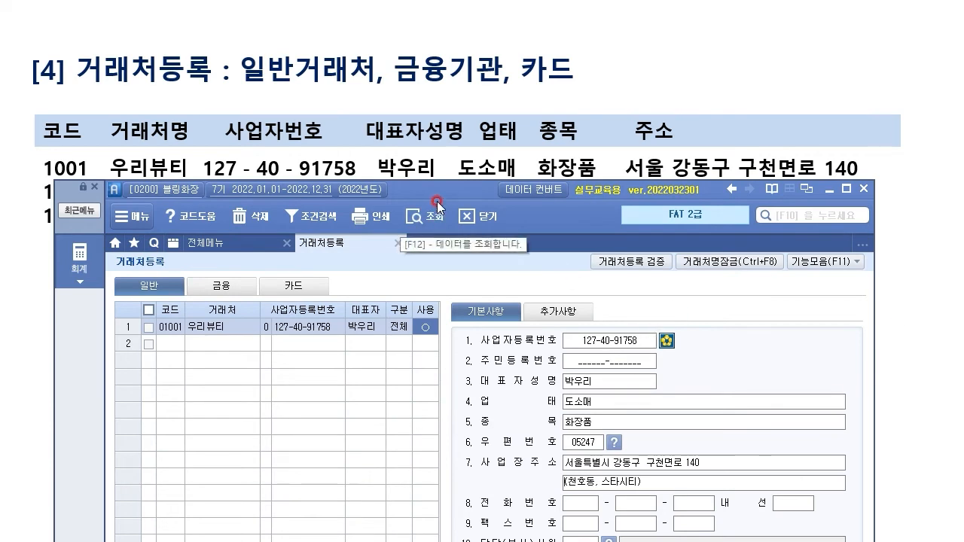
Step: Change 우리뷰티's trade start date to 2022-01-01
drag(448, 190, 444, 8)
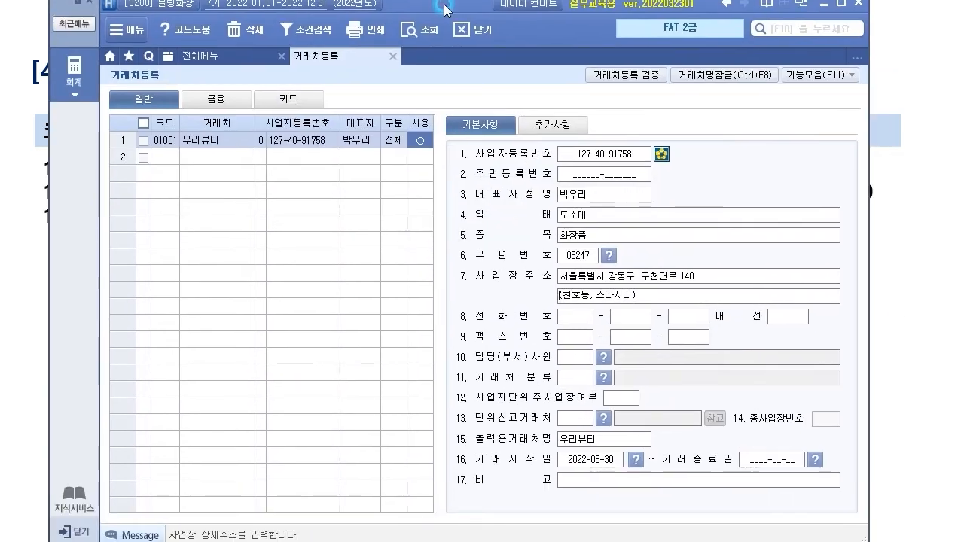
click(592, 461)
text(2022-)
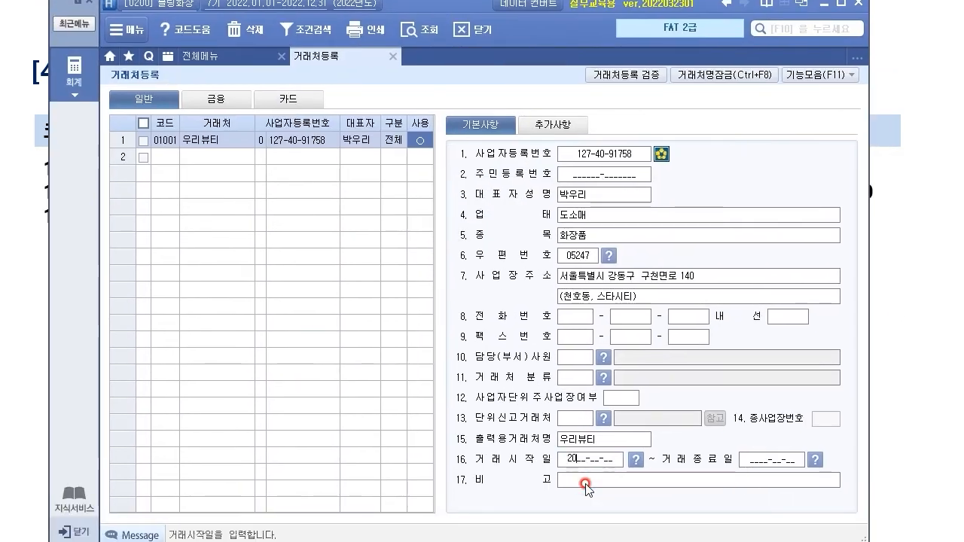
text(01-01)
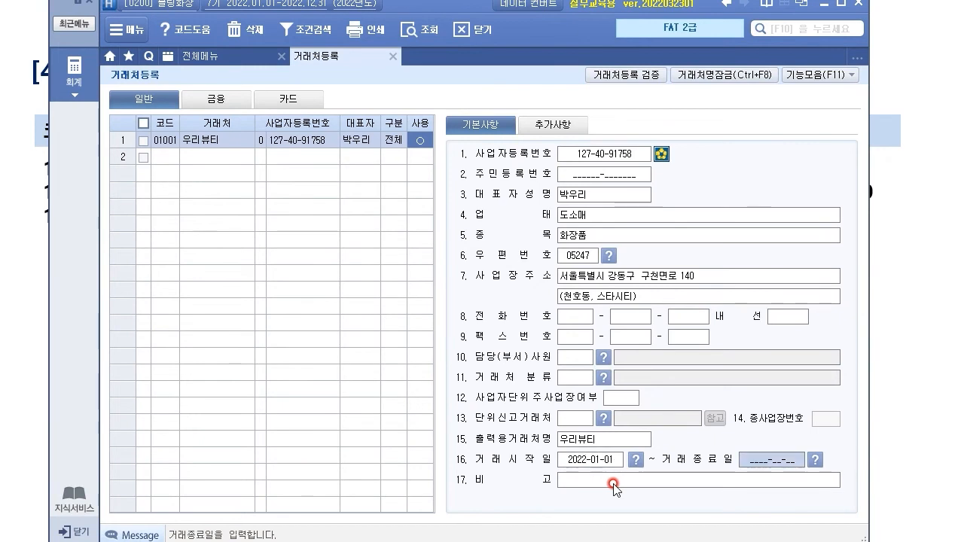
click(611, 461)
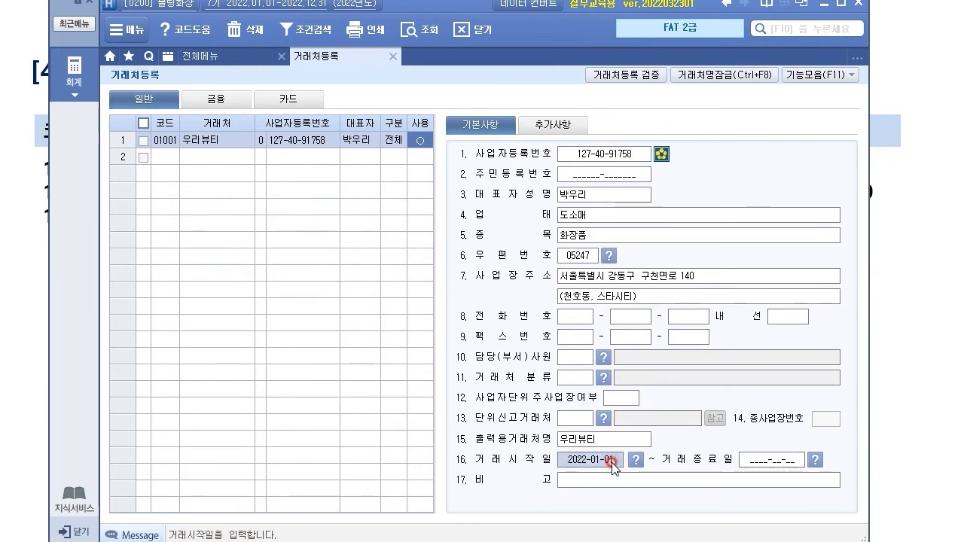
click(277, 138)
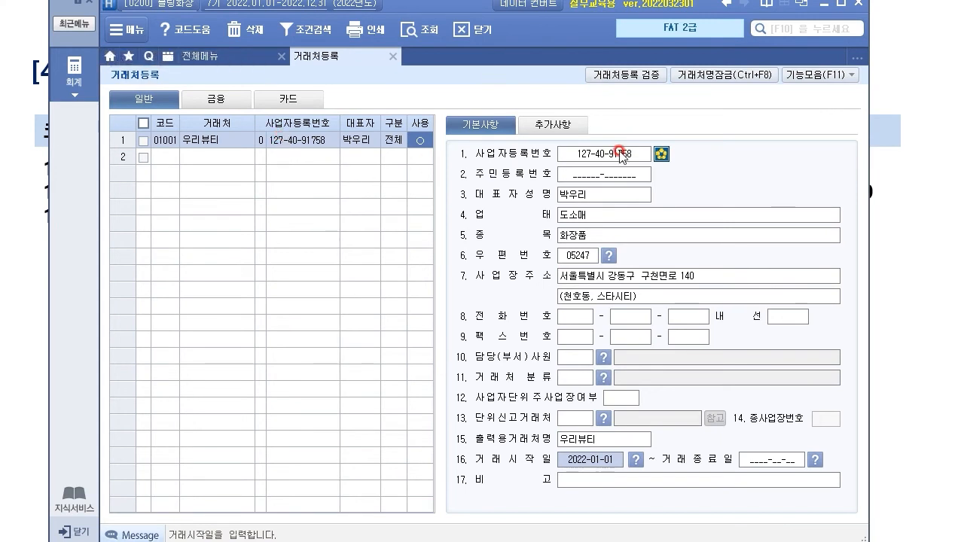
Step: Review the 추가사항 details, including the e-mail domain list, then return to 기본사항
click(566, 125)
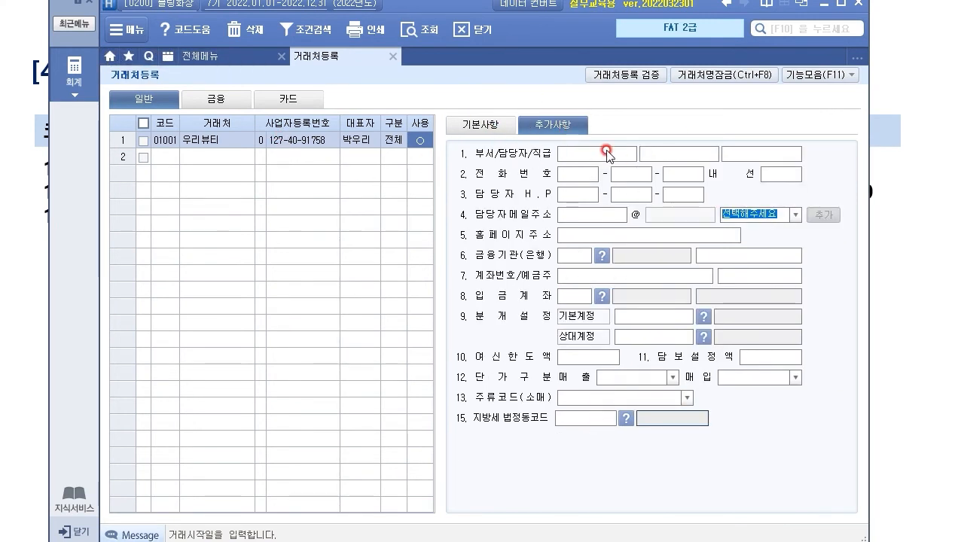
click(182, 155)
click(261, 123)
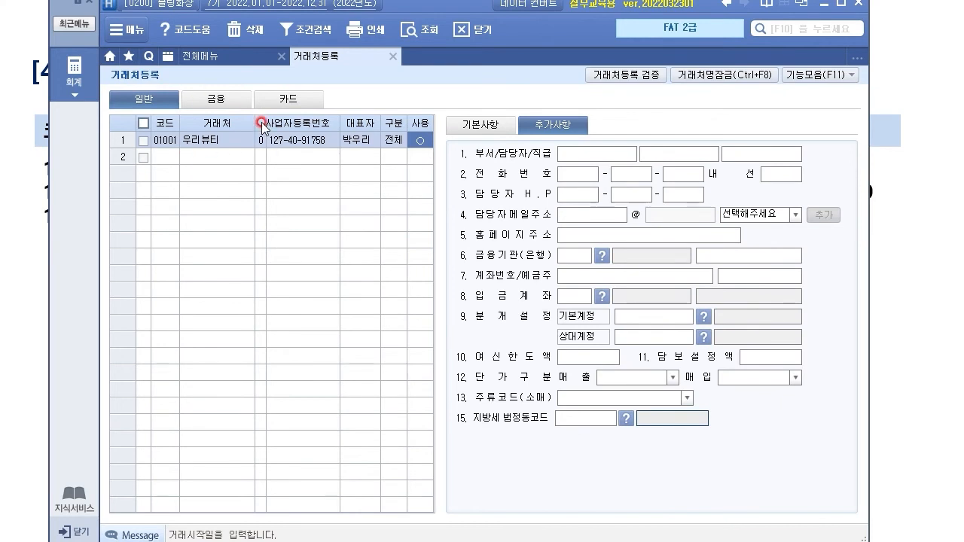
click(597, 218)
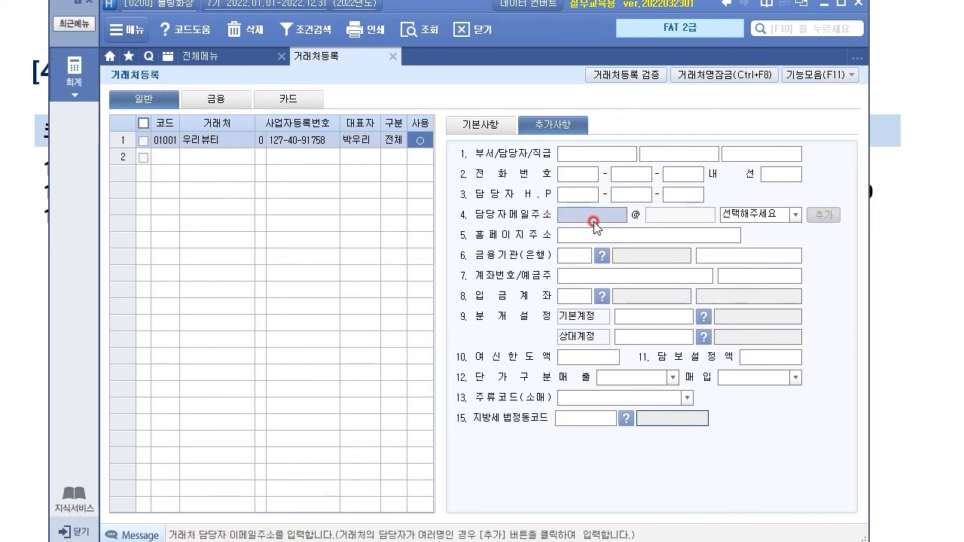
click(779, 210)
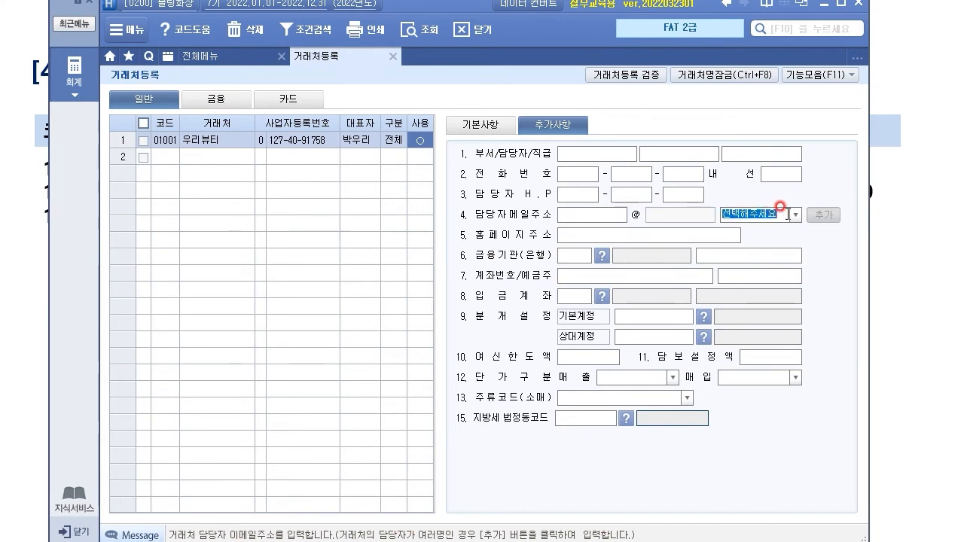
click(790, 214)
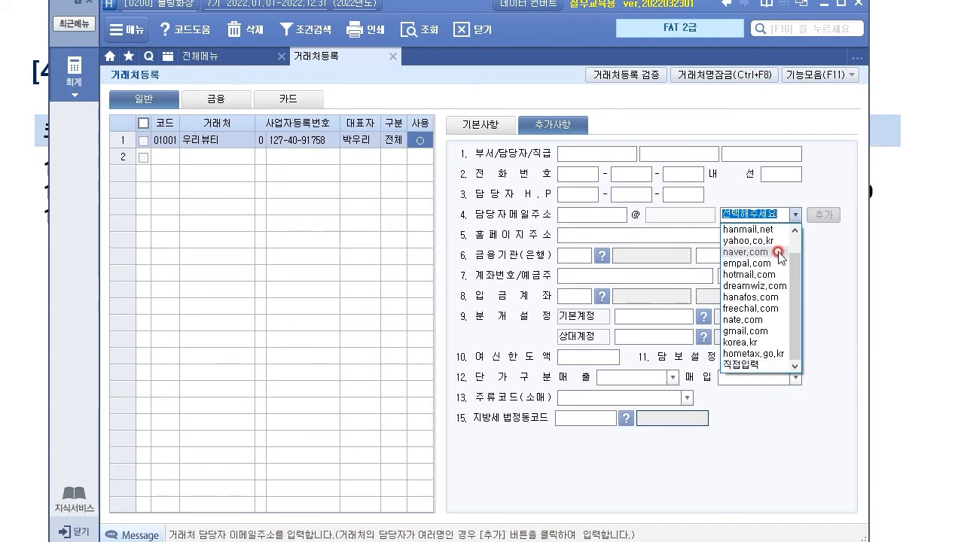
click(465, 128)
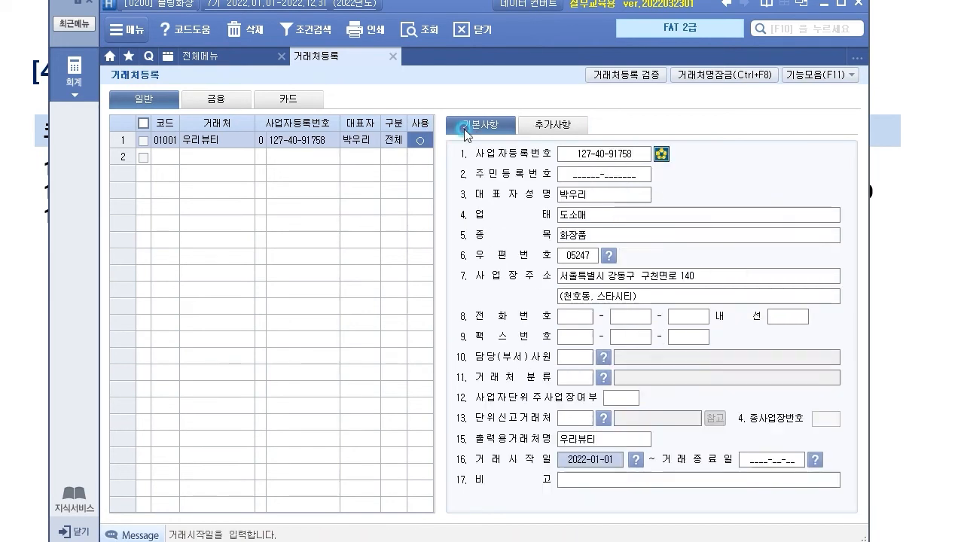
drag(463, 7, 448, 214)
Step: Enter client 01002 러브하트 with its business registration number and representative's name
click(105, 356)
click(158, 366)
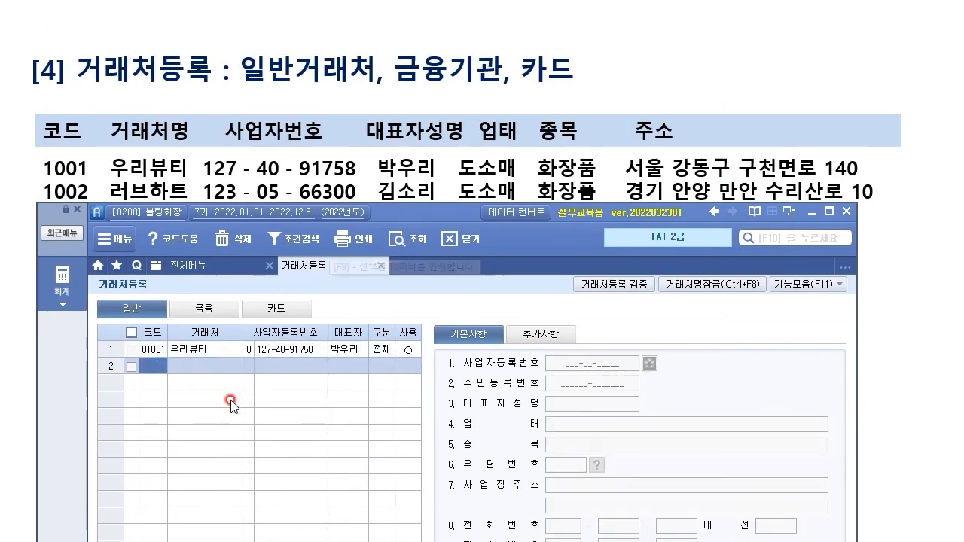
text(1002)
key(Return)
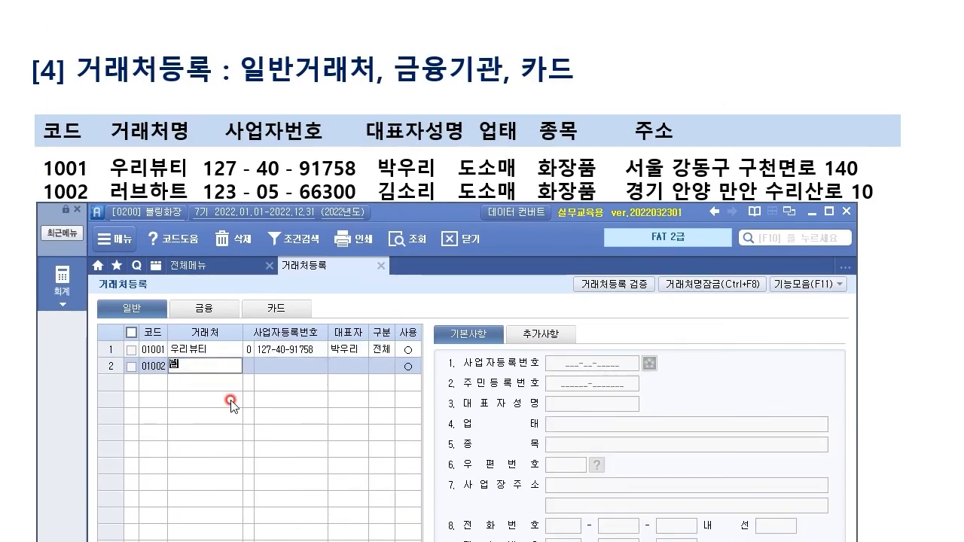
text(러브하트)
key(Return)
key(Return)
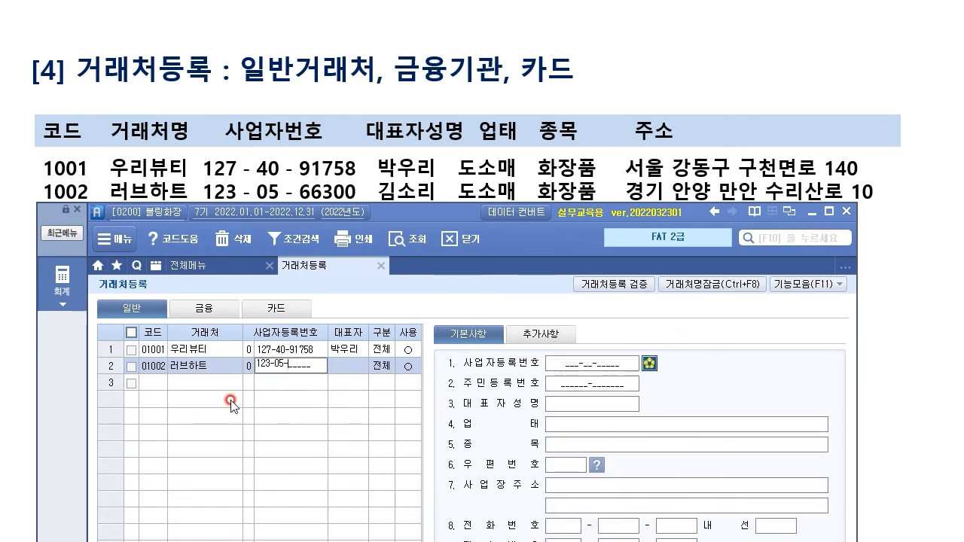
key(Return)
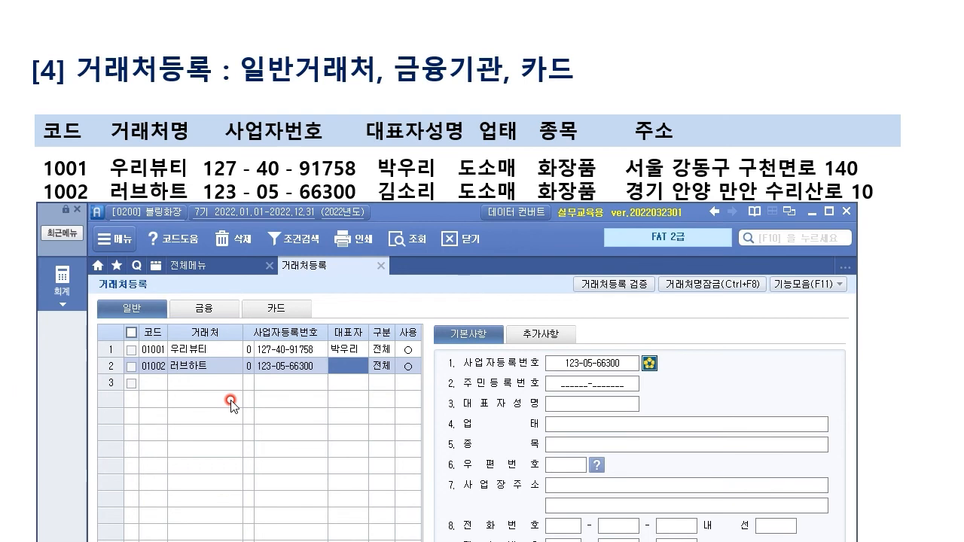
key(Return)
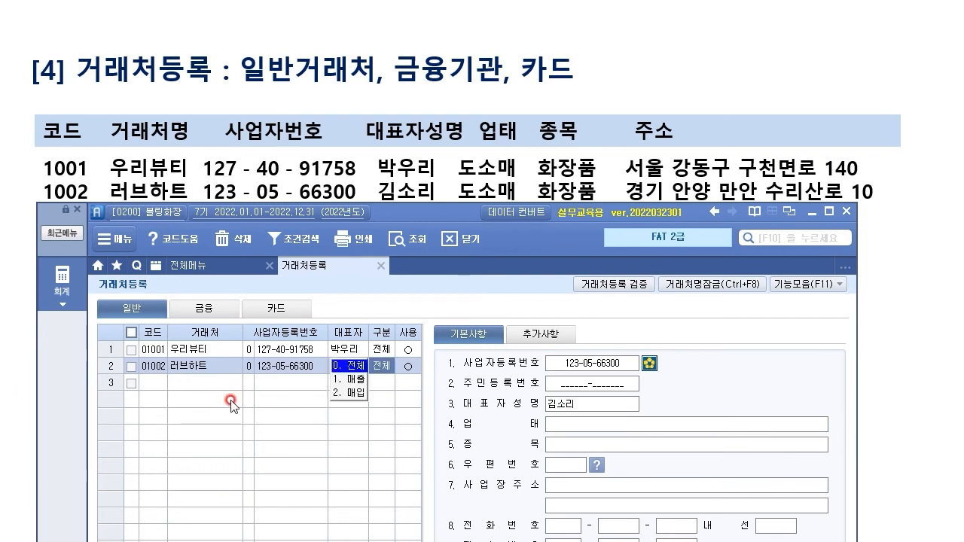
key(Return)
key(Return)
key(Return)
key(Return)
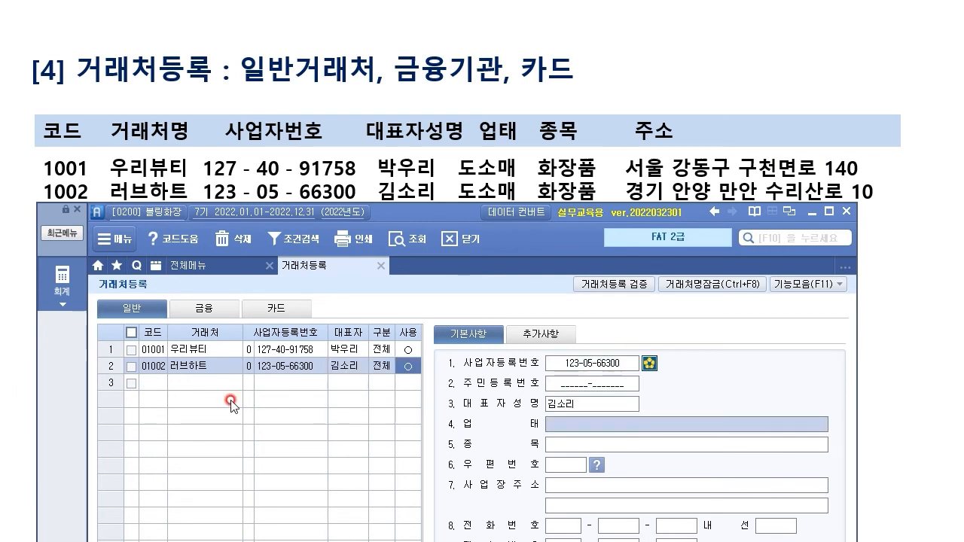
Step: Set 러브하트's 업태 to 도소매, 종목 to 화장품, and fill in its business address
text(도ㅅㅗㅁㅐ)
key(Return)
text(화장품)
key(Return)
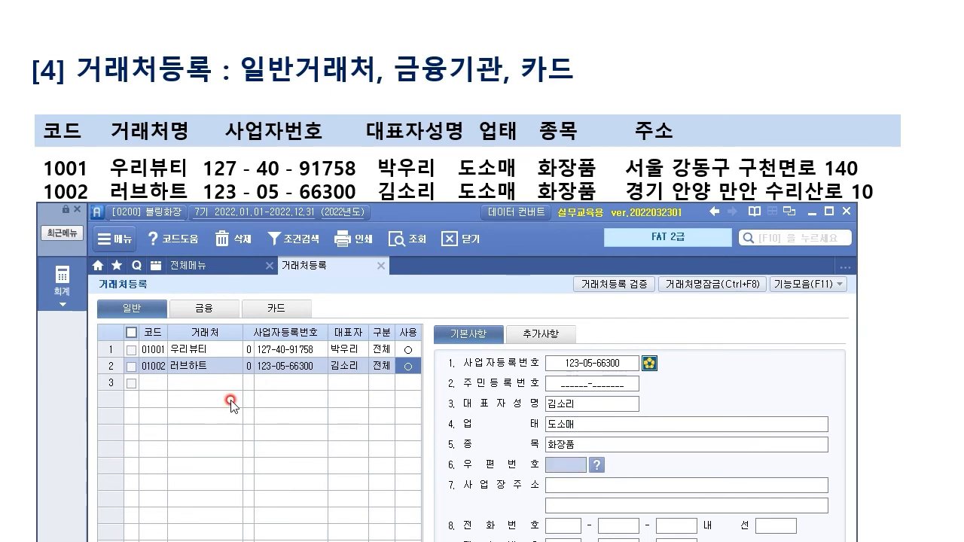
click(584, 487)
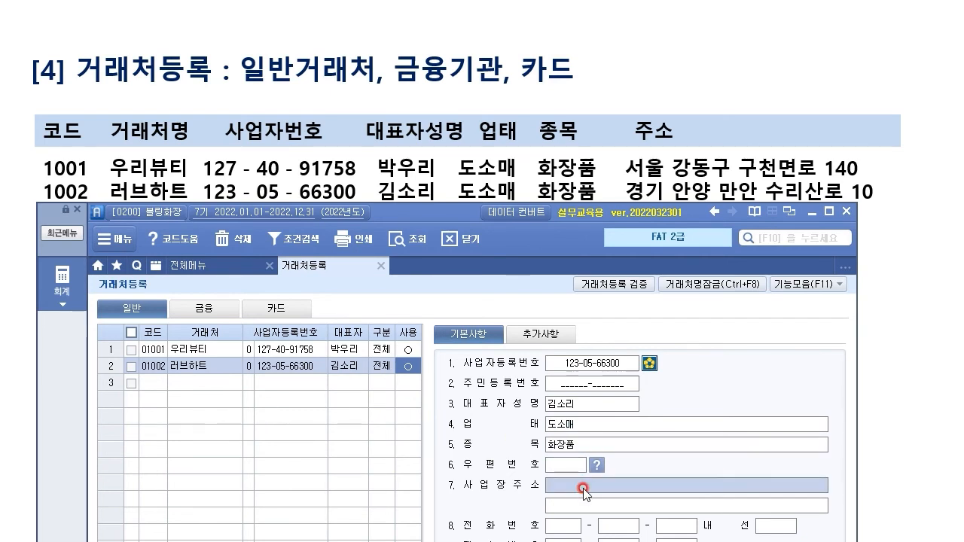
text(ㄱㅇ경)
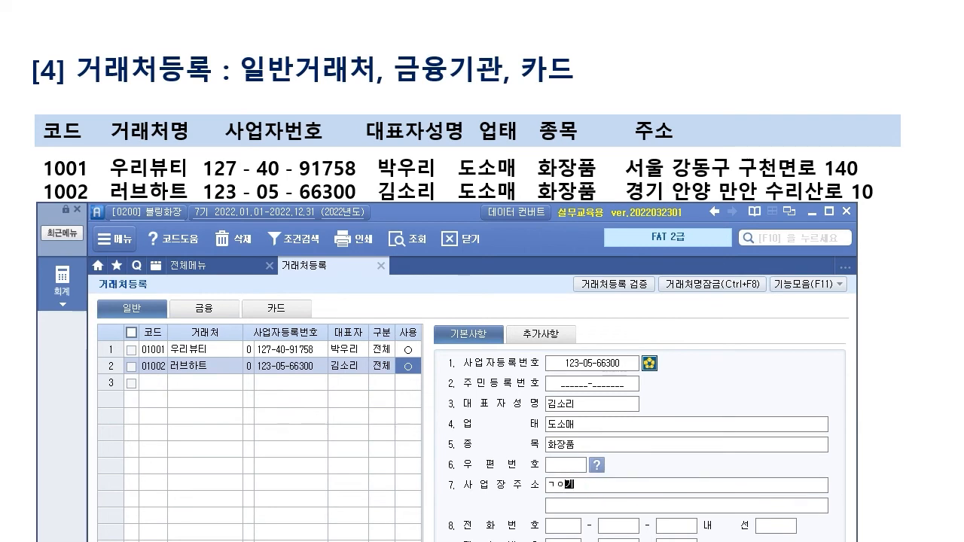
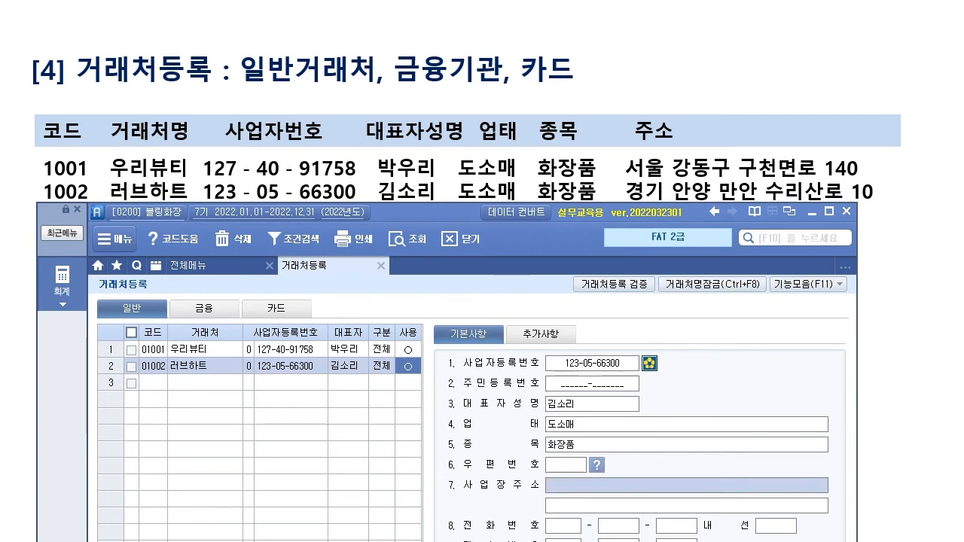
drag(423, 210, 387, 254)
Step: Enter client 01003 with the person's name, ID type 주민등록번호, the resident number and representative
click(136, 386)
text(1003)
key(Return)
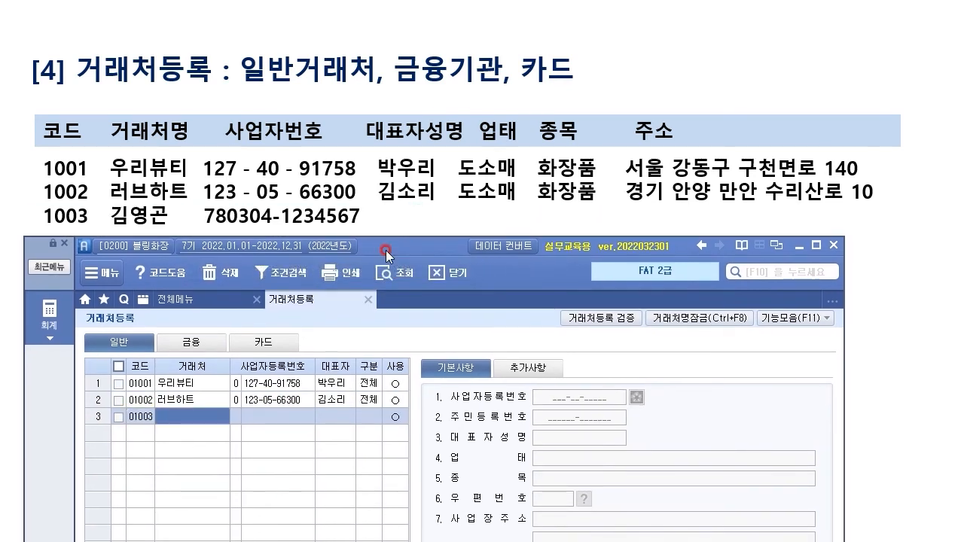
key(Return)
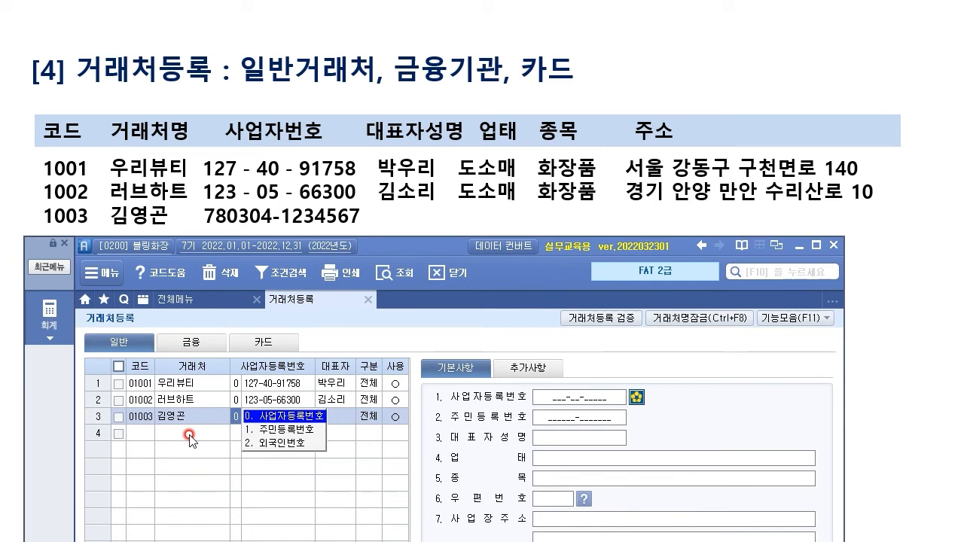
click(277, 428)
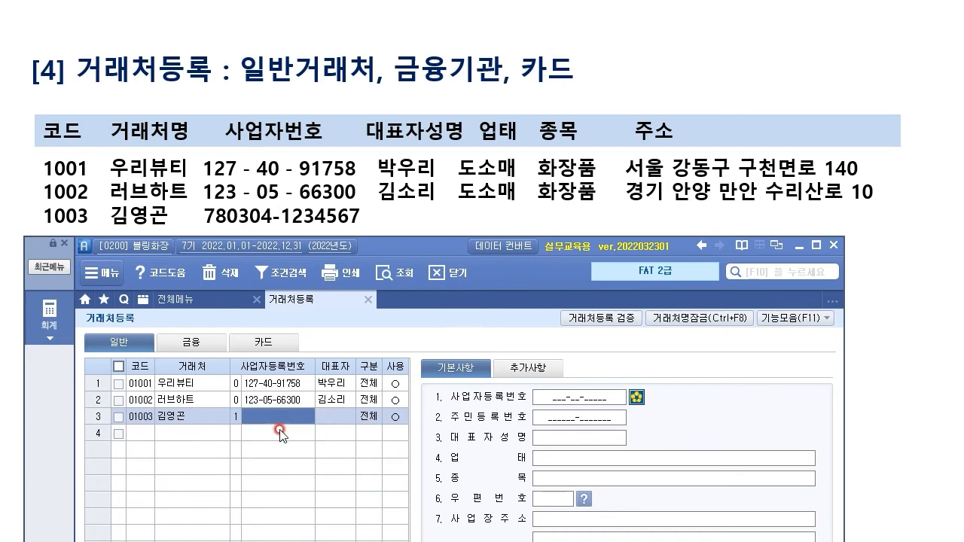
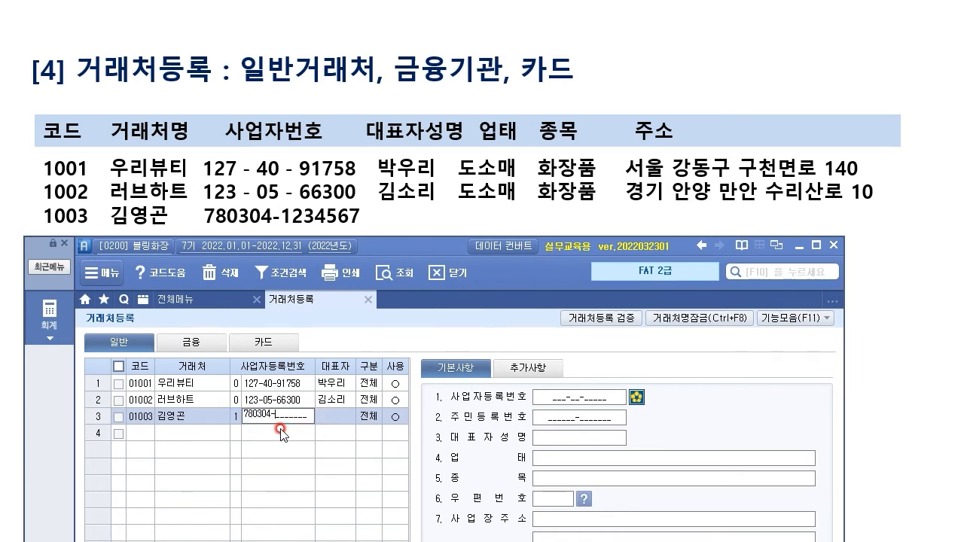
key(Return)
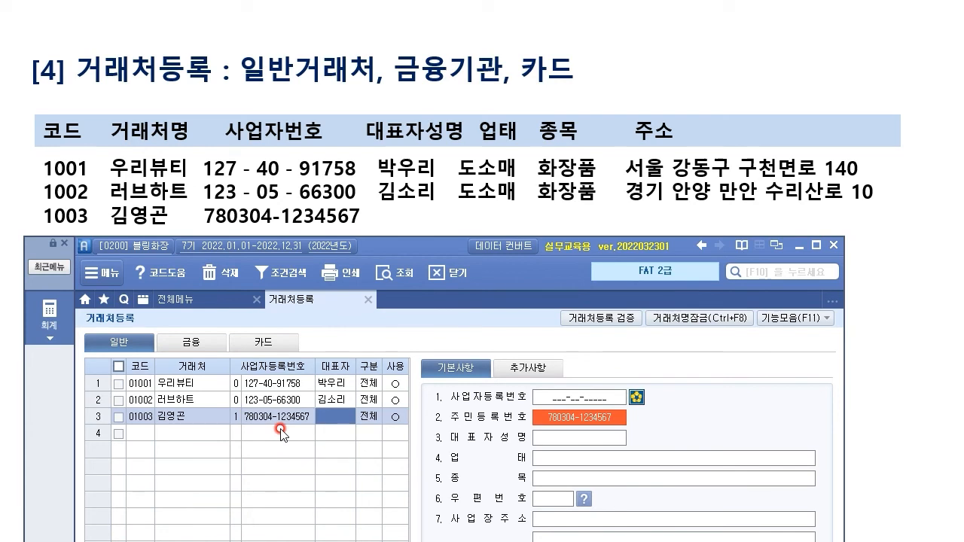
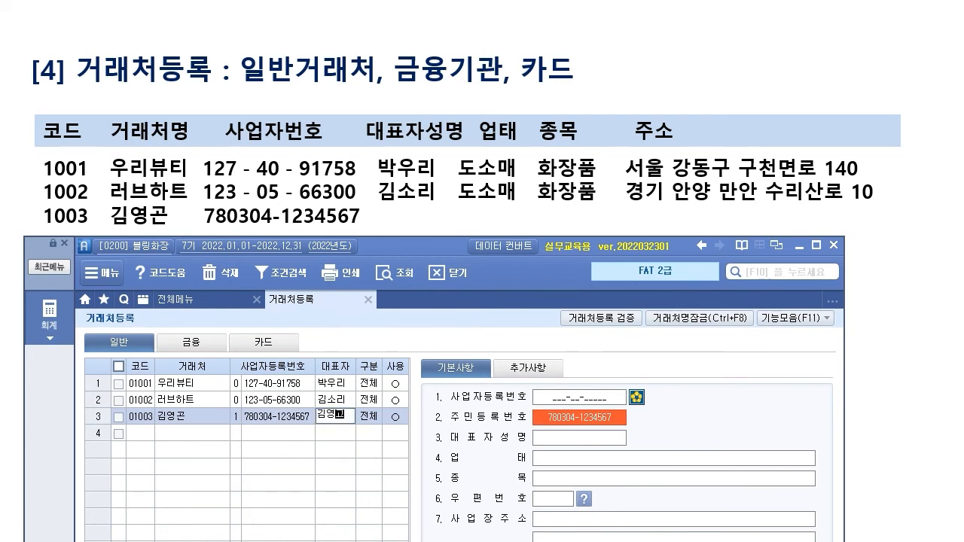
key(Return)
Step: Check client 01003's saved resident number by switching between it and the empty next row
click(280, 429)
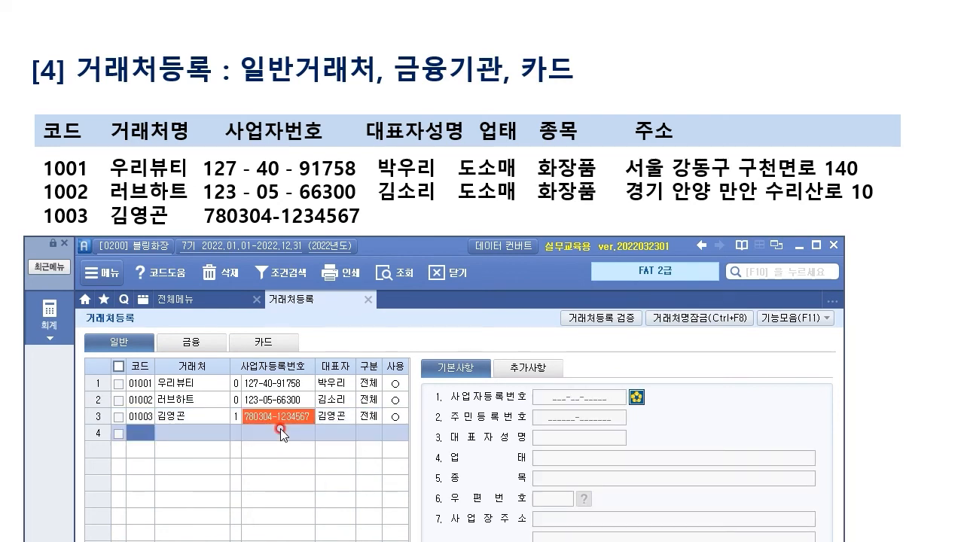
click(280, 416)
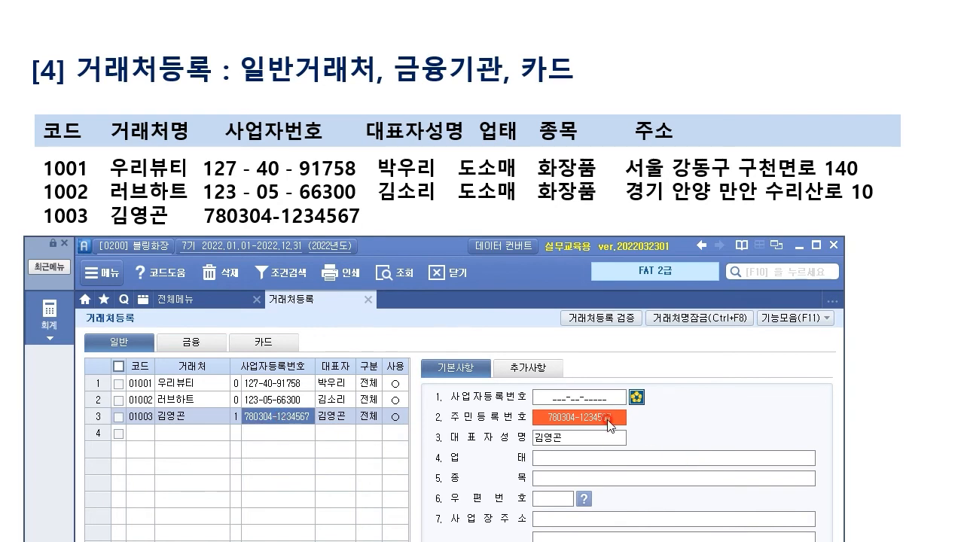
click(608, 417)
click(294, 435)
click(286, 418)
click(288, 434)
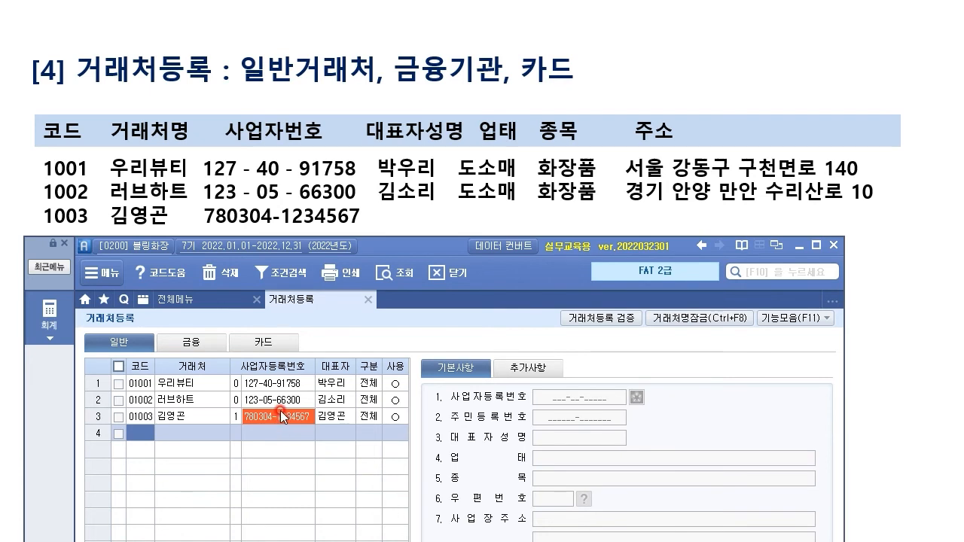
click(279, 412)
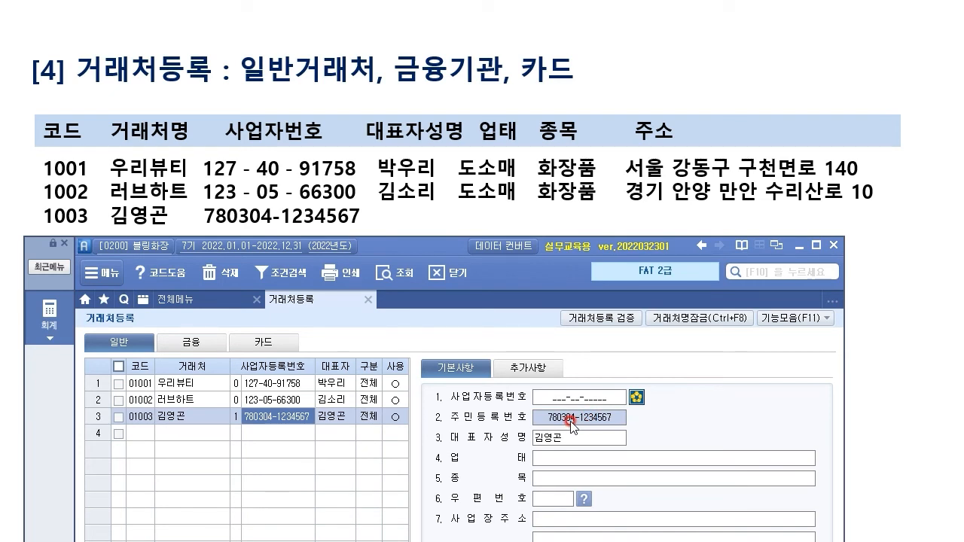
click(281, 433)
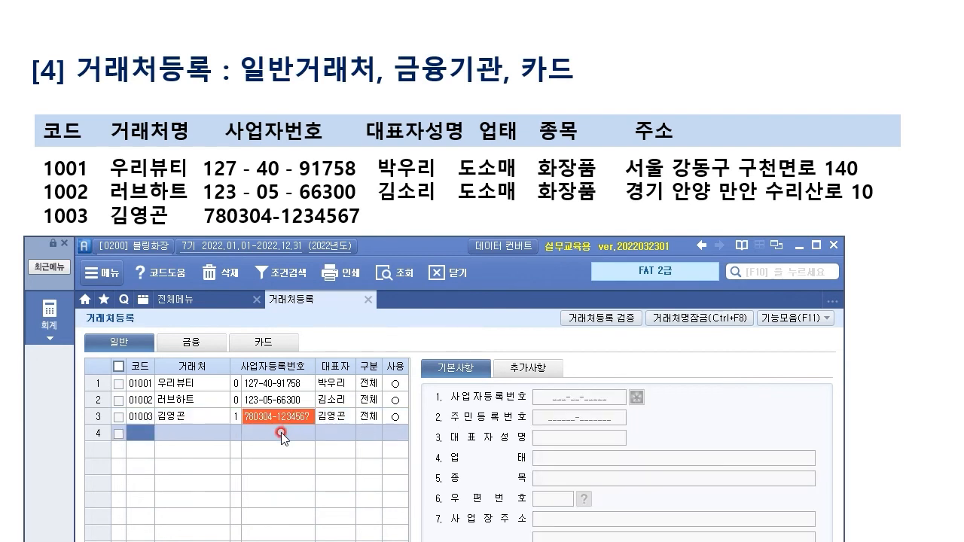
click(286, 415)
click(288, 426)
Step: On the 금융 tab, enter bank client 98001 국민은행 with its account number
click(438, 265)
key(Right)
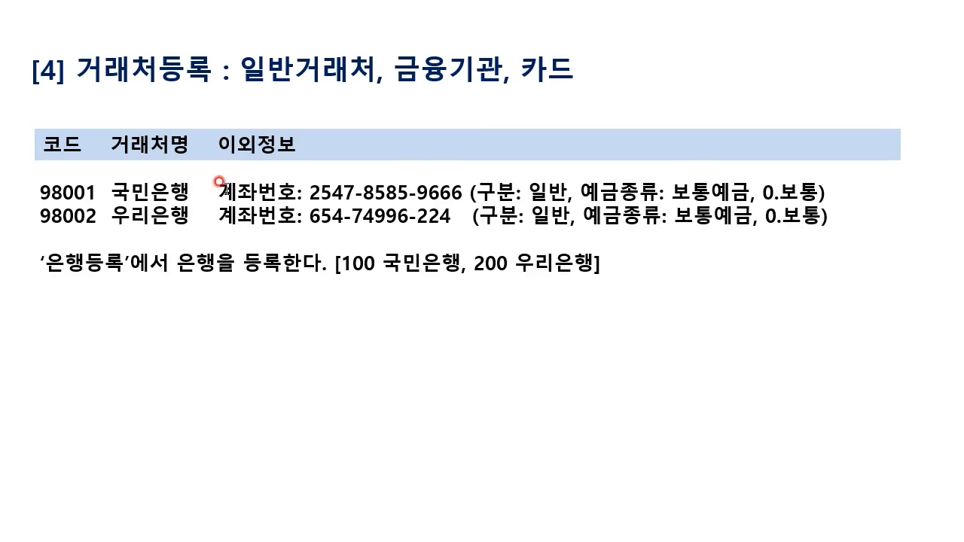
key(alt+Tab)
click(178, 341)
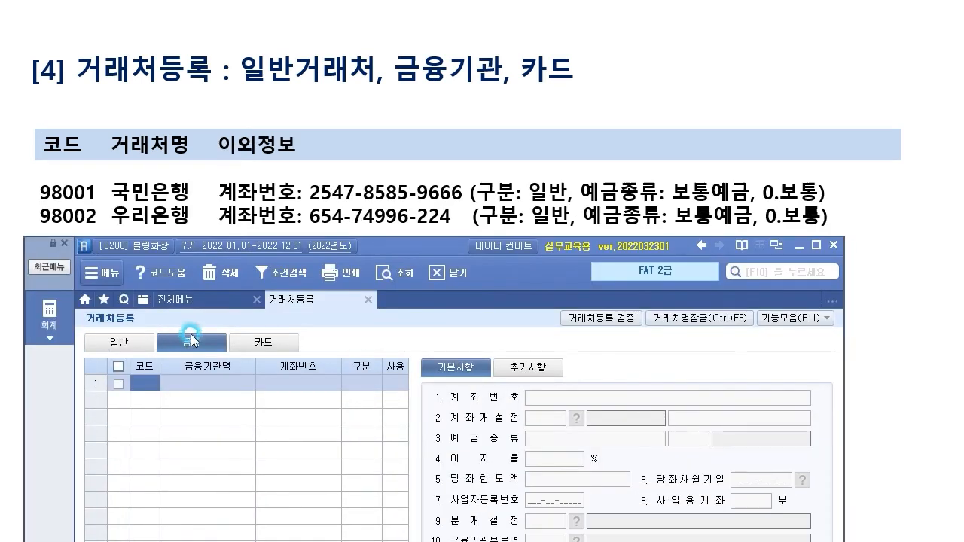
click(146, 389)
text(98001)
key(Return)
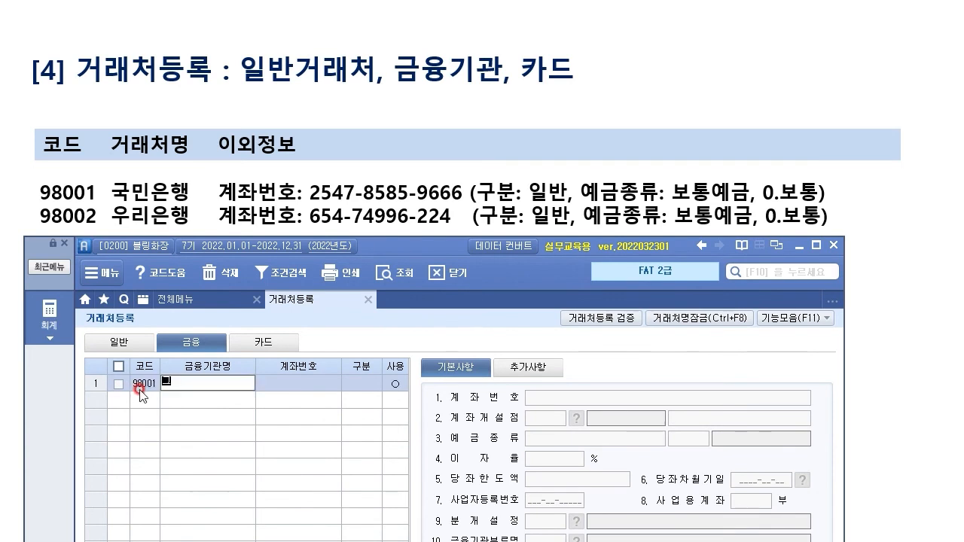
text(국민은행)
key(Return)
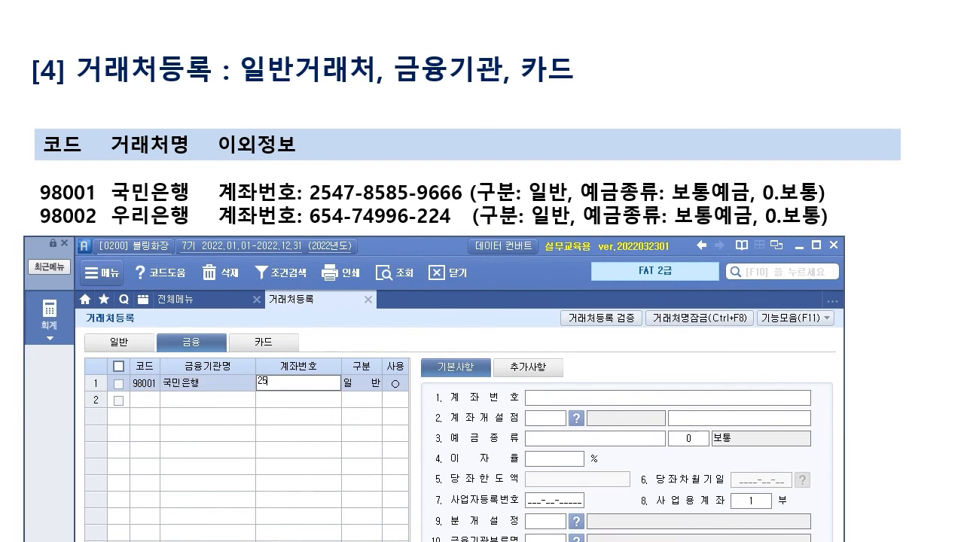
key(Return)
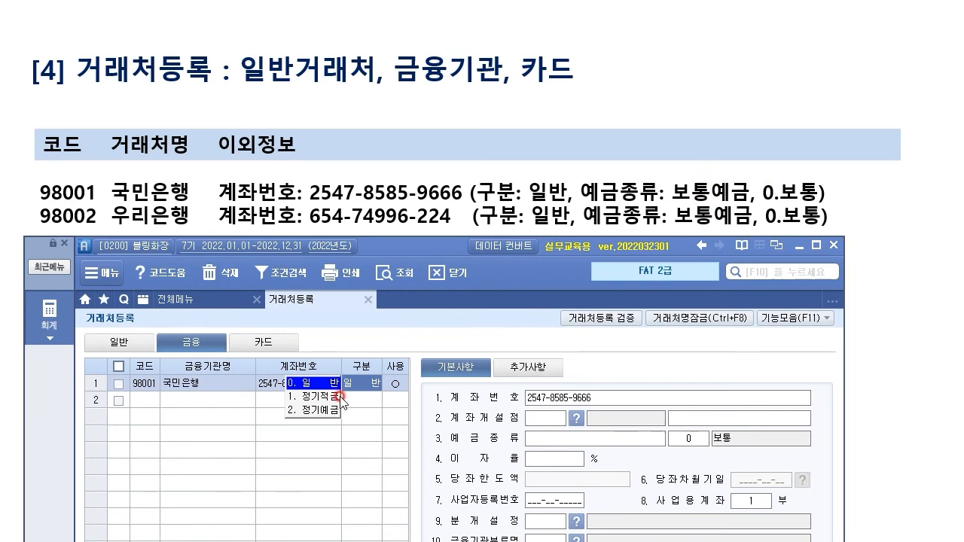
Step: Set 국민은행's account type to 0.일반 and its deposit kind to 보통예금
click(323, 383)
click(547, 419)
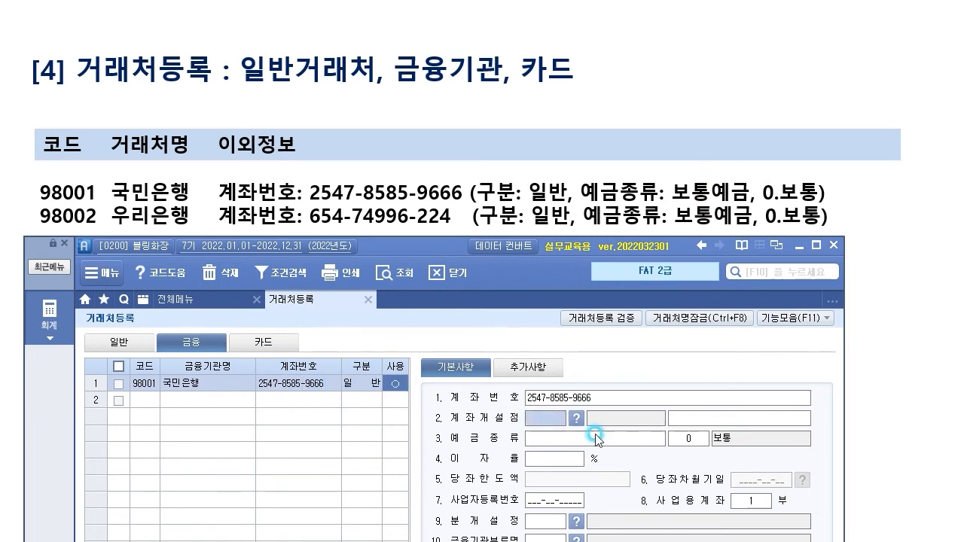
click(598, 440)
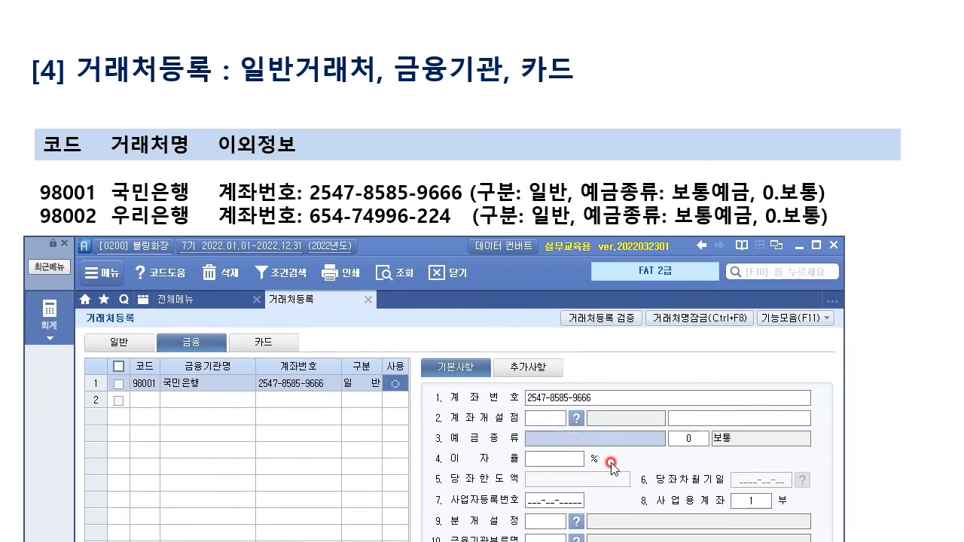
text(보통예금)
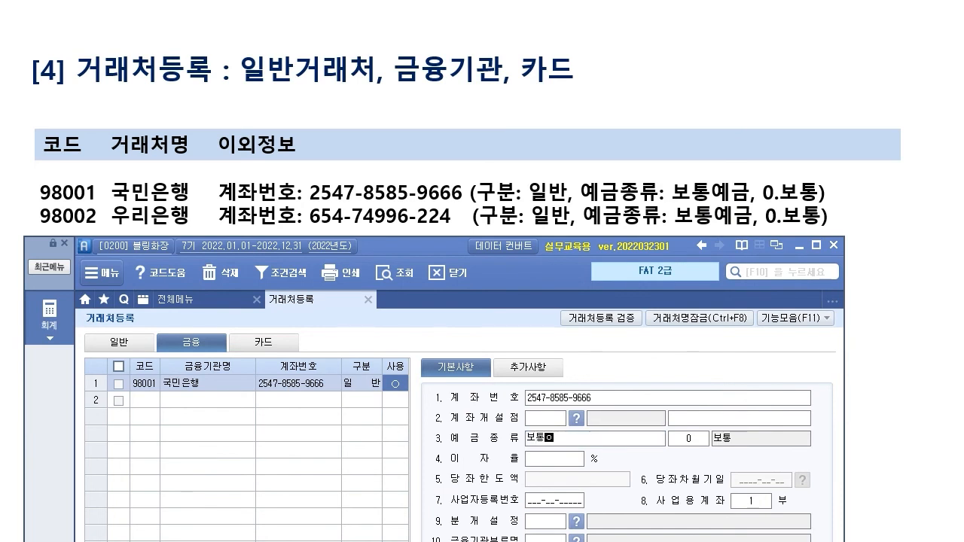
key(Return)
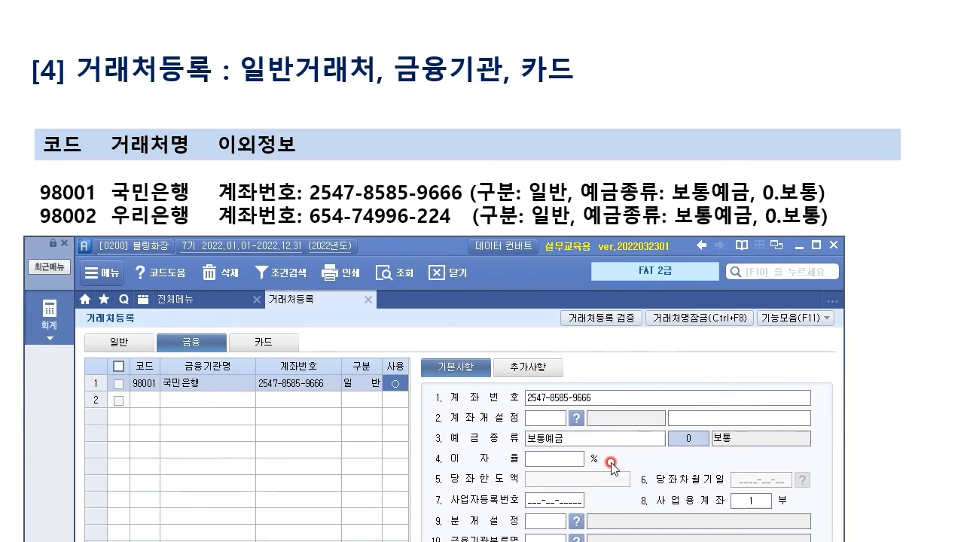
key(Return)
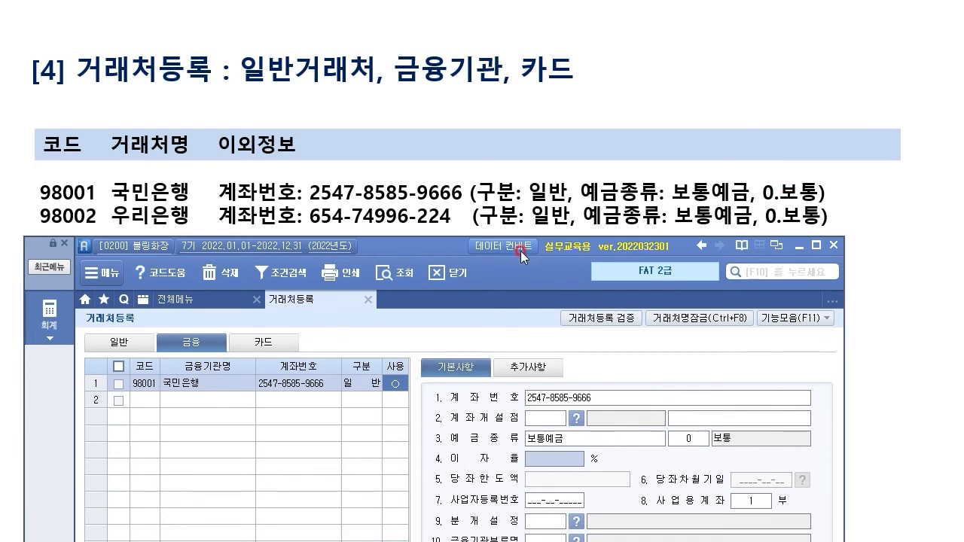
click(548, 523)
drag(439, 251, 452, 27)
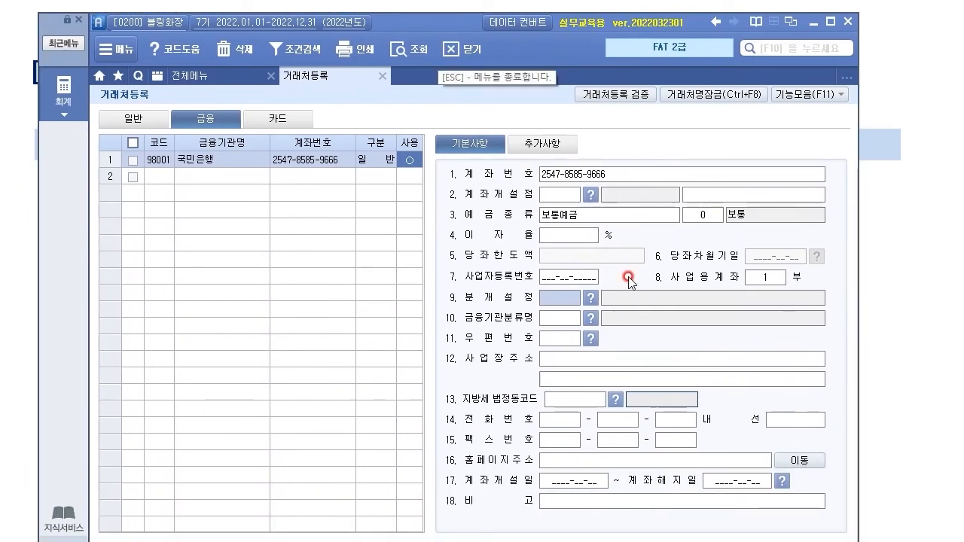
click(171, 170)
drag(412, 30, 404, 259)
Step: Enter 98002 우리은행 with its account number, type 0.일반 and deposit kind 보통예금
text(98002)
key(Return)
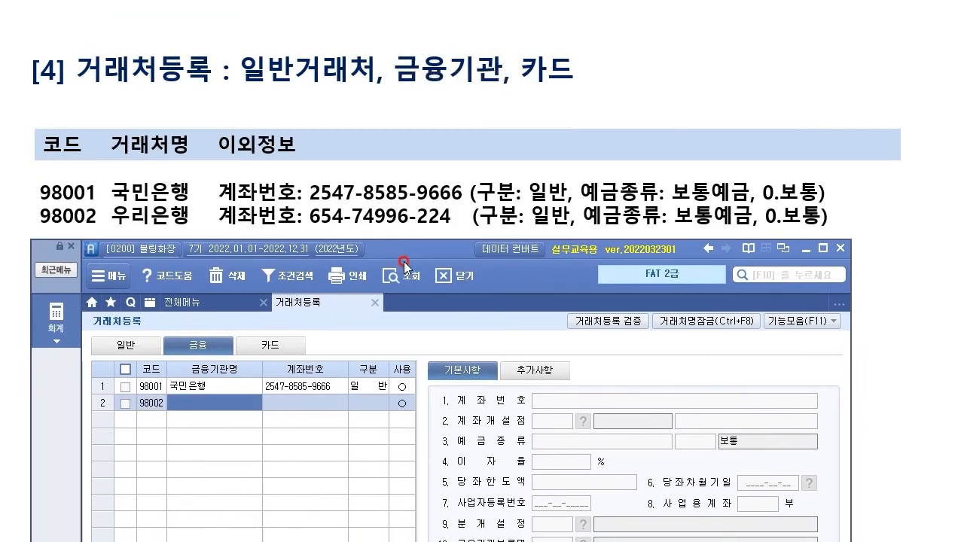
text(우리은행)
key(Return)
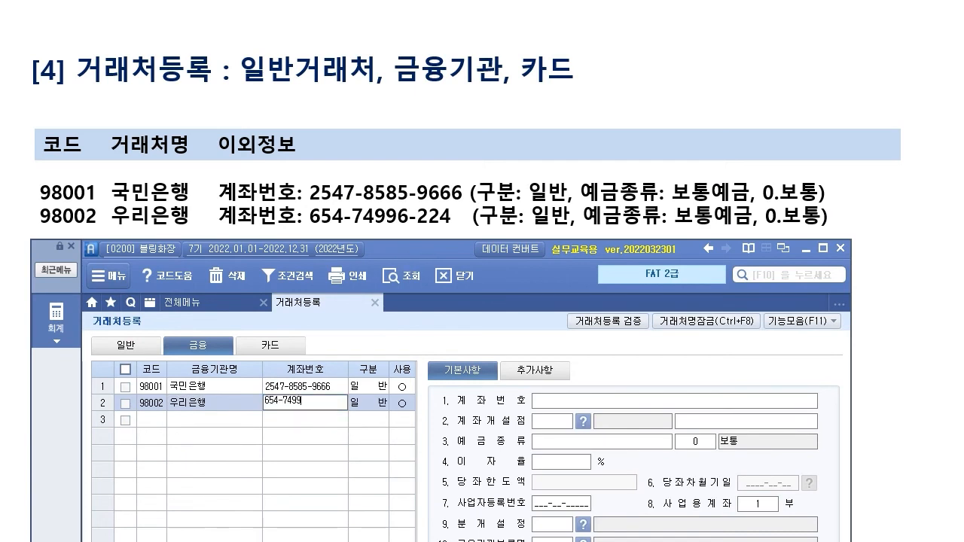
key(Return)
key(Return)
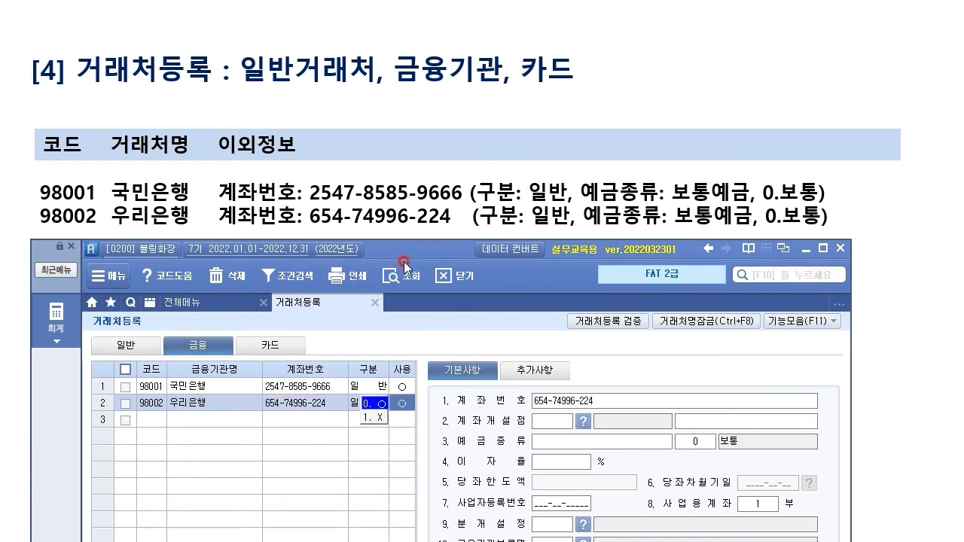
key(Return)
click(204, 404)
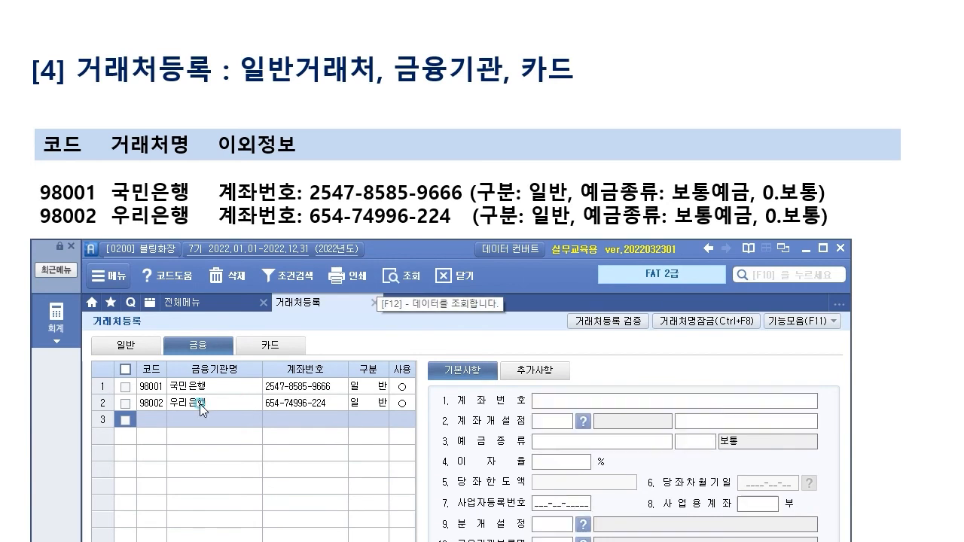
click(584, 443)
text(보통예금)
key(Return)
key(Return)
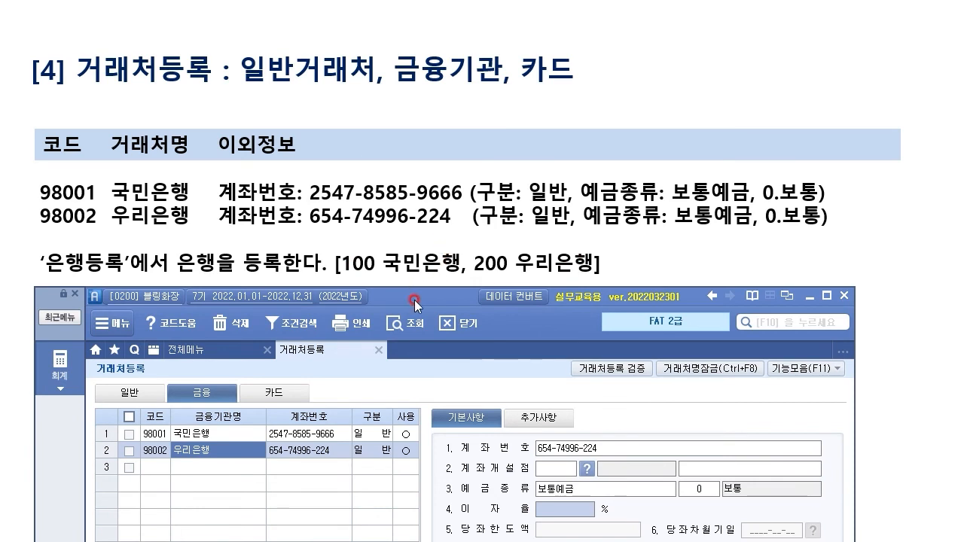
Step: Open 은행등록 from the additional functions and register bank 100 국민은행
drag(415, 300, 406, 292)
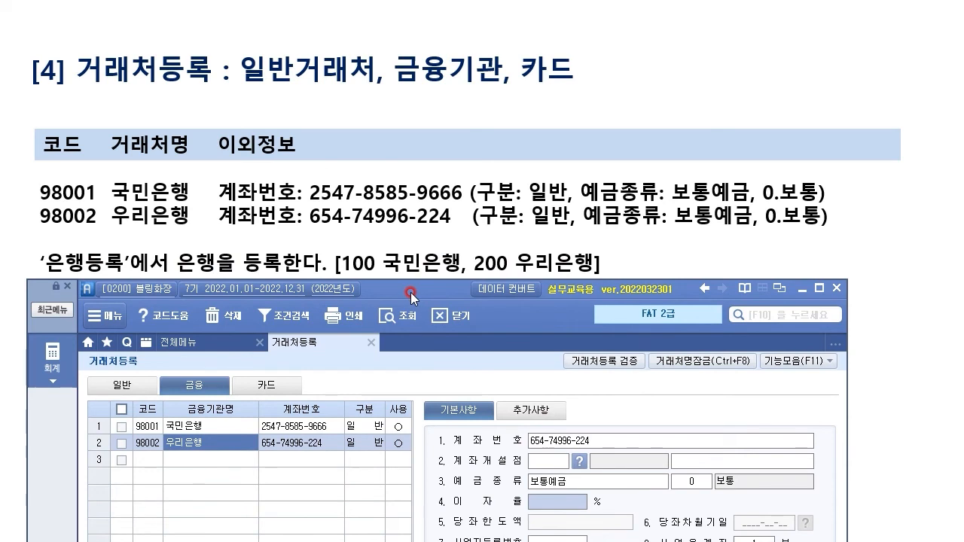
click(832, 362)
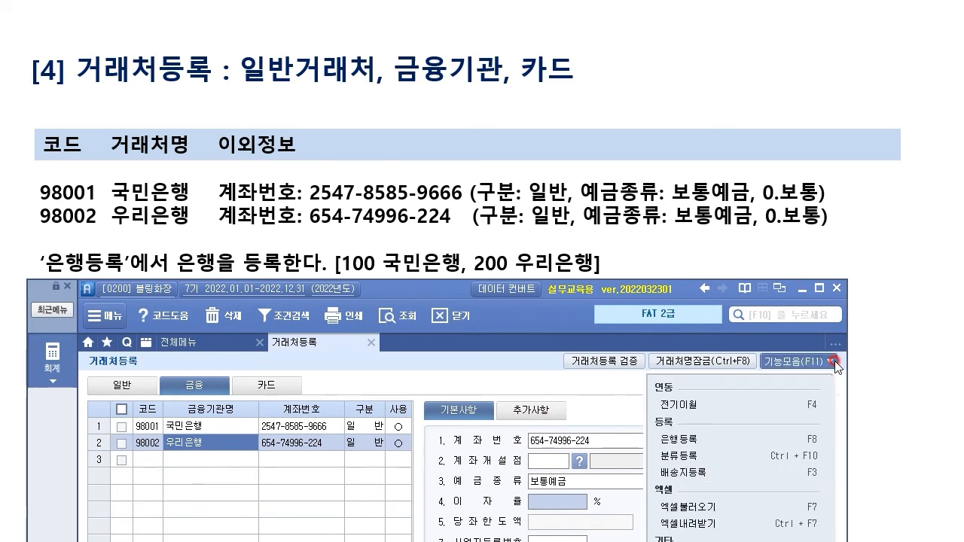
click(696, 439)
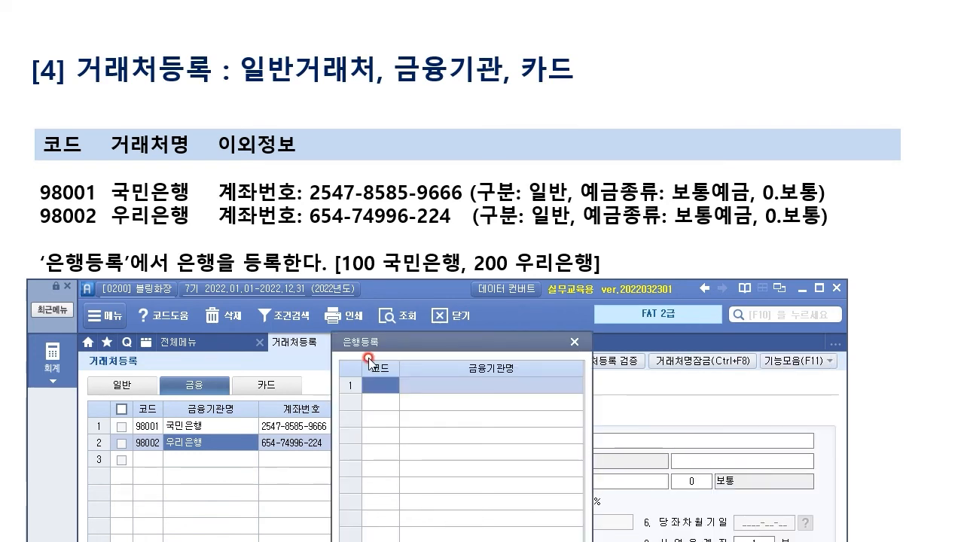
text(100)
key(Return)
text(국ㅁ)
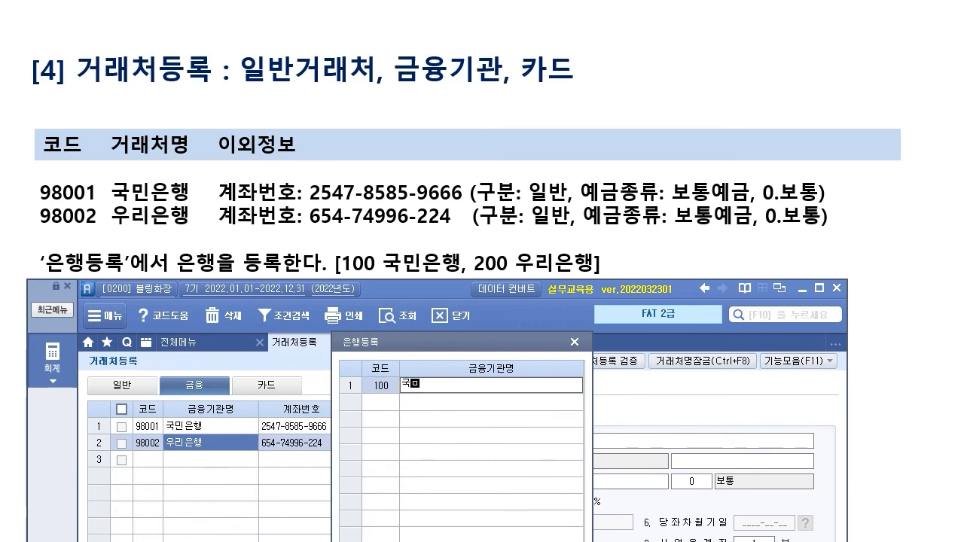
text(민은행)
key(Return)
Step: Add bank 200 우리은행 and confirm the bank register with 확인
text(200)
key(Return)
text(우리은행)
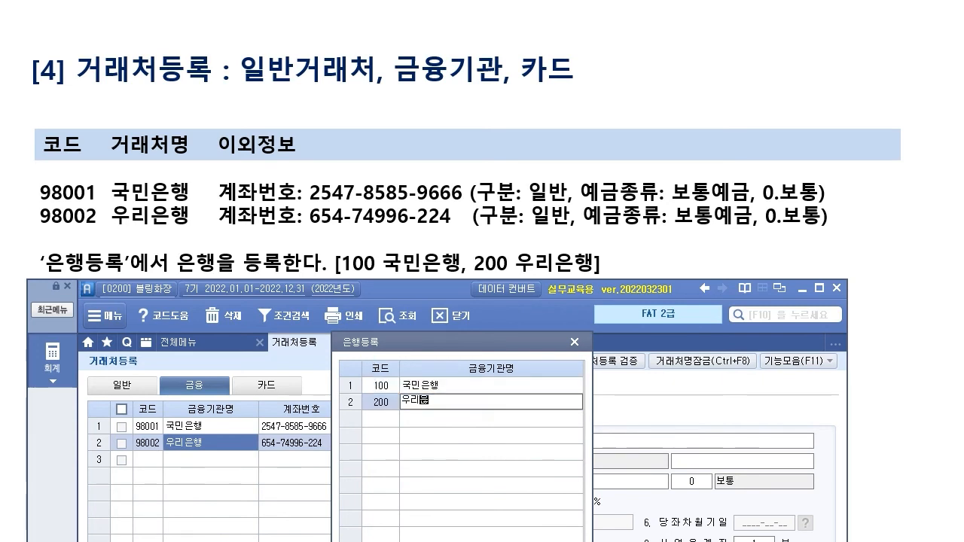
key(Return)
drag(446, 343, 735, 247)
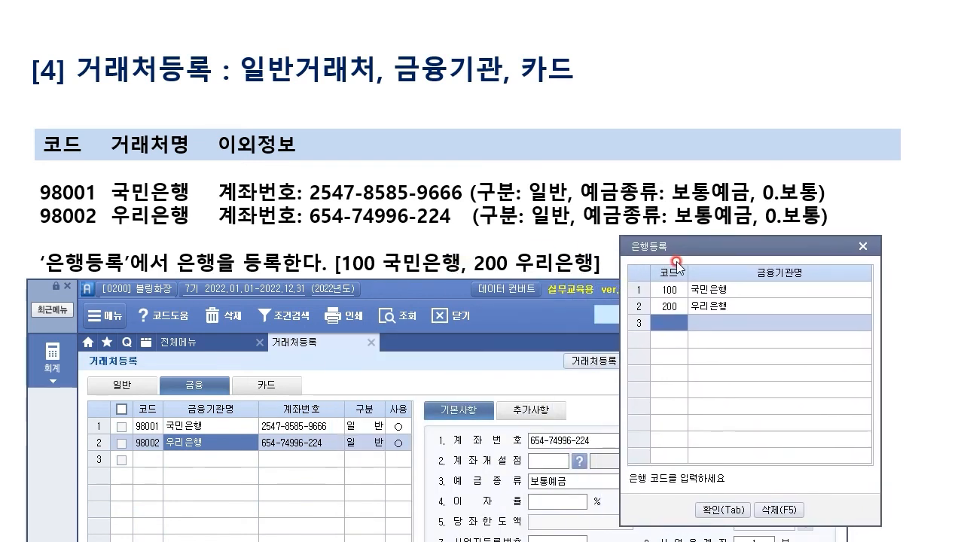
drag(757, 249, 551, 248)
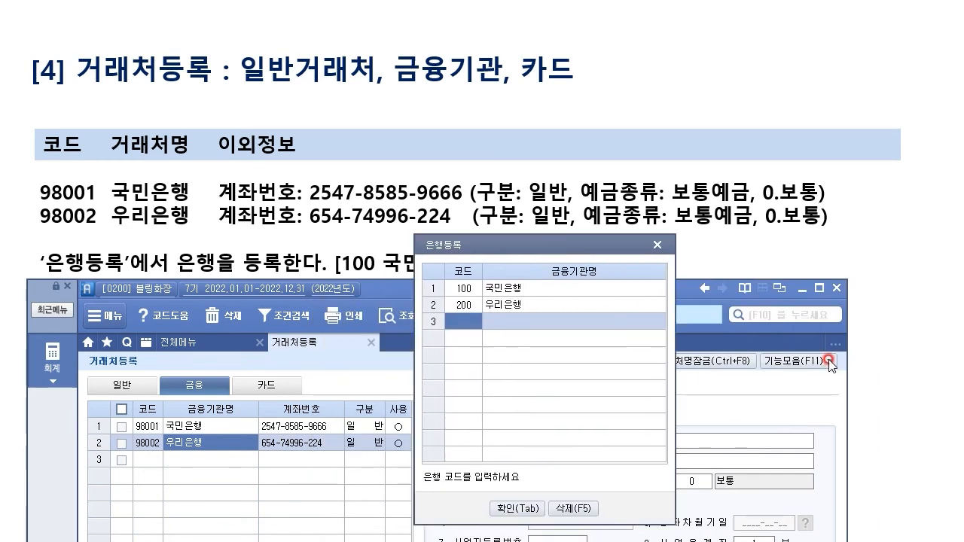
click(509, 508)
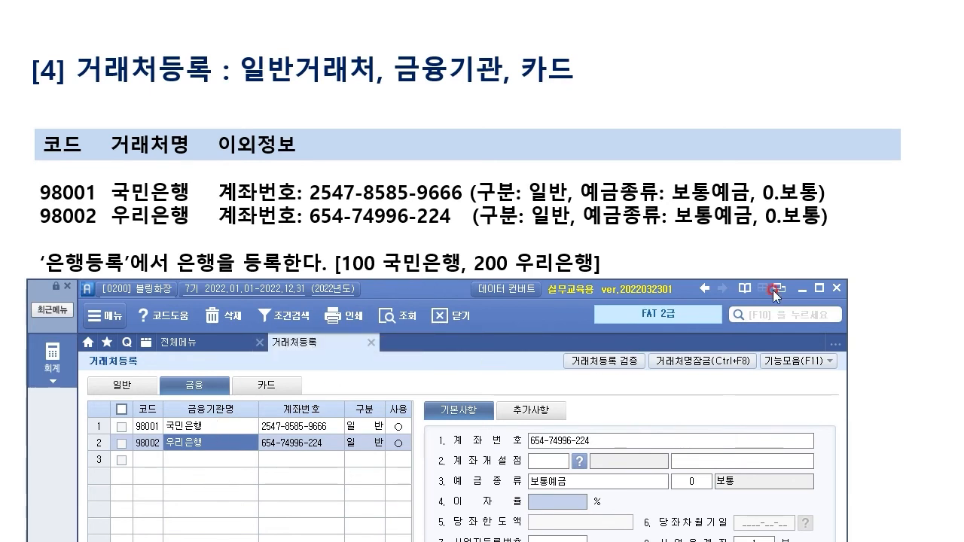
Step: On the 카드 tab, add card client 99601 삼성카드 and enter its card number
click(285, 387)
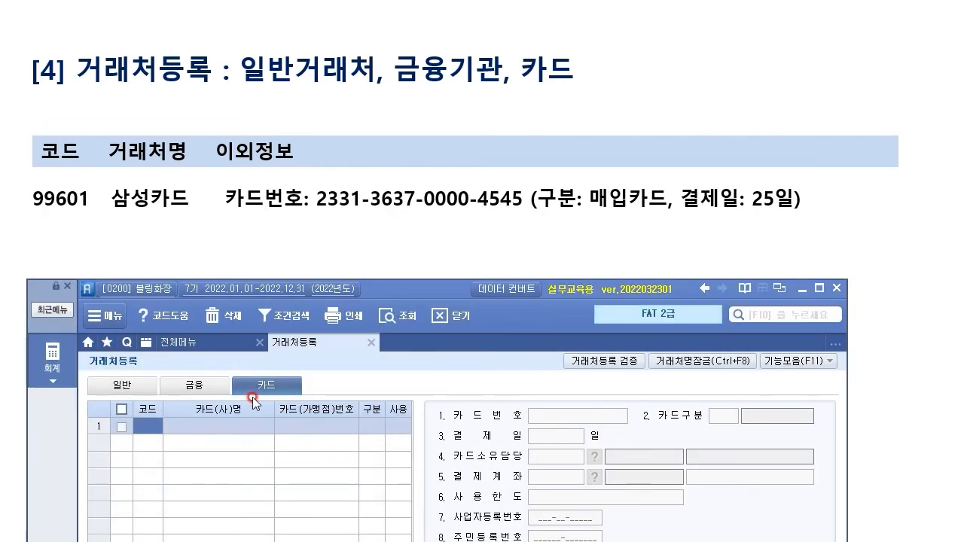
text(99601)
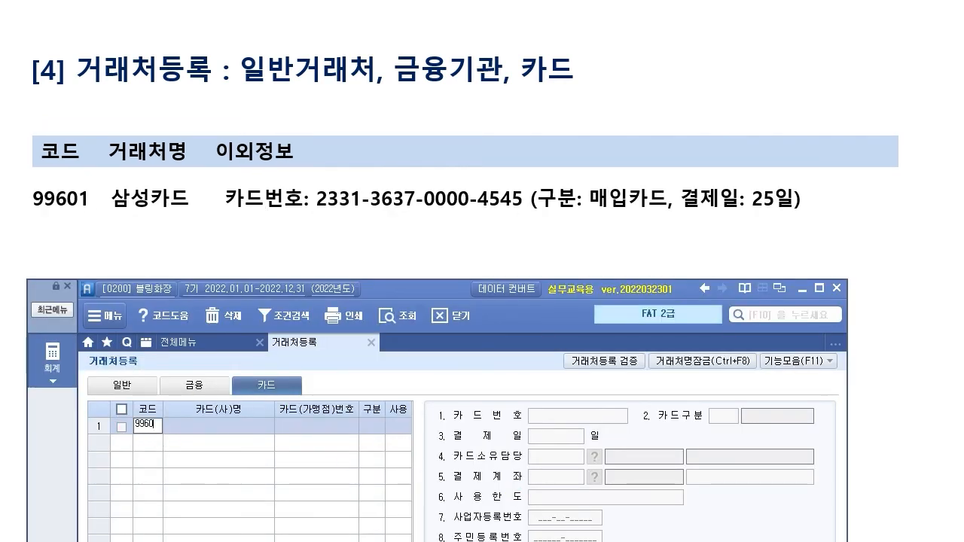
key(Return)
text(시)
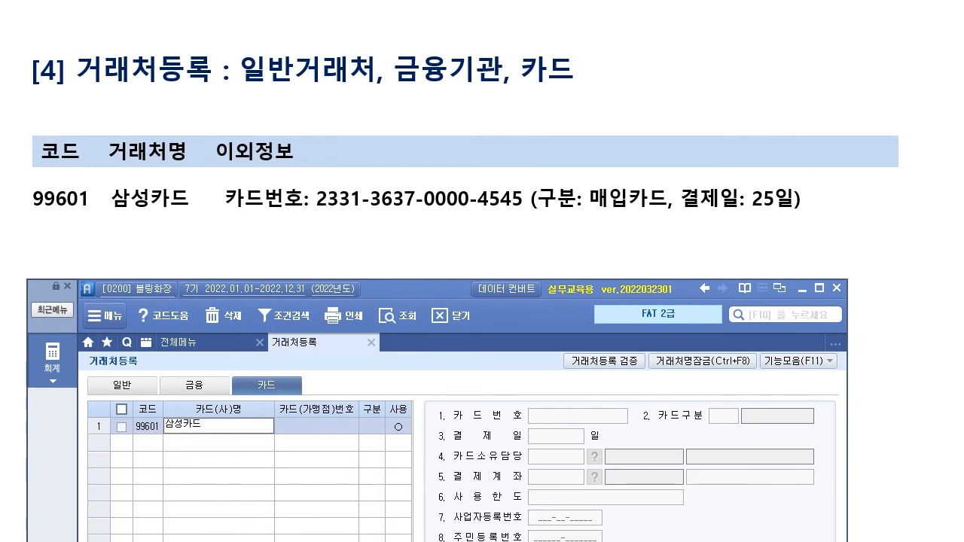
text(성카드)
key(Return)
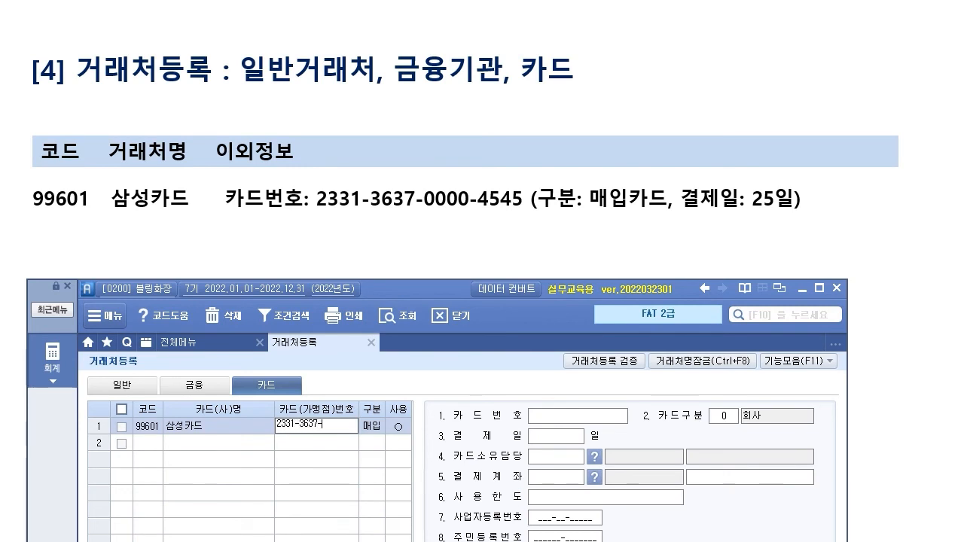
key(Return)
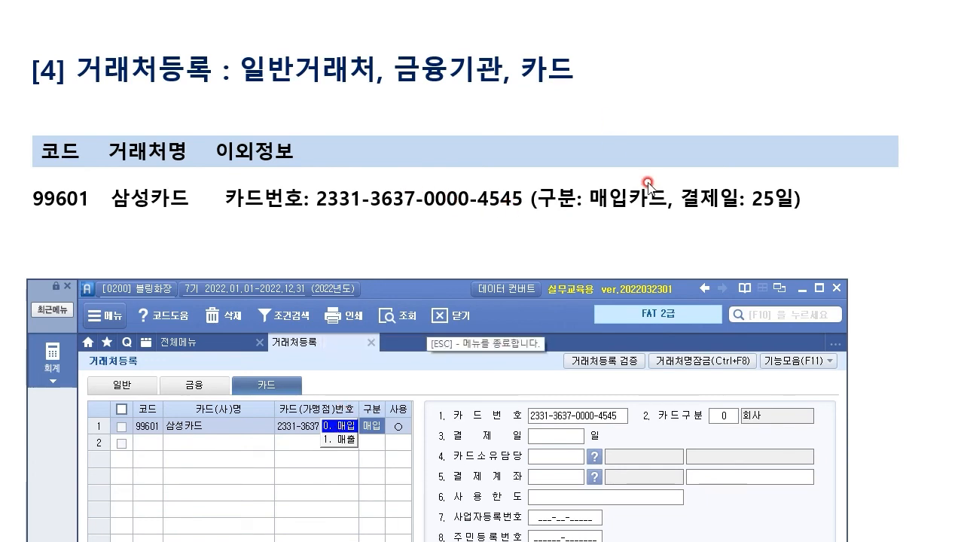
Step: Keep 구분 매입, 사용 ○ and 카드구분 0 회사, and set 결제일 to 25
click(338, 427)
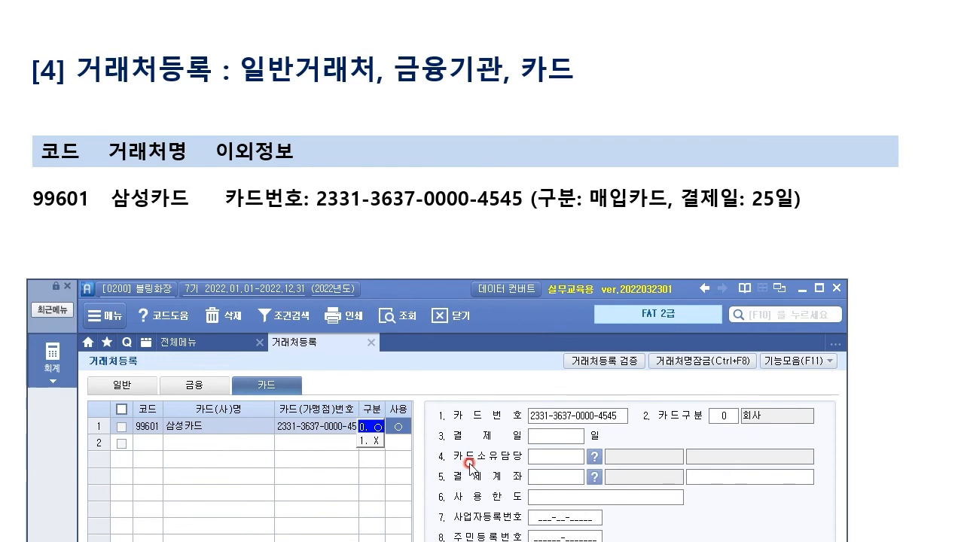
click(570, 441)
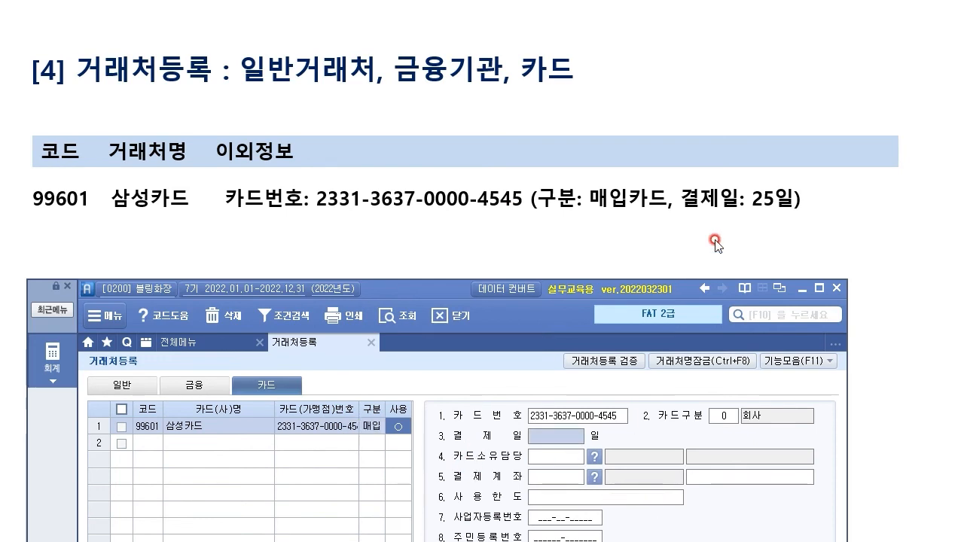
text(25)
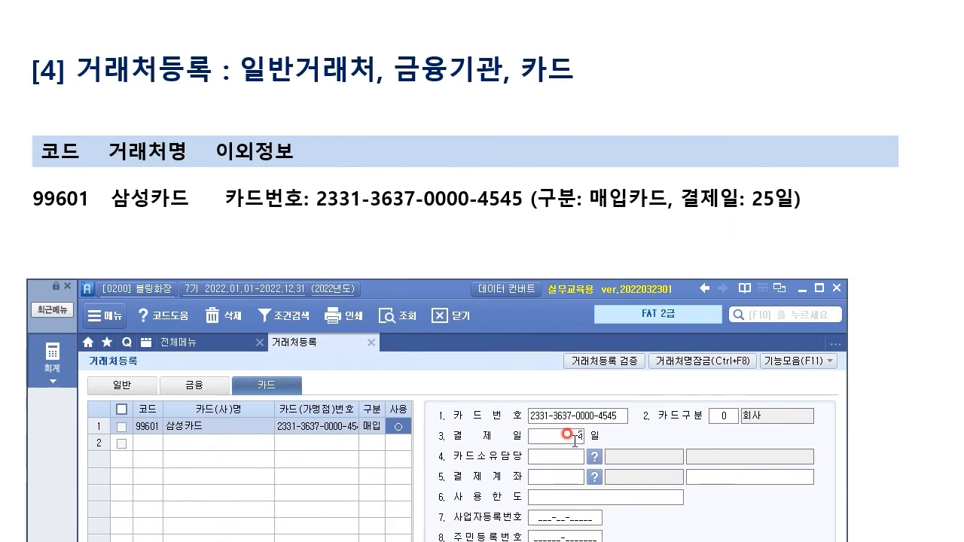
key(Return)
key(Return)
click(725, 416)
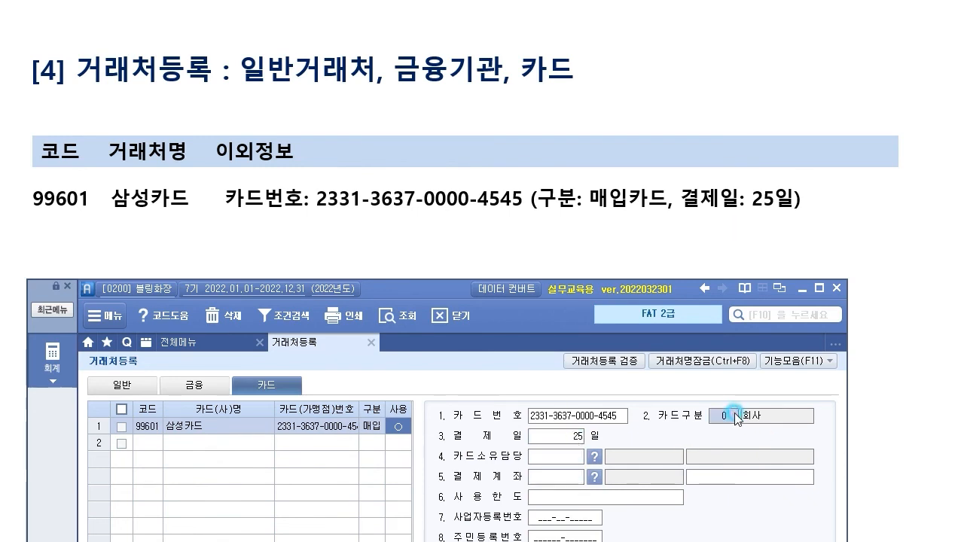
drag(459, 289, 461, 0)
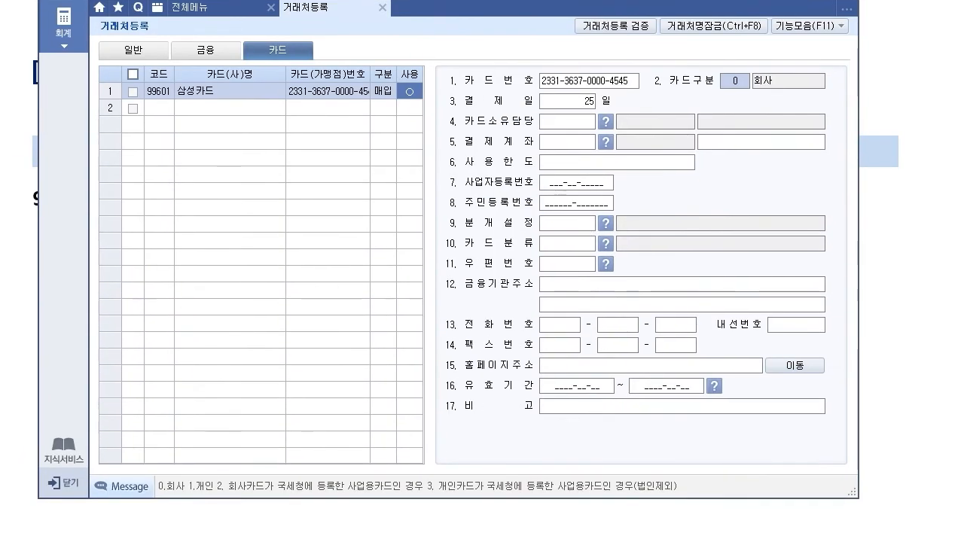
click(565, 110)
click(578, 161)
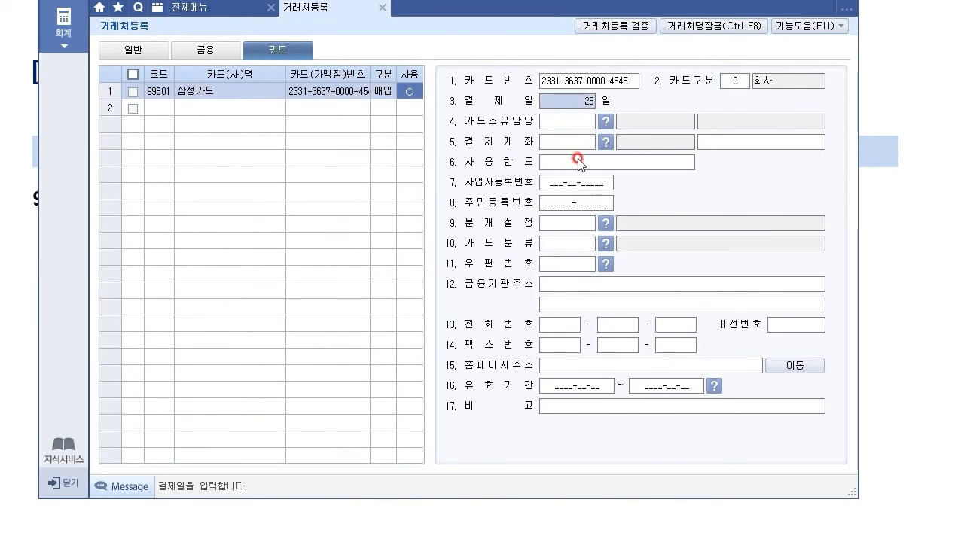
click(566, 120)
click(558, 143)
click(576, 164)
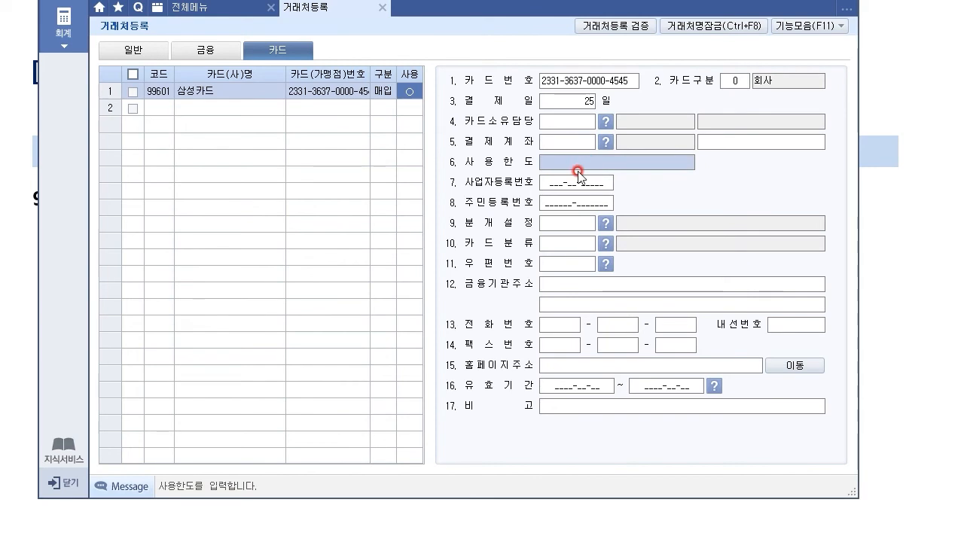
click(593, 85)
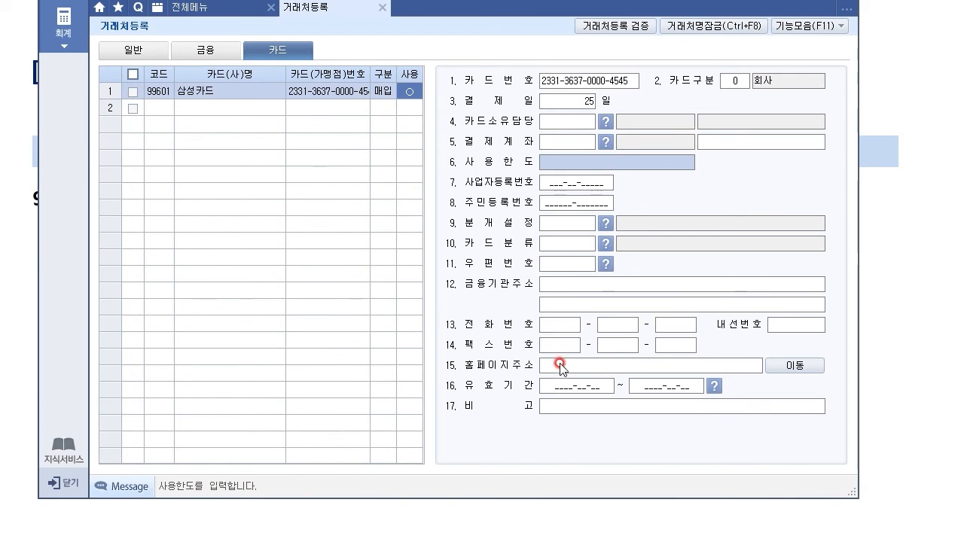
click(559, 385)
click(677, 386)
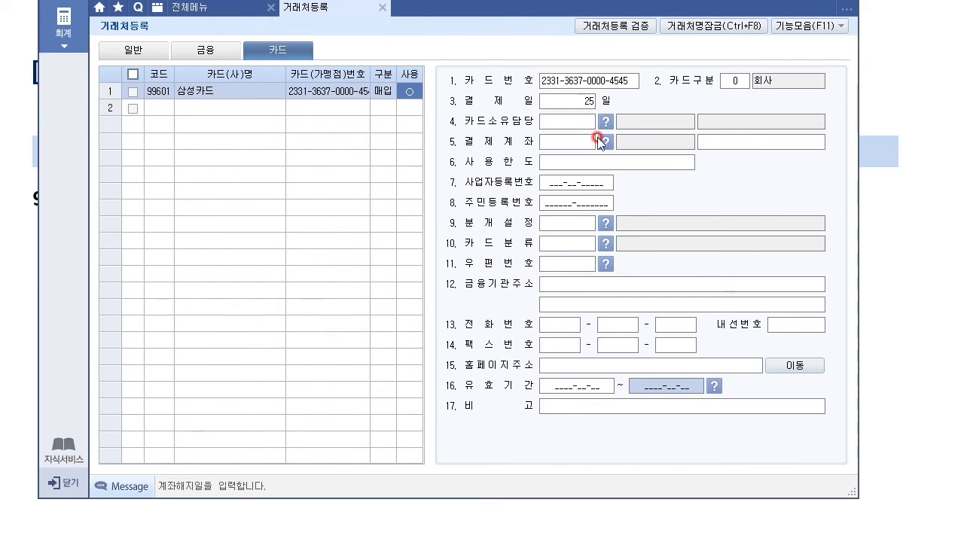
click(294, 59)
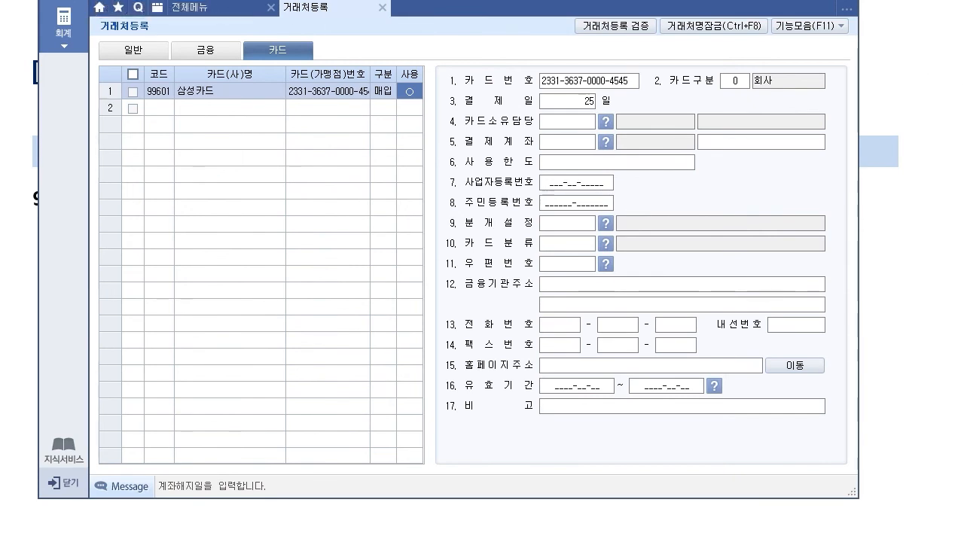
drag(461, 0, 479, 60)
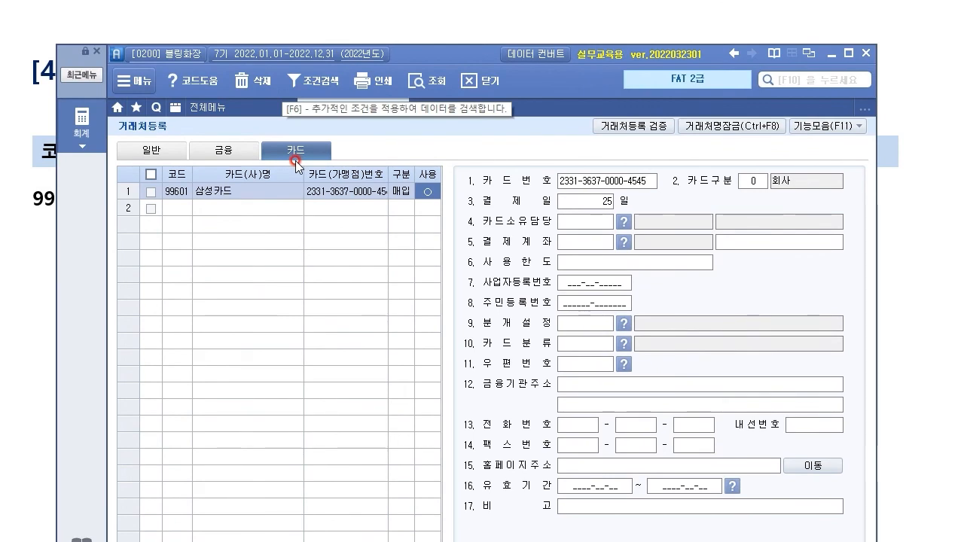
Step: Close the 거래처등록 tab, then open 계정과목및적요등록 under 기초정보관리, showing accounts from 101 현금
click(405, 114)
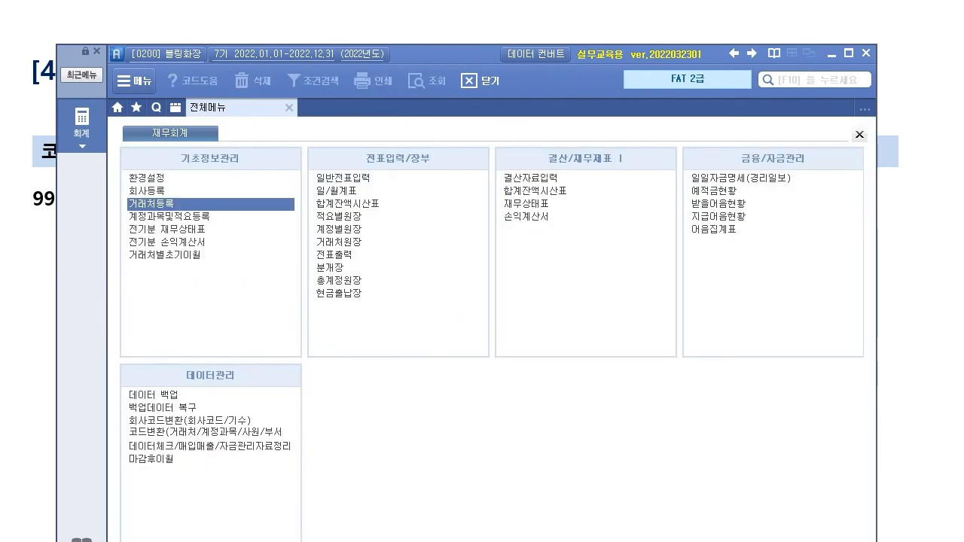
key(alt+Tab)
key(Right)
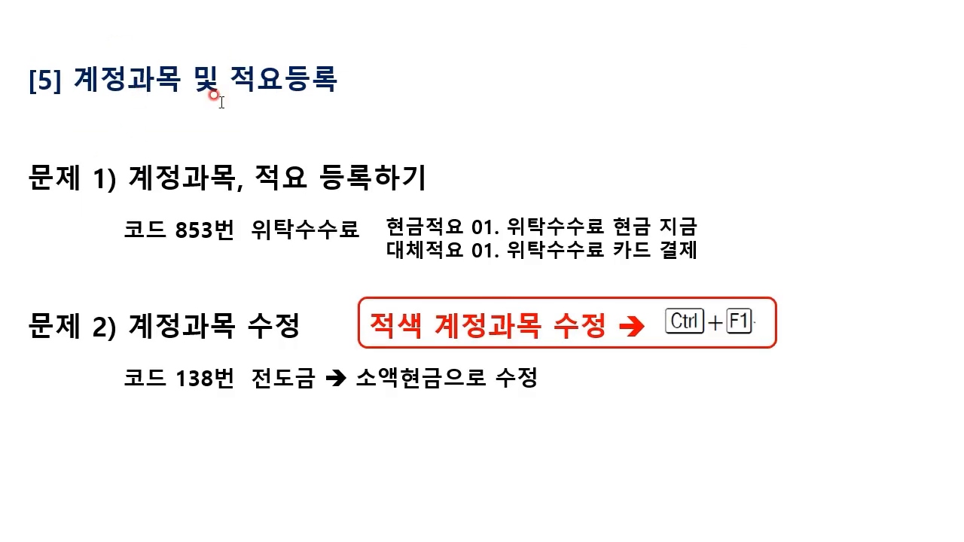
key(alt+Tab)
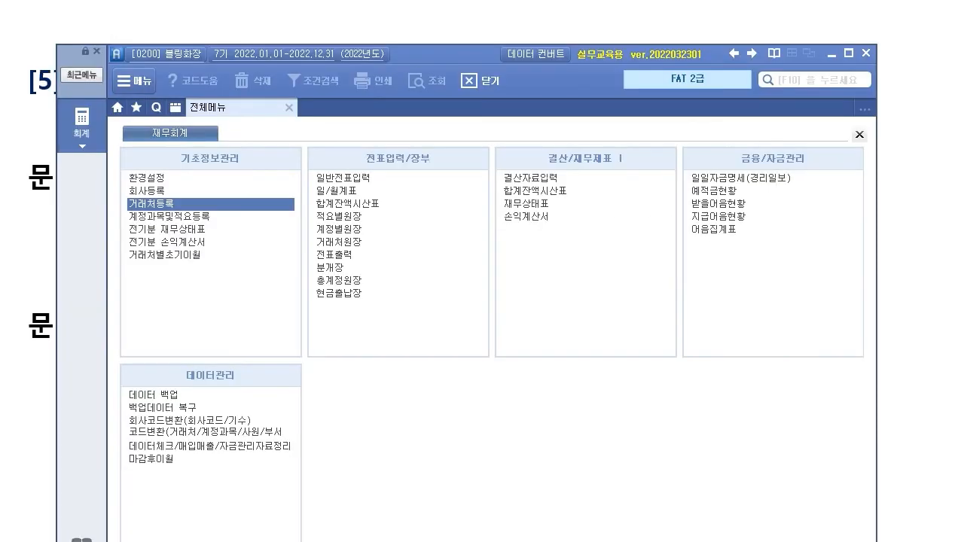
click(198, 218)
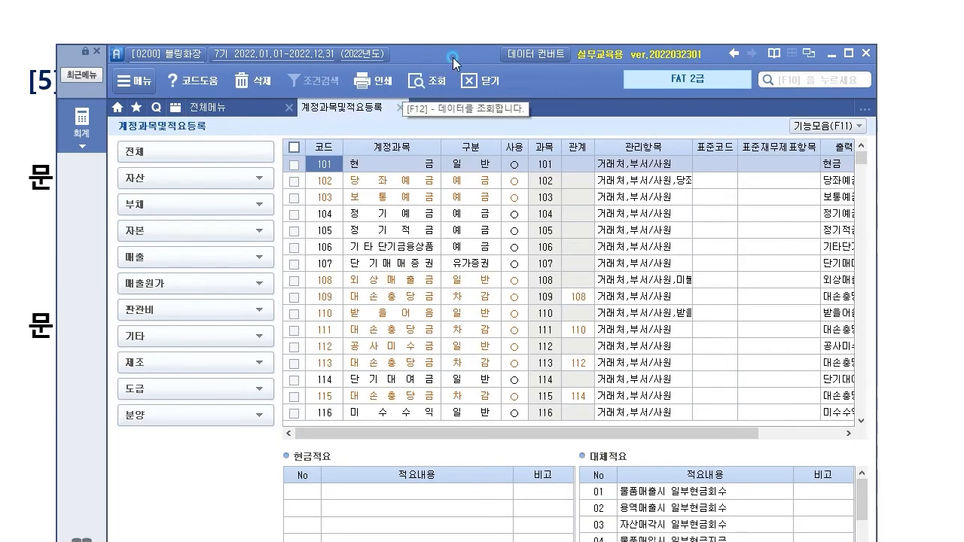
drag(453, 57, 420, 37)
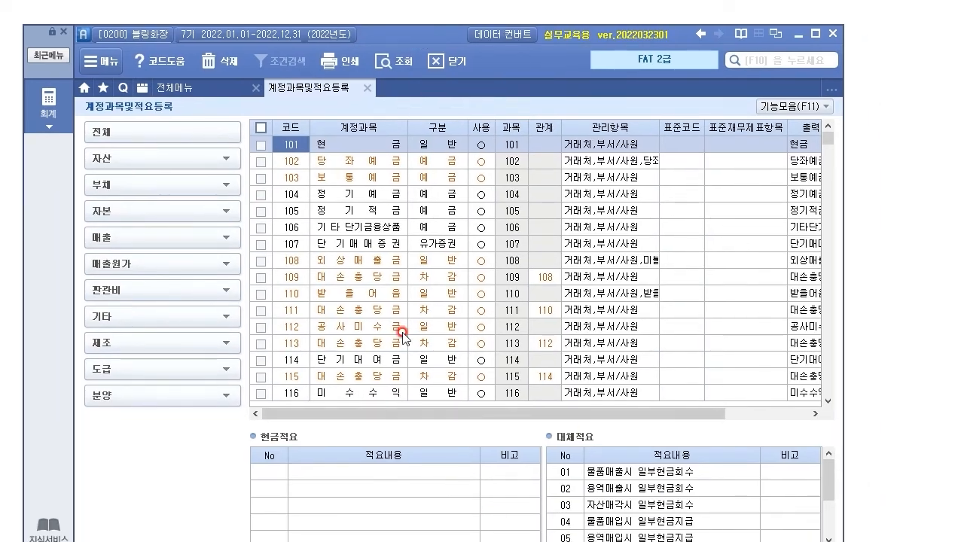
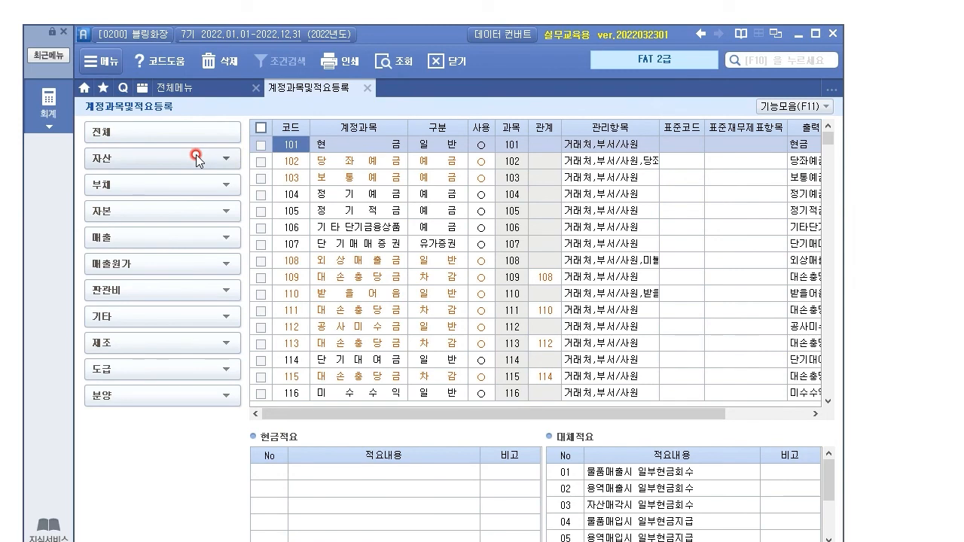
Step: Expand 자산 to show the 유동자산 and 비유동자산 code ranges
click(227, 161)
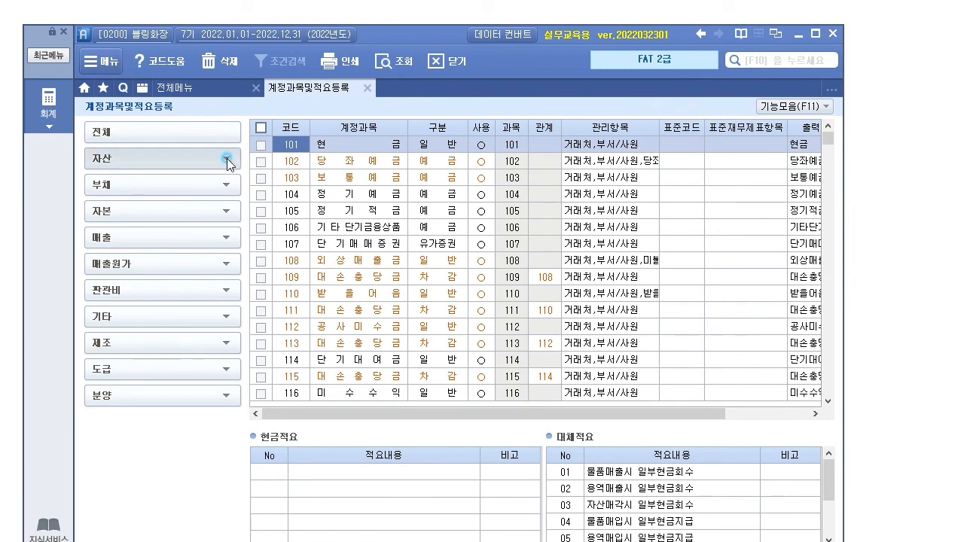
click(228, 161)
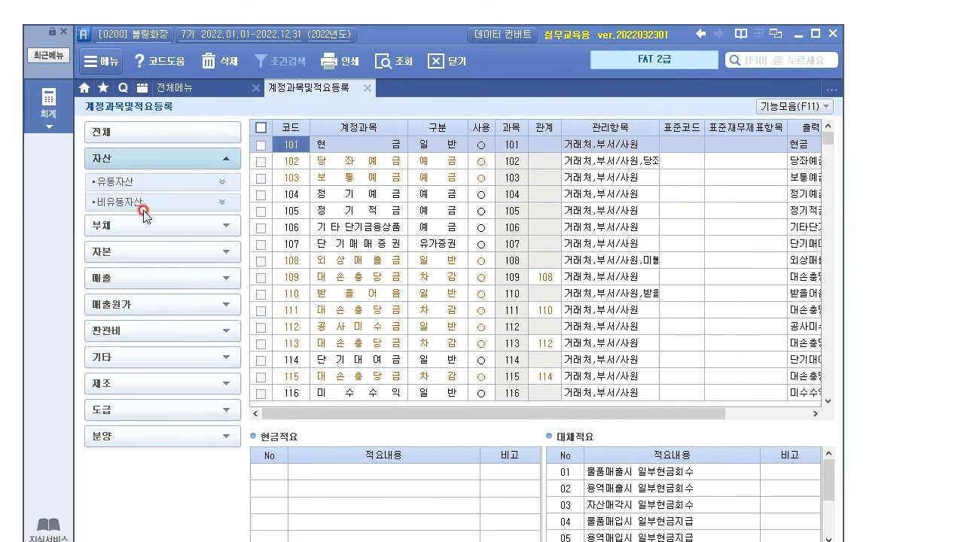
click(222, 187)
click(222, 242)
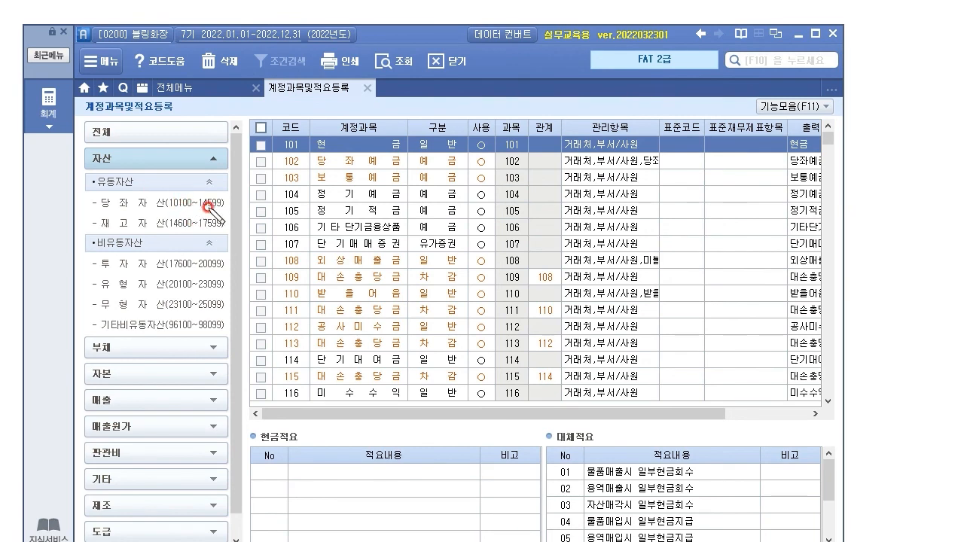
Step: Pen-annotate the asset groups and accounts 108–113, clear the marks, then list 재고자산 accounts
drag(173, 226, 181, 229)
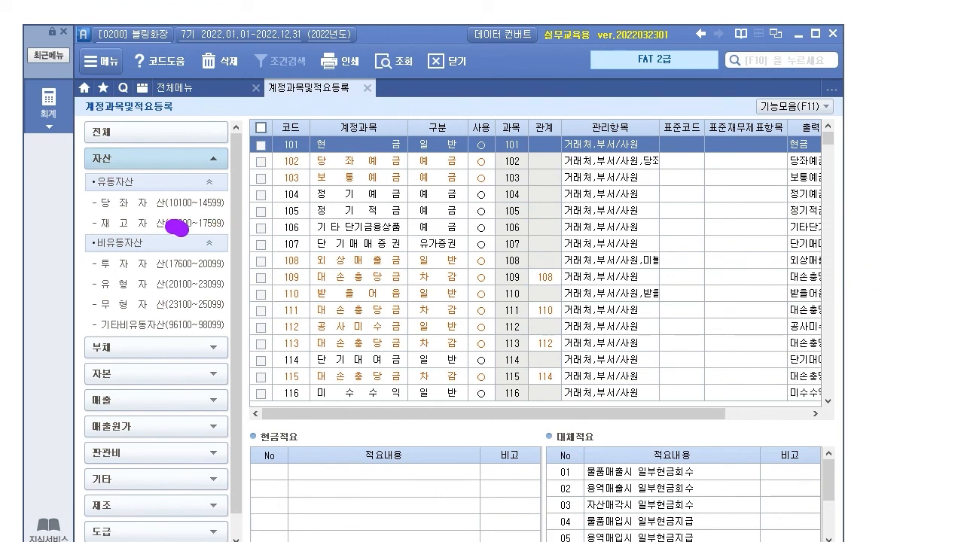
key(ctrl+z)
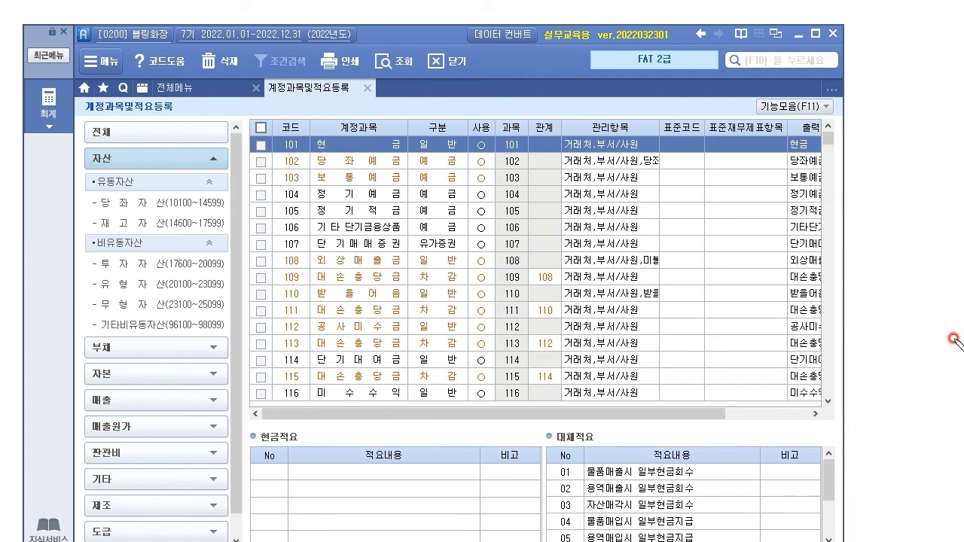
mouse_move(94, 186)
mouse_down()
mouse_move(92, 243)
mouse_move(79, 266)
mouse_move(103, 333)
mouse_up()
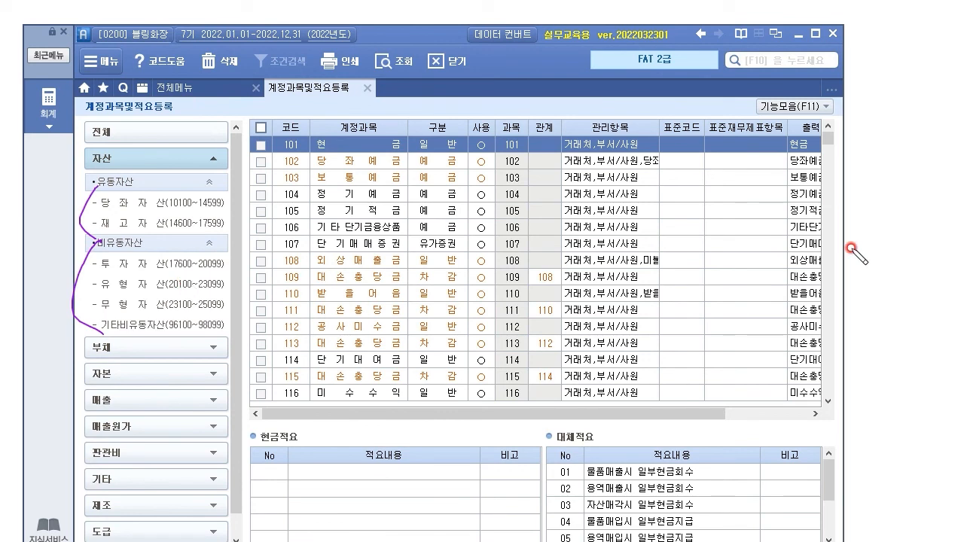
key(e)
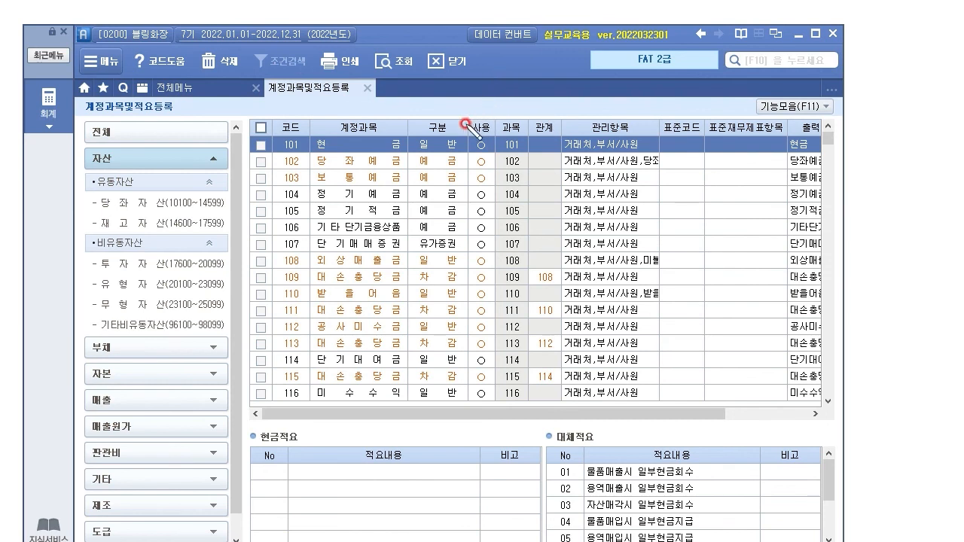
drag(277, 260, 278, 341)
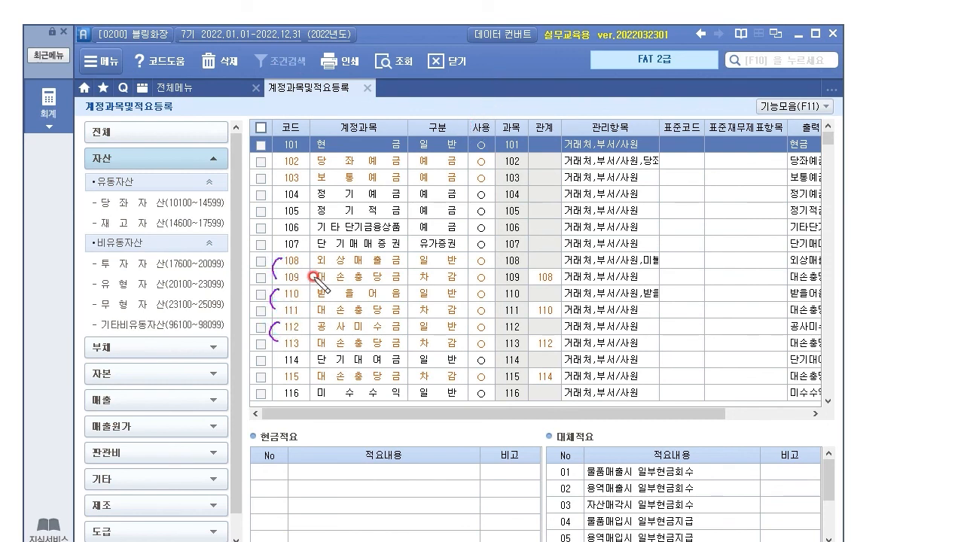
mouse_move(303, 260)
mouse_down()
mouse_move(307, 278)
mouse_move(338, 286)
mouse_move(537, 285)
mouse_up()
mouse_move(454, 287)
mouse_down()
mouse_move(459, 267)
mouse_move(401, 262)
mouse_move(440, 288)
mouse_move(463, 286)
mouse_up()
mouse_move(546, 140)
mouse_down()
mouse_move(548, 130)
mouse_move(556, 284)
mouse_move(565, 268)
mouse_move(546, 276)
mouse_move(529, 256)
mouse_move(531, 266)
mouse_up()
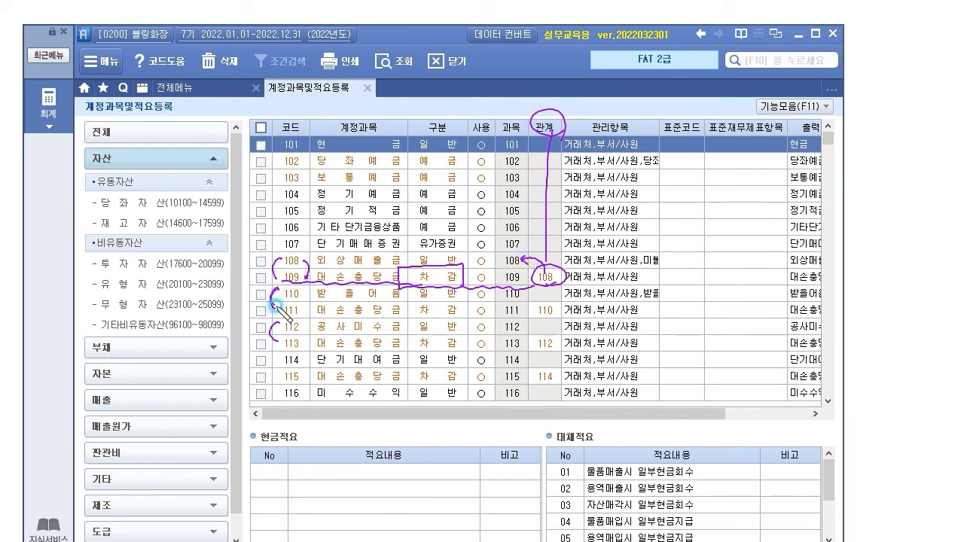
drag(275, 329, 279, 338)
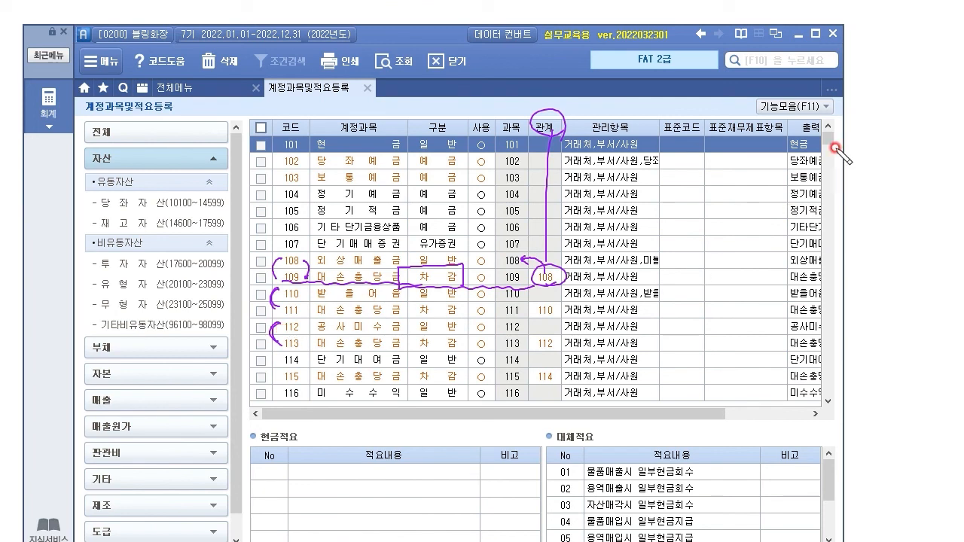
key(Escape)
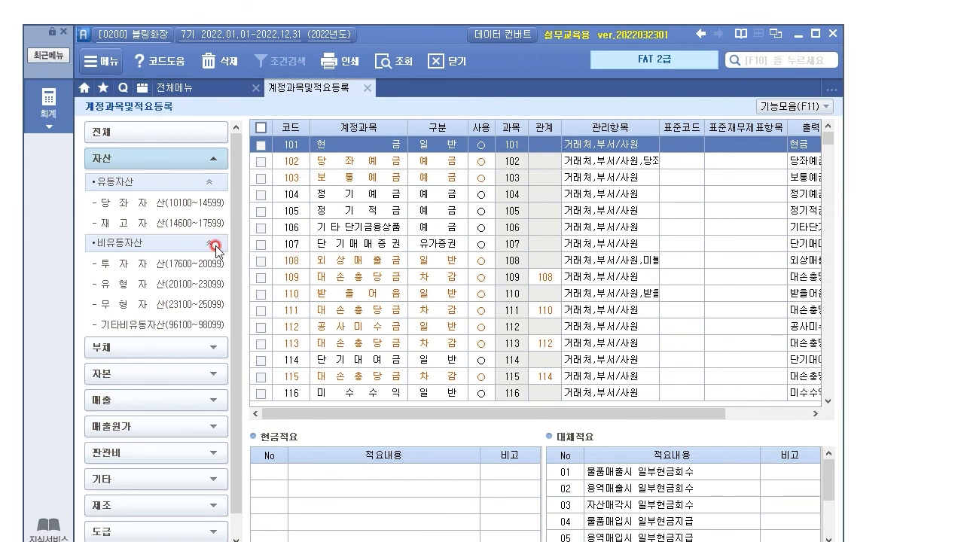
click(149, 224)
Step: Browse inventory accounts 146 상품, 제품 and 161 매입할인 with their 적요
click(140, 225)
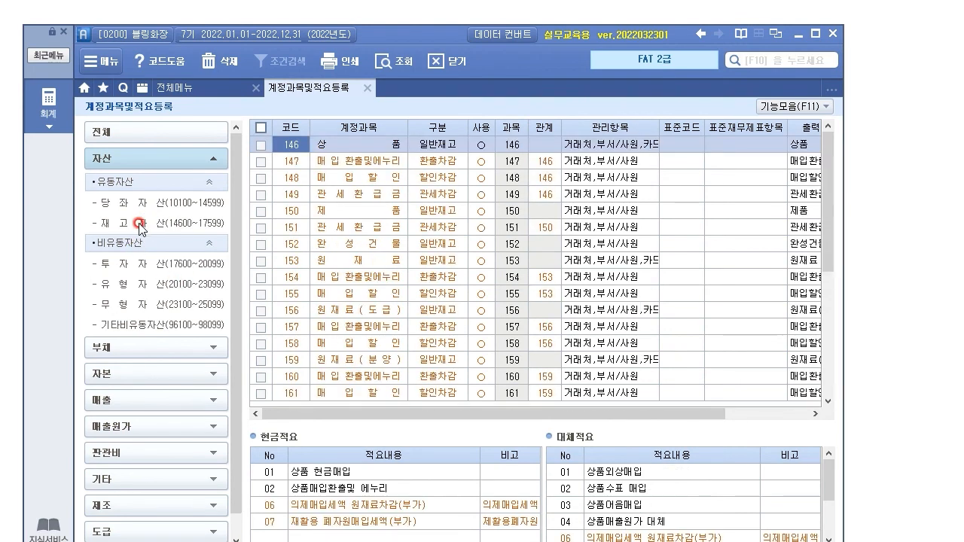
click(354, 143)
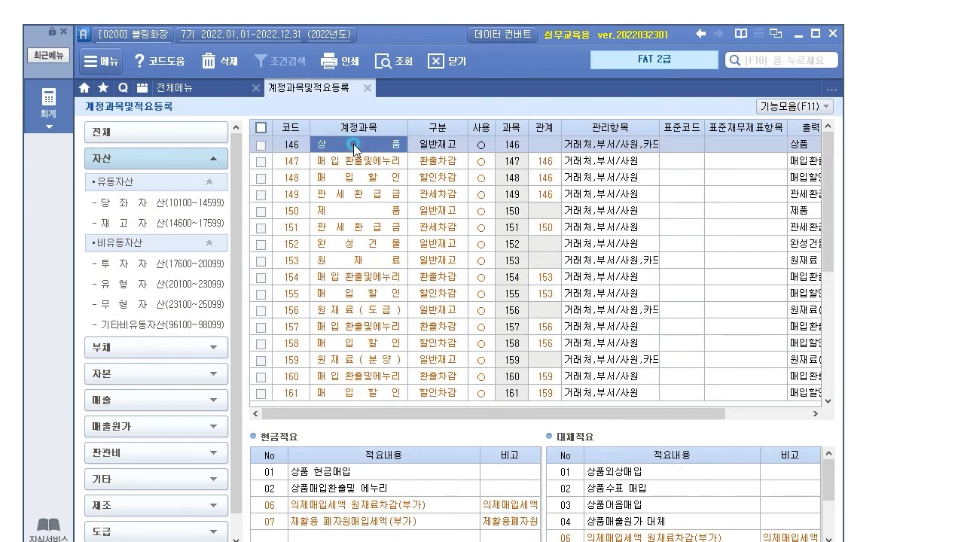
click(380, 212)
click(345, 388)
Step: List the 유형자산 accounts starting from 201 토지
click(213, 348)
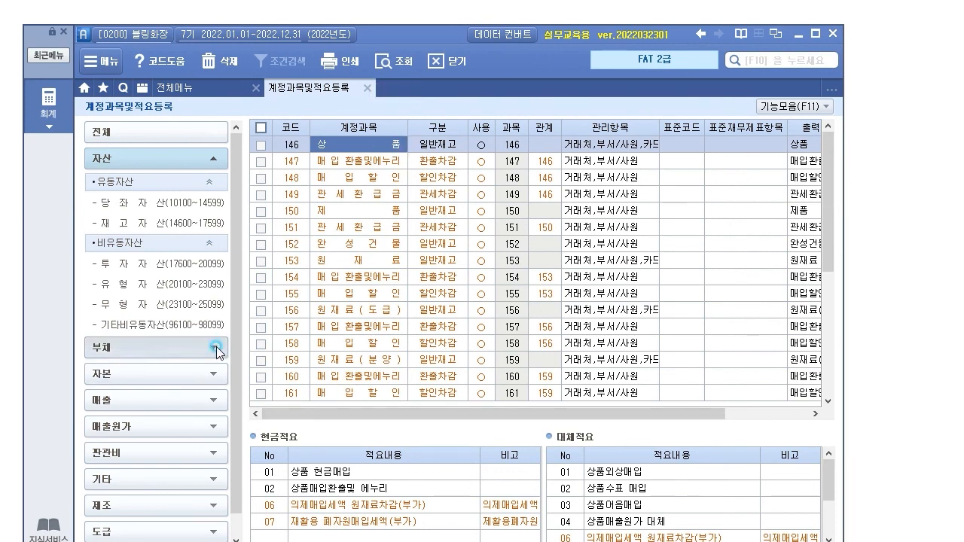
click(228, 158)
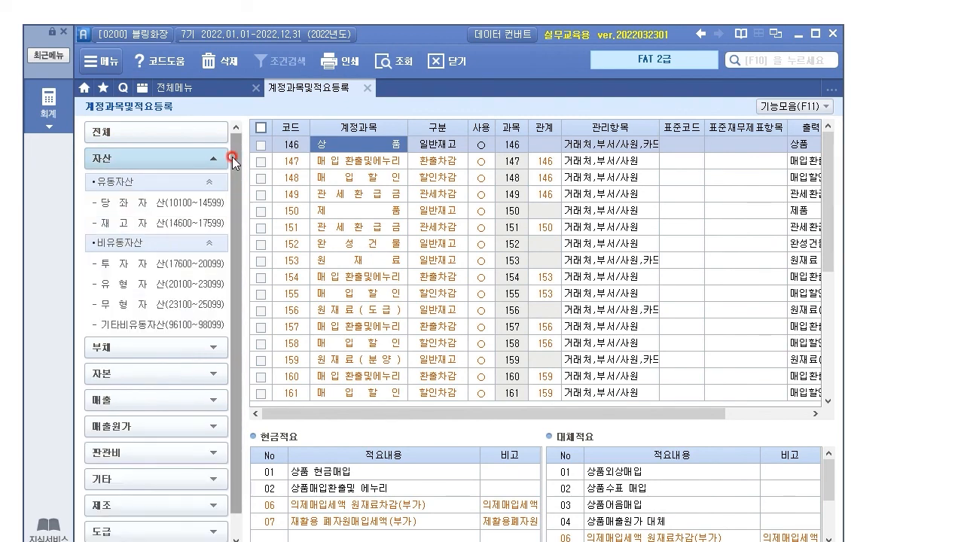
click(200, 284)
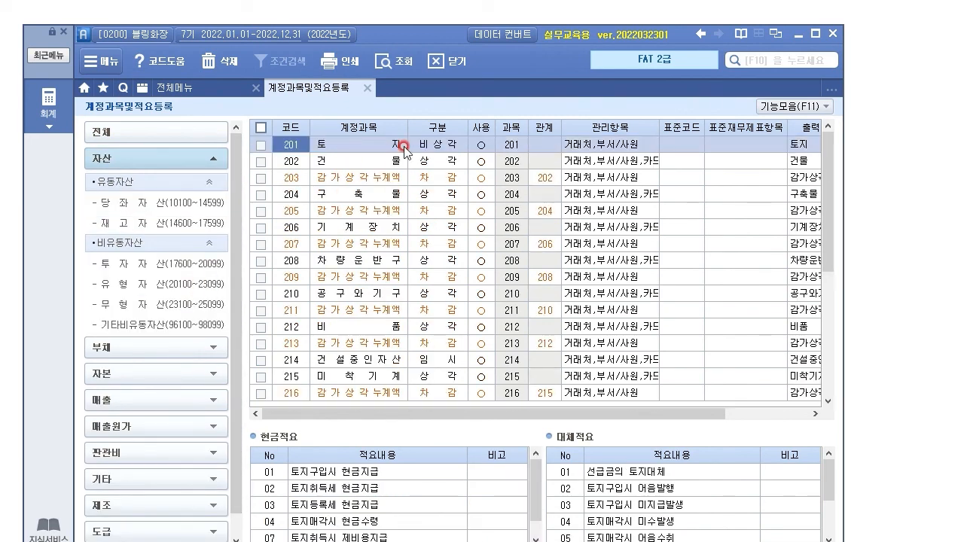
Step: Inspect 201 토지, 202 건물 and 203 감가상각누계액, comparing the 적요 of 202 and 203
click(440, 145)
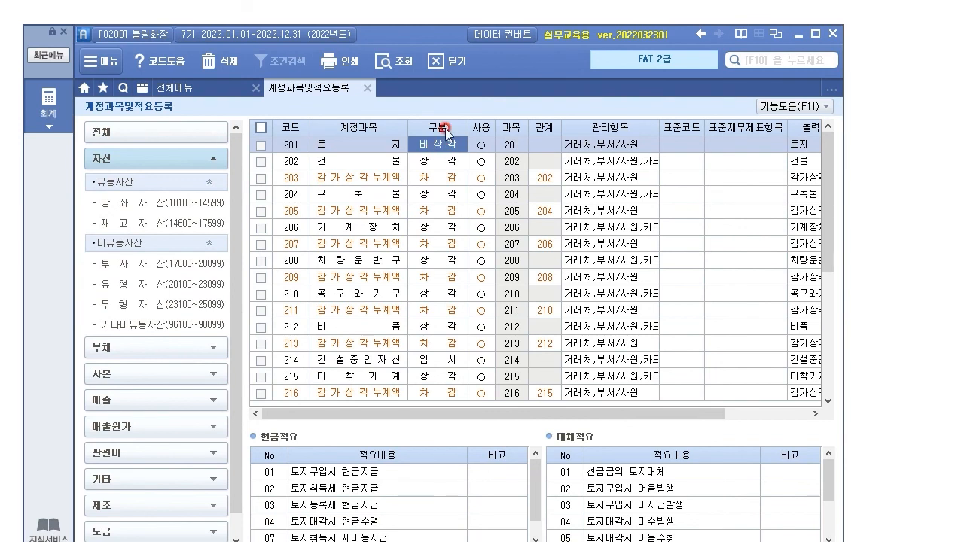
click(345, 162)
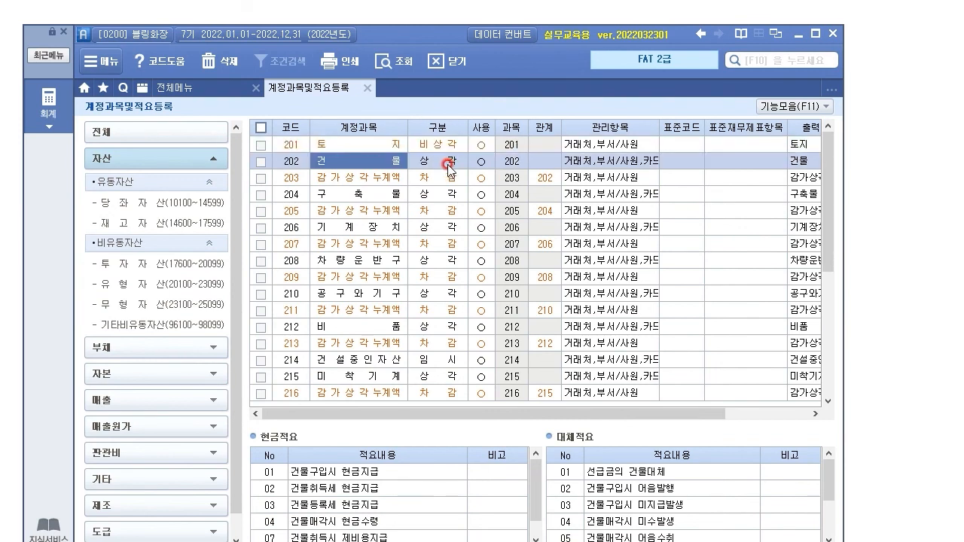
click(446, 165)
click(355, 179)
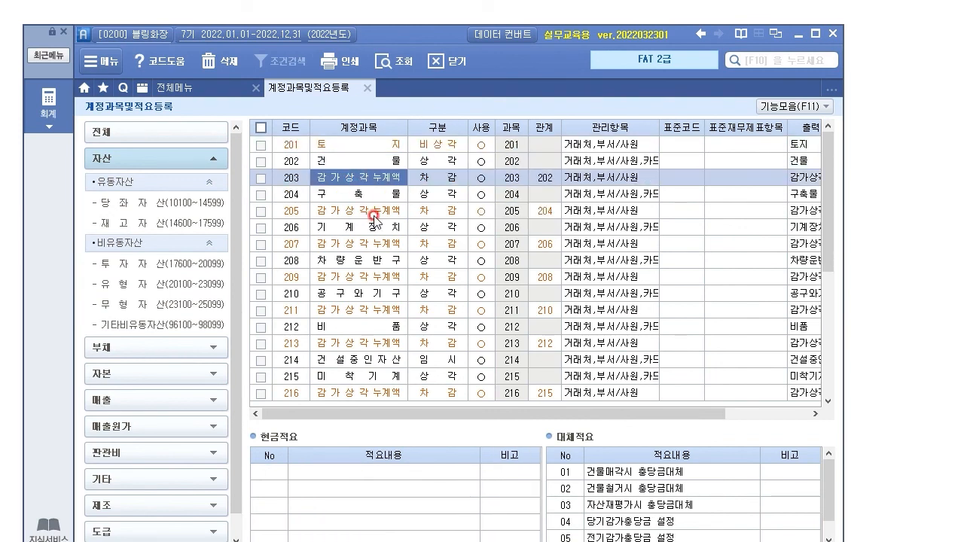
click(449, 179)
click(375, 180)
click(365, 162)
click(360, 179)
click(364, 164)
click(362, 180)
click(363, 165)
click(358, 179)
click(358, 165)
click(355, 179)
Step: Review accounts 204 구축물 through 207 감가상각누계액, then expand the 자본 category
click(362, 213)
click(360, 195)
click(362, 225)
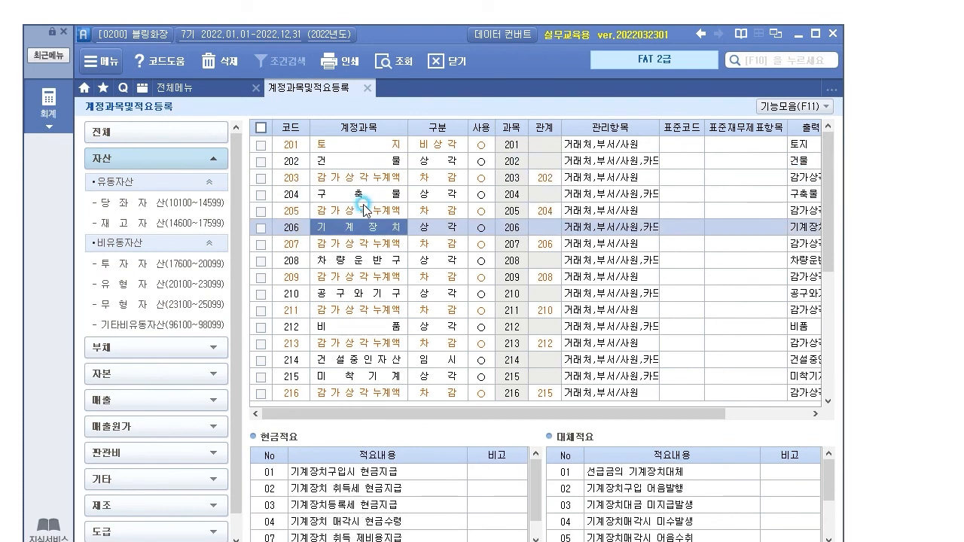
click(361, 196)
click(350, 245)
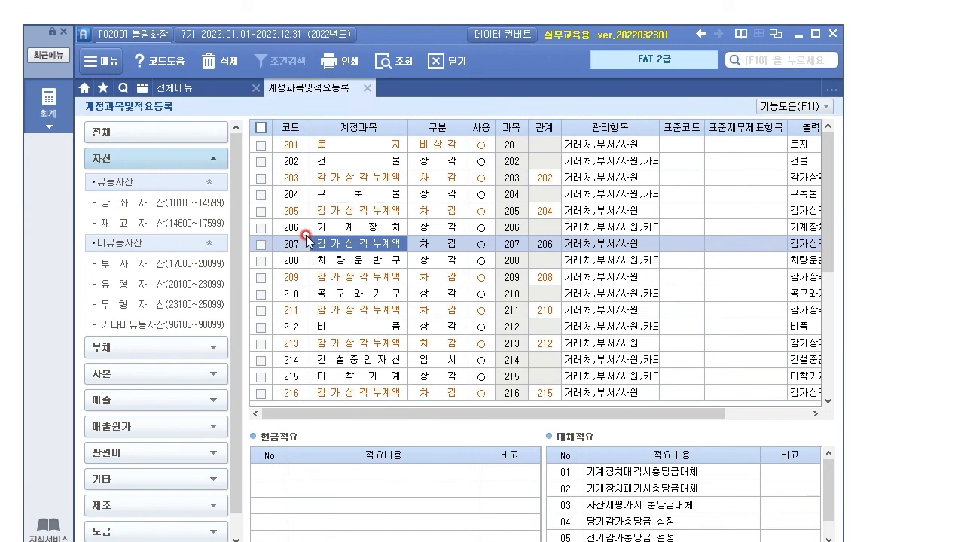
double_click(328, 227)
click(332, 243)
click(292, 228)
click(301, 245)
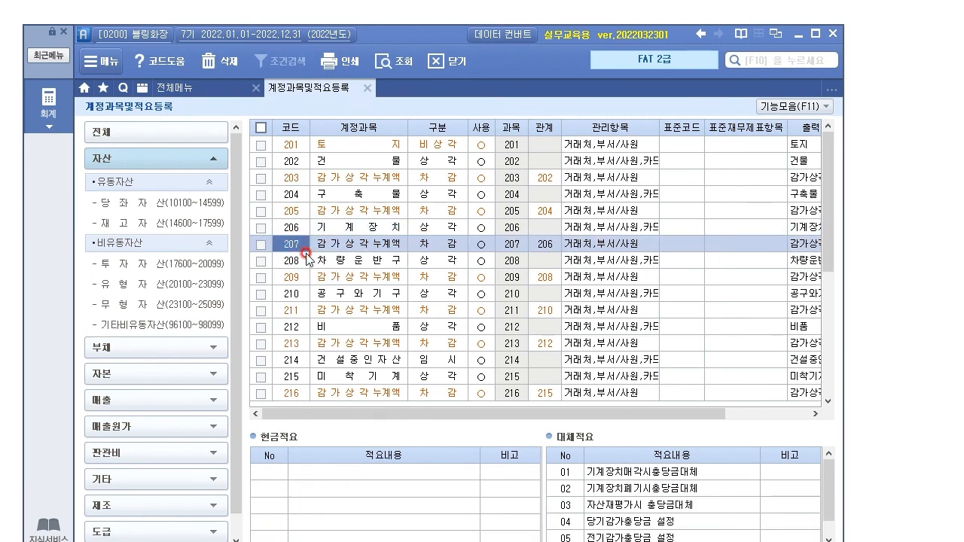
click(201, 375)
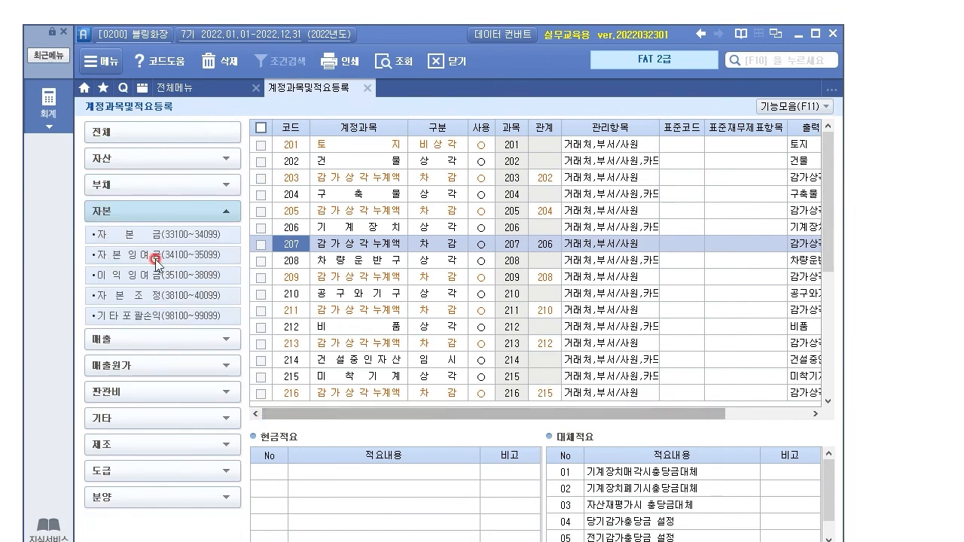
Step: List capital 331–340, sales 401–416 and cost-of-sales 451–466 accounts, viewing 상품매출 and 상품매출원가
click(159, 234)
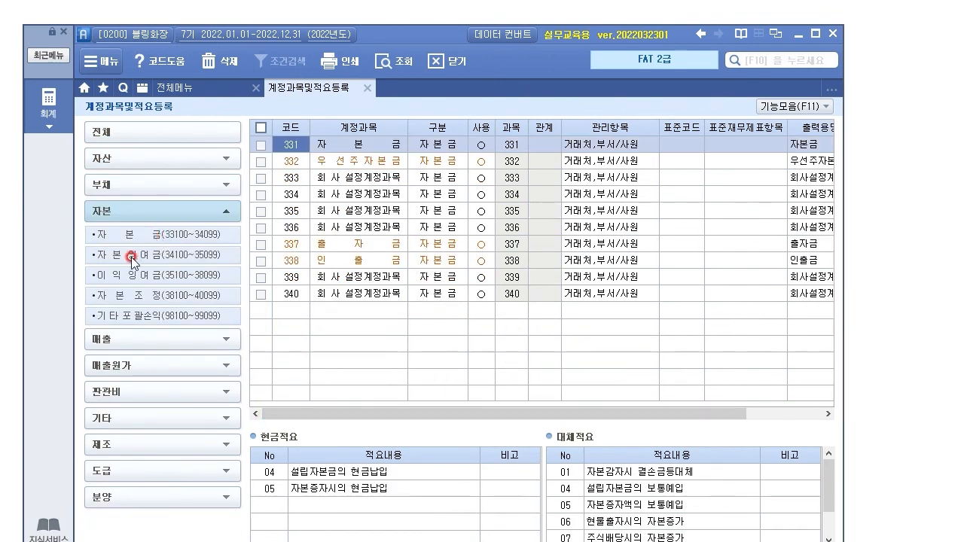
click(119, 341)
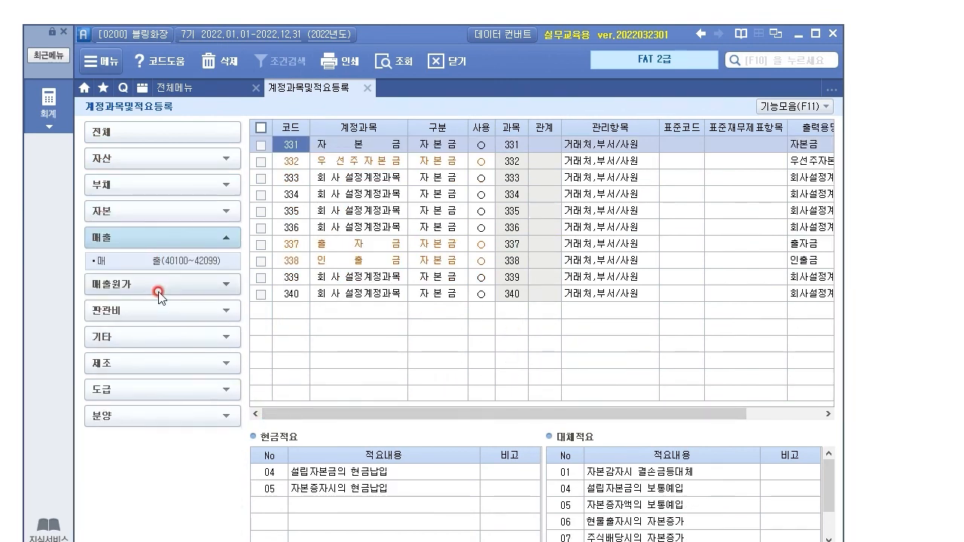
click(189, 263)
click(376, 145)
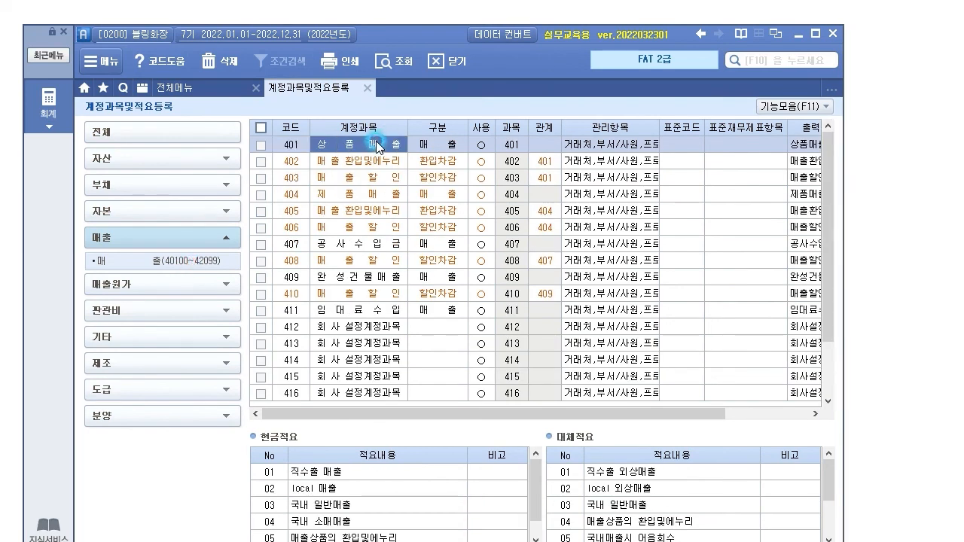
click(108, 275)
click(122, 292)
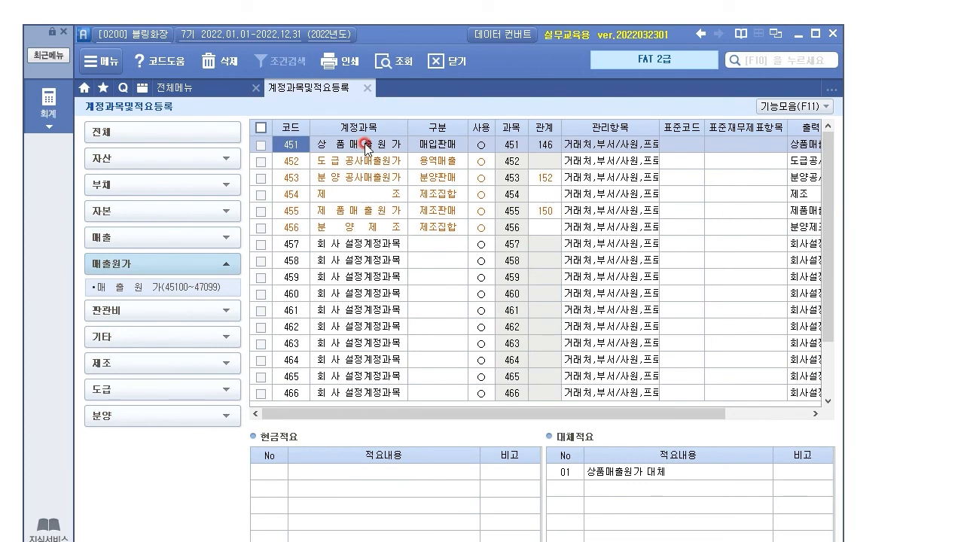
click(365, 143)
Step: List expense accounts 801–816 and step through 급여, 803 상여금, 804 제수당 and 805 잡급
click(123, 311)
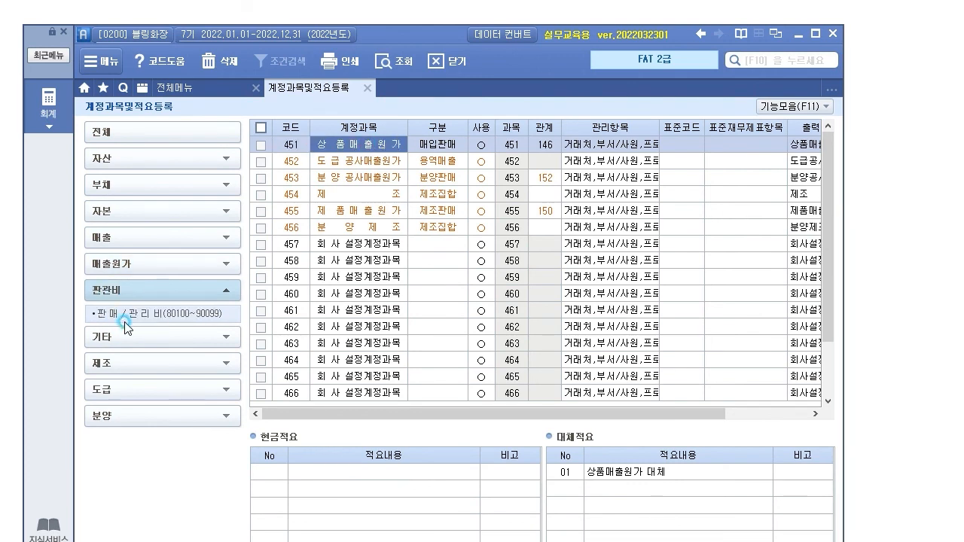
click(125, 315)
click(358, 144)
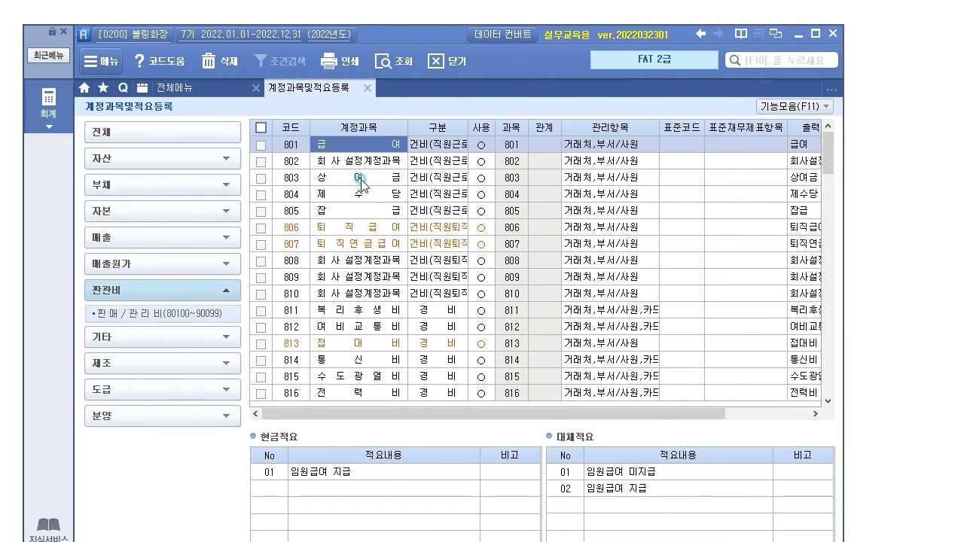
click(361, 180)
click(363, 196)
click(363, 210)
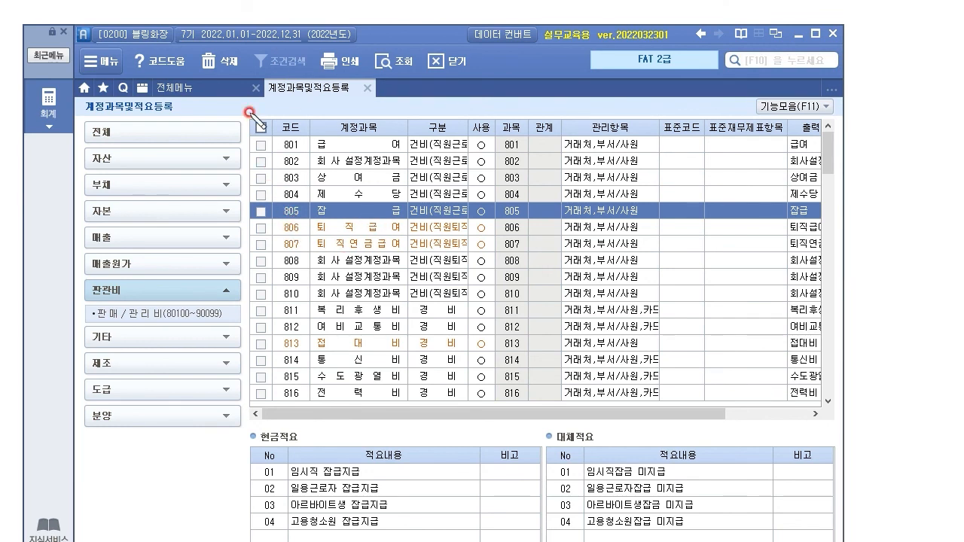
Step: Annotate 805 잡급 and its 현금적요/대체적요 entries like 일용근로자 잡급지급, then clear the ink
drag(180, 106, 166, 121)
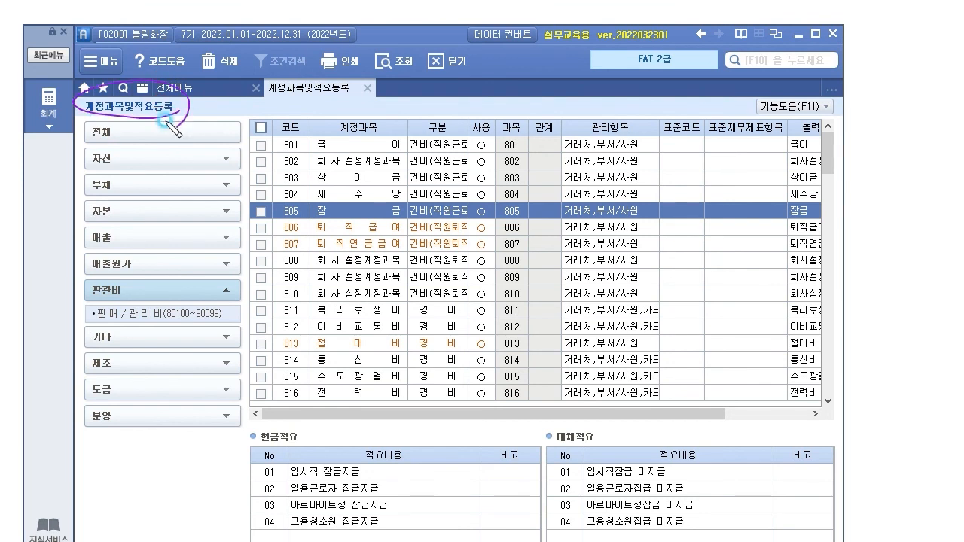
drag(290, 219, 488, 226)
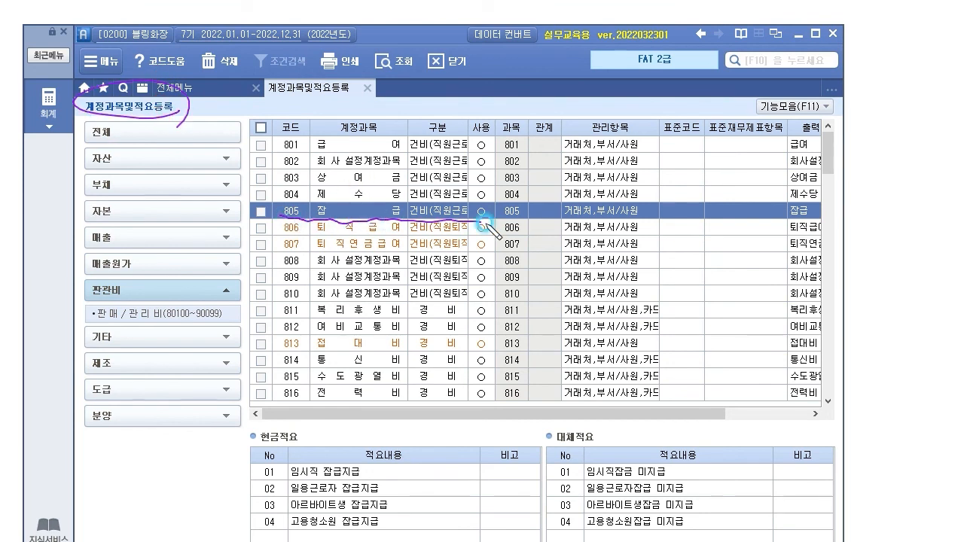
drag(369, 208, 356, 434)
drag(298, 446, 285, 470)
drag(614, 456, 587, 468)
click(676, 501)
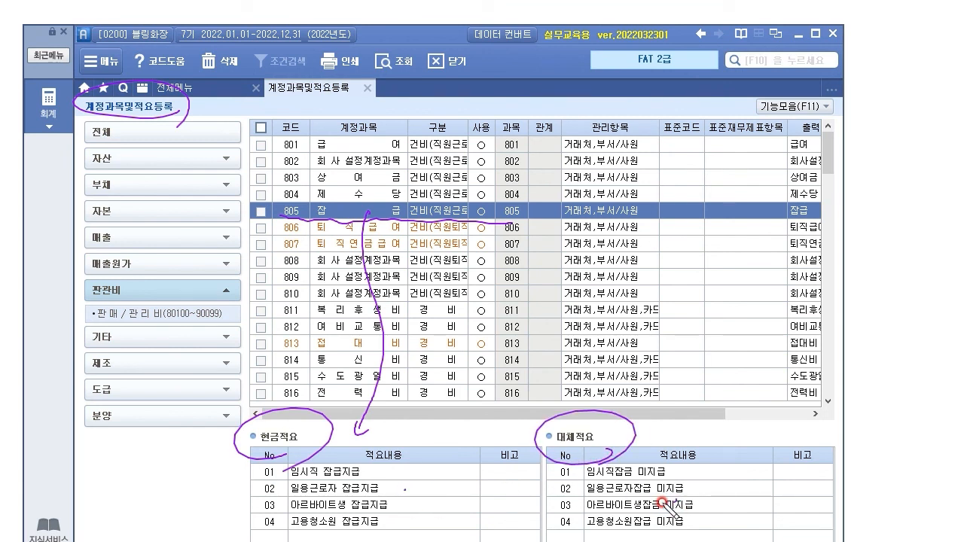
drag(415, 485, 420, 480)
drag(364, 212, 362, 217)
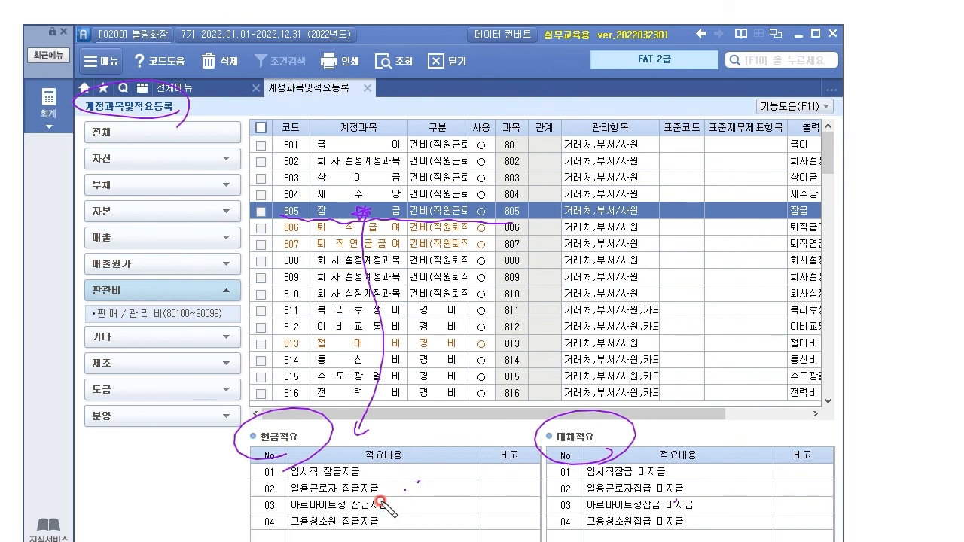
drag(390, 486, 401, 481)
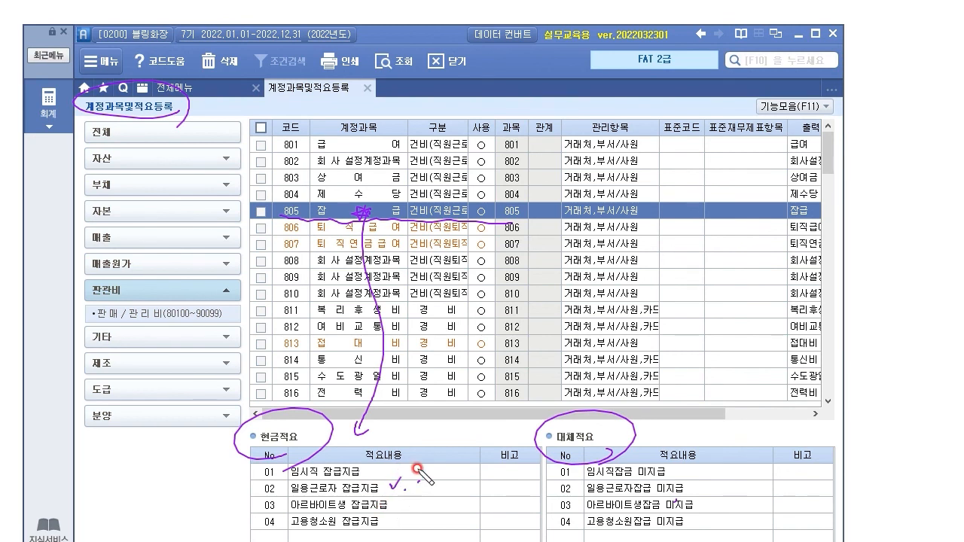
drag(400, 514, 411, 509)
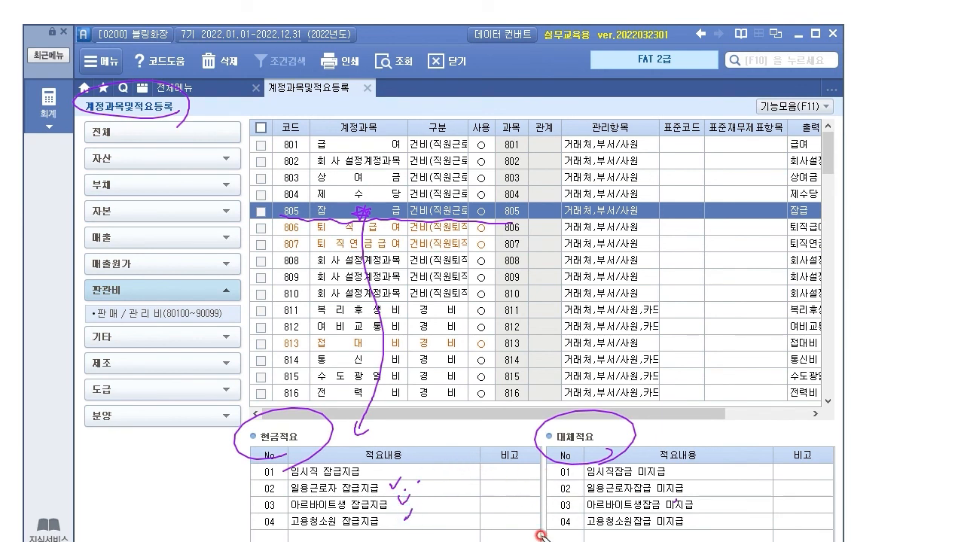
drag(251, 443, 242, 539)
drag(580, 445, 561, 537)
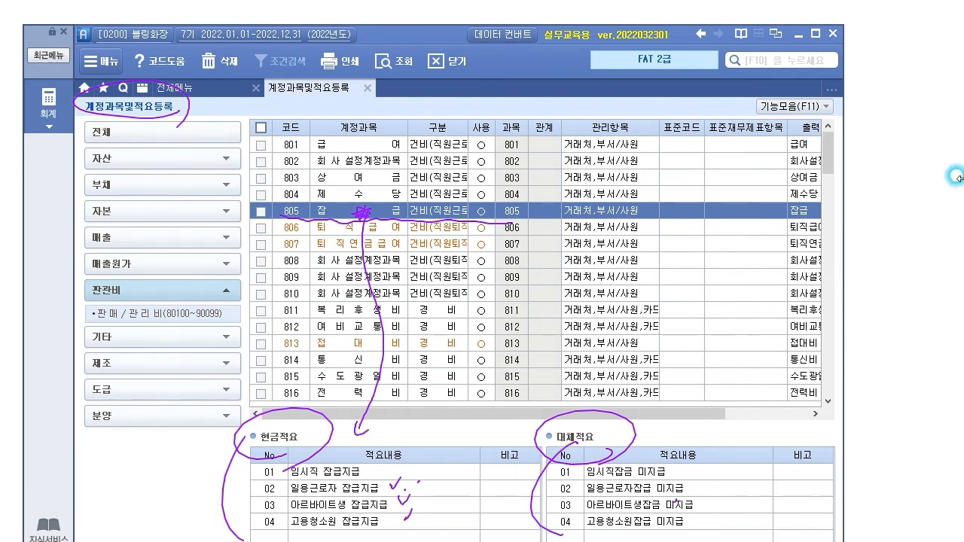
key(Escape)
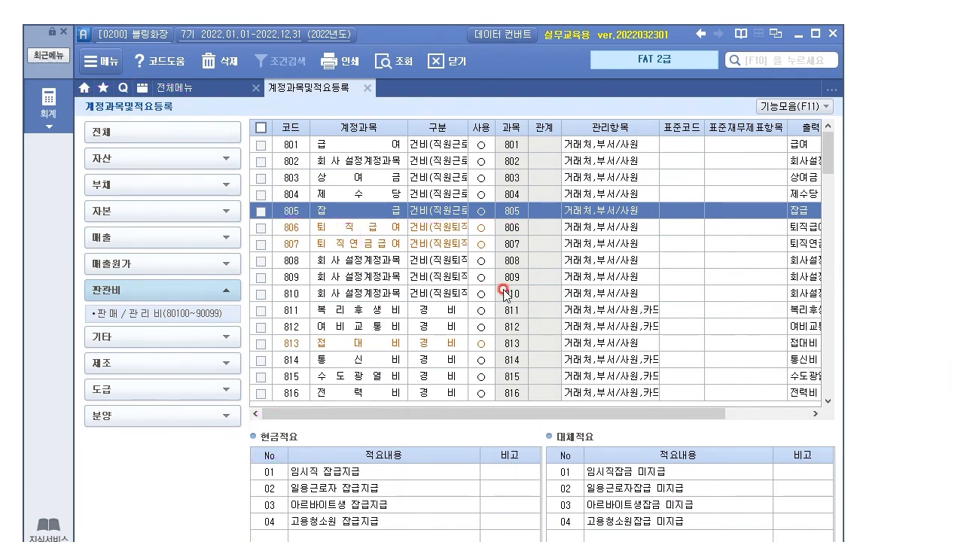
Step: Check account 812's 적요, then select 817 세금과공과금
click(337, 340)
click(336, 323)
scroll(339, 345, down, 5)
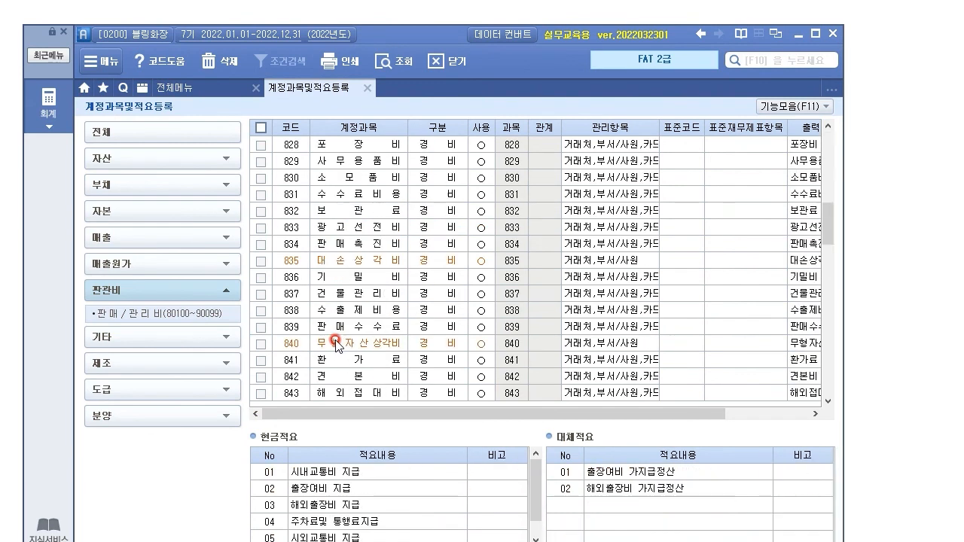
scroll(354, 224, up, 3)
scroll(352, 220, up, 3)
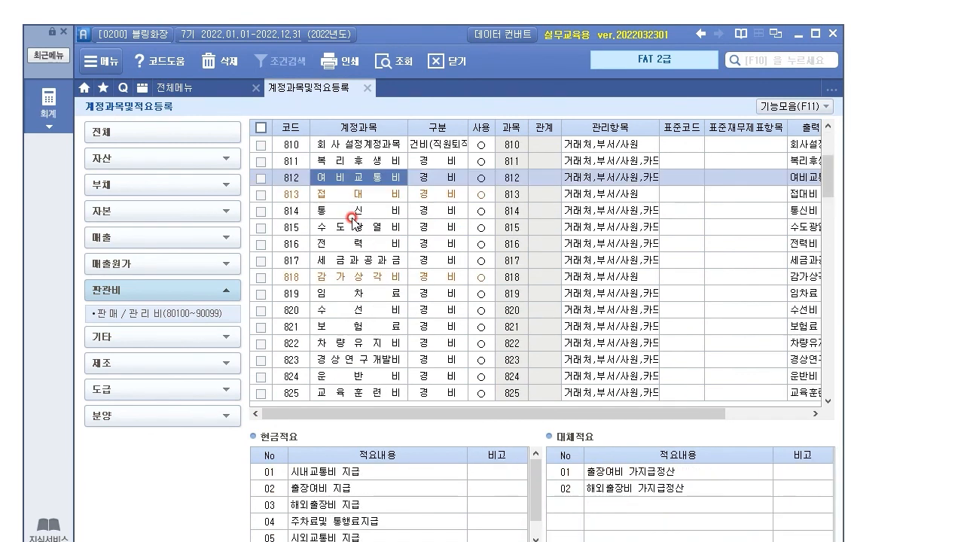
click(327, 262)
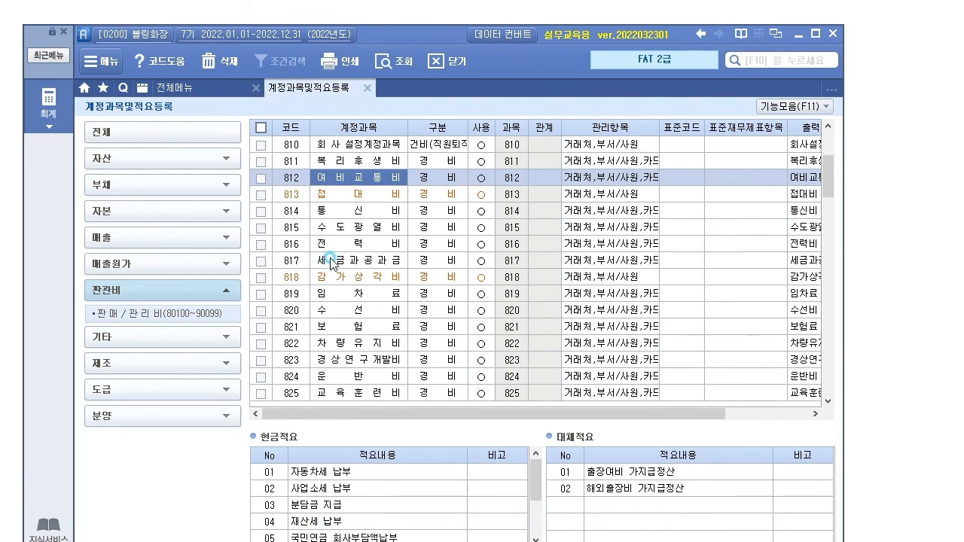
Step: Browse 817's cash 적요, including 인지구입대금 납부 and 국민연금 회사부담액납부
drag(536, 479, 577, 457)
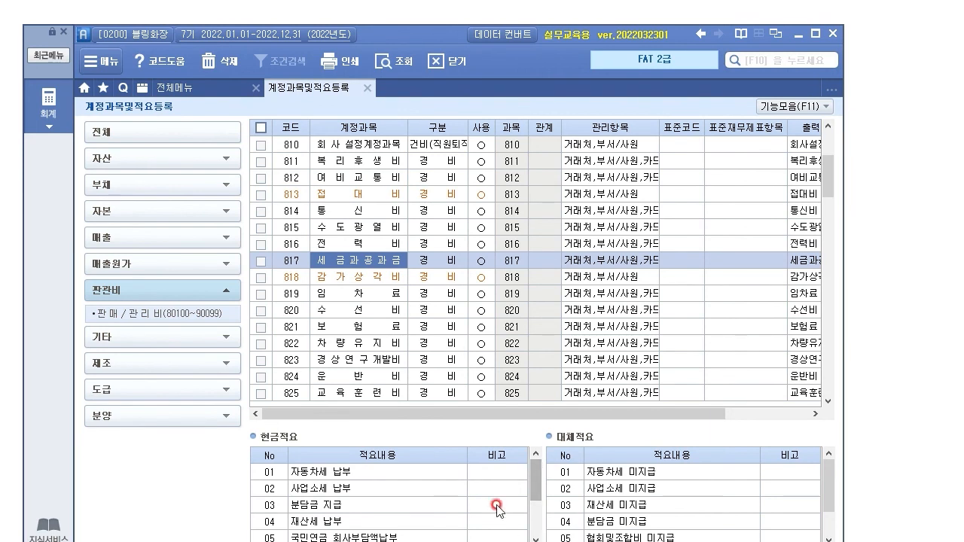
drag(535, 482, 544, 506)
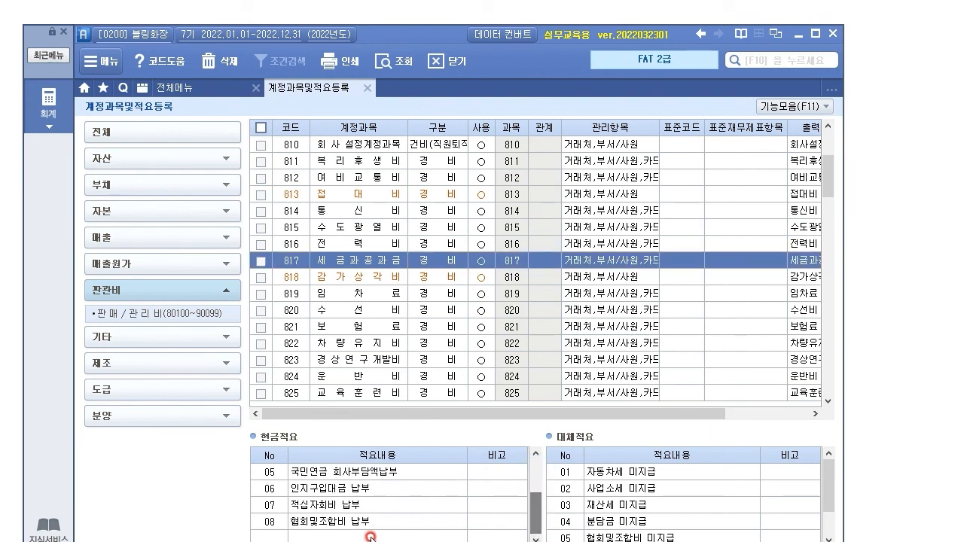
scroll(366, 486, up, 2)
scroll(369, 489, down, 2)
click(368, 488)
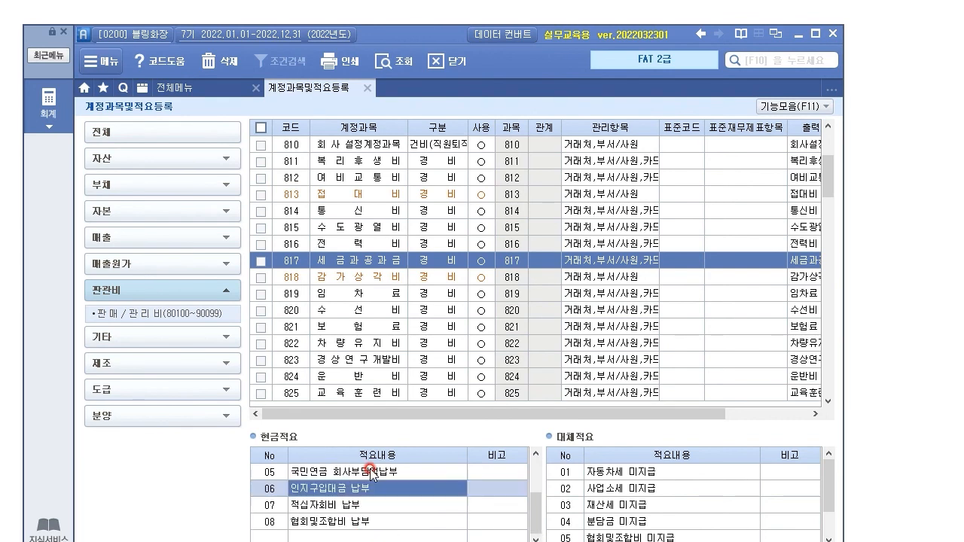
click(344, 488)
click(359, 473)
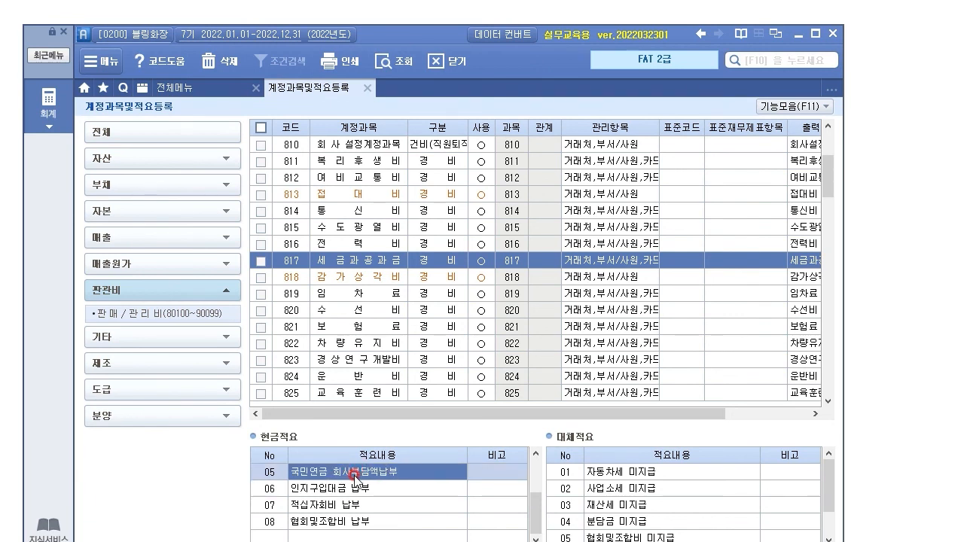
click(532, 521)
click(759, 270)
click(363, 260)
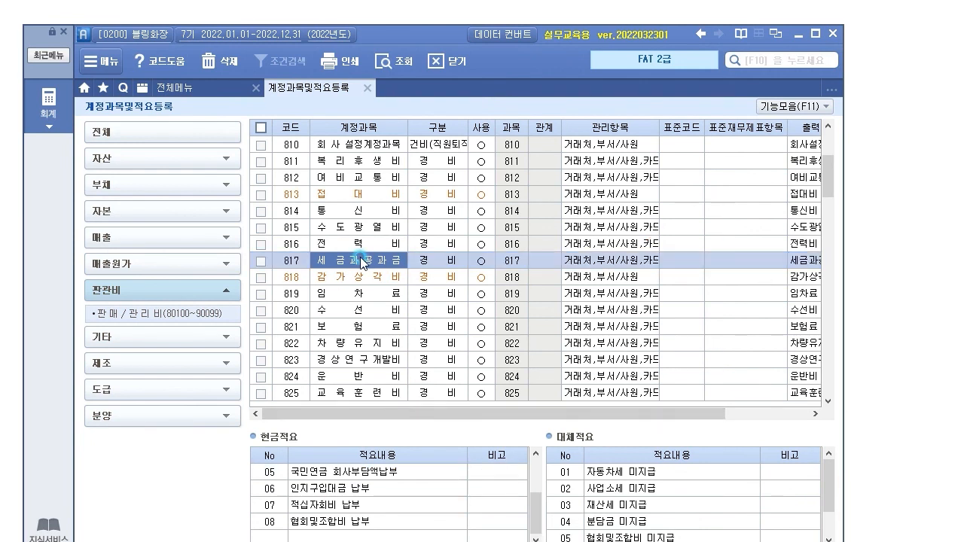
click(333, 474)
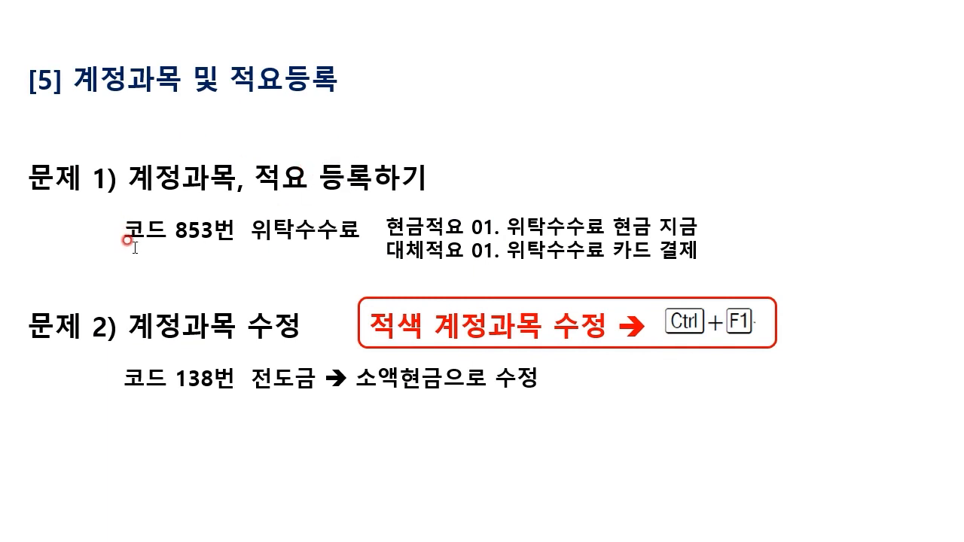
drag(178, 229, 215, 230)
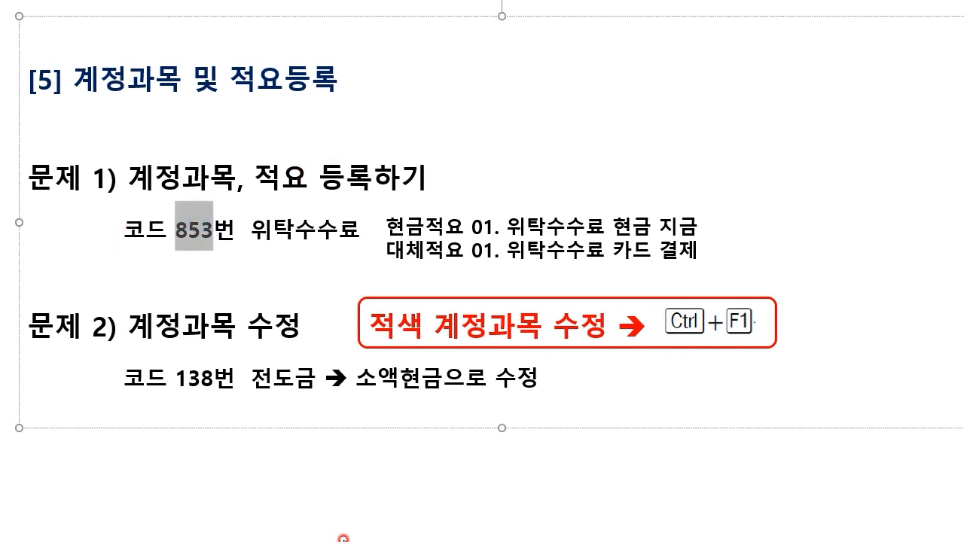
click(379, 512)
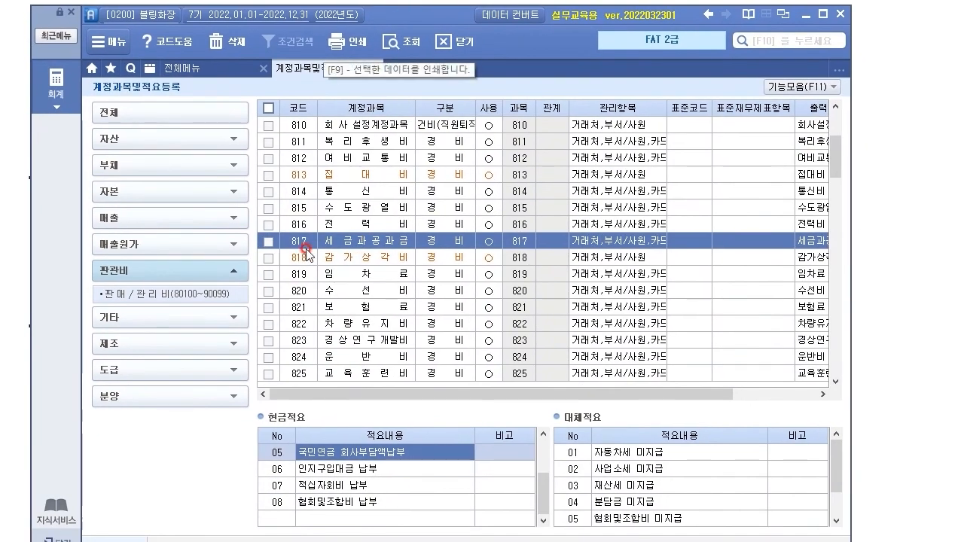
Step: View 811 복리후생비's 적요, then expand the other categories to the 영업외비용 range
click(311, 145)
click(175, 295)
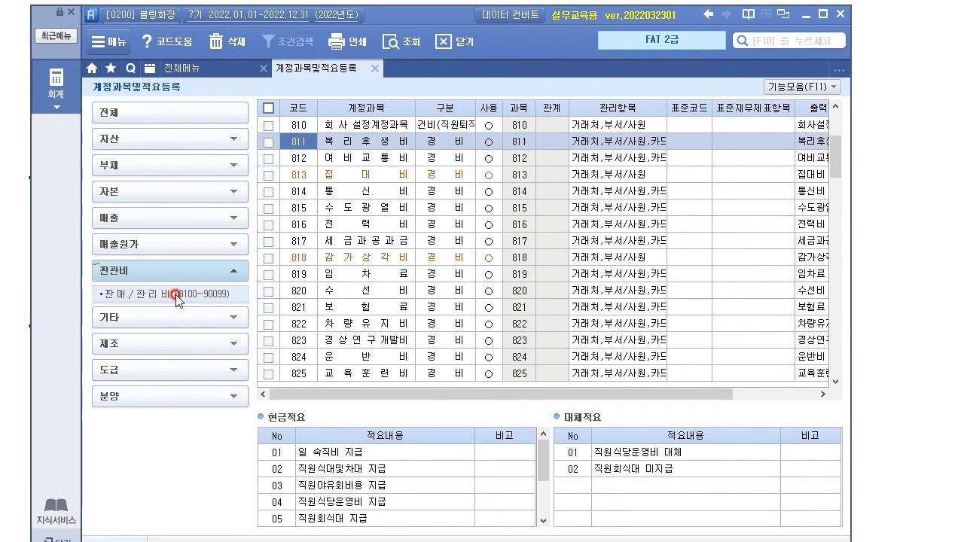
click(222, 319)
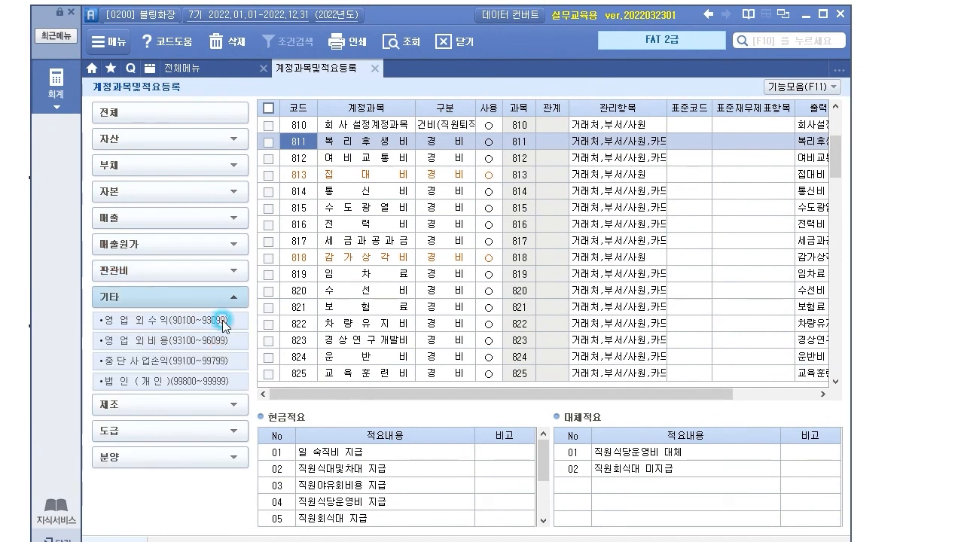
click(176, 341)
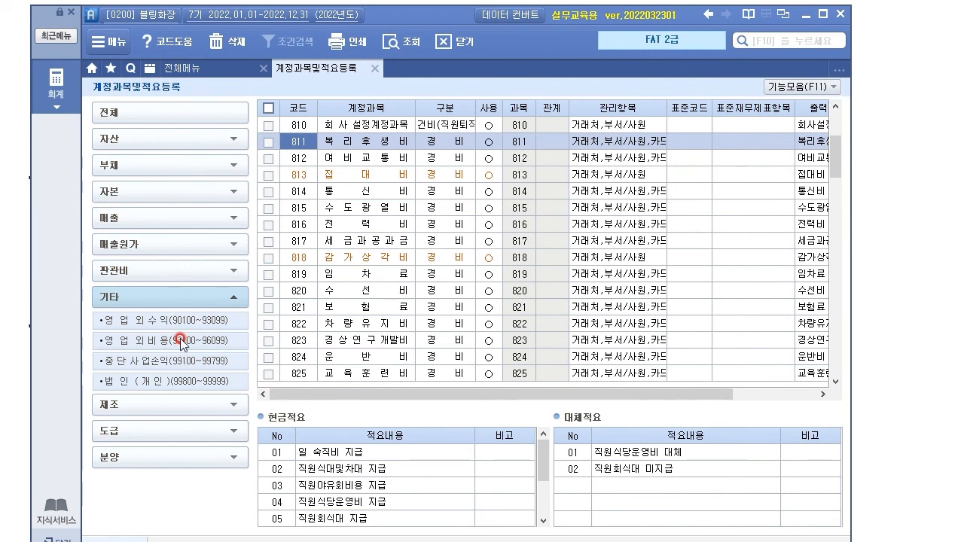
click(113, 412)
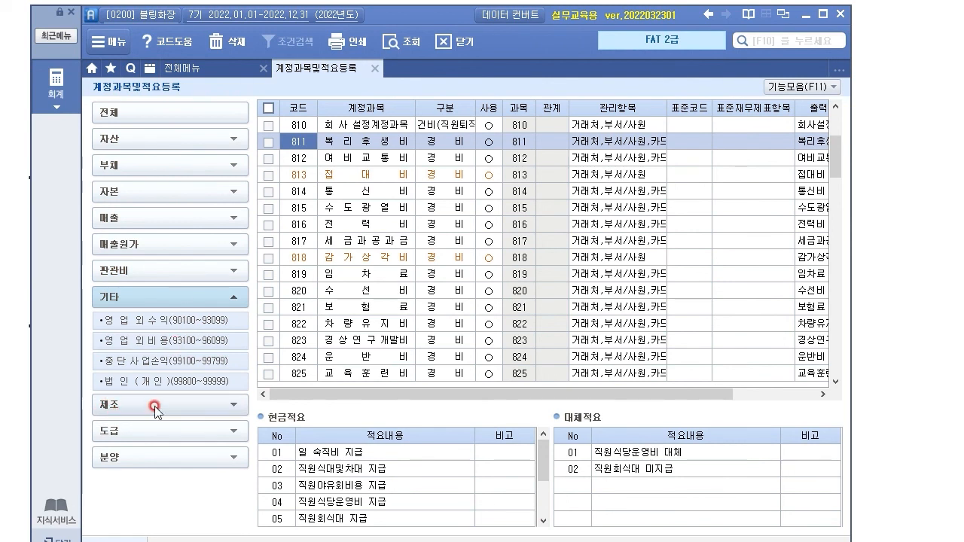
Step: Check the task slide, select row 816 전력비 and start entering code 853
click(340, 111)
drag(438, 21, 420, 38)
click(346, 184)
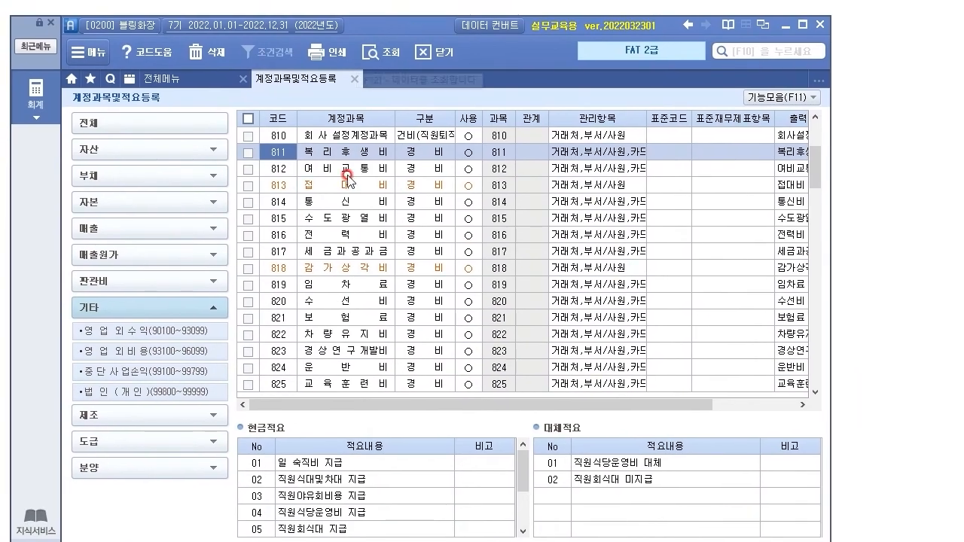
key(Down)
key(Down)
key(Down)
key(Down)
key(Down)
key(Down)
key(Down)
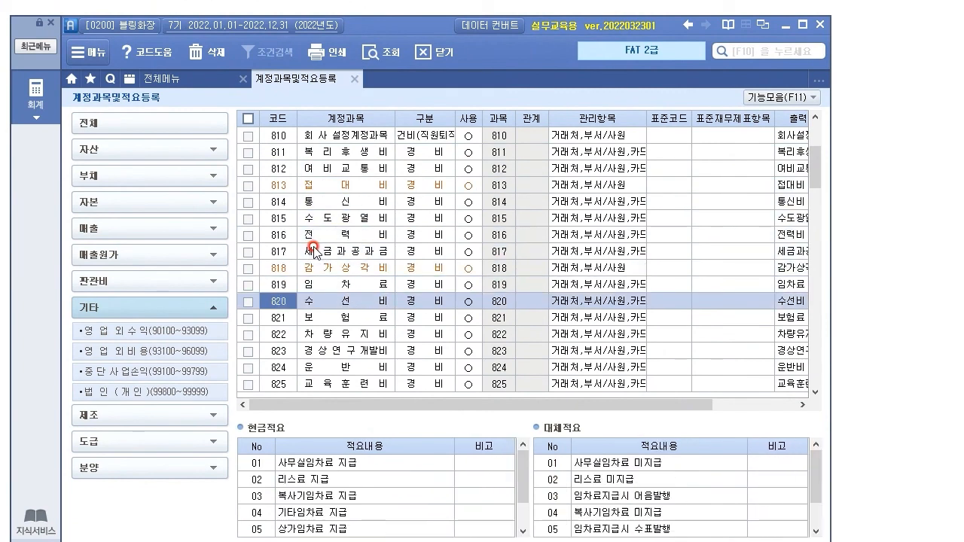
click(297, 235)
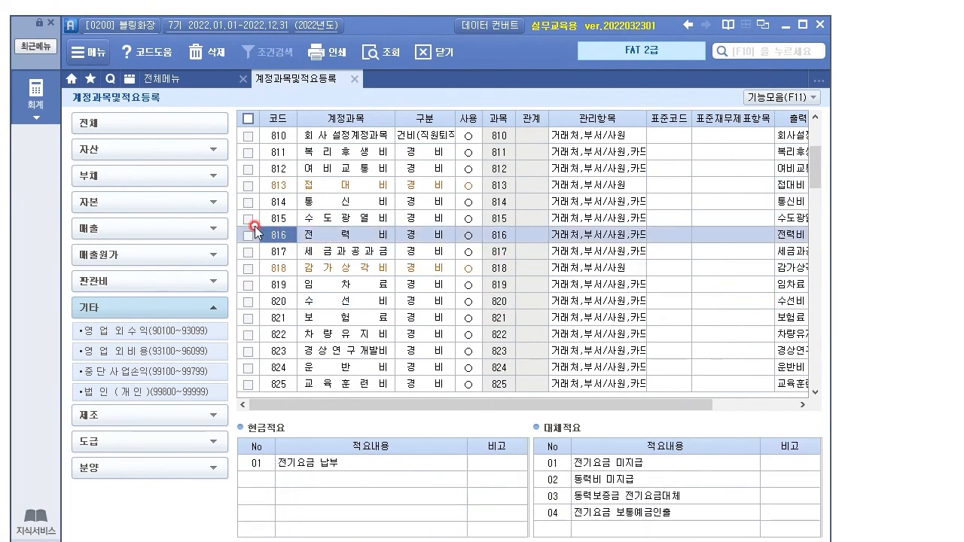
text(853)
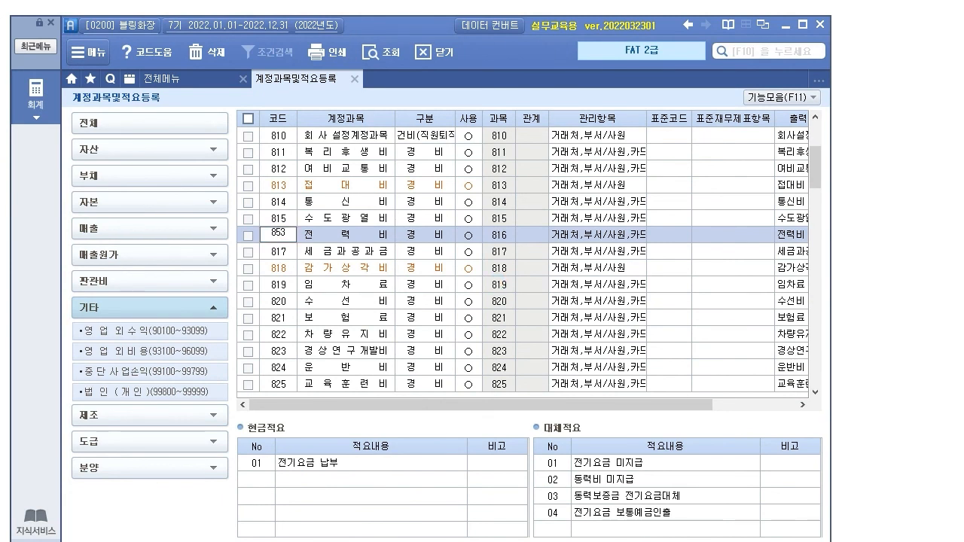
click(497, 285)
scroll(434, 333, down, 3)
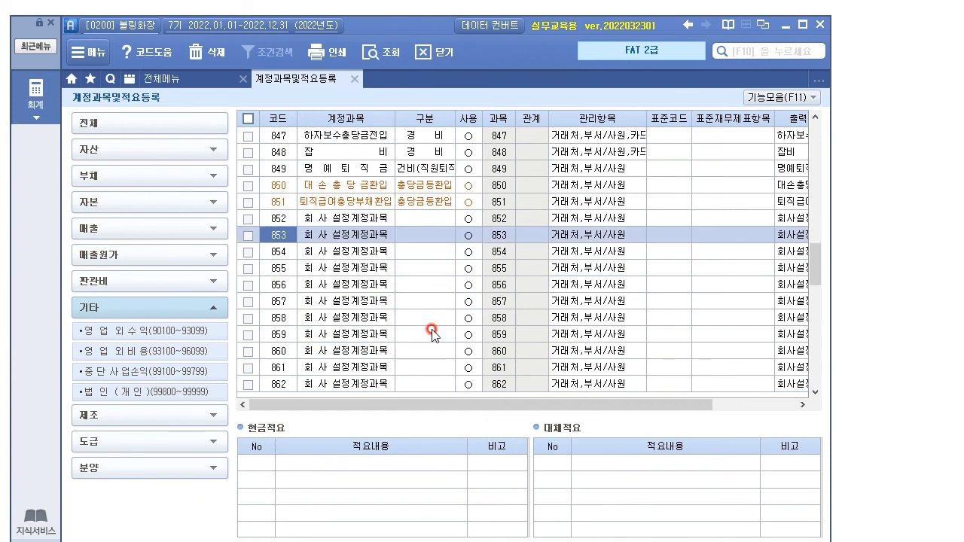
click(361, 239)
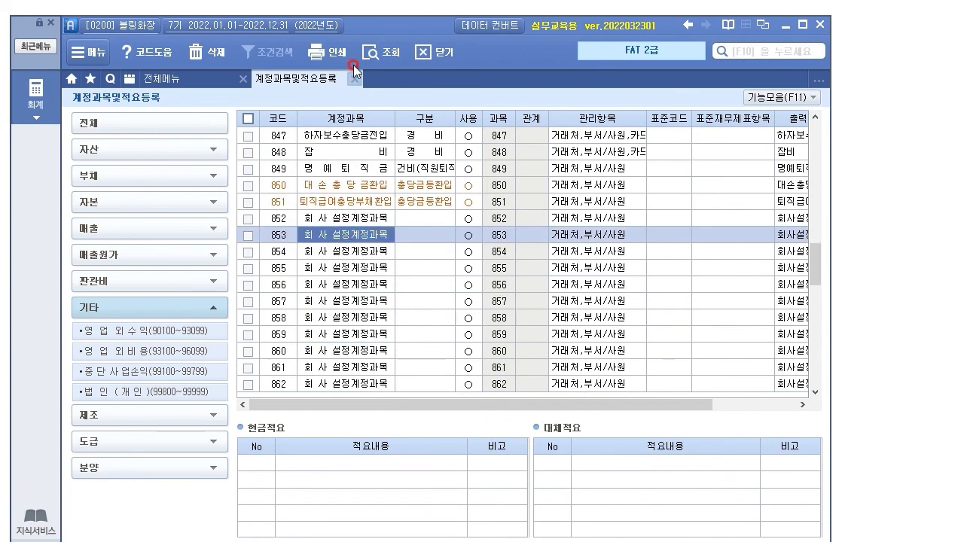
click(384, 41)
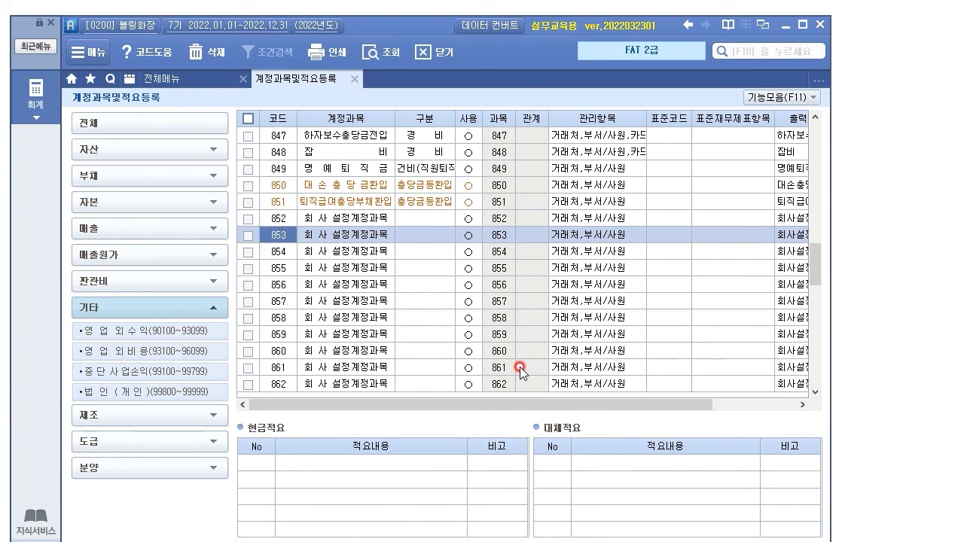
text(220)
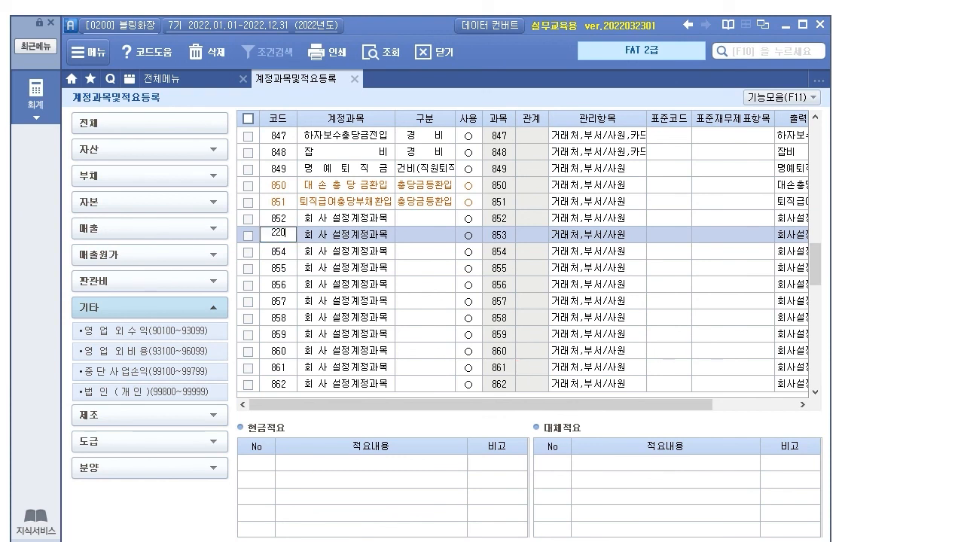
key(Escape)
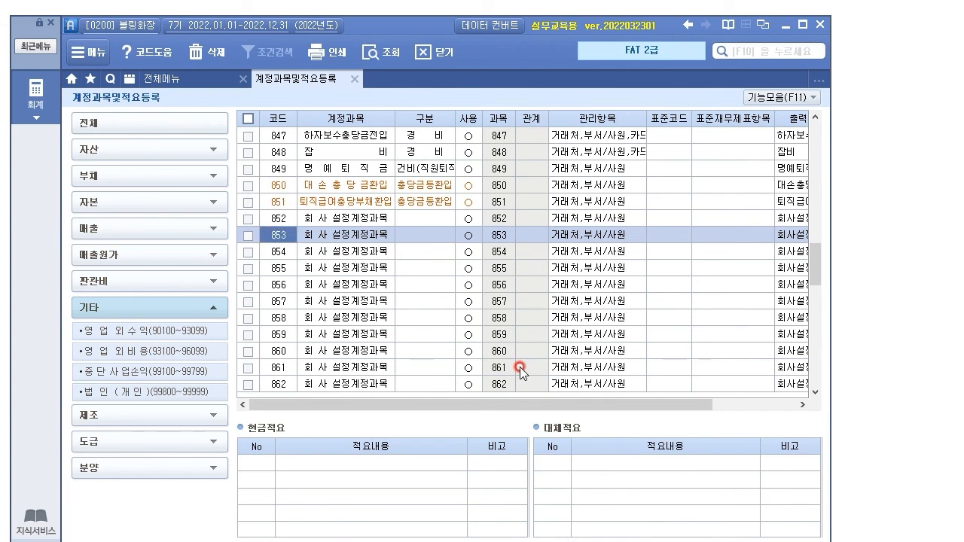
click(133, 281)
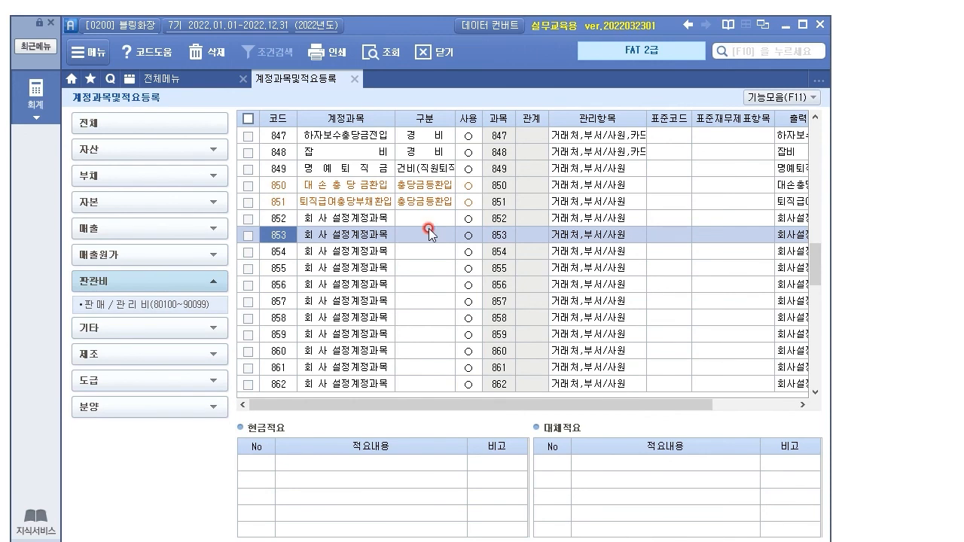
click(147, 127)
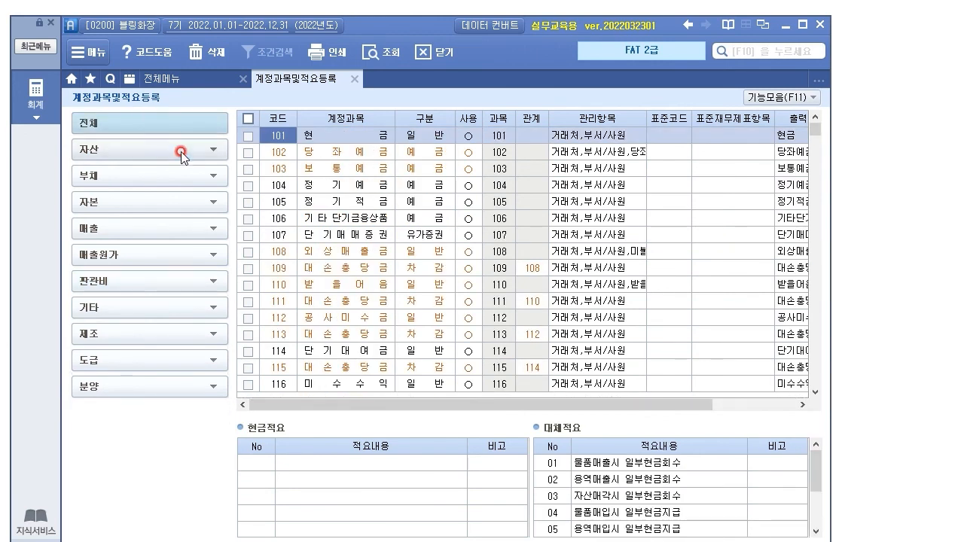
click(275, 220)
key(ctrl+End)
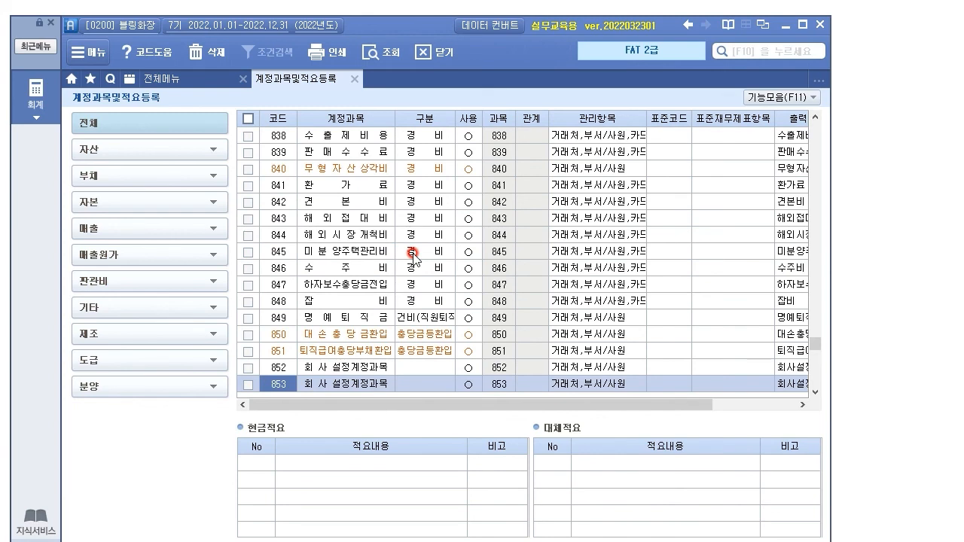
text(150)
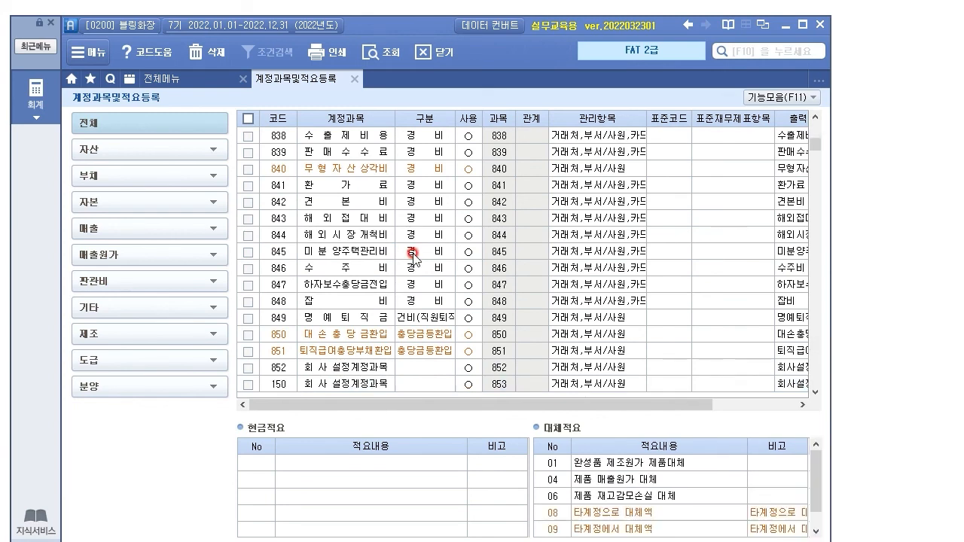
text(260)
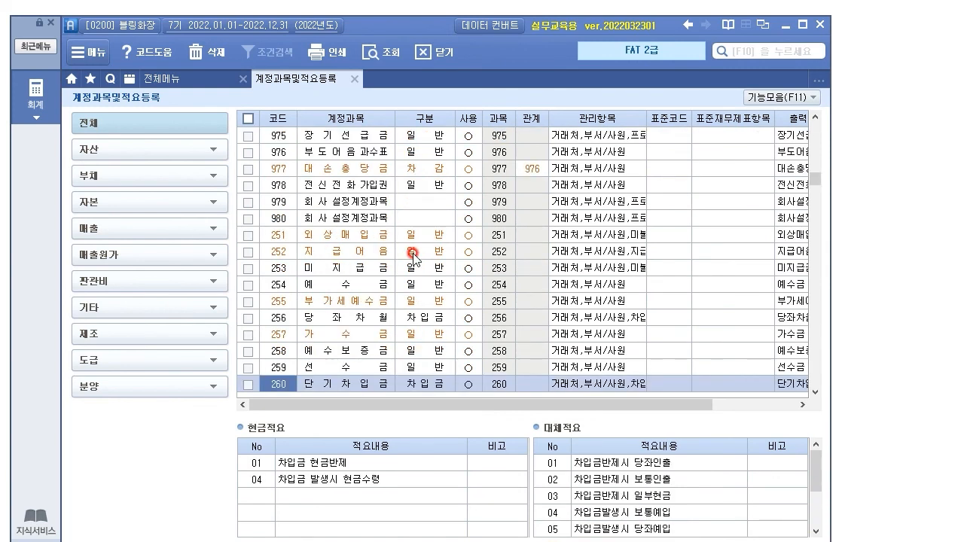
click(273, 271)
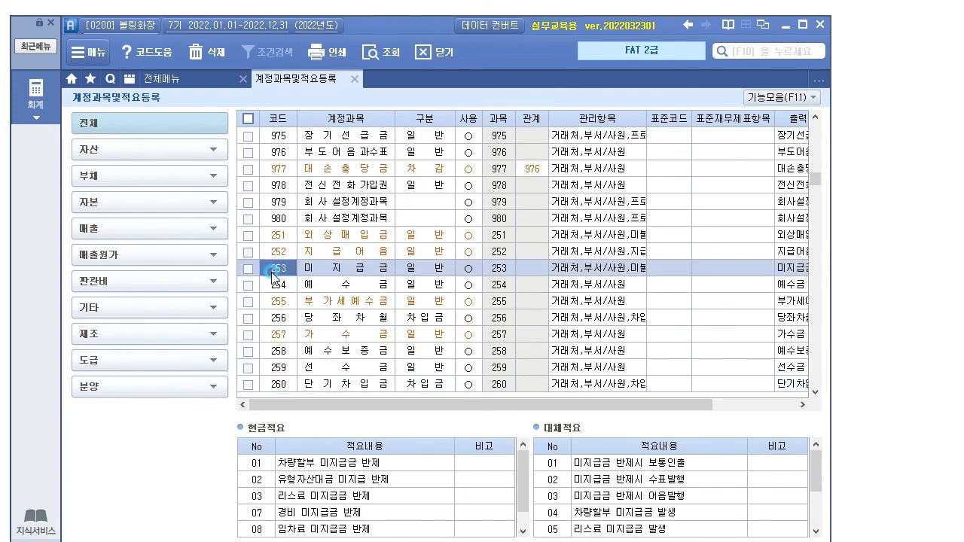
text(853)
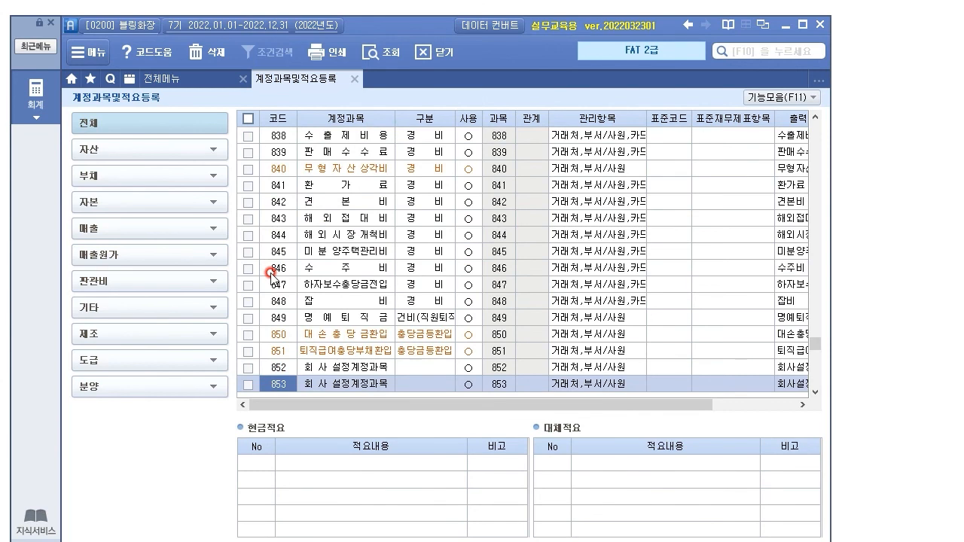
scroll(317, 243, down, 6)
scroll(317, 242, up, 3)
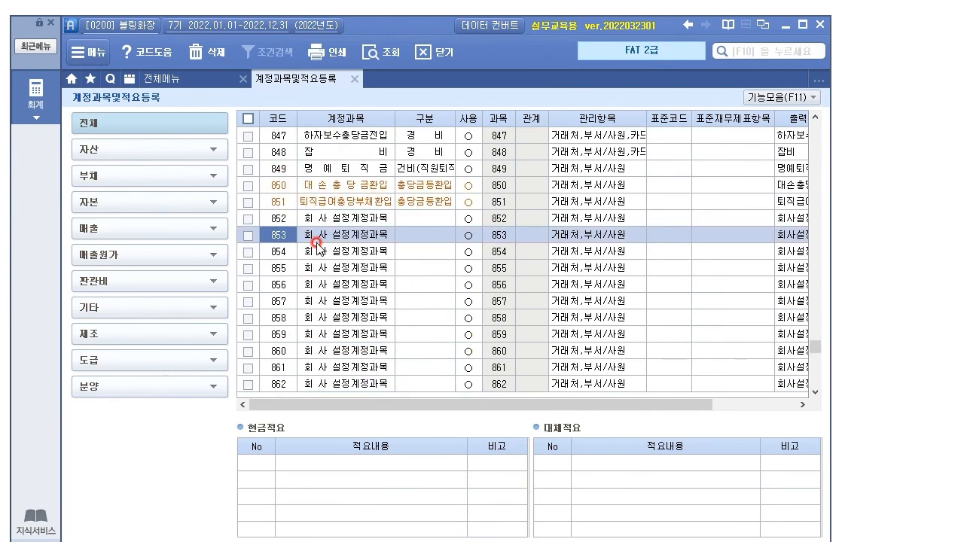
click(325, 237)
drag(401, 25, 408, 283)
click(360, 494)
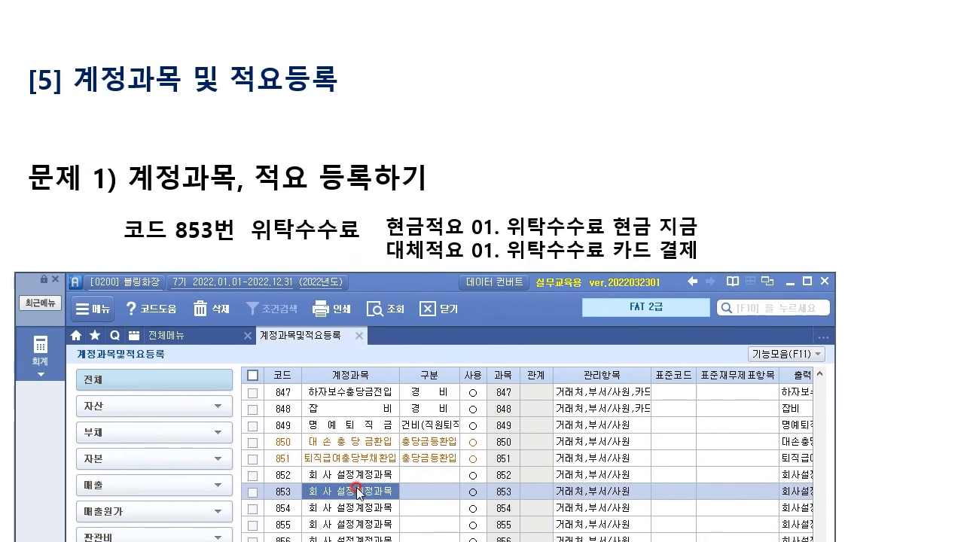
Step: Name account 853 위탁수수료, set 구분 to 4. 경비 and keep 사용 ○
text(위탁)
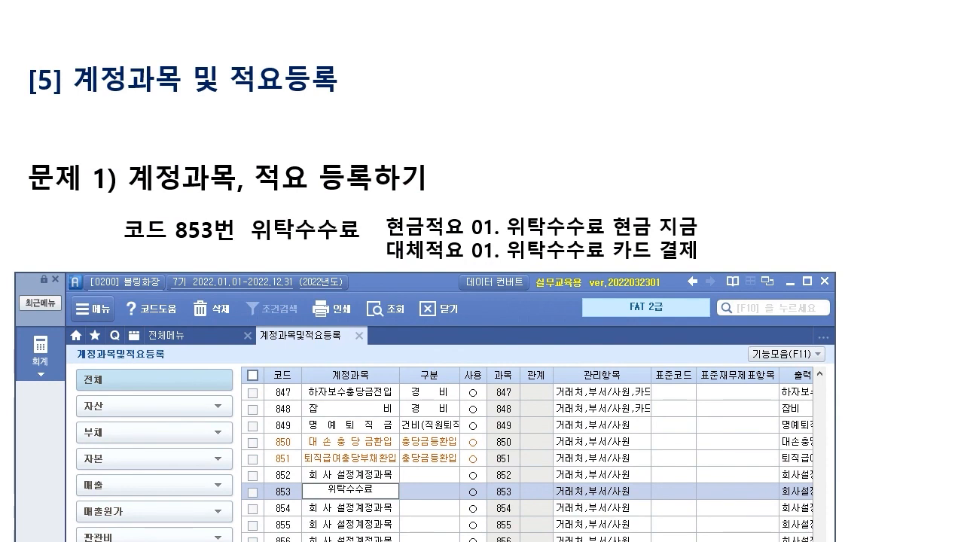
text(수수료)
click(357, 492)
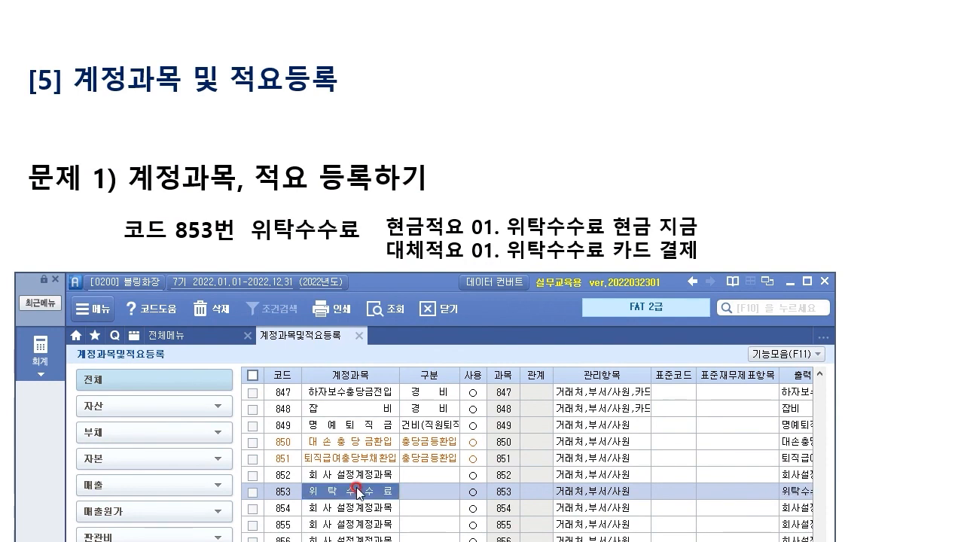
click(424, 497)
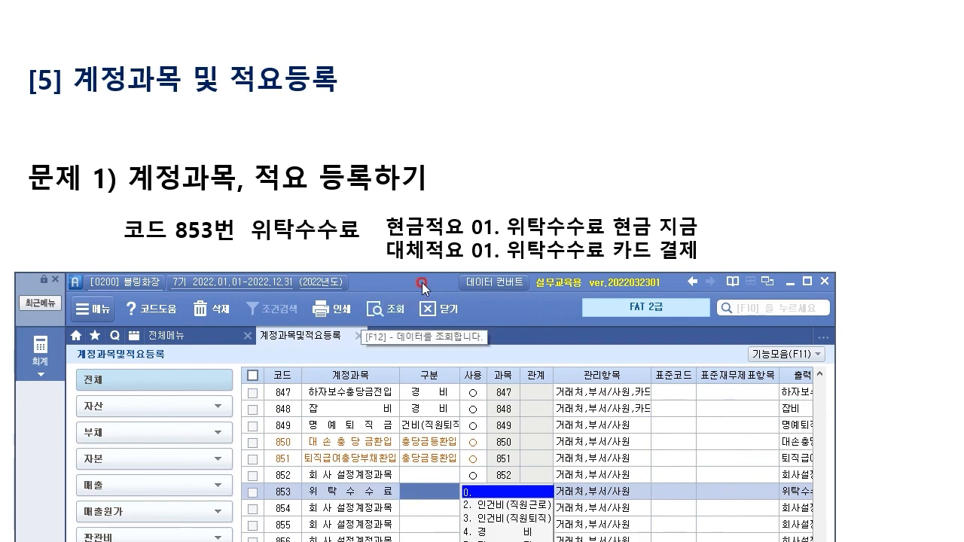
drag(423, 285, 443, 34)
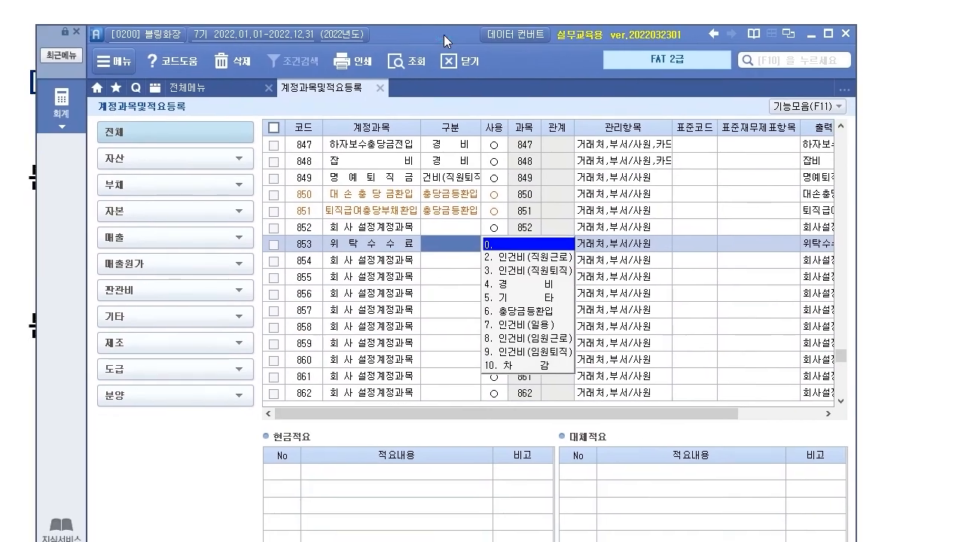
click(508, 284)
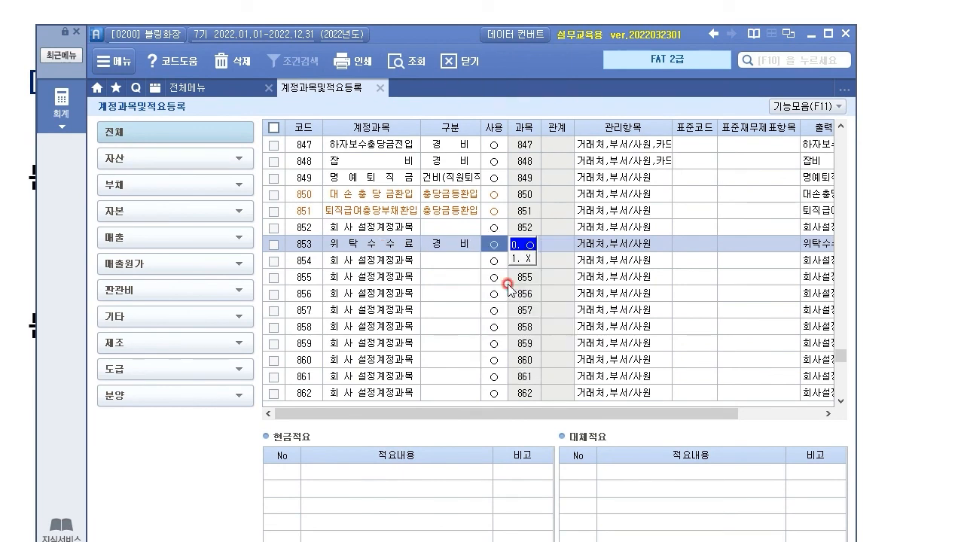
click(527, 245)
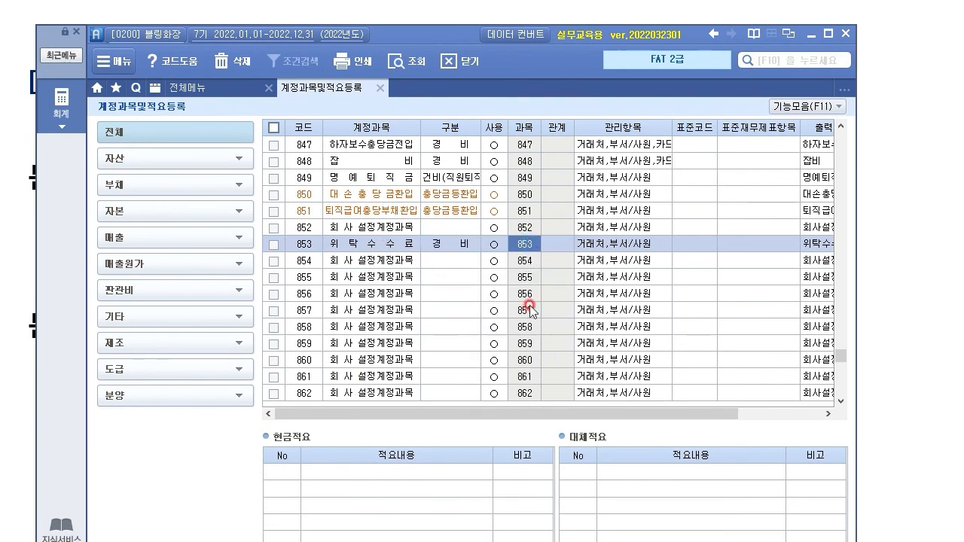
Step: Check row 853 against the task slide, then select the first 현금적요 row
drag(453, 40, 465, 281)
click(387, 486)
click(458, 484)
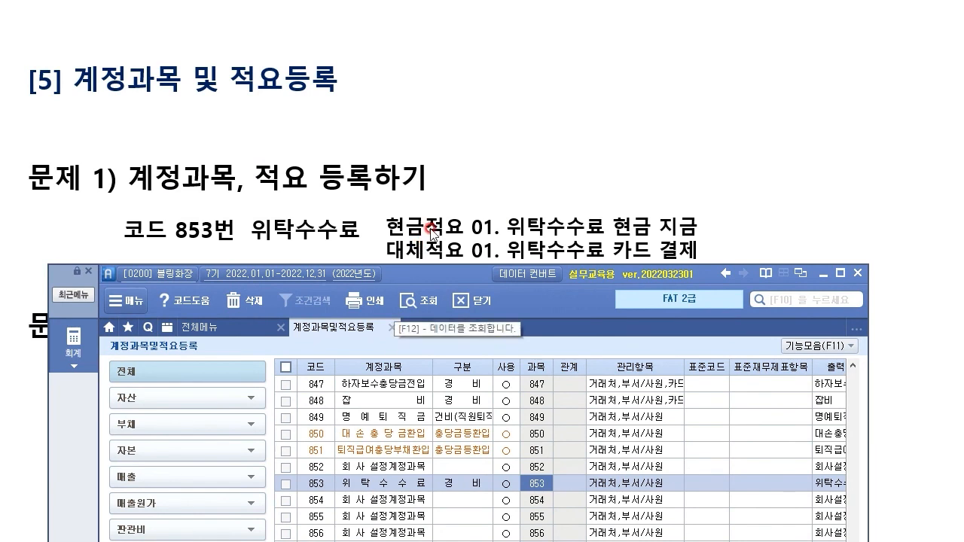
drag(447, 272, 460, 0)
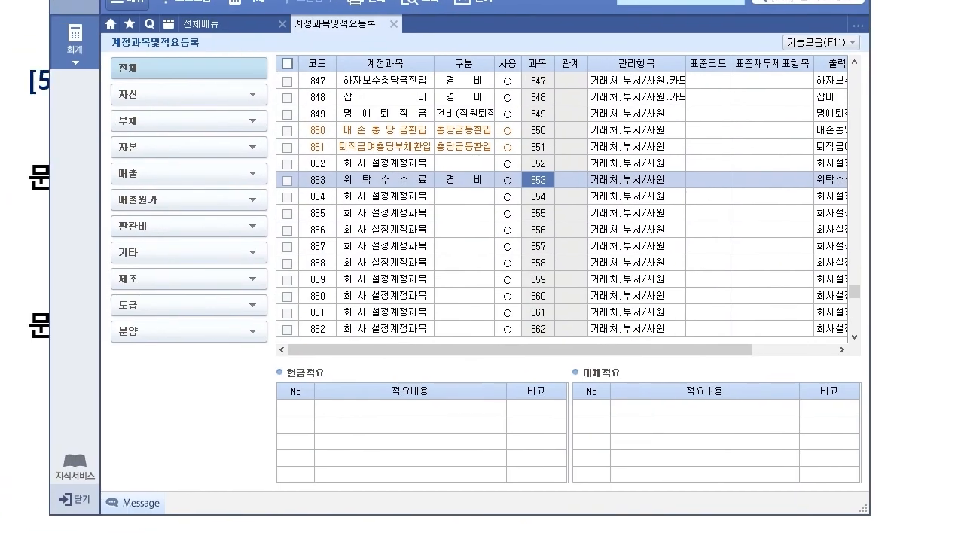
click(335, 419)
click(300, 411)
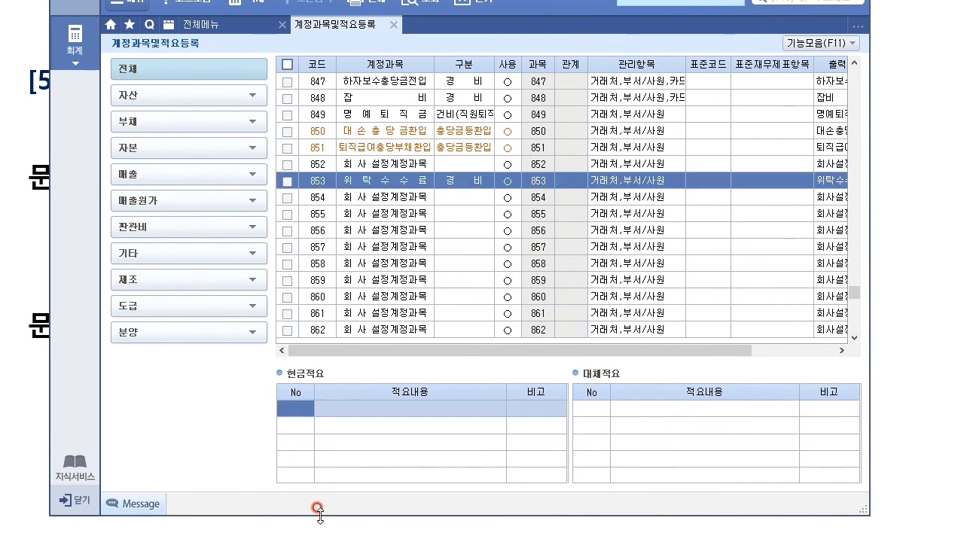
Step: Enter cash 적요 01 위탁수수료 현금지급 for account 853
click(603, 411)
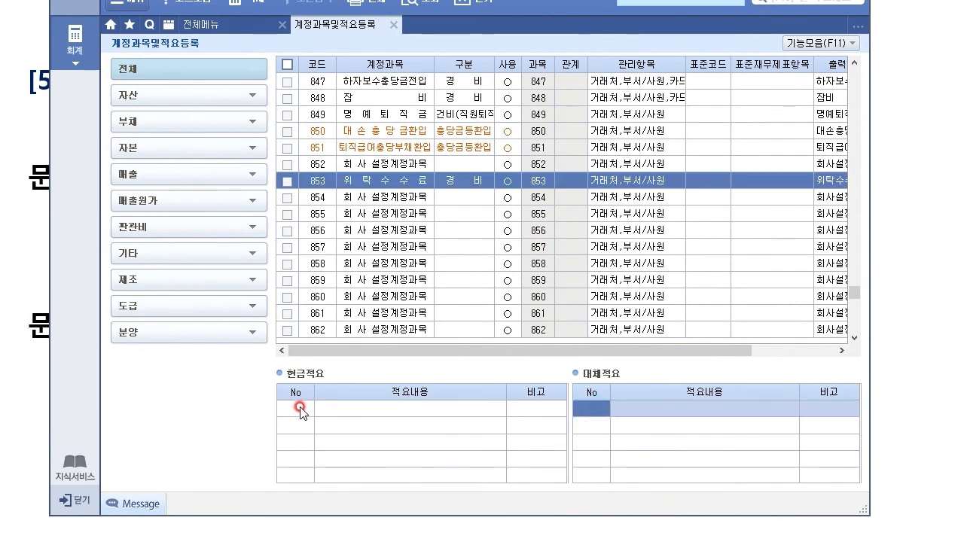
click(300, 411)
click(595, 410)
click(302, 410)
click(353, 428)
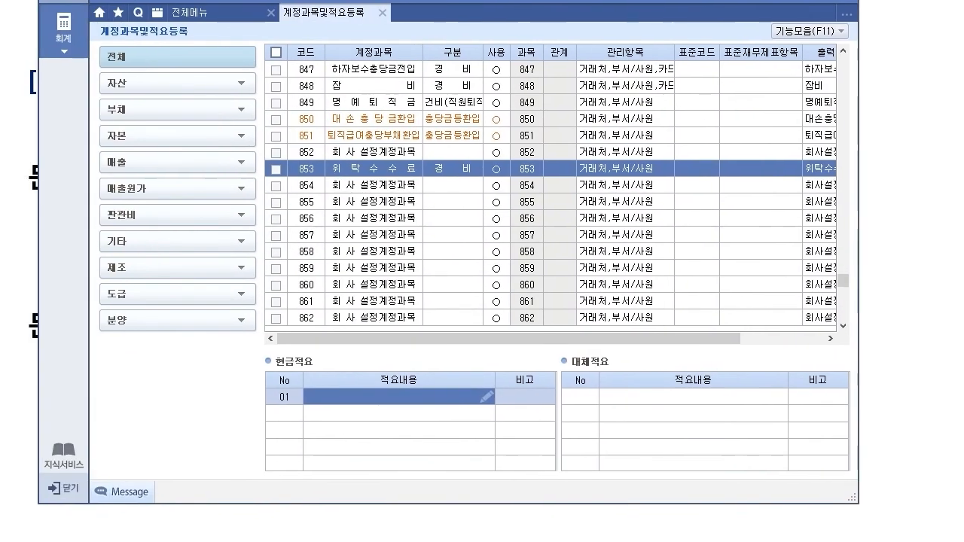
click(339, 396)
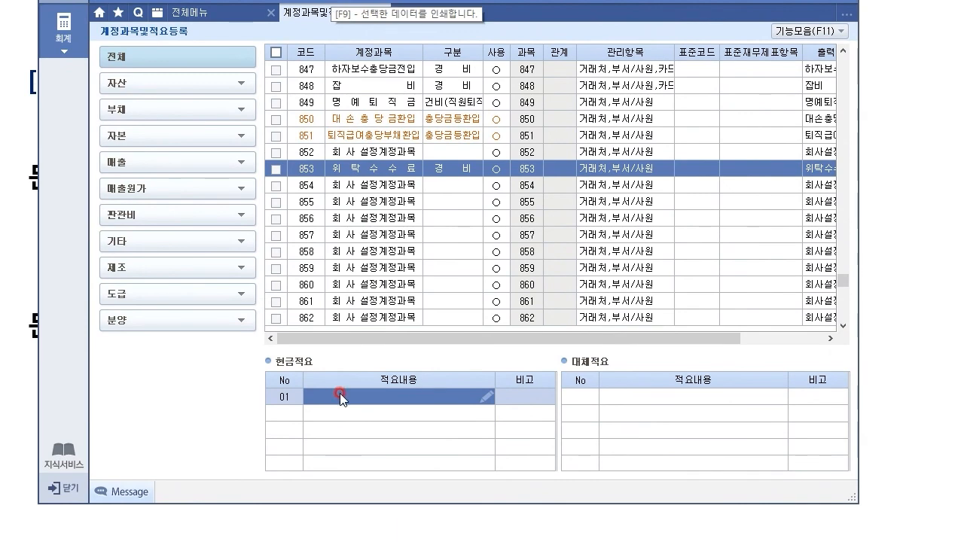
text(ㅊ)
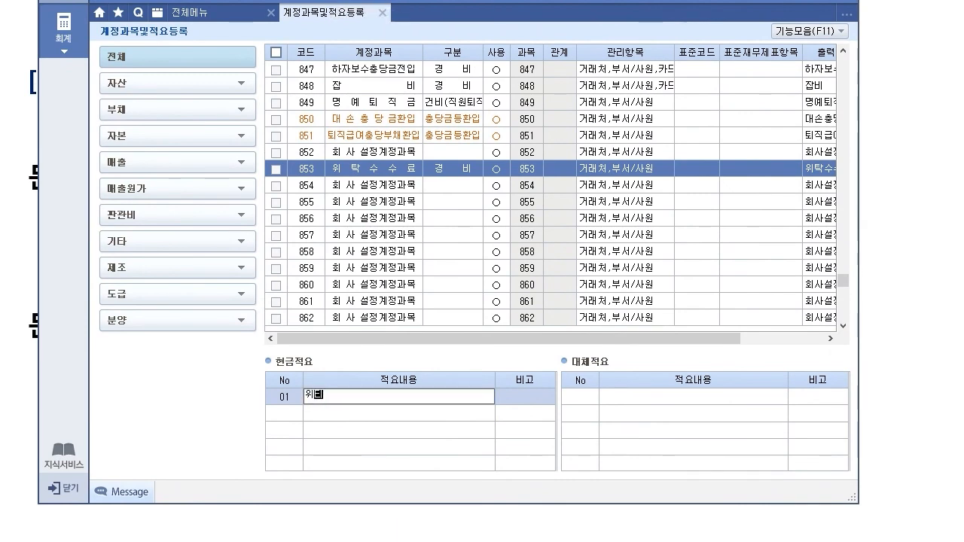
text(탁수수료 현금지급)
key(Return)
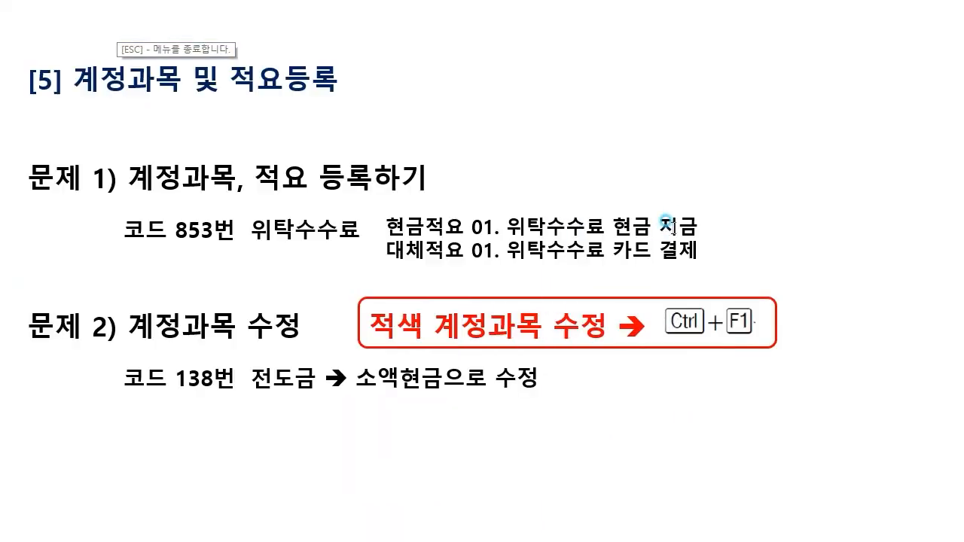
Step: Correct the slide typo 지금 to 지급
click(665, 220)
key(BackSpace)
text(급)
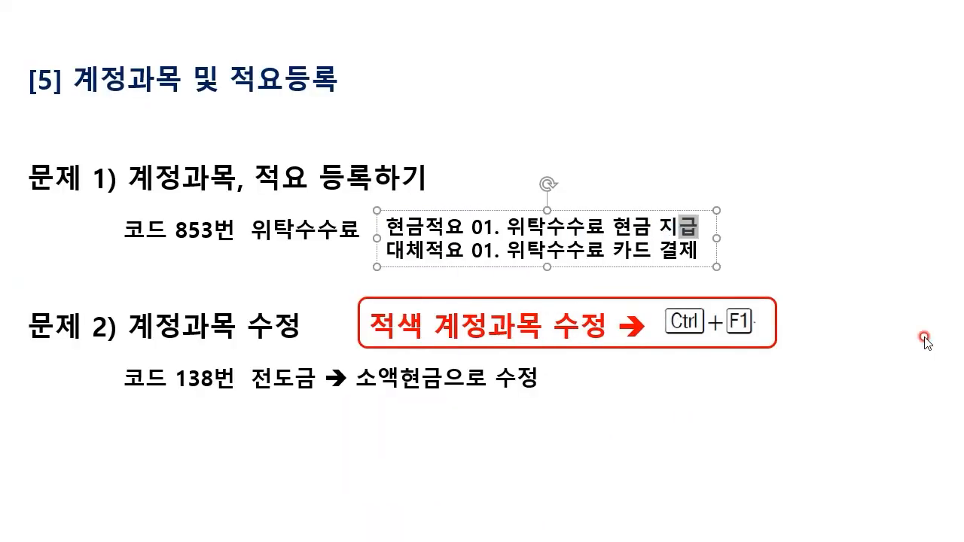
click(822, 462)
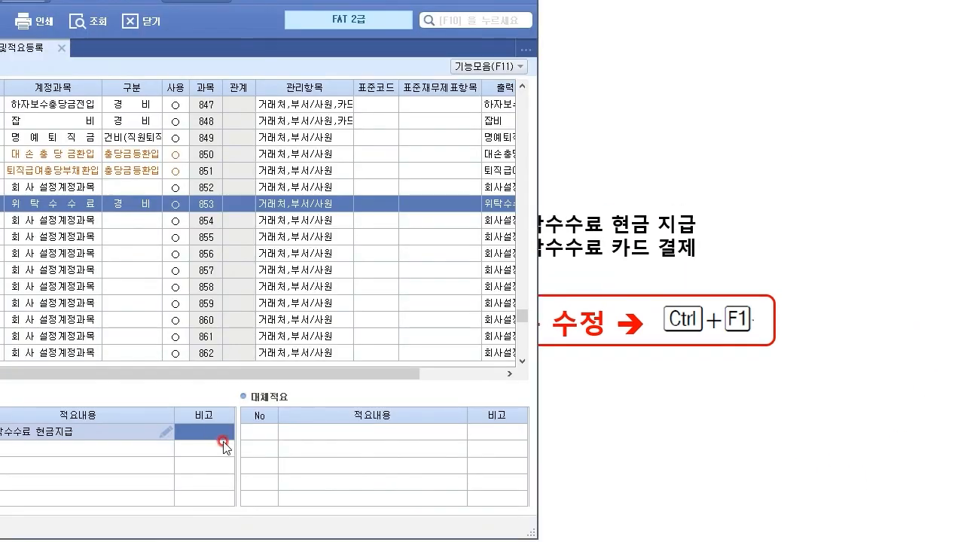
Step: Enter transfer 적요 01 위탁수수료 카드결제 for account 853
click(252, 432)
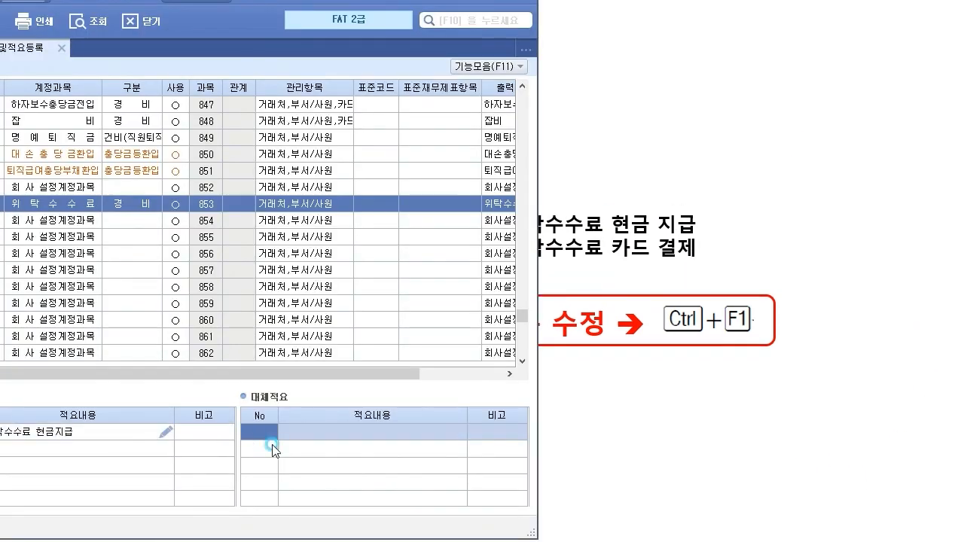
text(1)
key(Return)
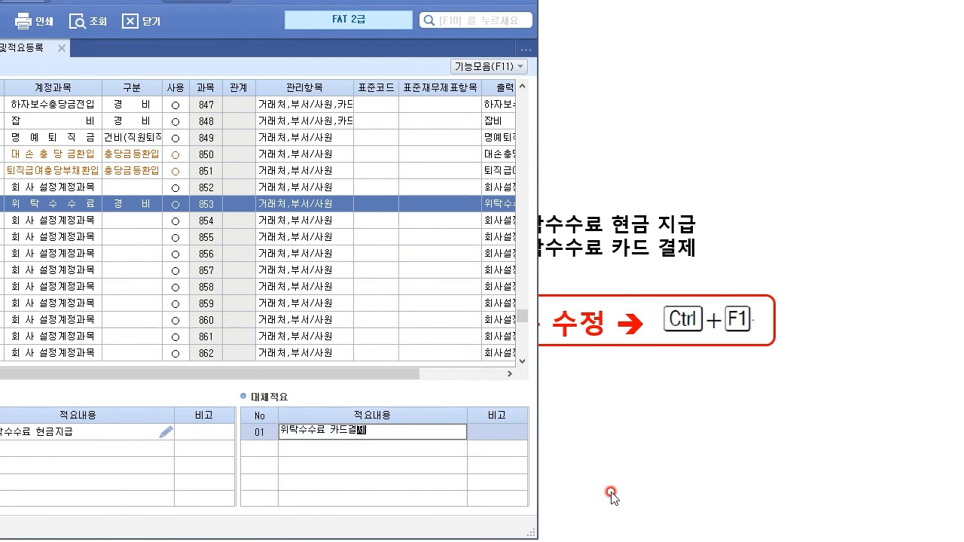
key(Return)
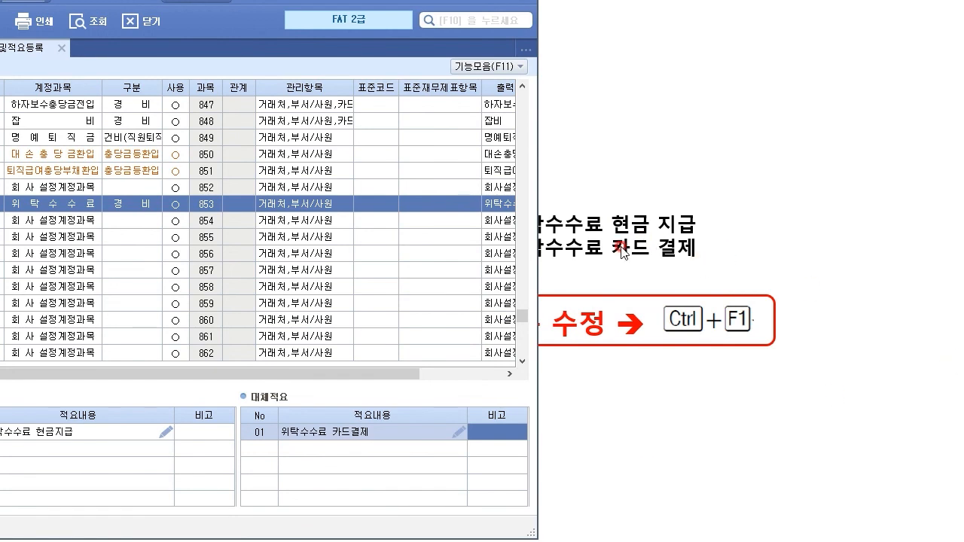
Step: Revise the memos to read 위탁수수료 카드 결제 and 위탁수수료 현금 지급
double_click(334, 426)
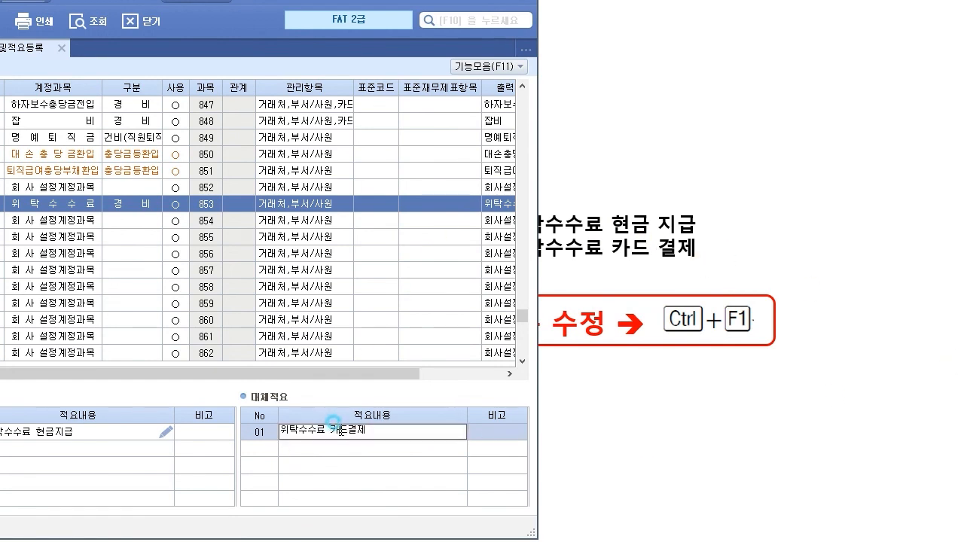
key(Return)
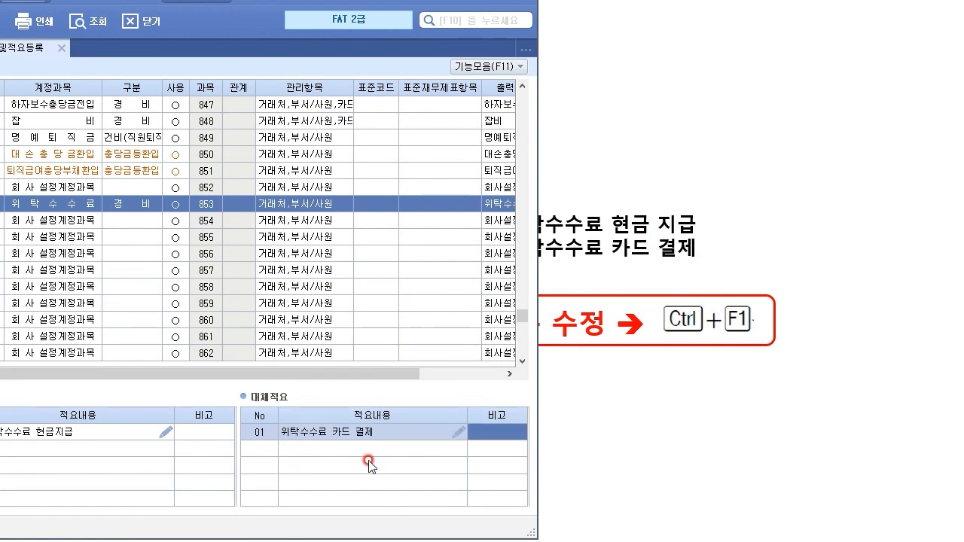
double_click(71, 435)
click(52, 428)
key(Return)
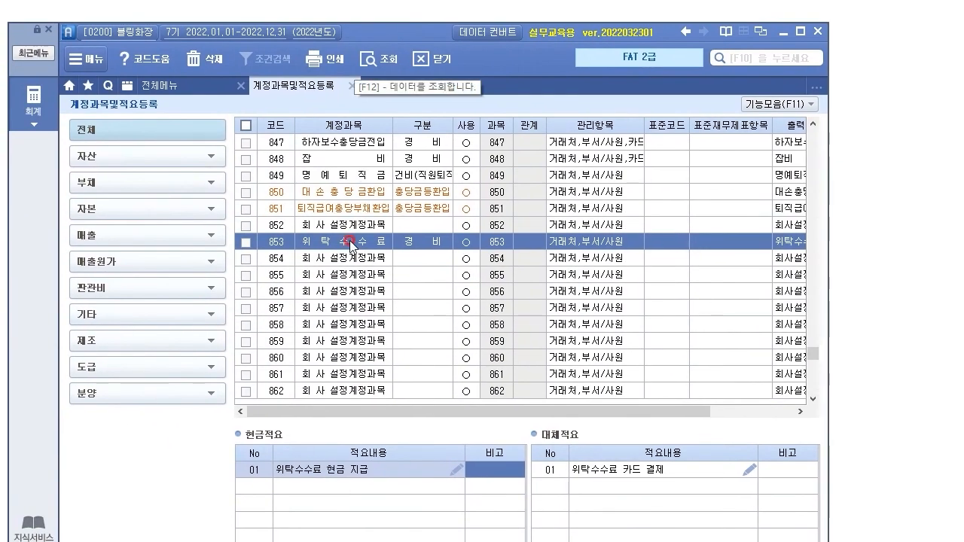
click(62, 205)
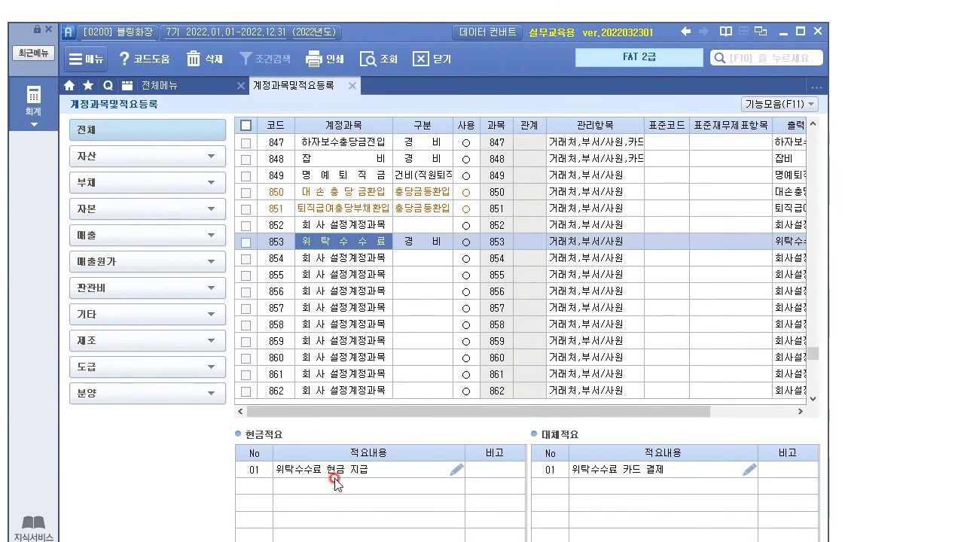
click(336, 473)
click(368, 240)
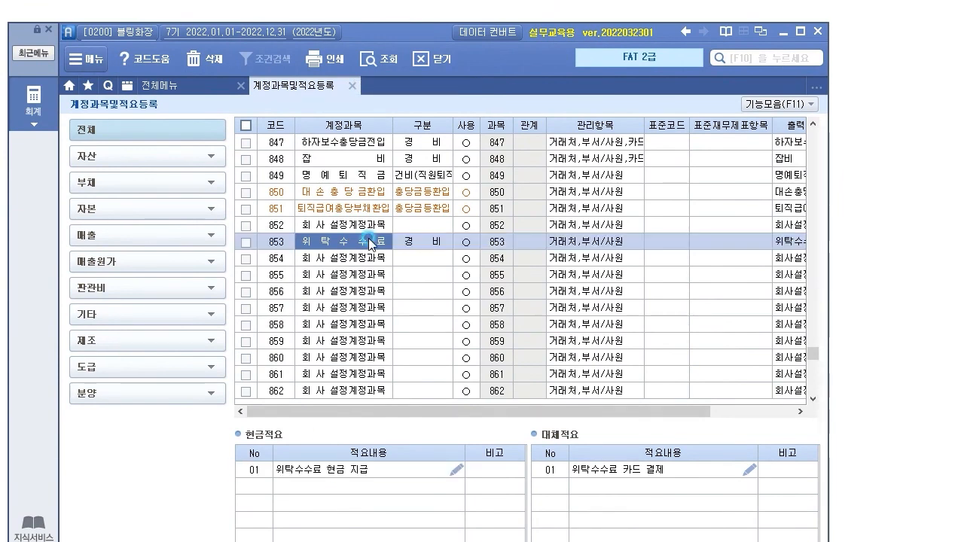
click(318, 471)
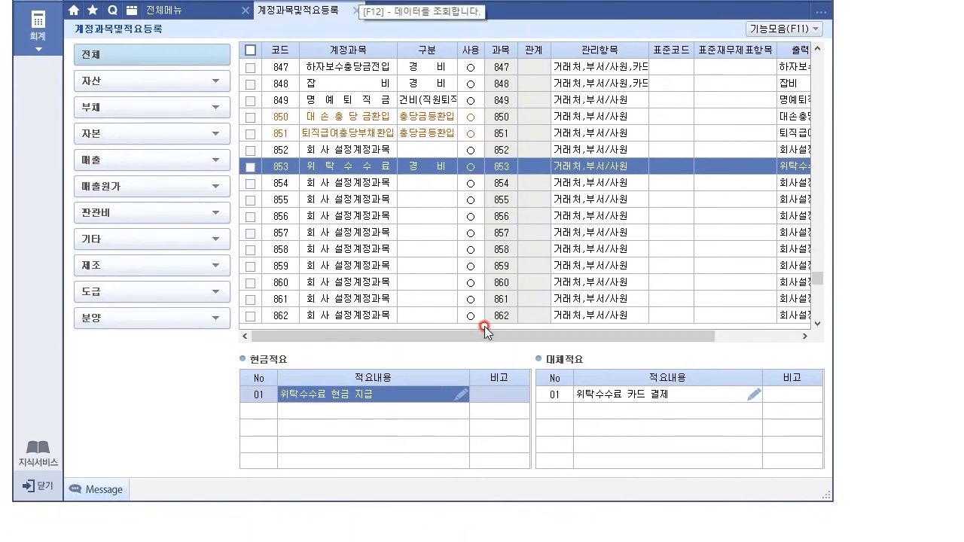
click(334, 186)
click(345, 170)
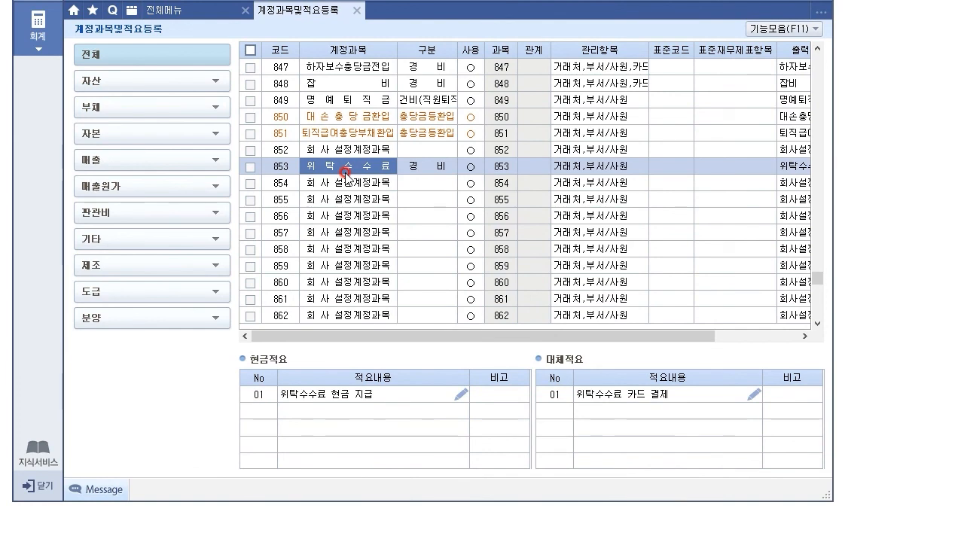
click(334, 532)
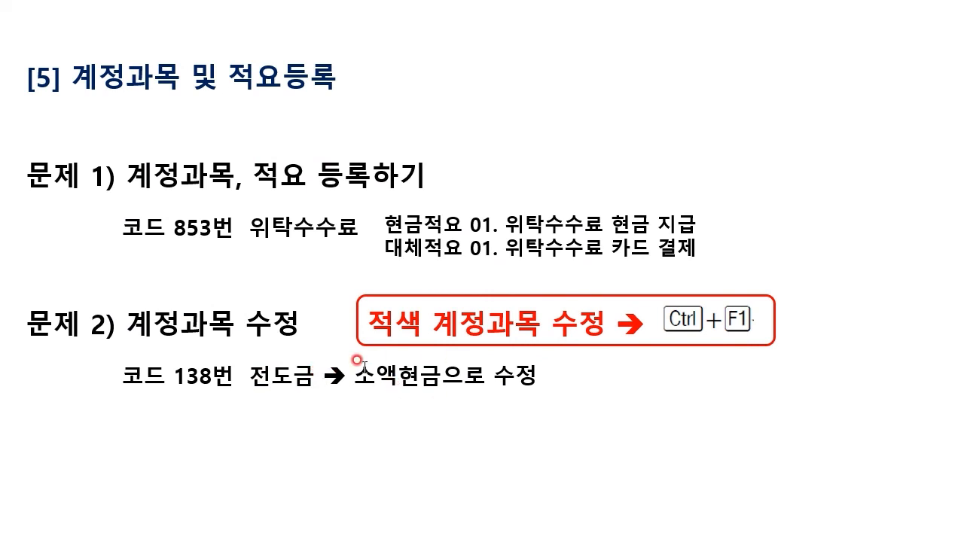
key(alt+Tab)
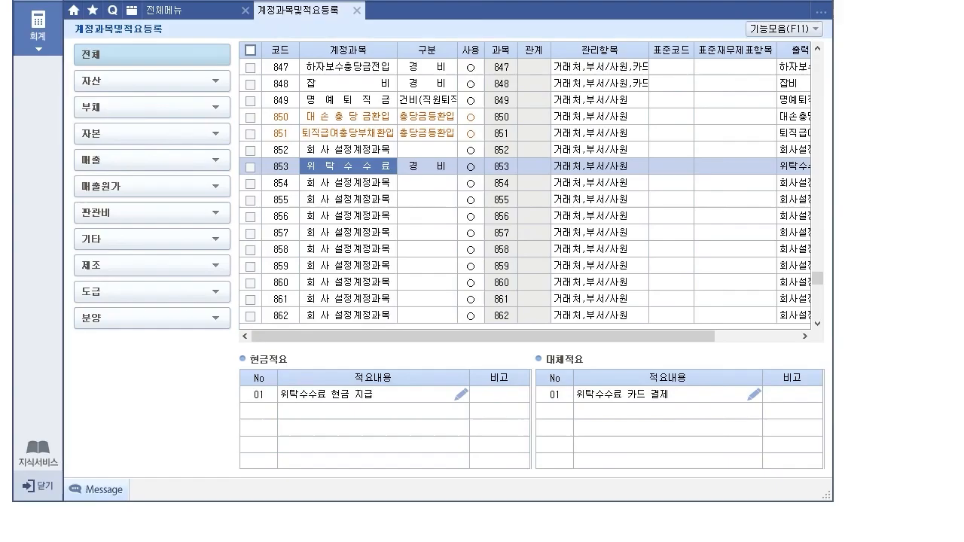
click(286, 217)
Step: Jump to account 138 전도금 and compare it with the exercise slide
text(138)
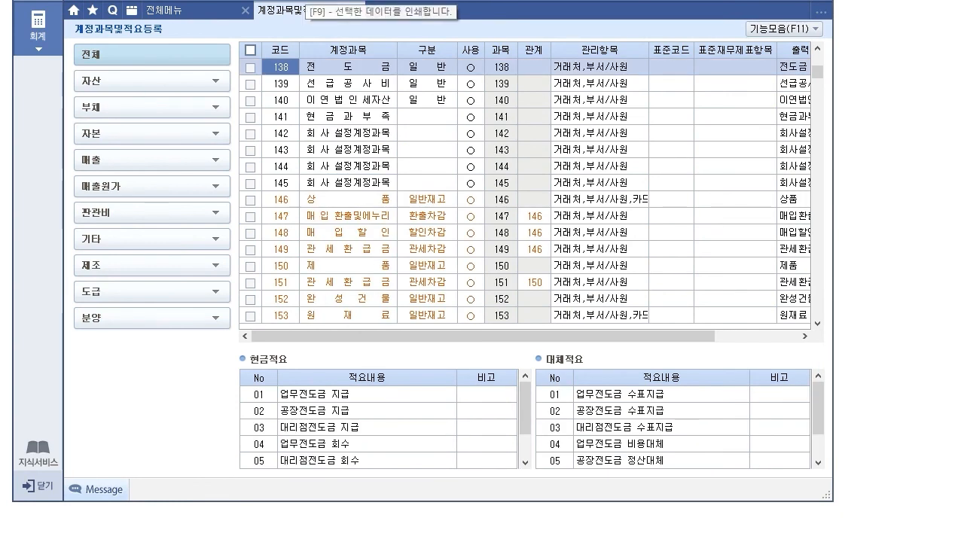
drag(415, 0, 406, 401)
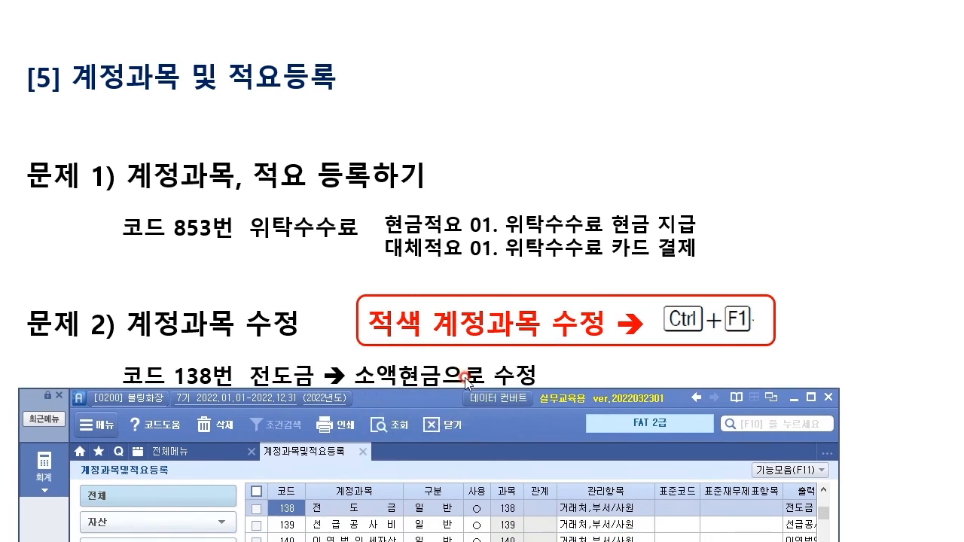
click(369, 507)
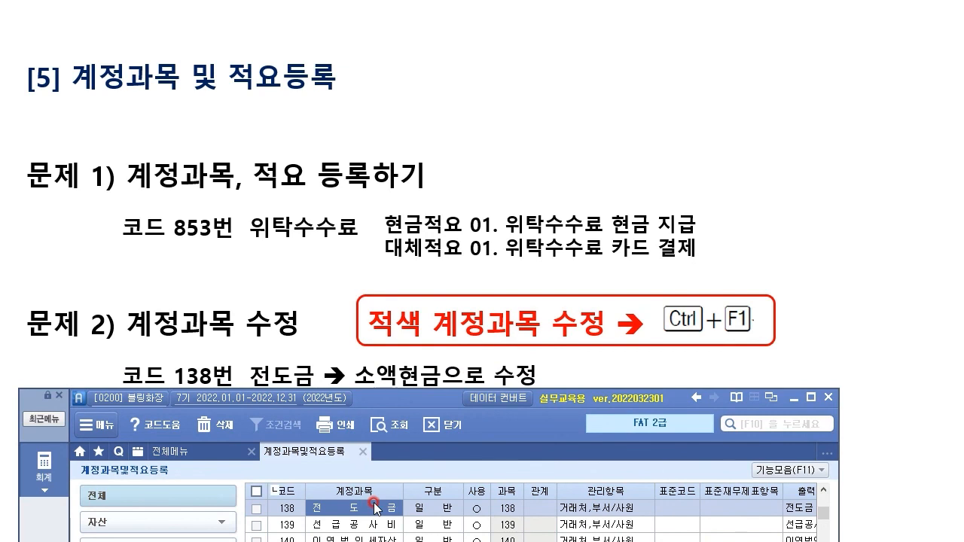
drag(405, 397, 425, 34)
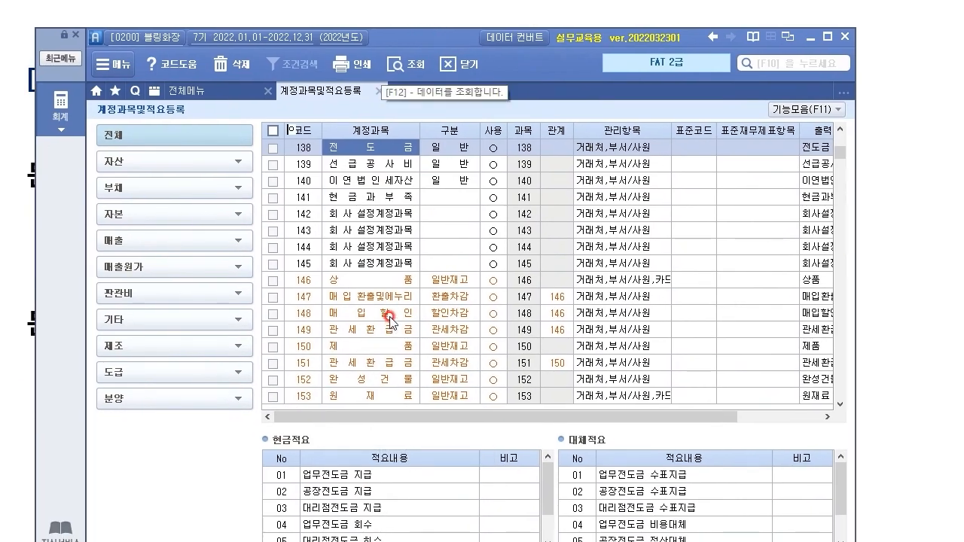
Step: Overwrite account 140 이연법인세자산's name with the throwaway letters ㄴㄴㄹㅇㄴㅇㄴ
click(384, 197)
click(393, 181)
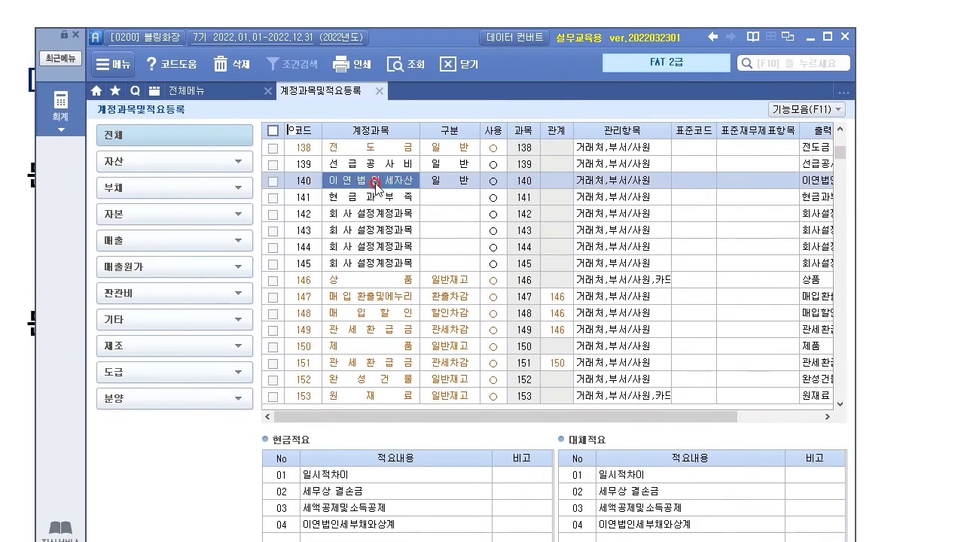
double_click(396, 186)
text(ㄴㄴㄹㅇㄴㅇㄴ)
key(Return)
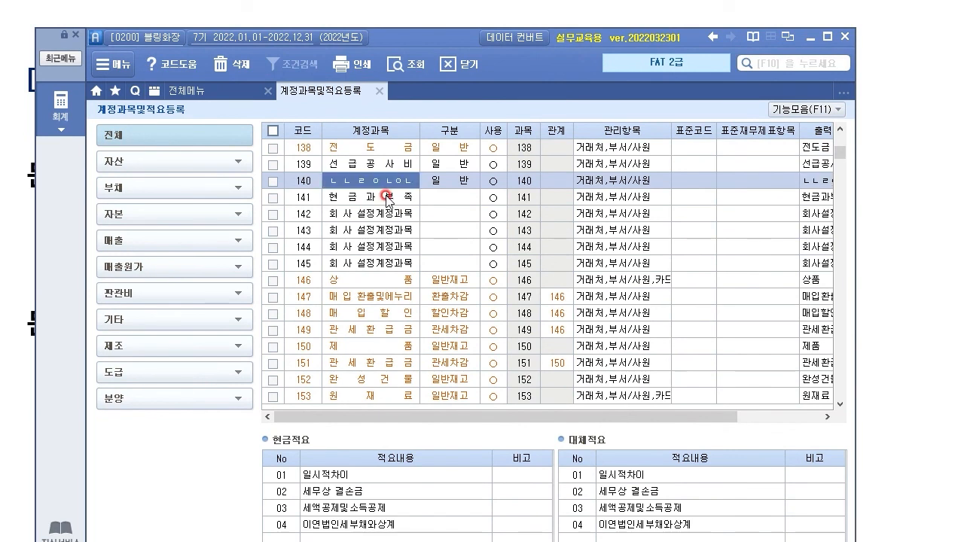
Step: Reselect rows 138, 140 and 141, then leave the list with Escape
click(392, 149)
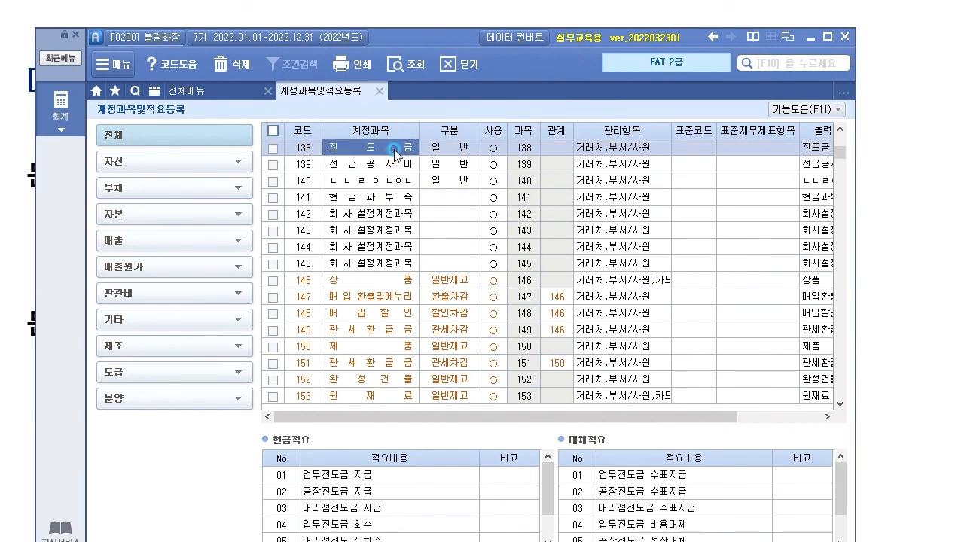
click(381, 192)
click(380, 185)
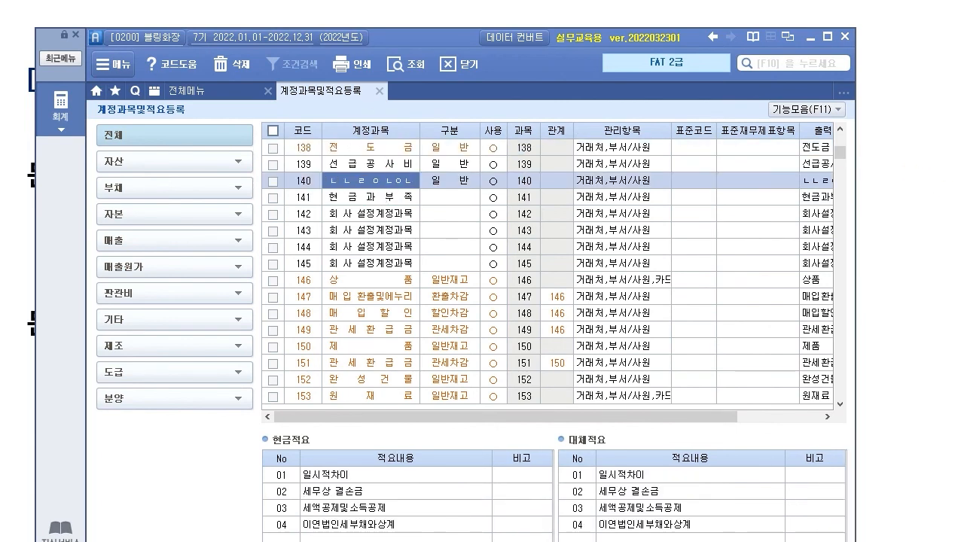
click(408, 199)
click(461, 222)
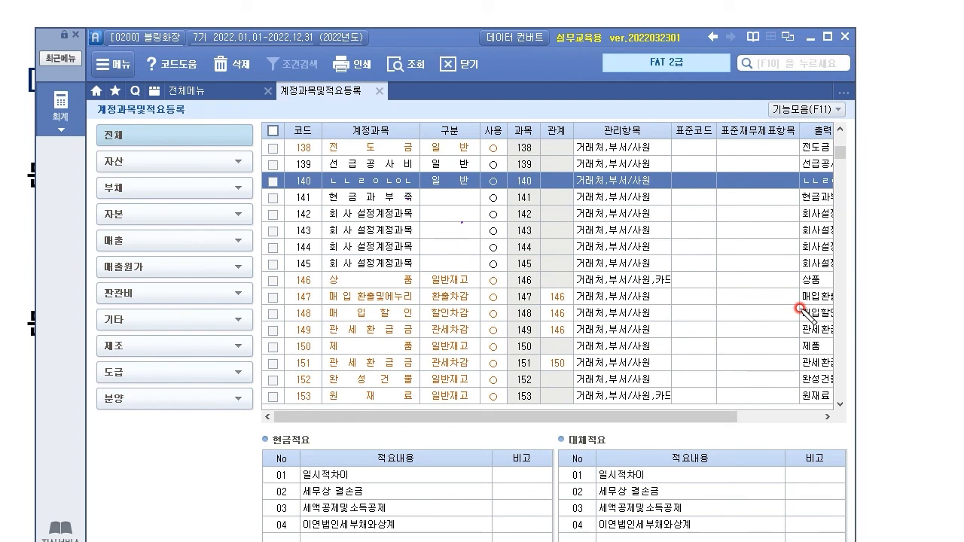
mouse_move(313, 156)
mouse_down()
mouse_move(291, 157)
mouse_move(431, 151)
mouse_up()
mouse_move(392, 182)
mouse_down()
mouse_move(381, 233)
mouse_move(354, 238)
mouse_move(332, 219)
mouse_move(316, 222)
mouse_up()
mouse_move(295, 154)
mouse_down()
mouse_move(339, 135)
mouse_move(441, 131)
mouse_move(438, 151)
mouse_up()
mouse_move(455, 101)
mouse_down()
mouse_move(414, 143)
mouse_move(431, 109)
mouse_up()
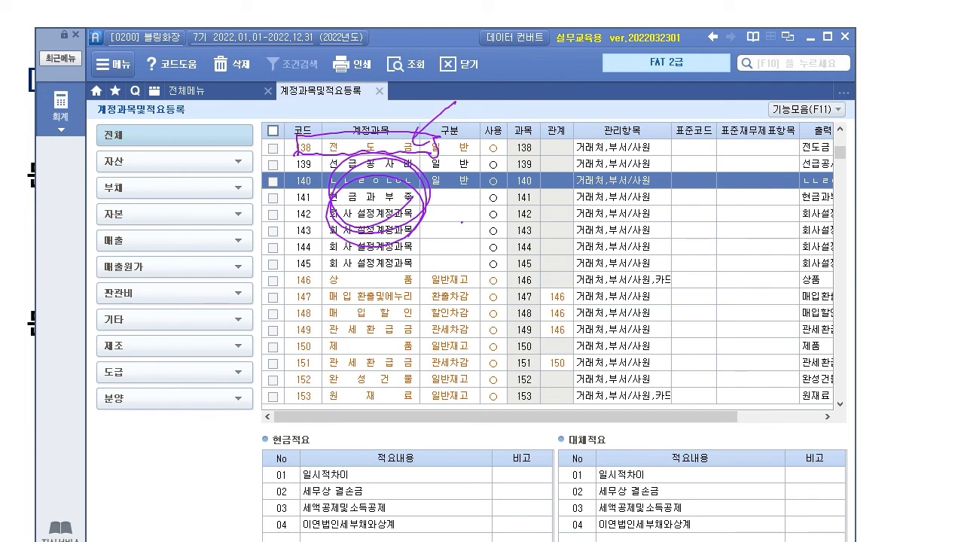
key(Escape)
Step: Select red account 138 전도금 and check the exercise slide for its new name
click(356, 148)
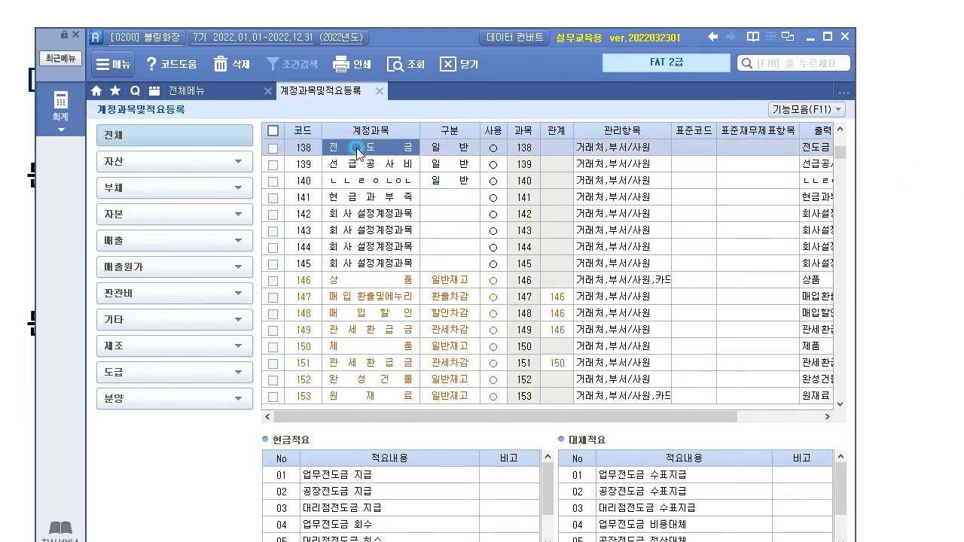
drag(458, 37, 443, 411)
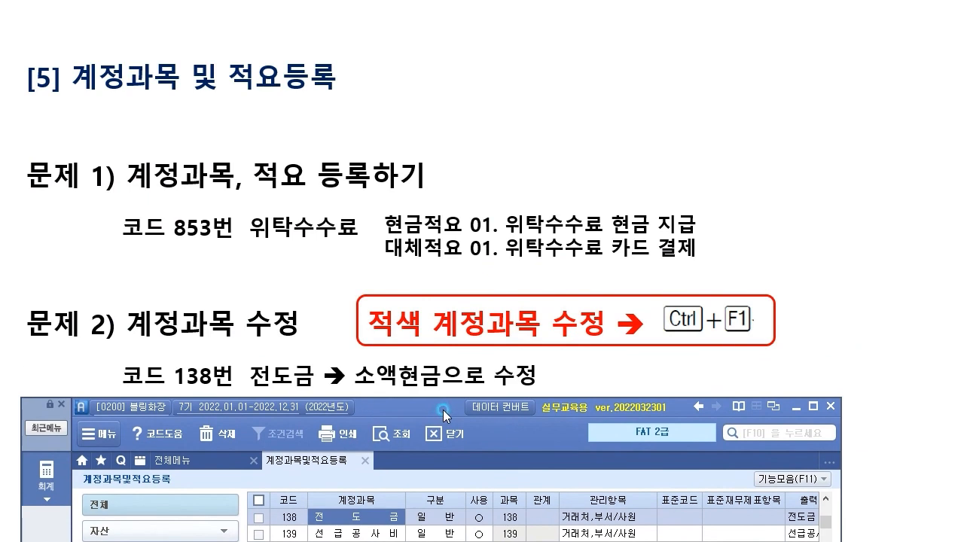
drag(443, 409, 448, 363)
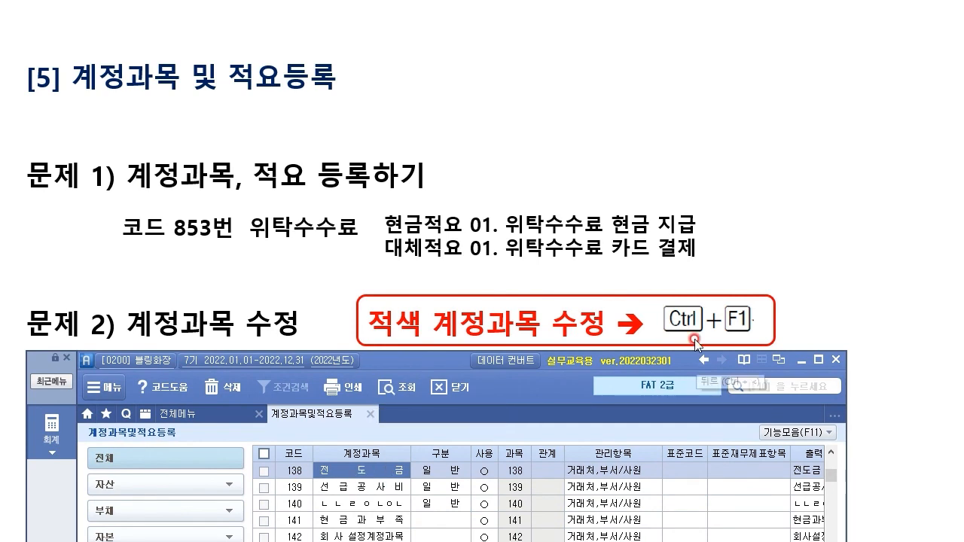
click(585, 280)
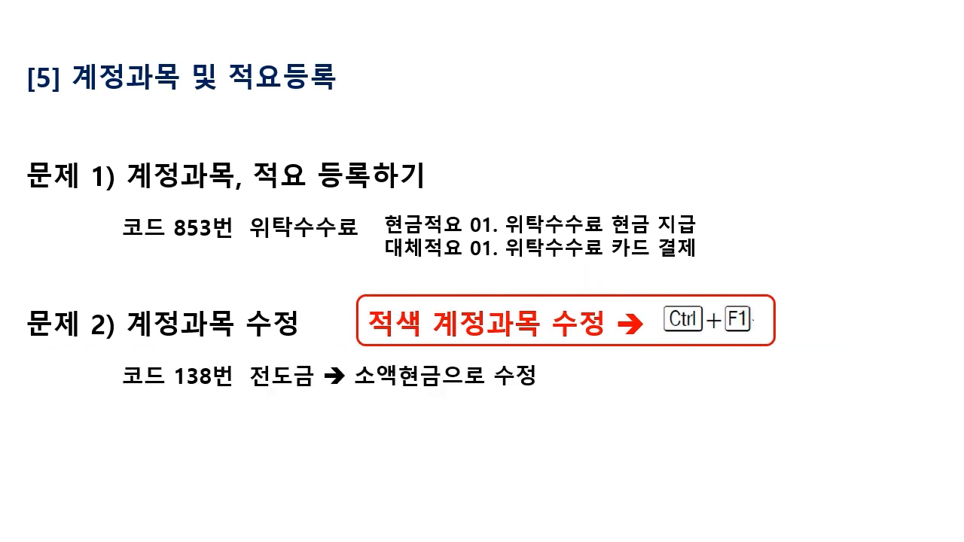
key(alt+Tab)
Step: Rename account 138 to 소액현금 and keep the change past the category choices
click(356, 474)
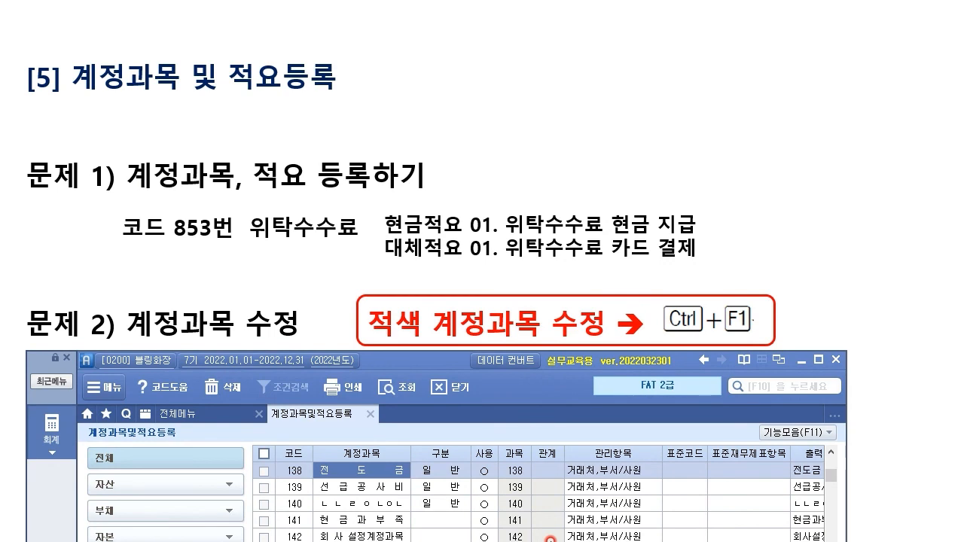
click(388, 478)
text(소액현)
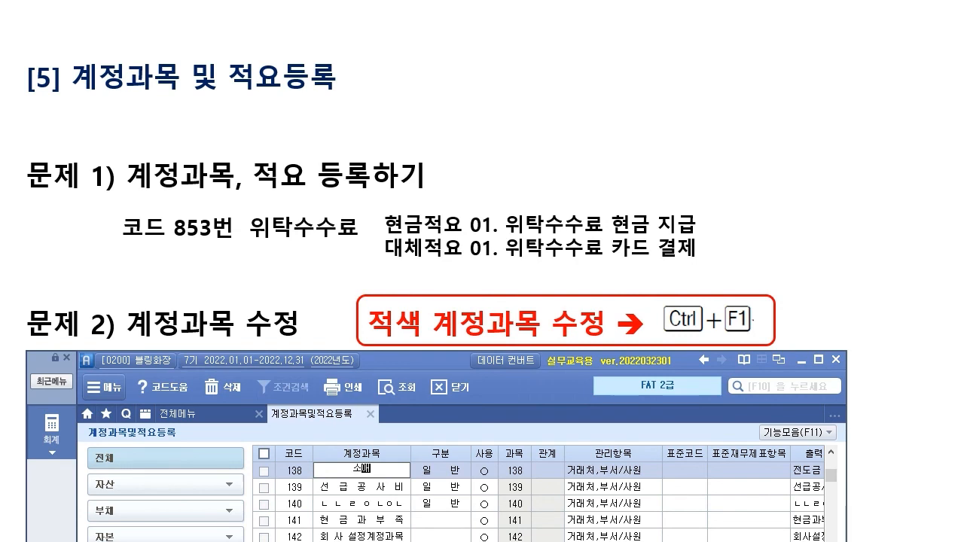
text(금)
key(Return)
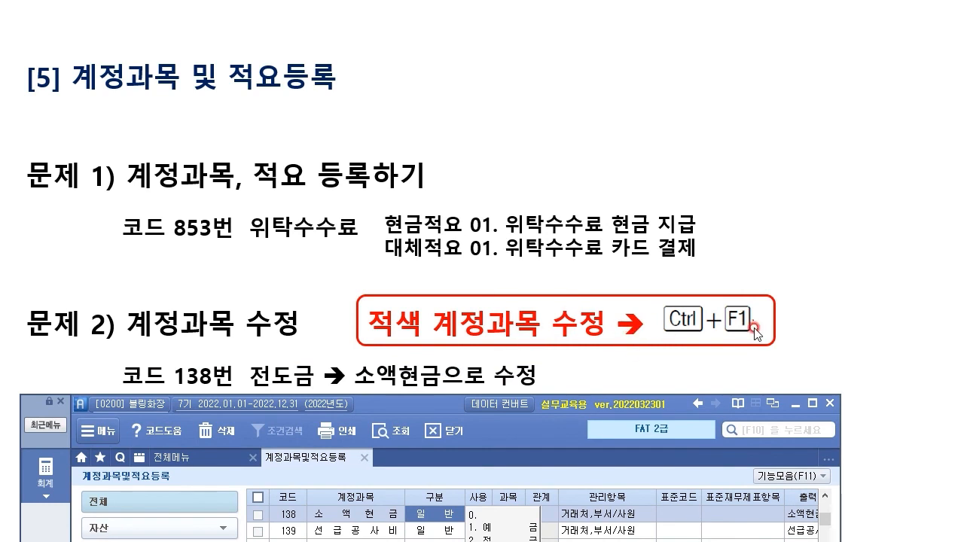
click(335, 515)
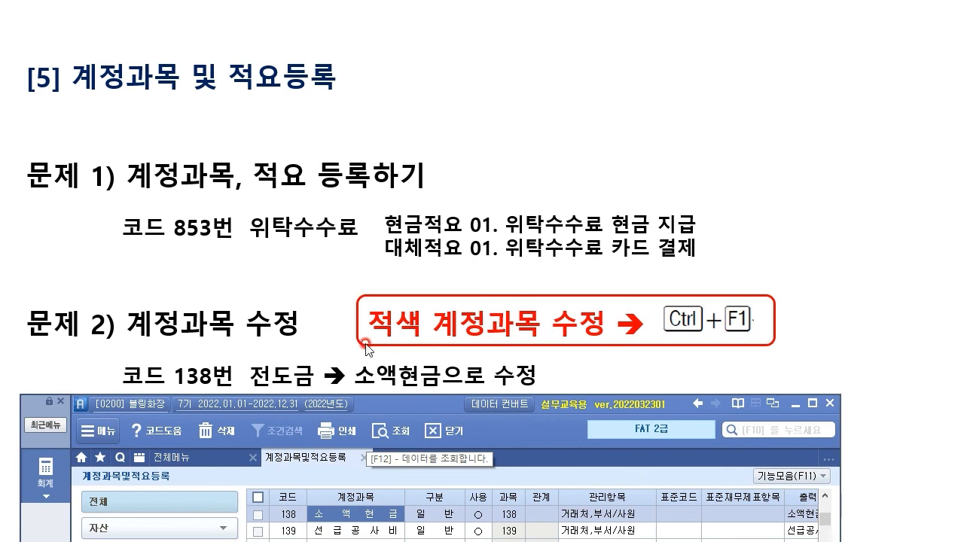
drag(425, 401, 430, 22)
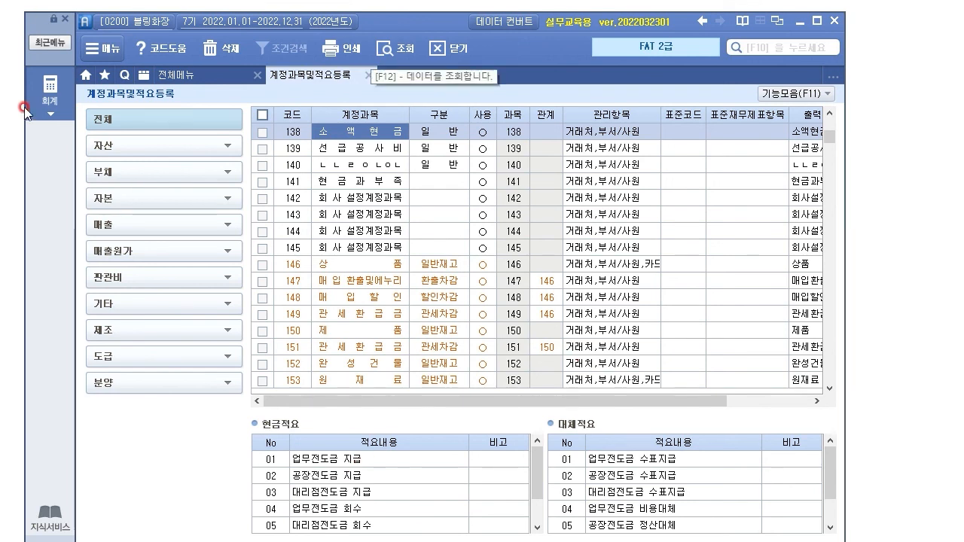
Step: Show the 재무회계 full menu and point out 계정과목및적요등록 under 기초정보관리
click(59, 104)
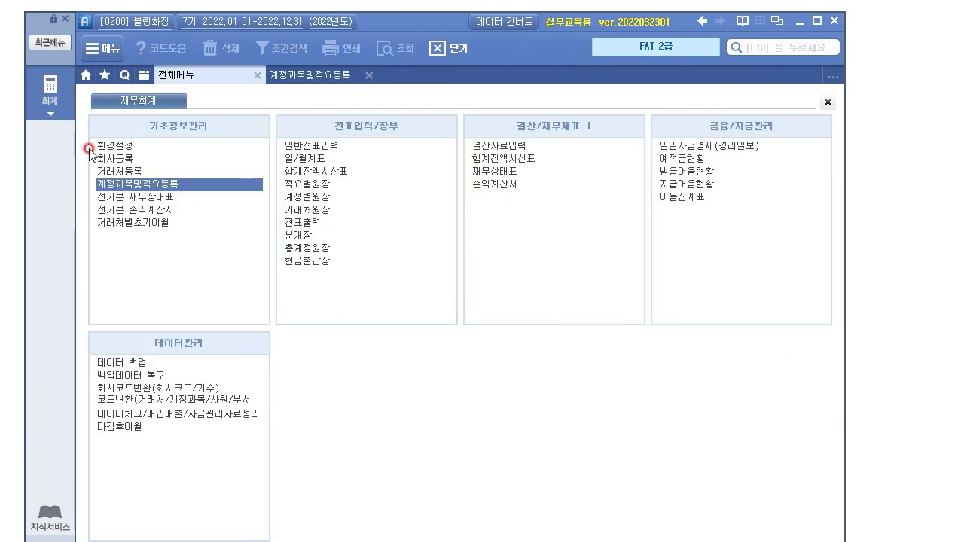
click(160, 185)
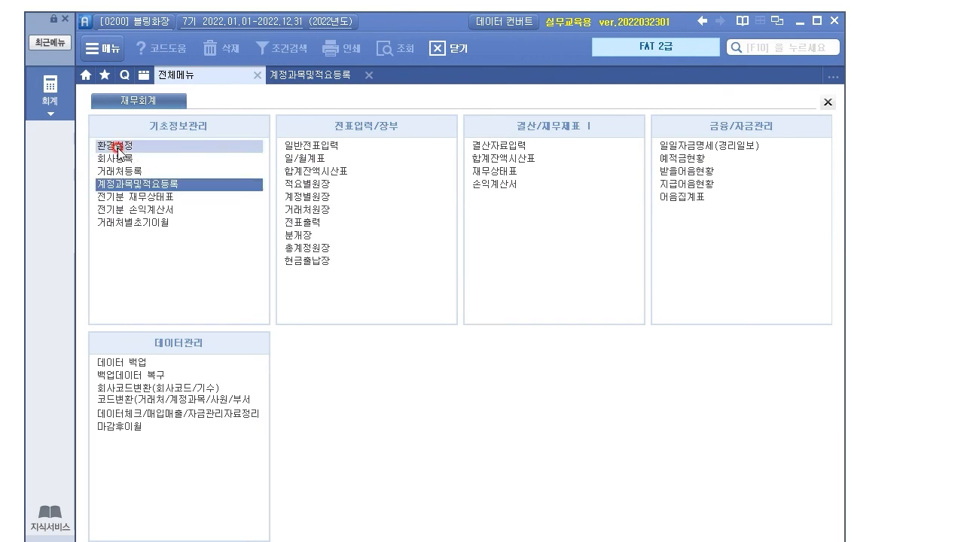